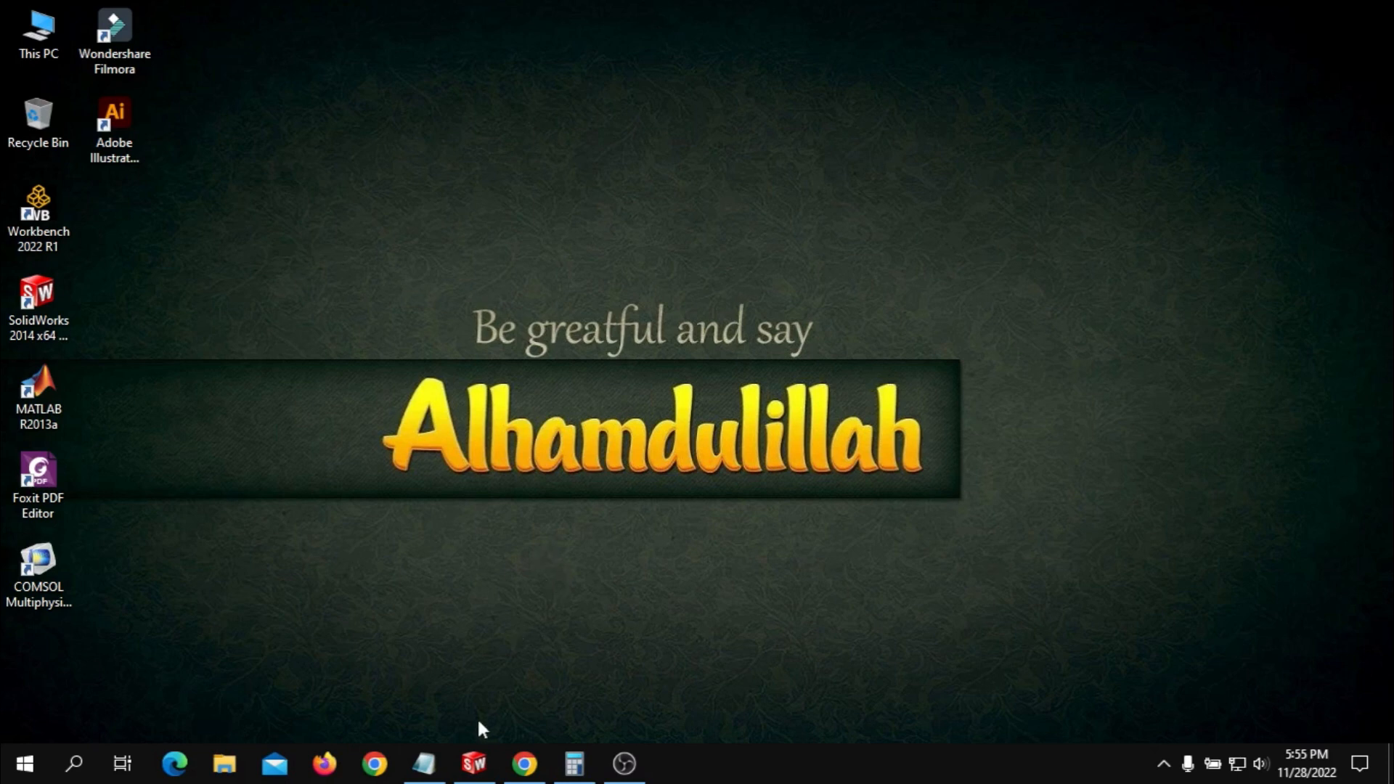
- Switch to SolidWorks and create a new part document
{"action": "left_click", "coordinate": [477, 760]}
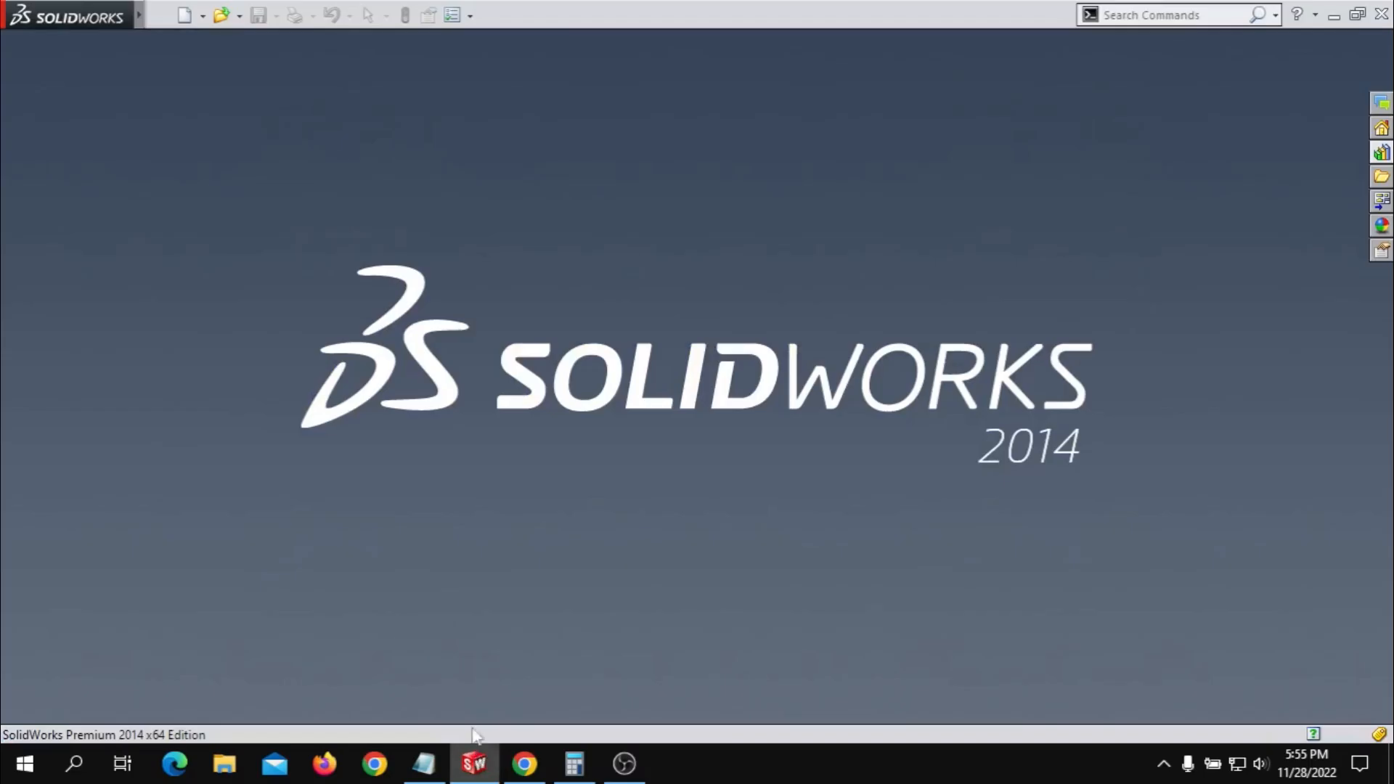
{"action": "left_click", "coordinate": [204, 18]}
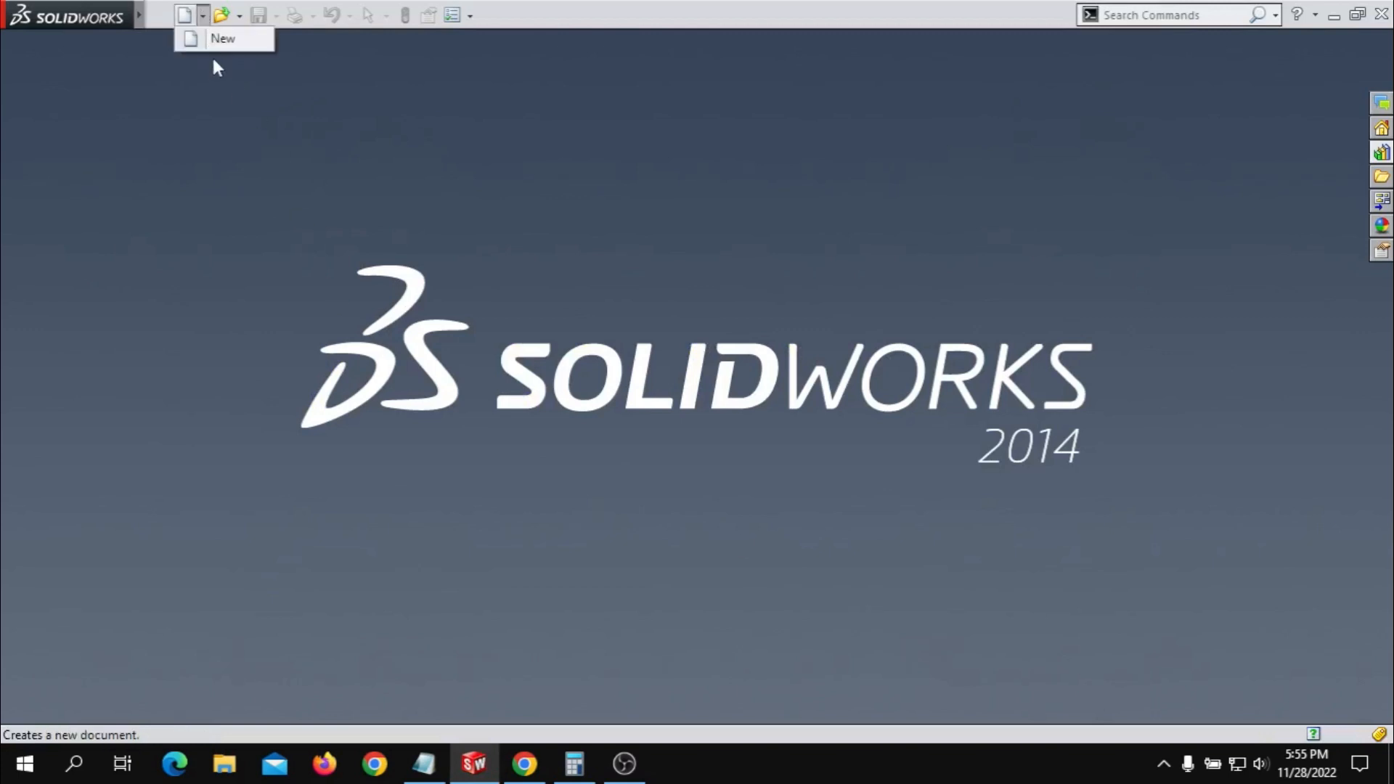
{"action": "left_click", "coordinate": [212, 47]}
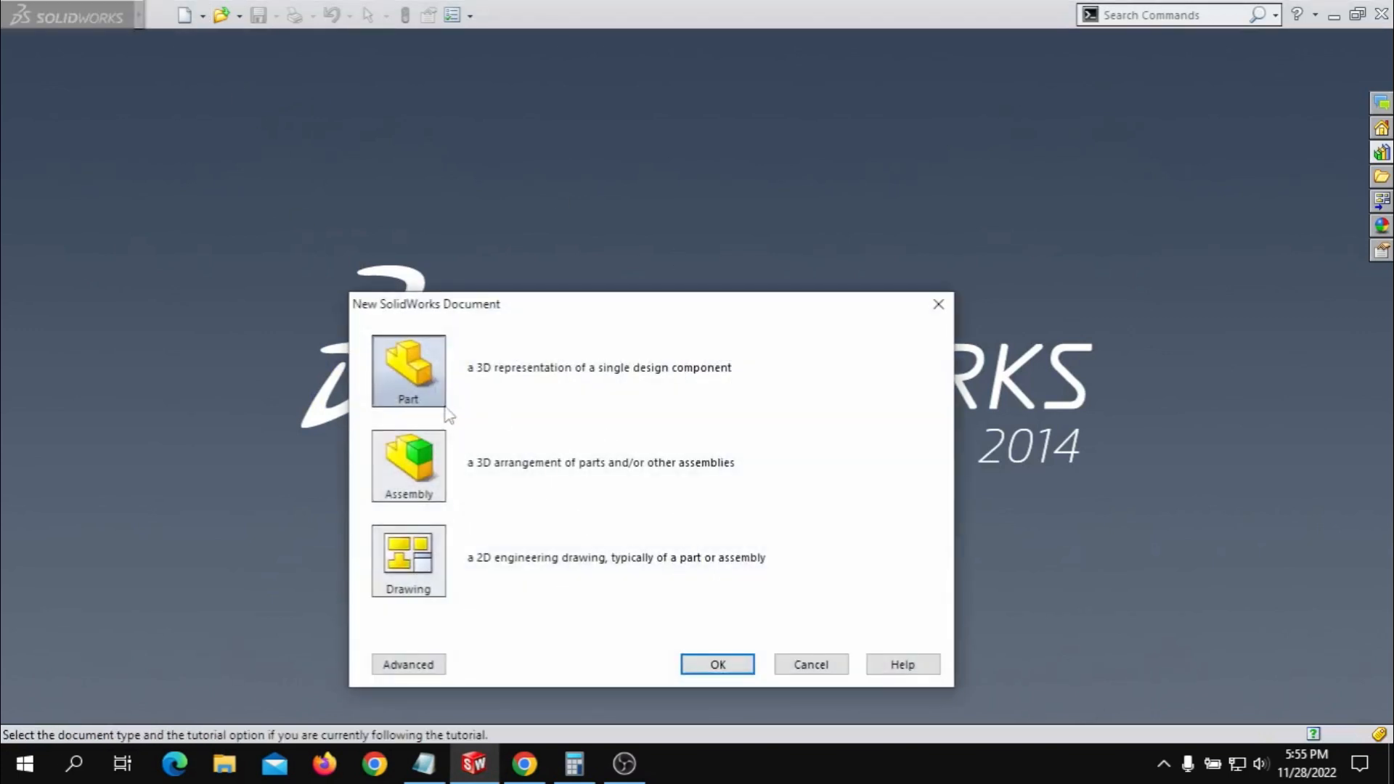
{"action": "left_click", "coordinate": [715, 664]}
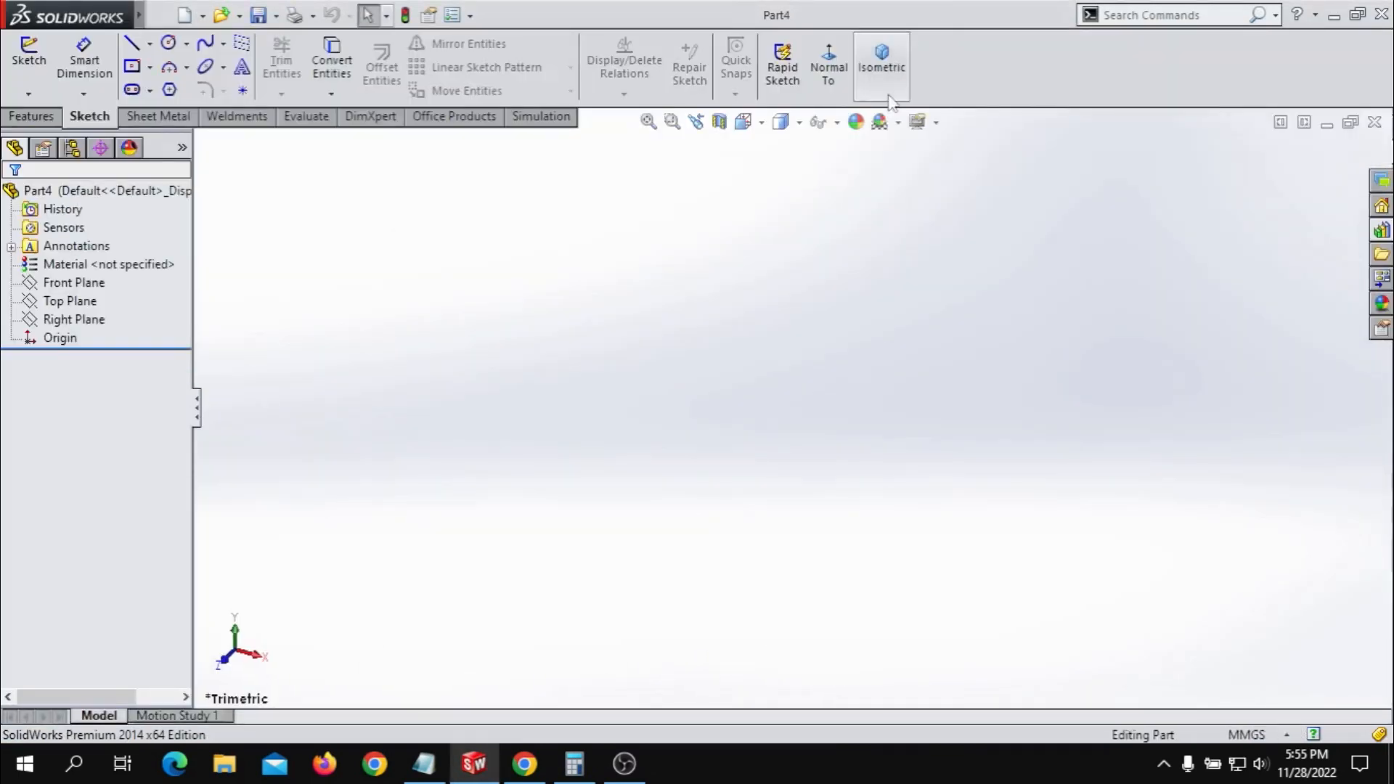
- Change the viewport's background scene to Plain White
{"action": "left_click", "coordinate": [899, 126]}
{"action": "mouse_move", "coordinate": [899, 129]}
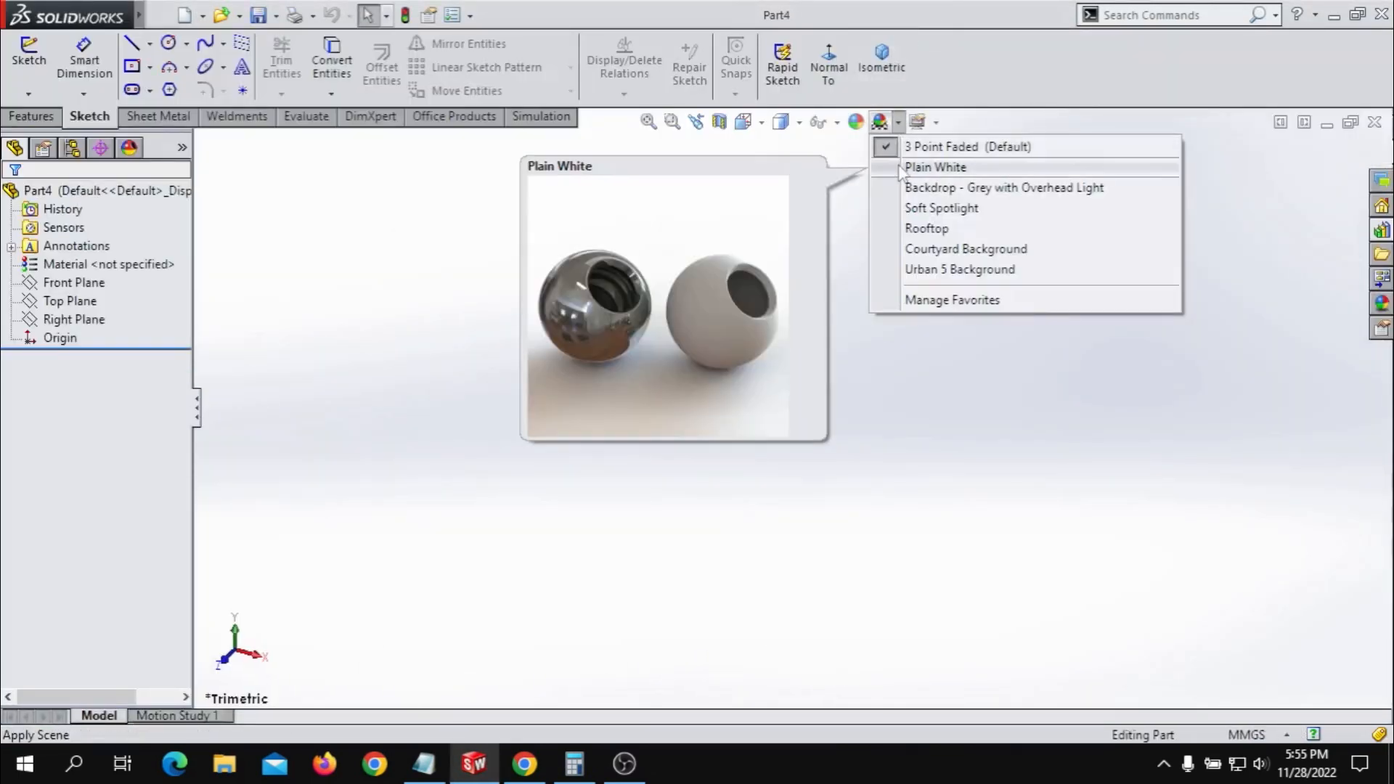
{"action": "left_click", "coordinate": [936, 167]}
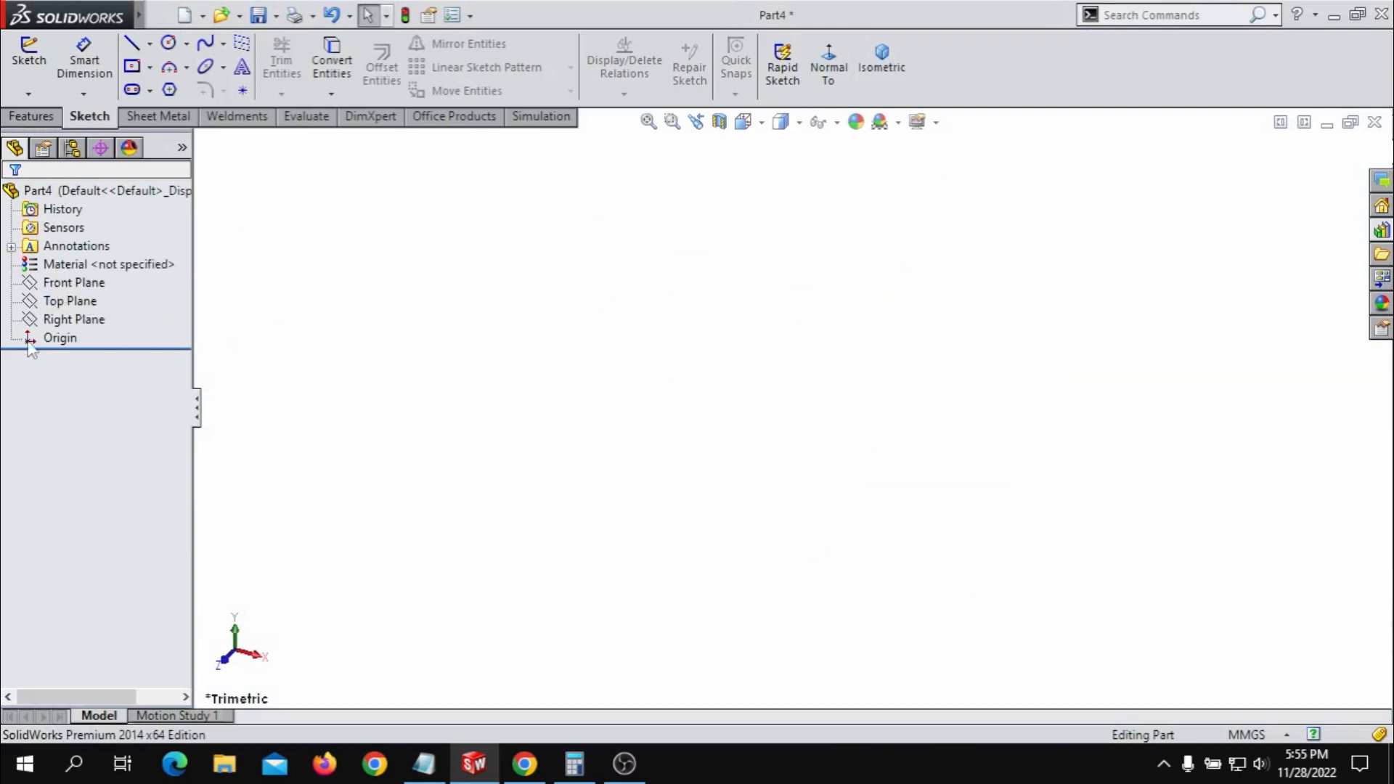
- Start a new sketch on the Top Plane
{"action": "left_click", "coordinate": [79, 303]}
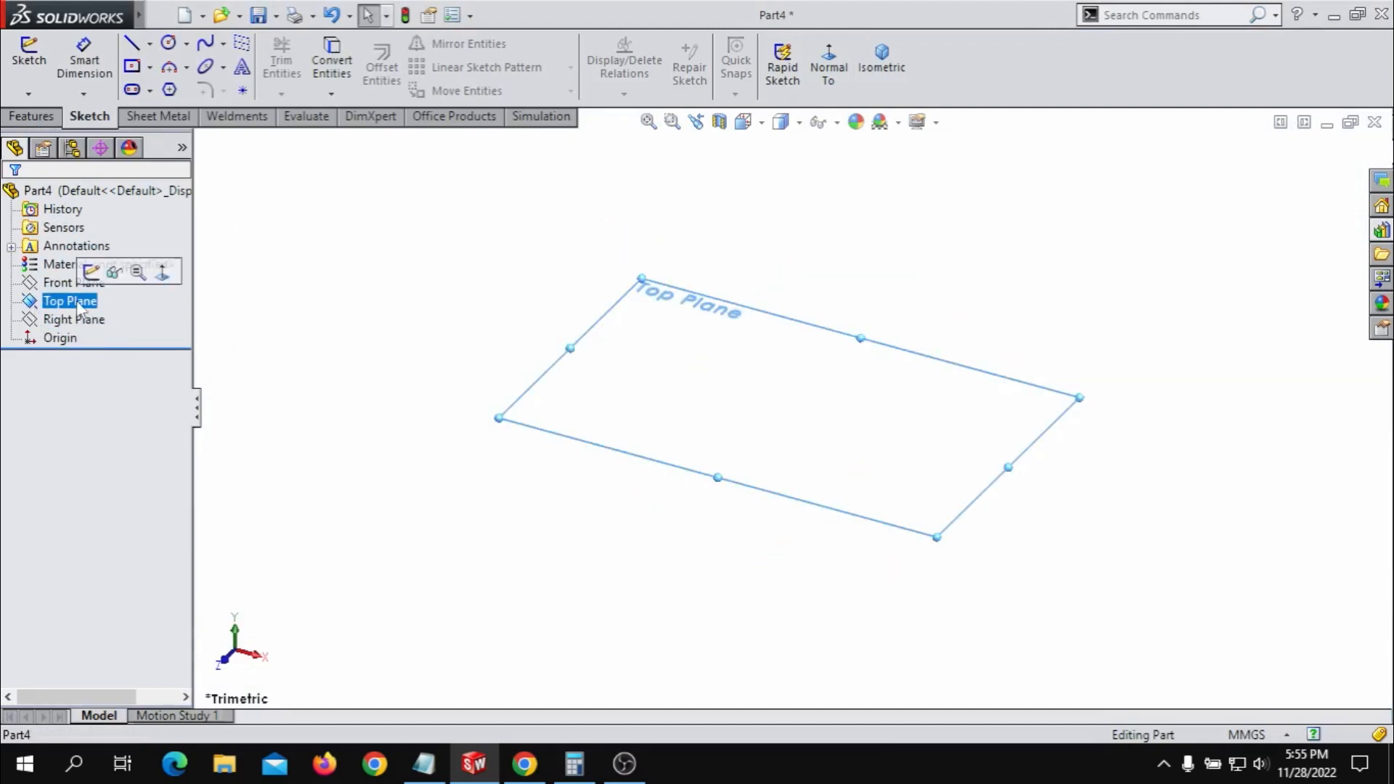
{"action": "left_click", "coordinate": [91, 272]}
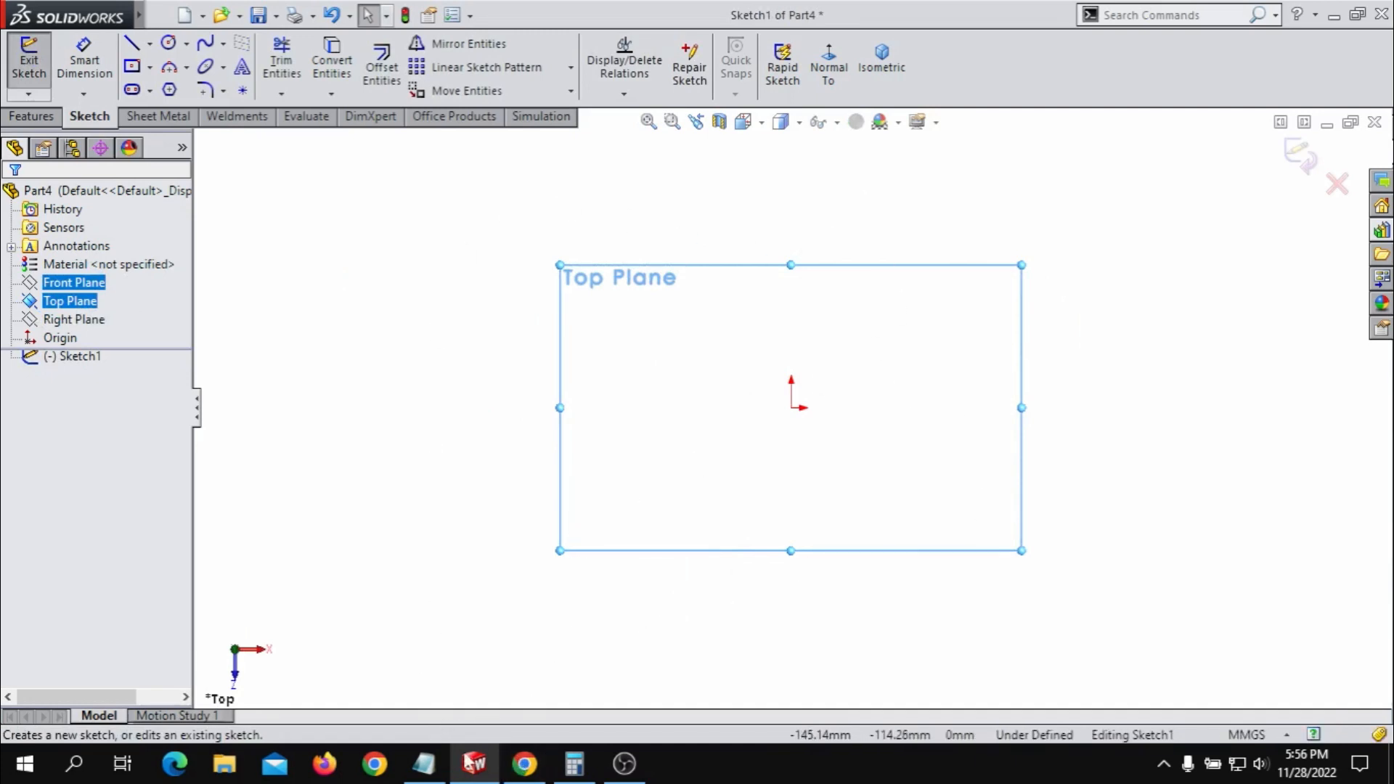
- Switch to the Notepad notes, review the spring's dimensions down to the height line, and return to the sketch
{"action": "left_click", "coordinate": [426, 765]}
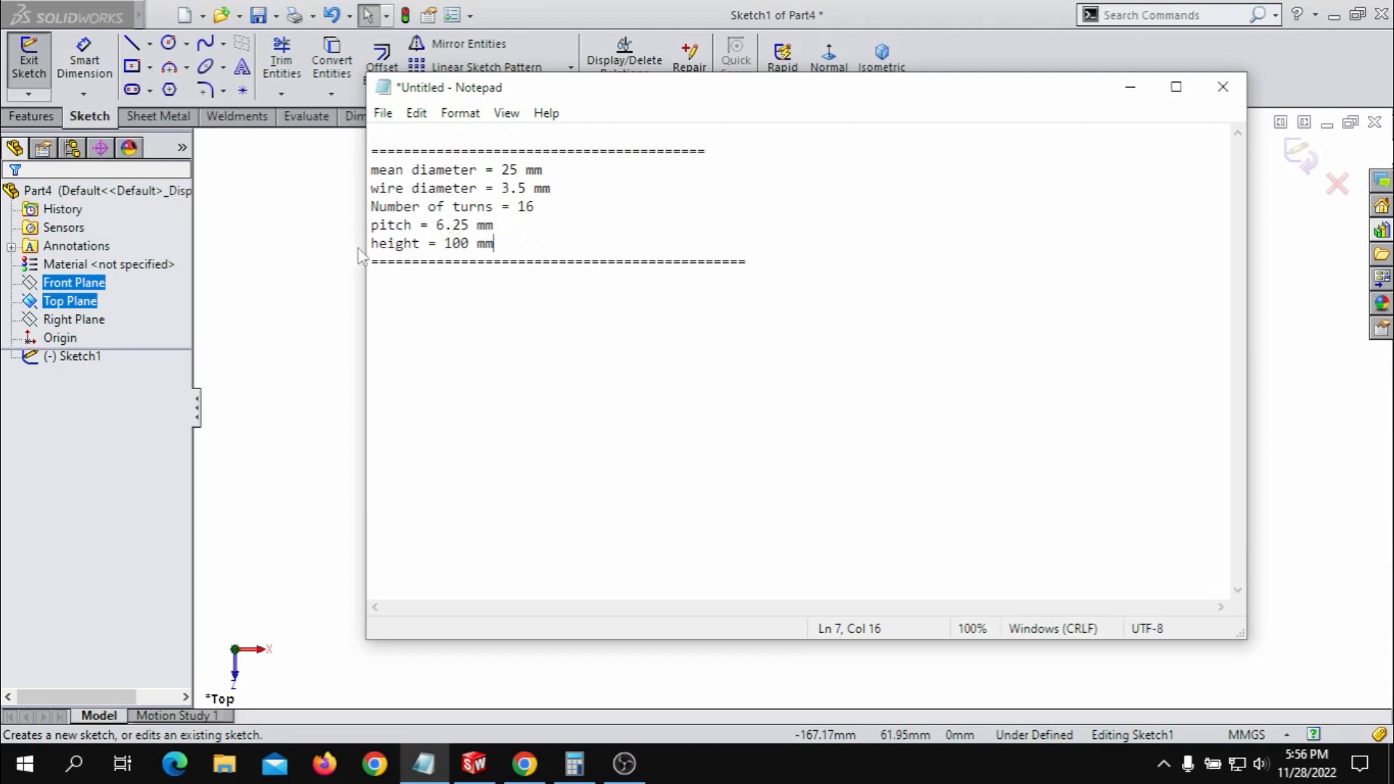
{"action": "left_click_drag", "start_coordinate": [496, 249], "coordinate": [368, 244]}
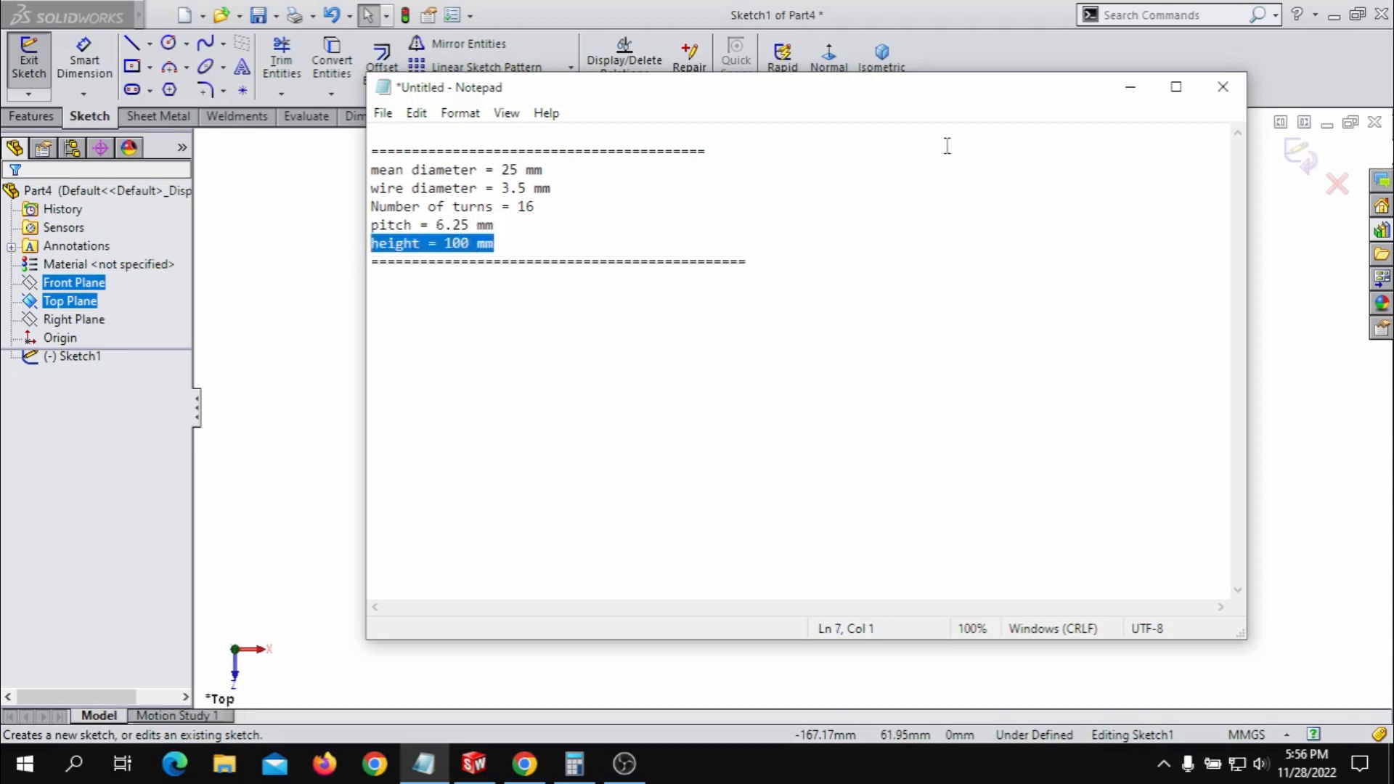
{"action": "left_click", "coordinate": [1129, 86]}
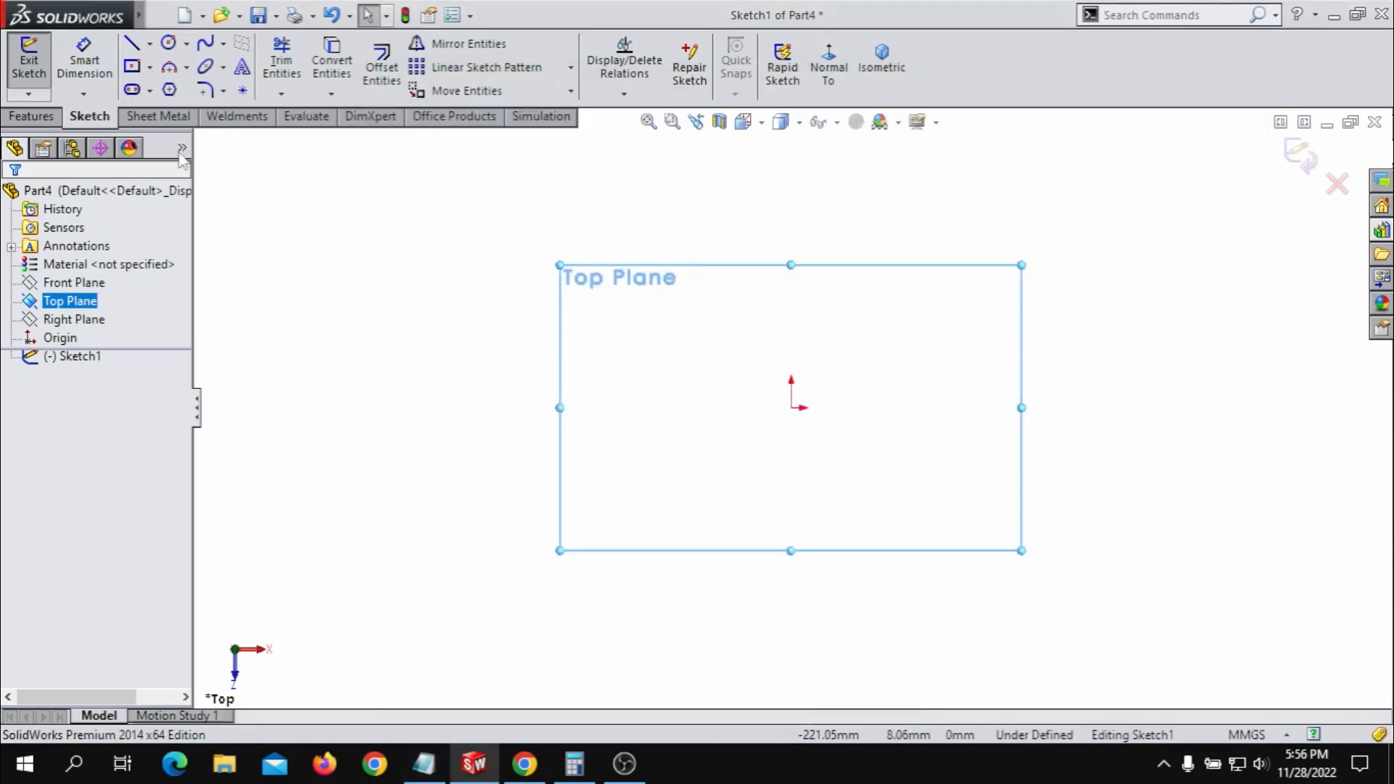
- Sketch a circle centred on the origin with a radius of about 65 mm
{"action": "left_click", "coordinate": [170, 45]}
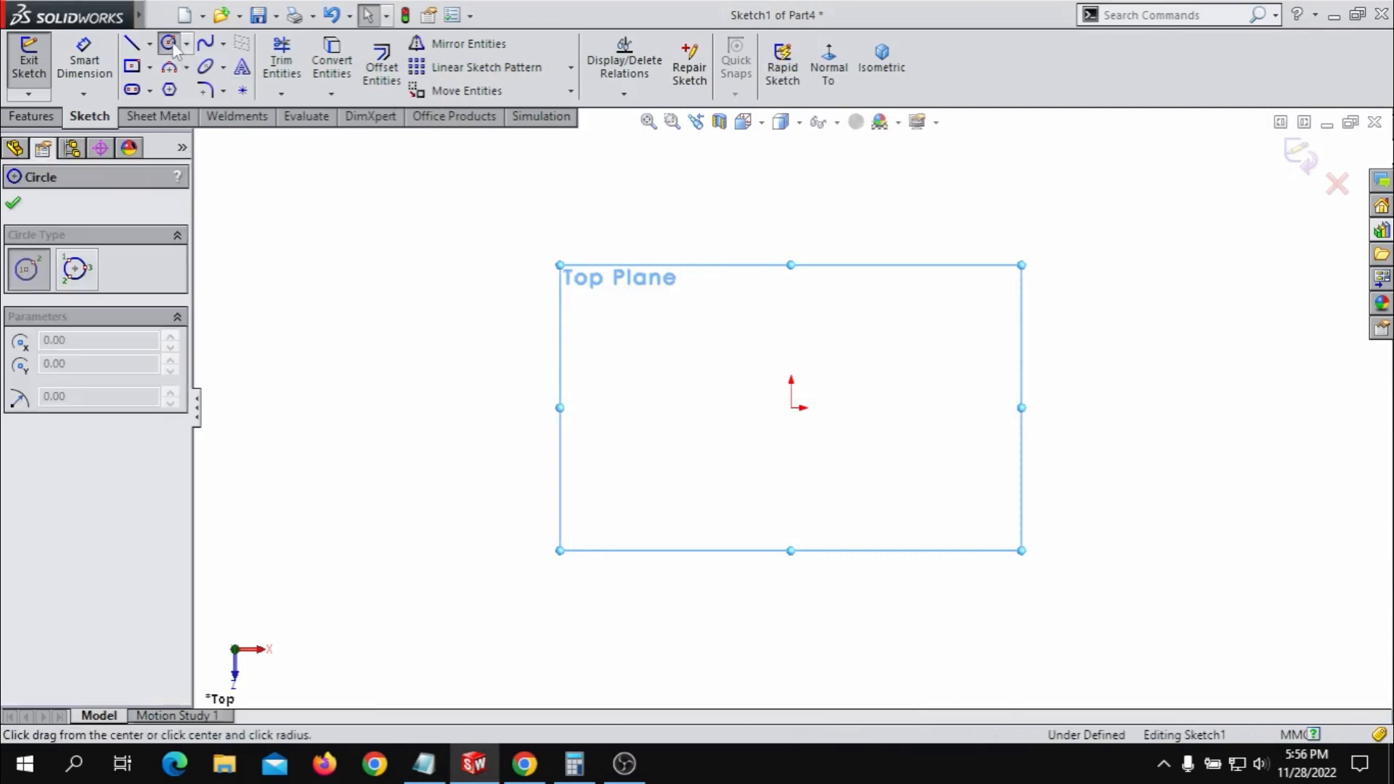
{"action": "left_click", "coordinate": [792, 408]}
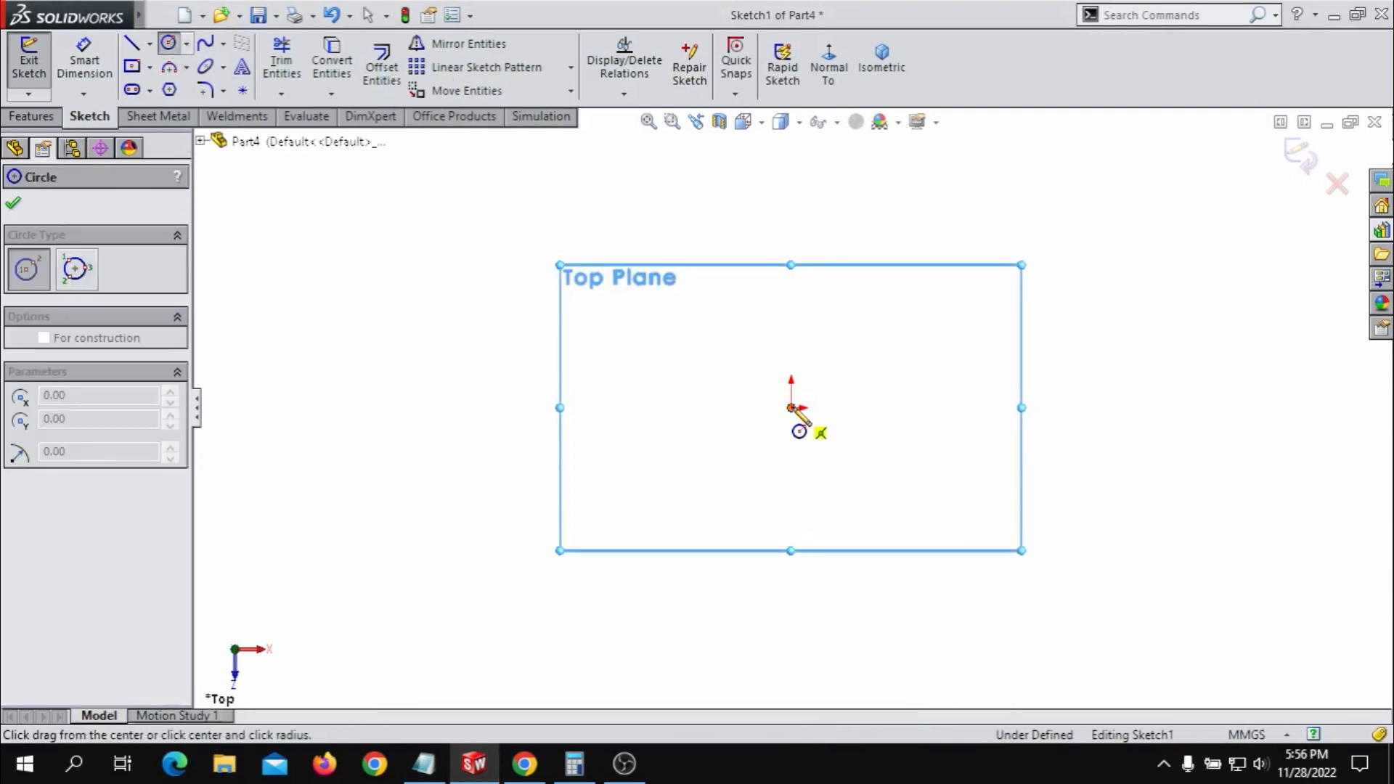
{"action": "left_click", "coordinate": [960, 435]}
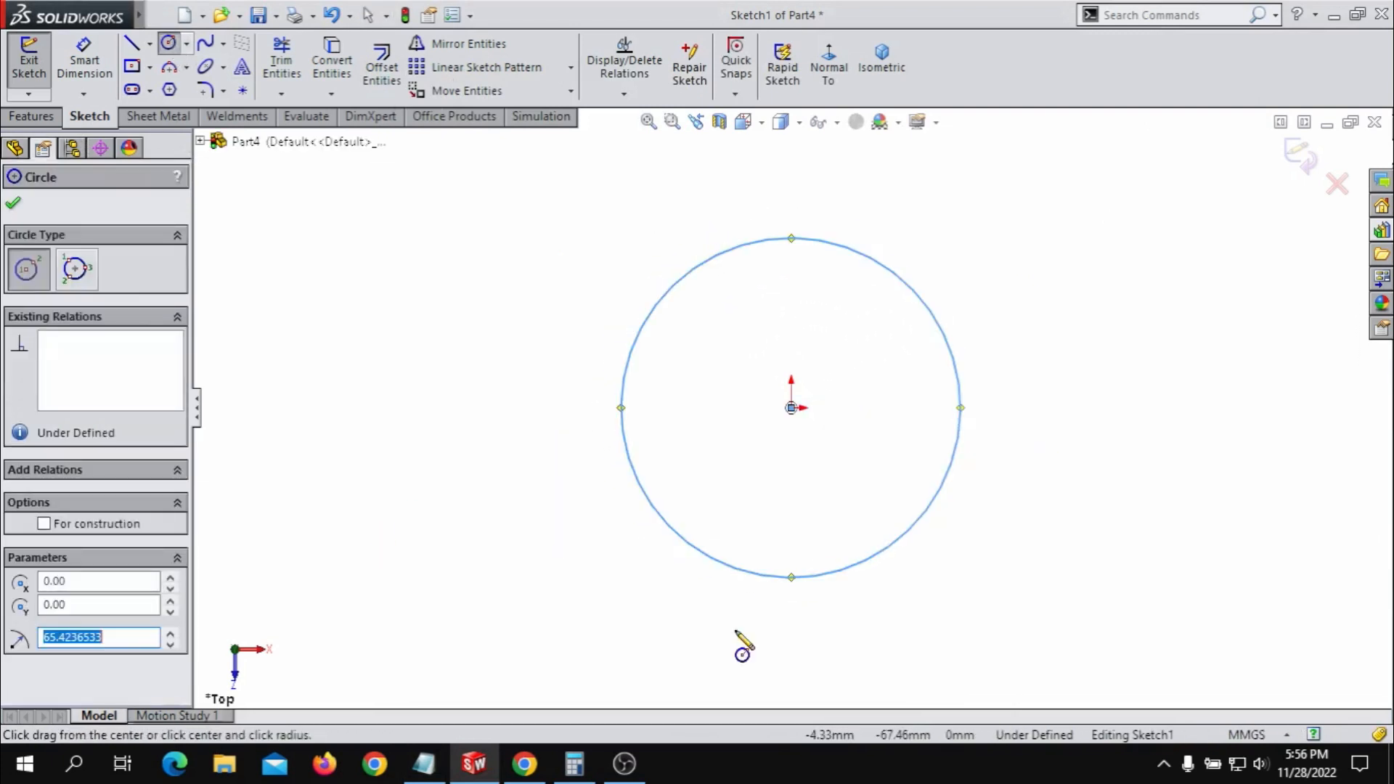
{"action": "left_click", "coordinate": [13, 207]}
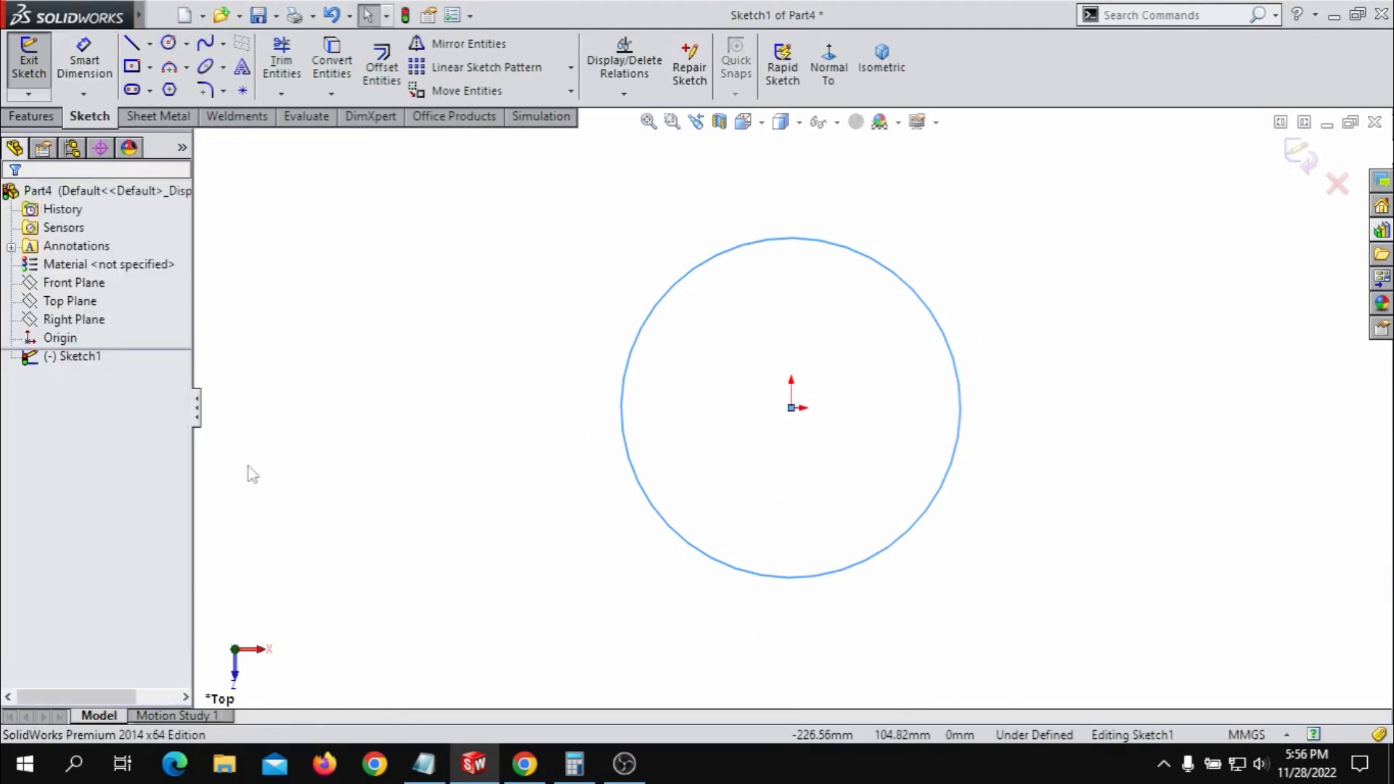
- Dimension the circle and set its diameter to 25 mm
{"action": "left_click", "coordinate": [85, 61]}
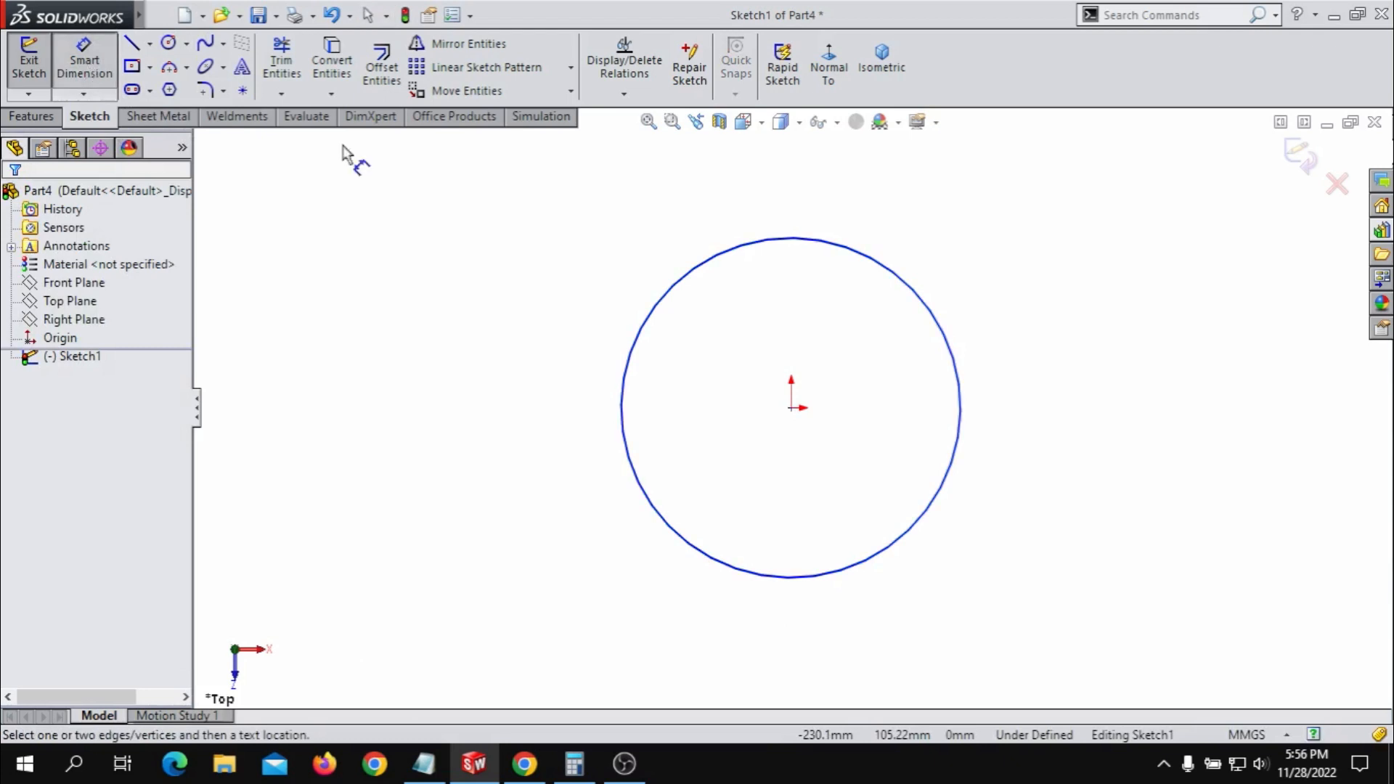
{"action": "left_click", "coordinate": [958, 378]}
{"action": "left_click", "coordinate": [1100, 381]}
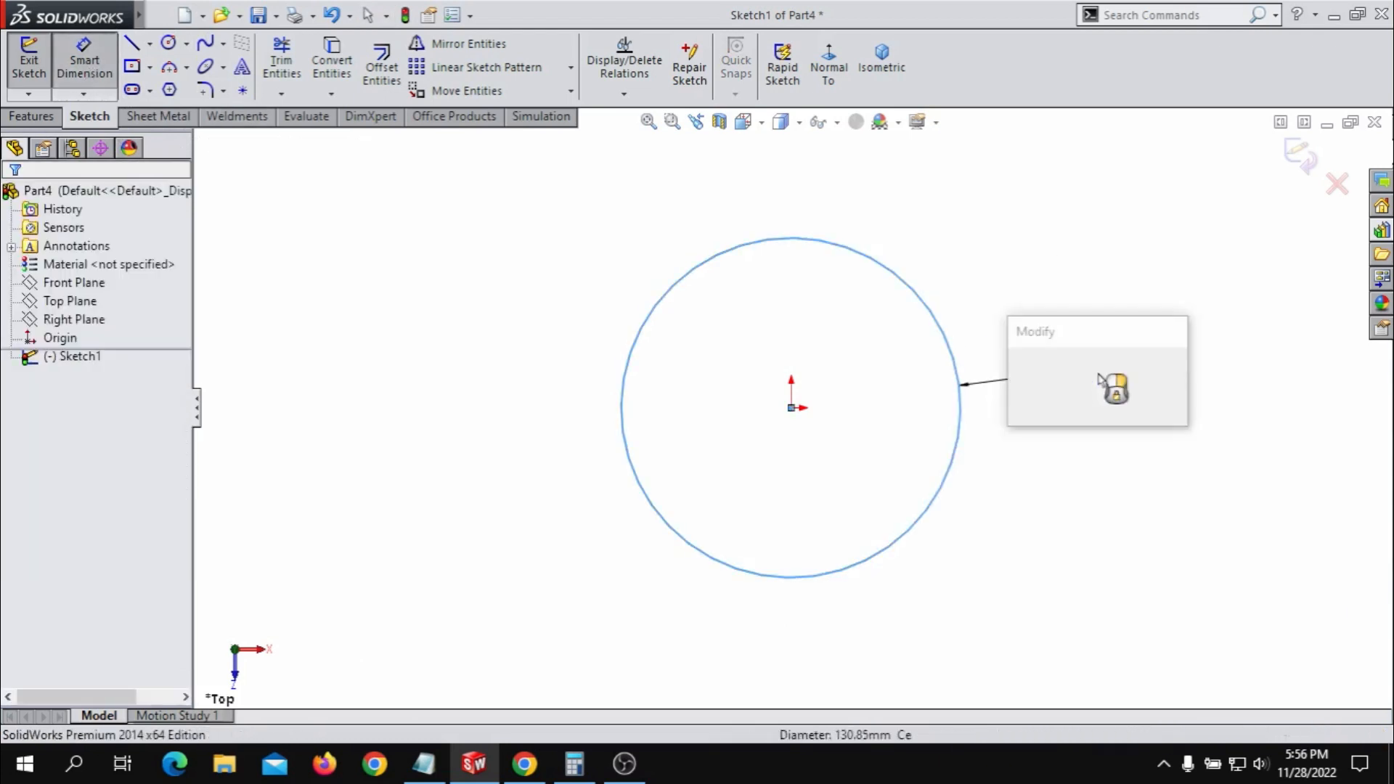
{"action": "type", "text": "25"}
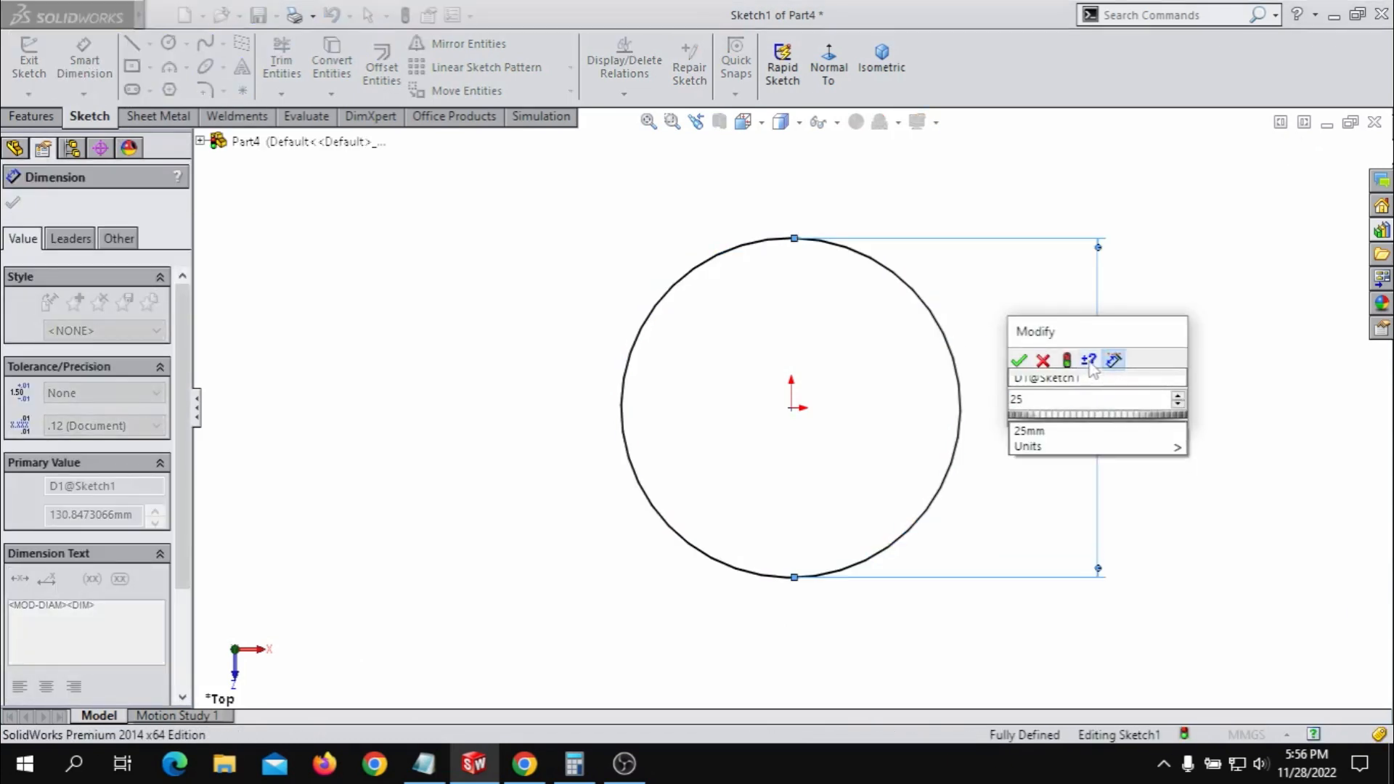
{"action": "key", "text": "Return"}
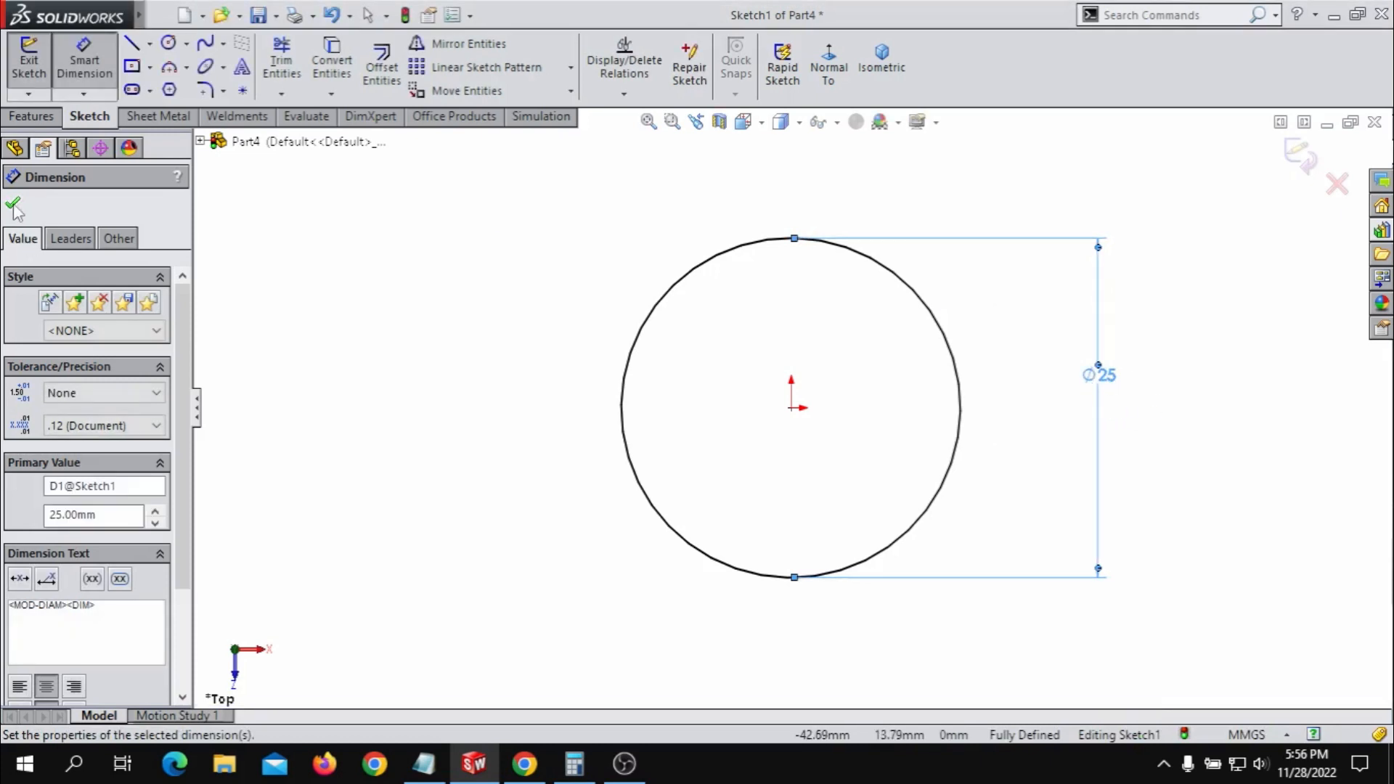
{"action": "left_click", "coordinate": [14, 206]}
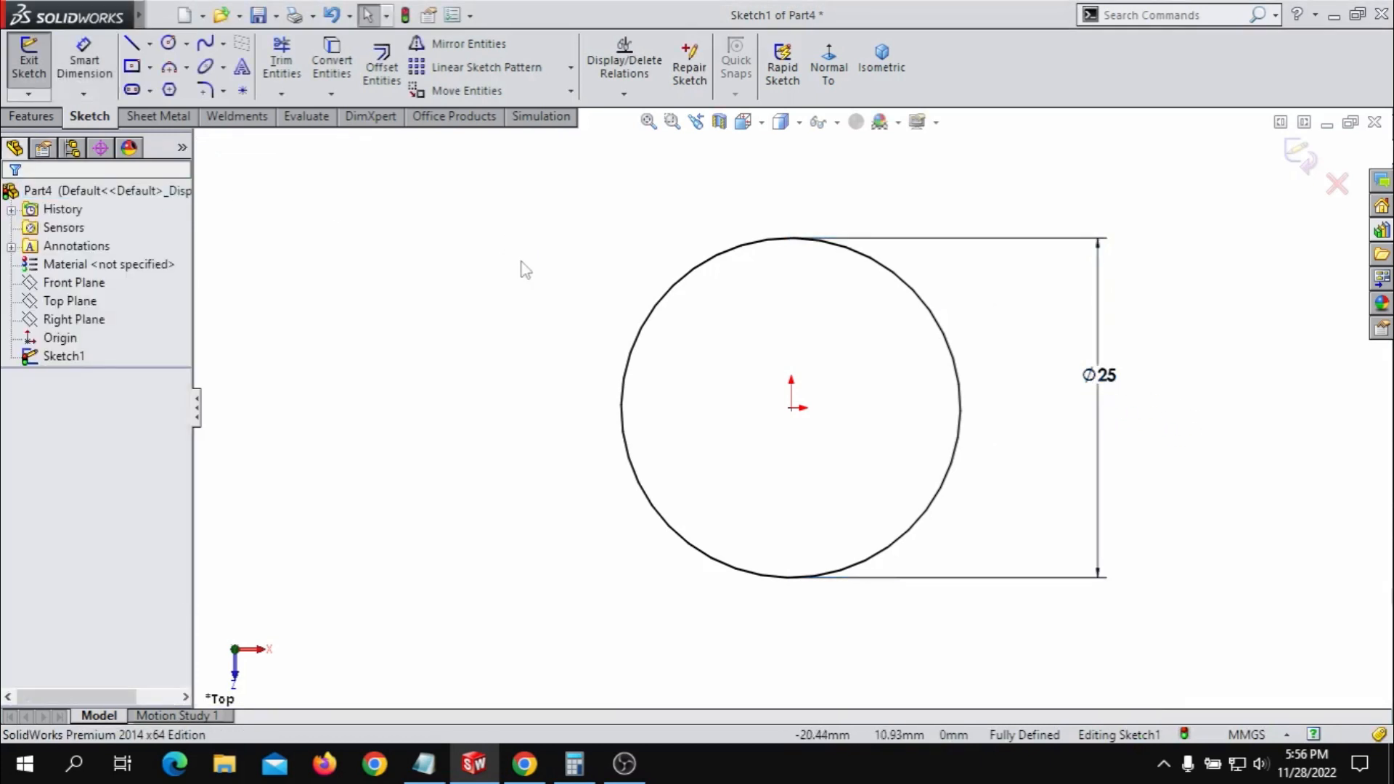
- Start a Helix and Spiral curve from the 25 mm circle
{"action": "left_click", "coordinate": [27, 118]}
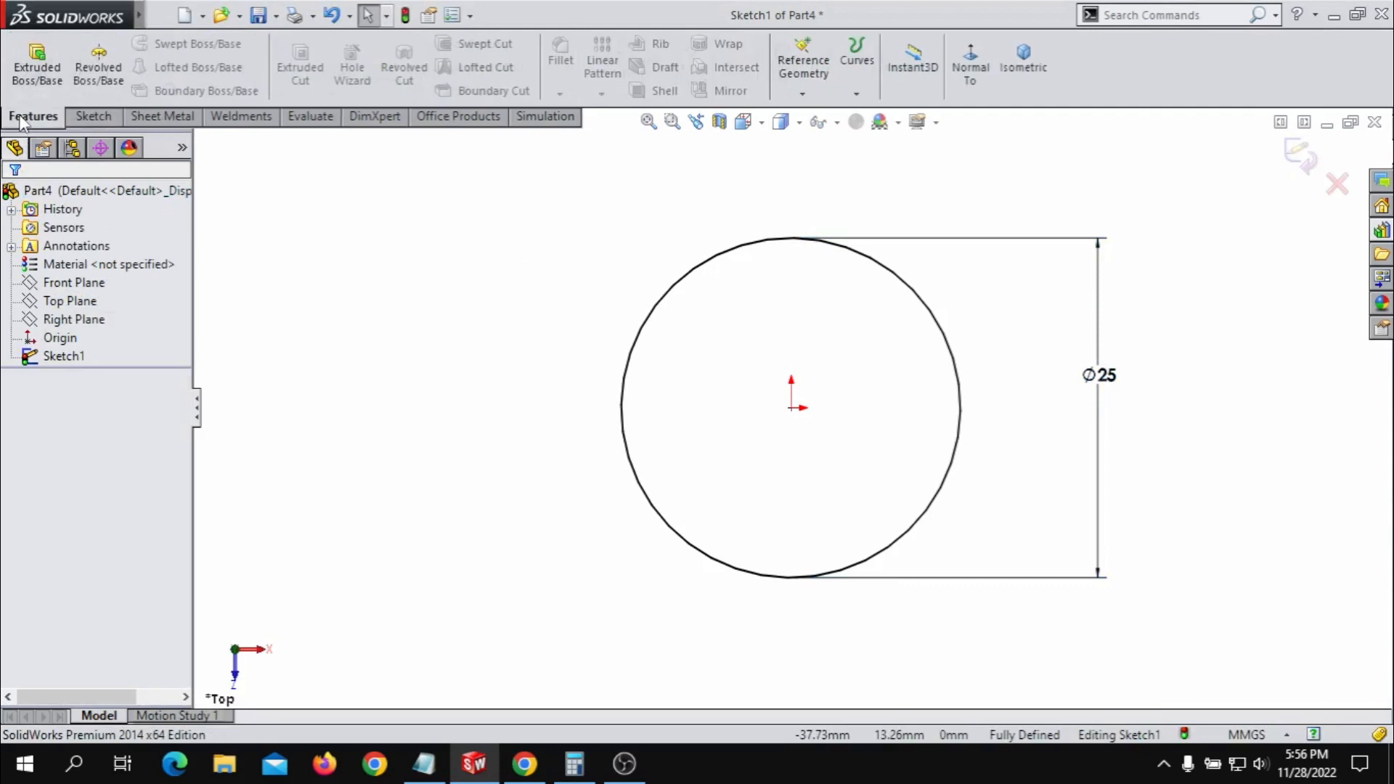
{"action": "left_click", "coordinate": [858, 95]}
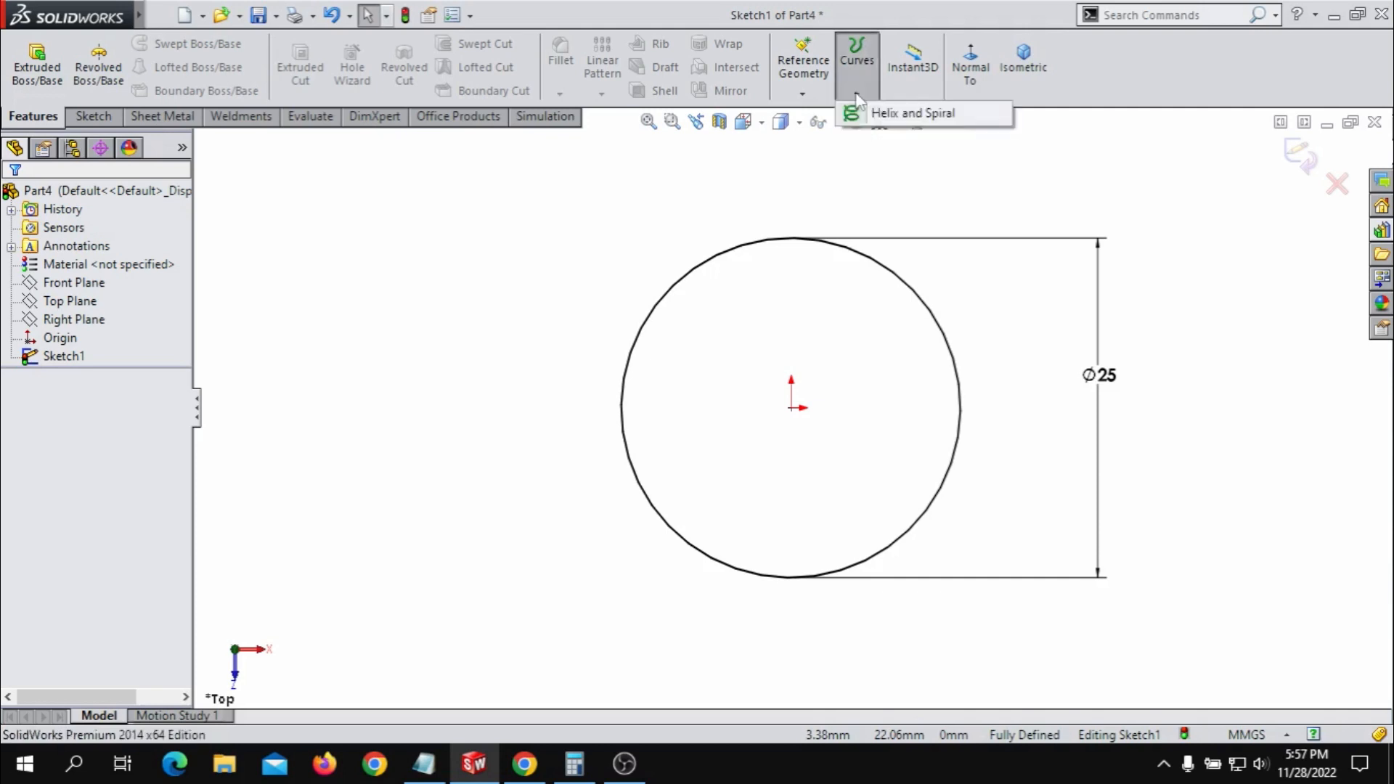
{"action": "left_click", "coordinate": [862, 94]}
{"action": "left_click", "coordinate": [904, 117]}
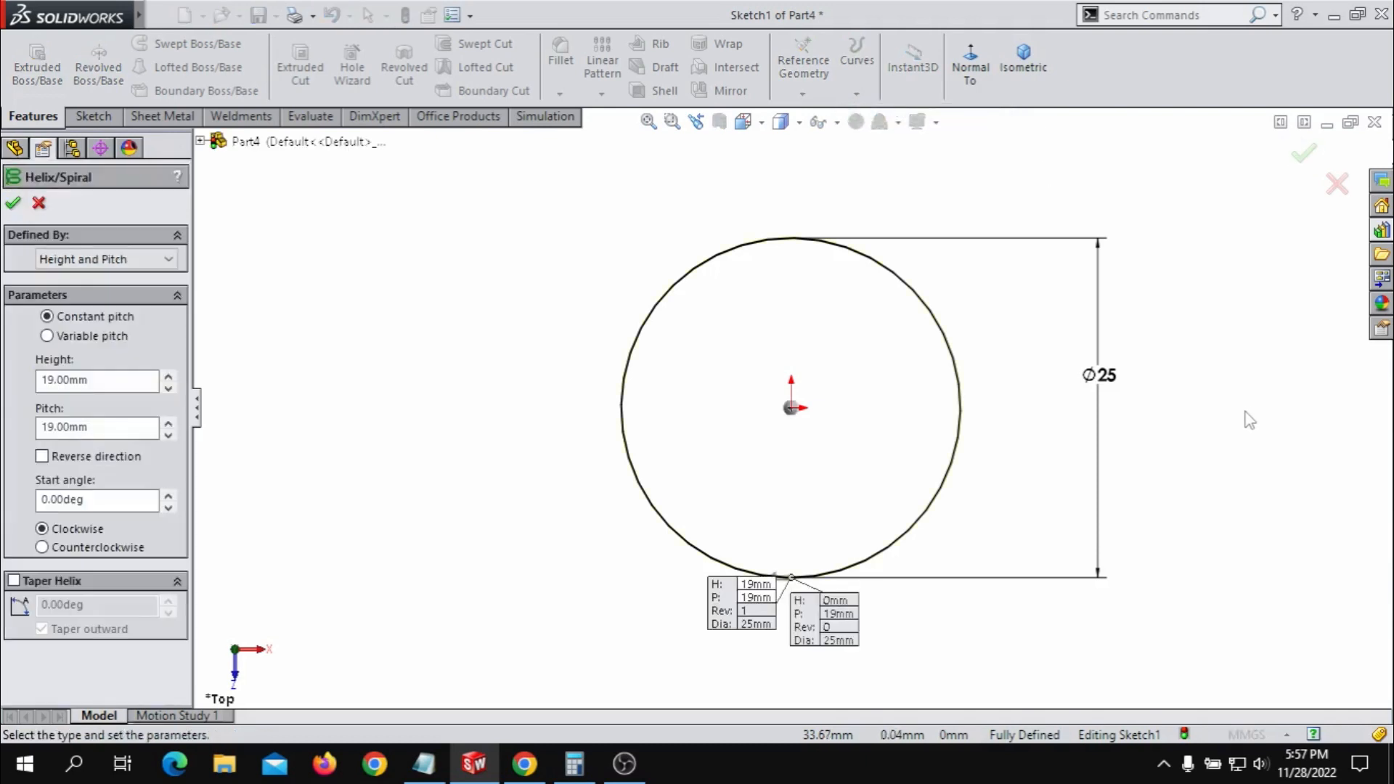
{"action": "middle_click_drag", "start_coordinate": [1115, 506], "coordinate": [1092, 249]}
{"action": "middle_click_drag", "start_coordinate": [1099, 353], "coordinate": [1136, 364]}
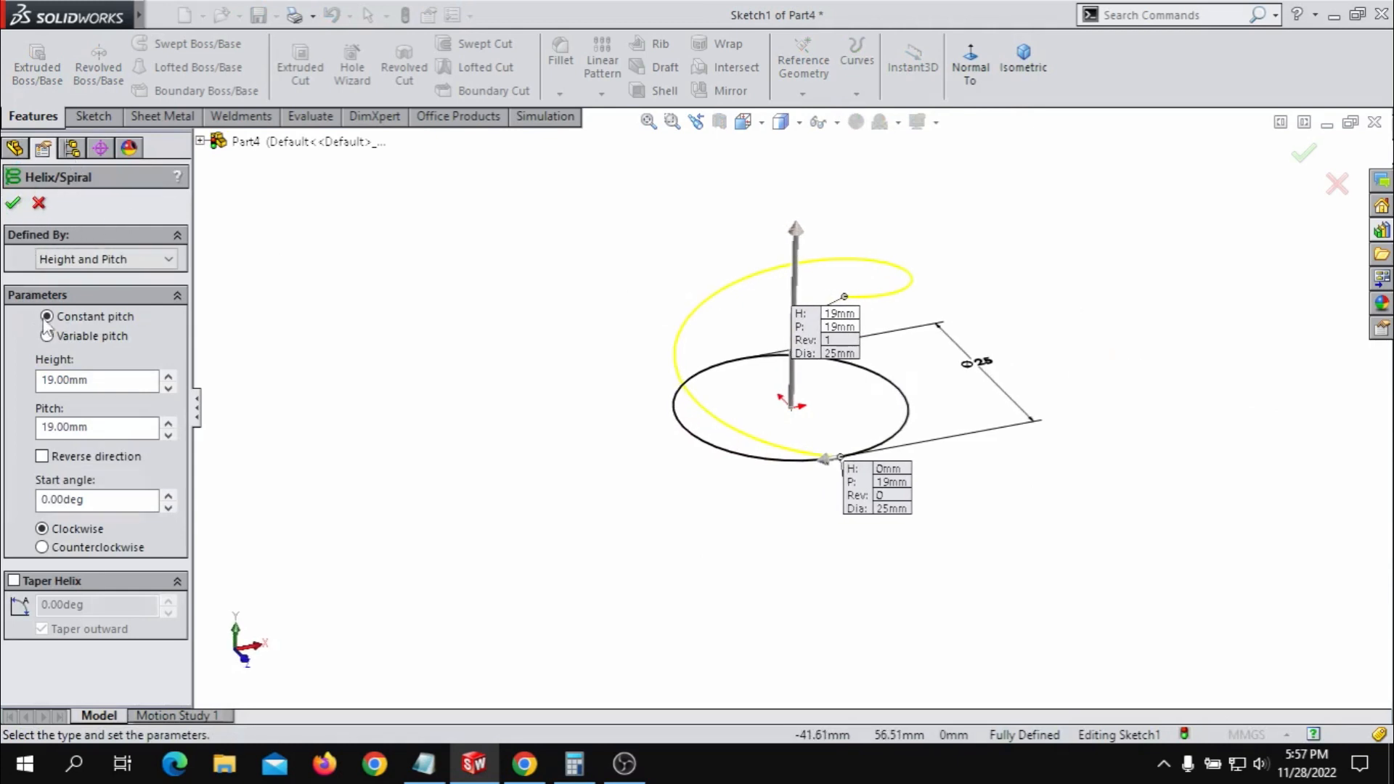
- Recheck the spring parameters in Notepad and define the helix by Height and Revolution
{"action": "left_click", "coordinate": [127, 263]}
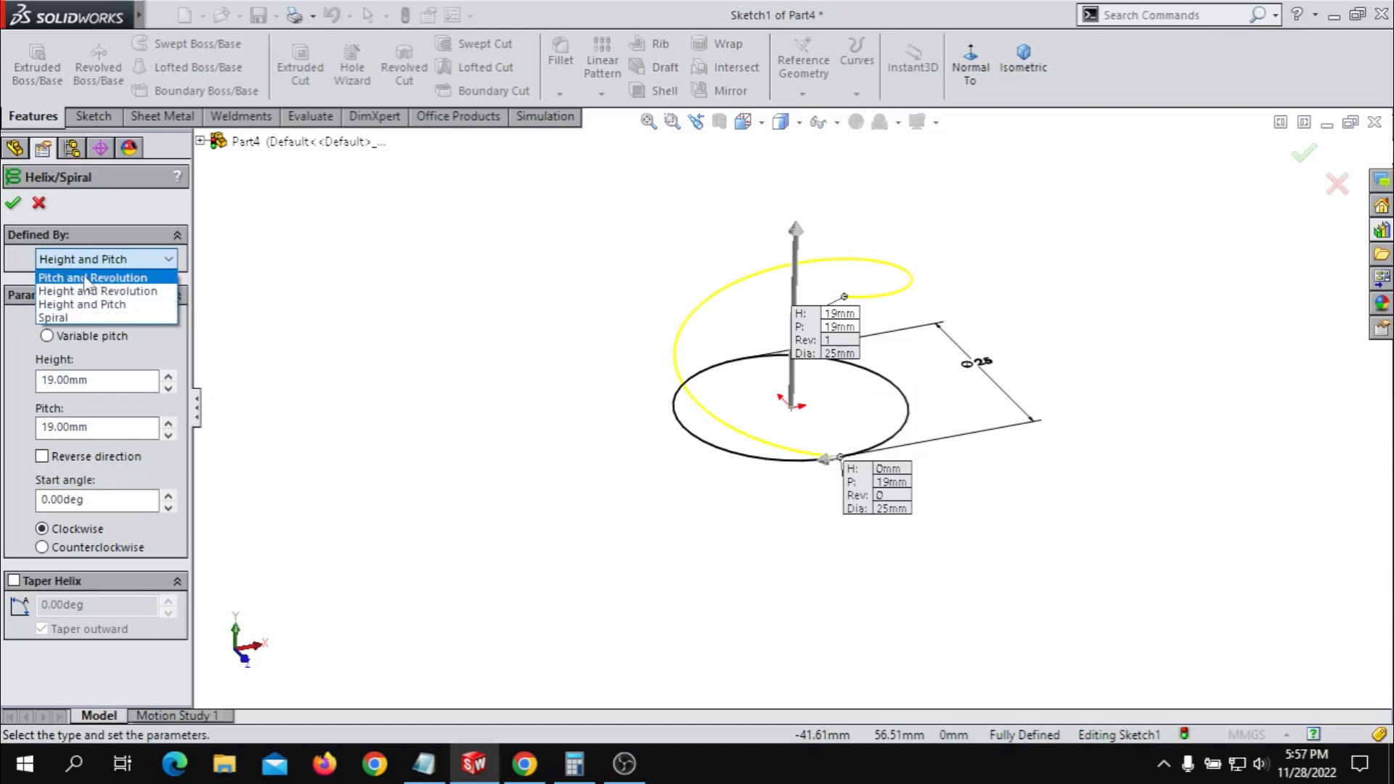
{"action": "left_click", "coordinate": [426, 767]}
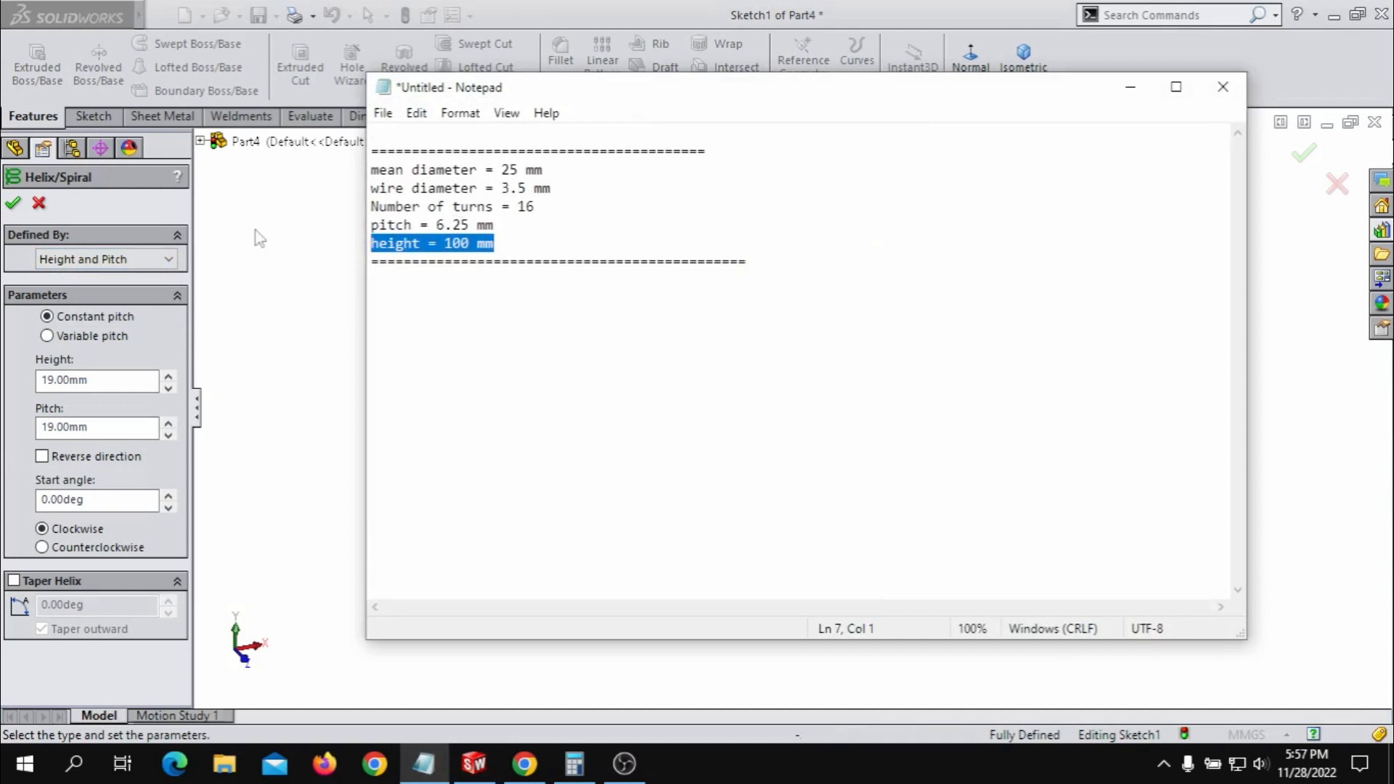
{"action": "left_click", "coordinate": [1127, 93]}
{"action": "left_click", "coordinate": [173, 260]}
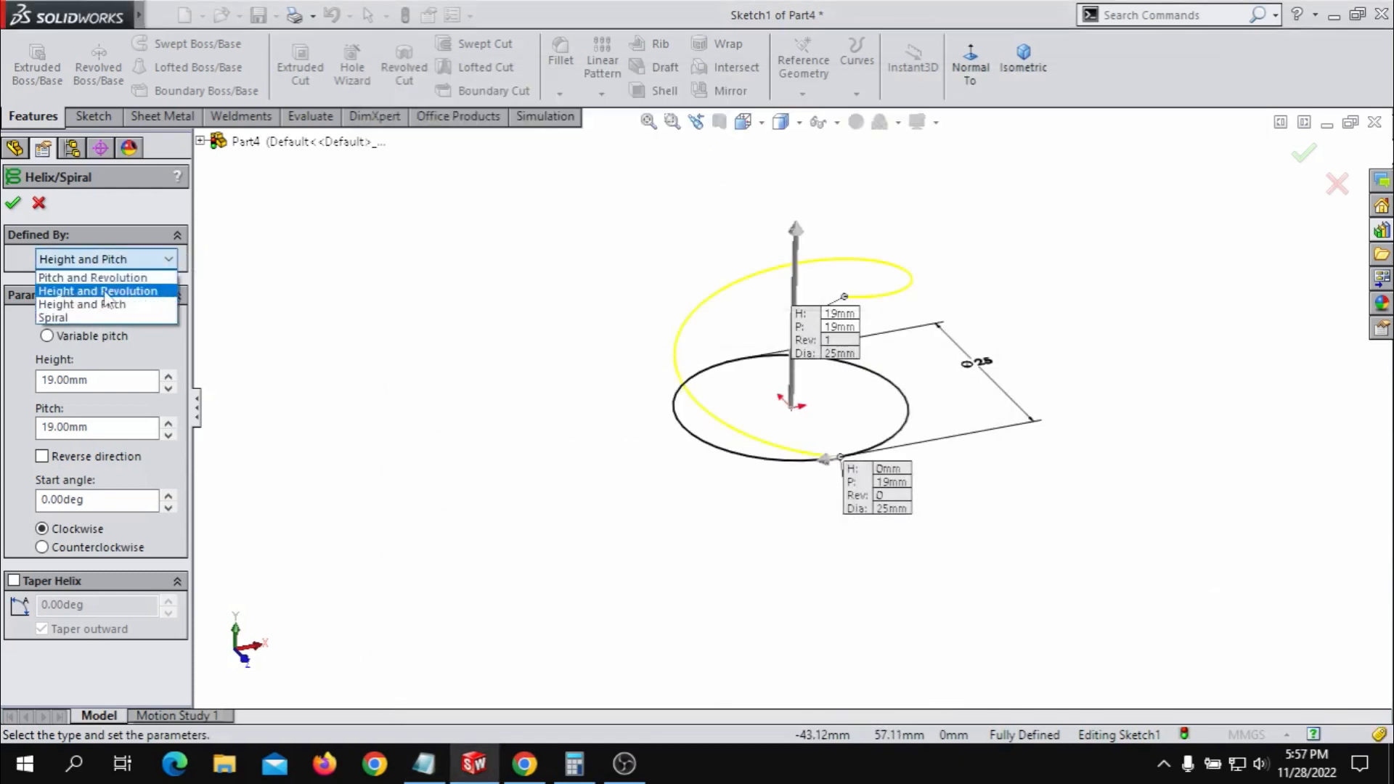
{"action": "left_click", "coordinate": [105, 293]}
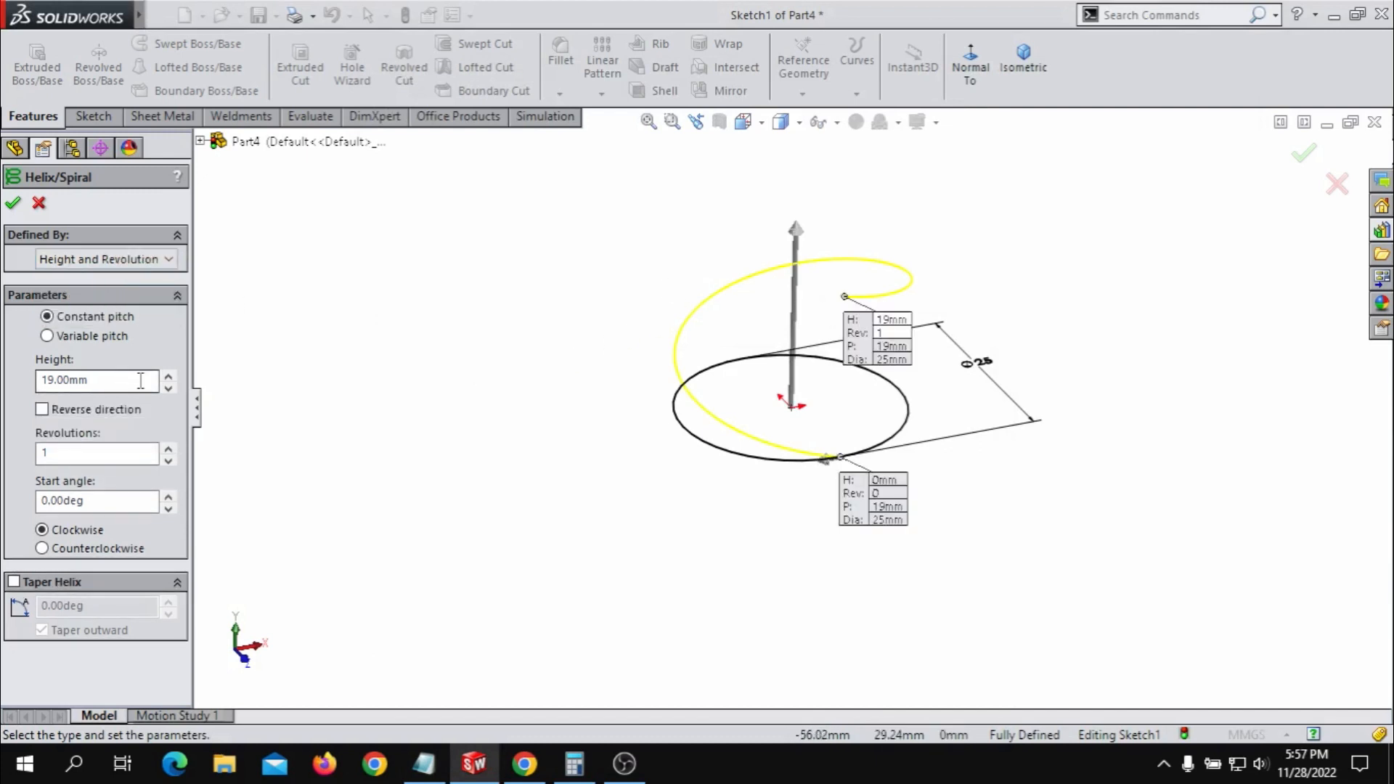
- Set the constant-pitch helix's height to 100 mm and its revolutions to 16
{"action": "left_click_drag", "start_coordinate": [109, 380], "coordinate": [4, 389]}
{"action": "type", "text": "10"}
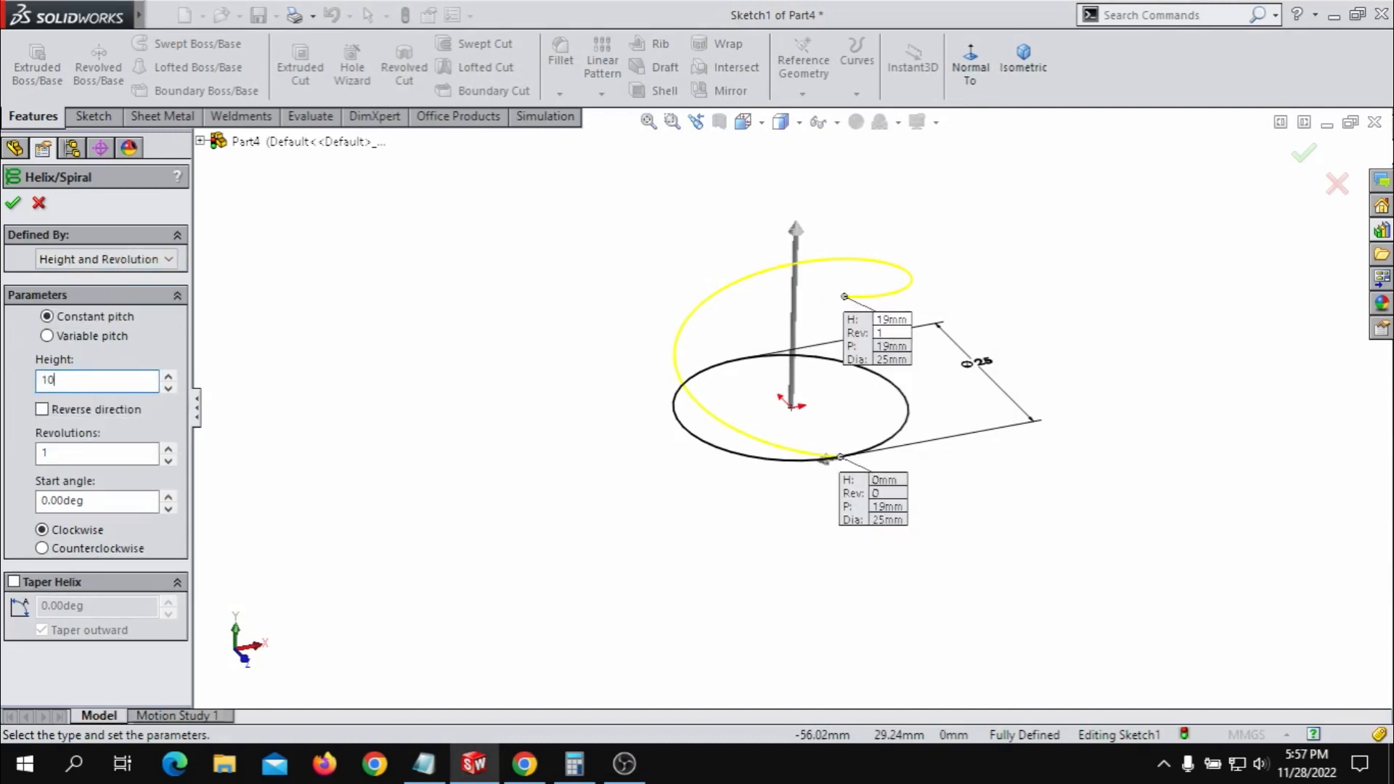
{"action": "type", "text": "0"}
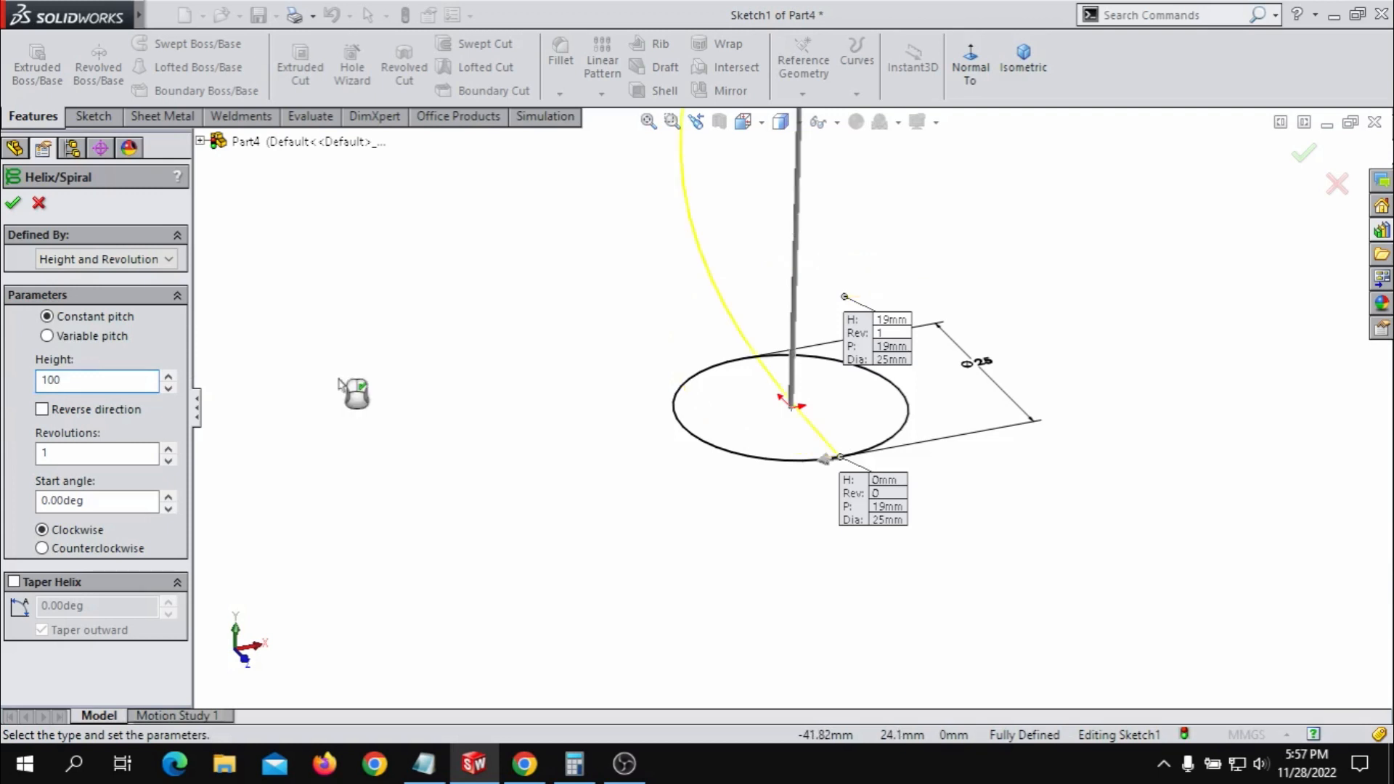
{"action": "left_click", "coordinate": [101, 453]}
{"action": "left_click_drag", "start_coordinate": [101, 453], "coordinate": [22, 461]}
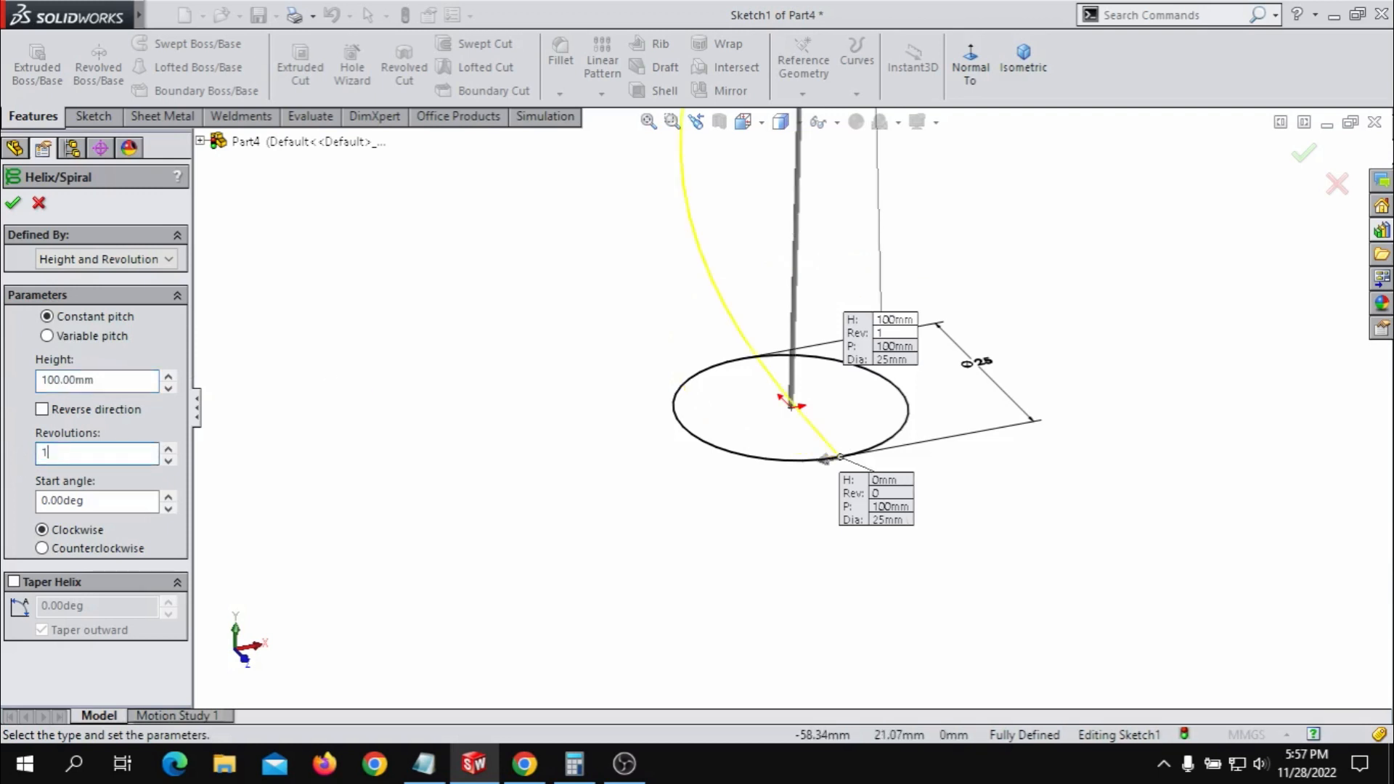
- Examine the full length of the helix preview from several angles
{"action": "scroll", "coordinate": [900, 335], "scroll_direction": "up", "scroll_amount": 5}
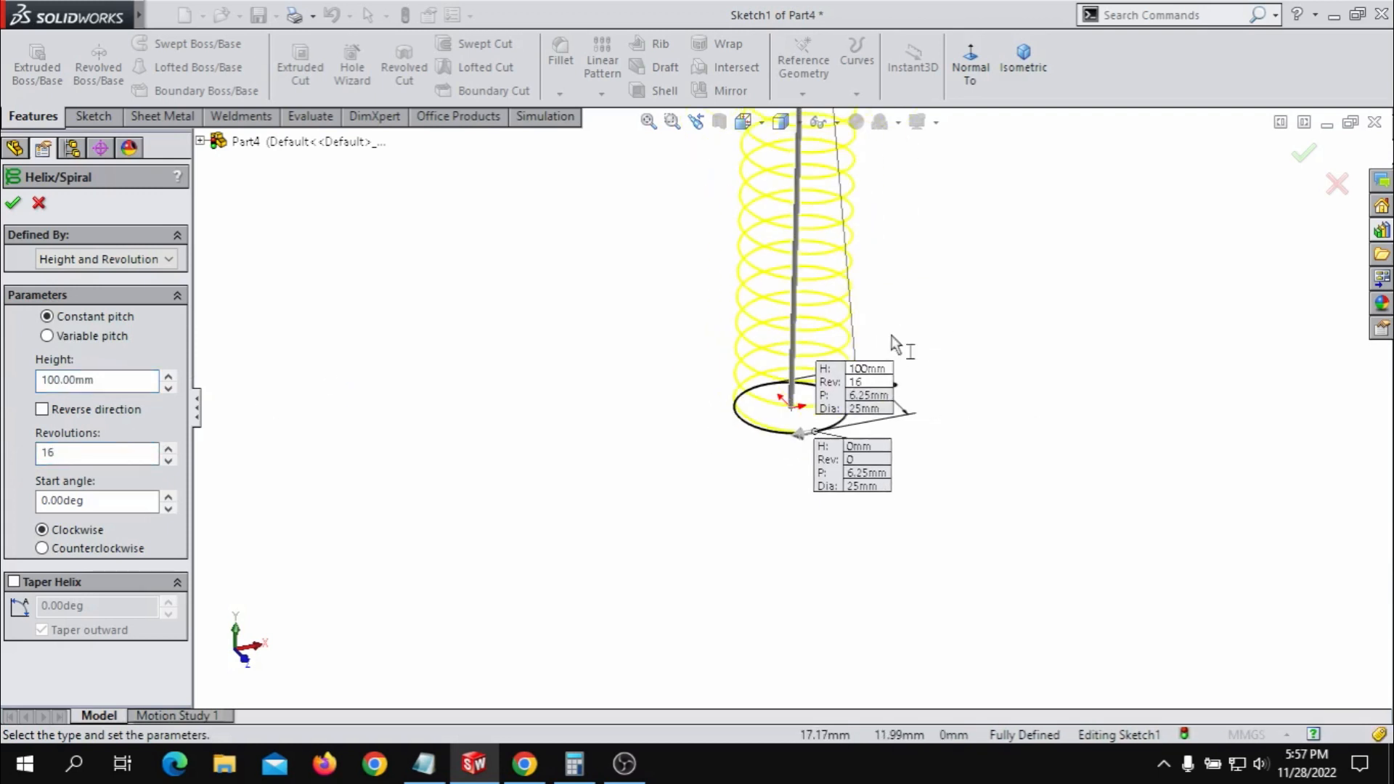
{"action": "middle_click_drag", "start_coordinate": [899, 325], "coordinate": [890, 320]}
{"action": "middle_click_drag", "start_coordinate": [852, 380], "coordinate": [895, 360]}
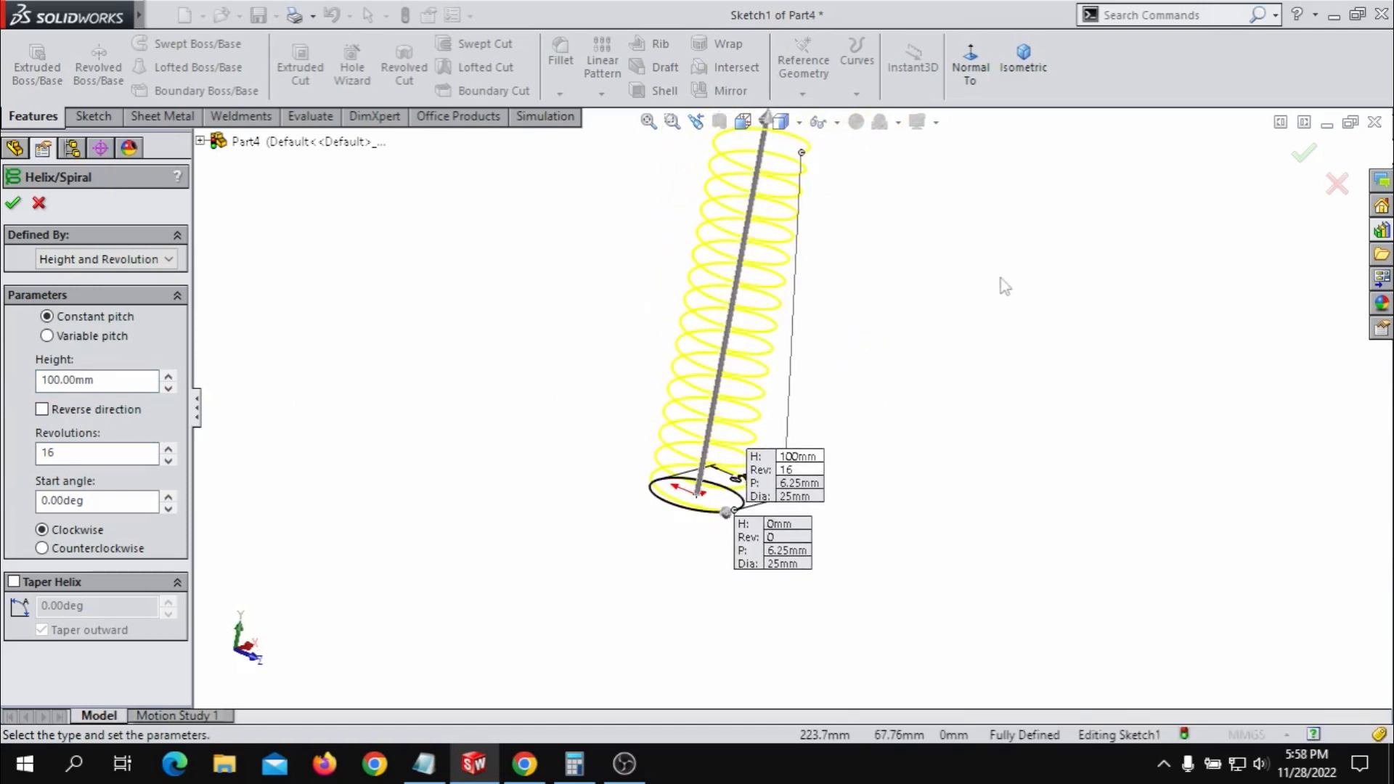
{"action": "middle_click_drag", "start_coordinate": [935, 316], "coordinate": [787, 270]}
{"action": "scroll", "coordinate": [783, 263], "scroll_direction": "up", "scroll_amount": 2}
{"action": "scroll", "coordinate": [783, 269], "scroll_direction": "down", "scroll_amount": 2}
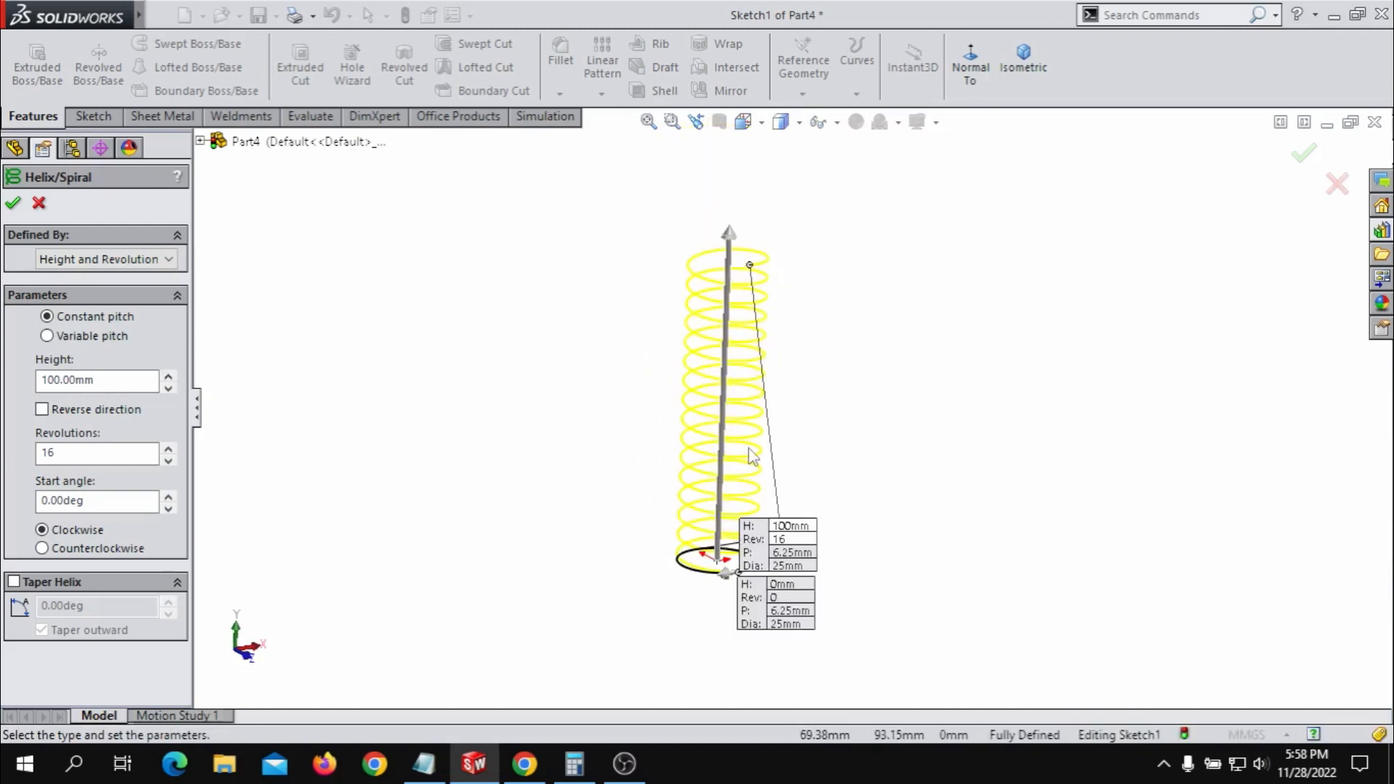
{"action": "scroll", "coordinate": [753, 456], "scroll_direction": "down", "scroll_amount": 1}
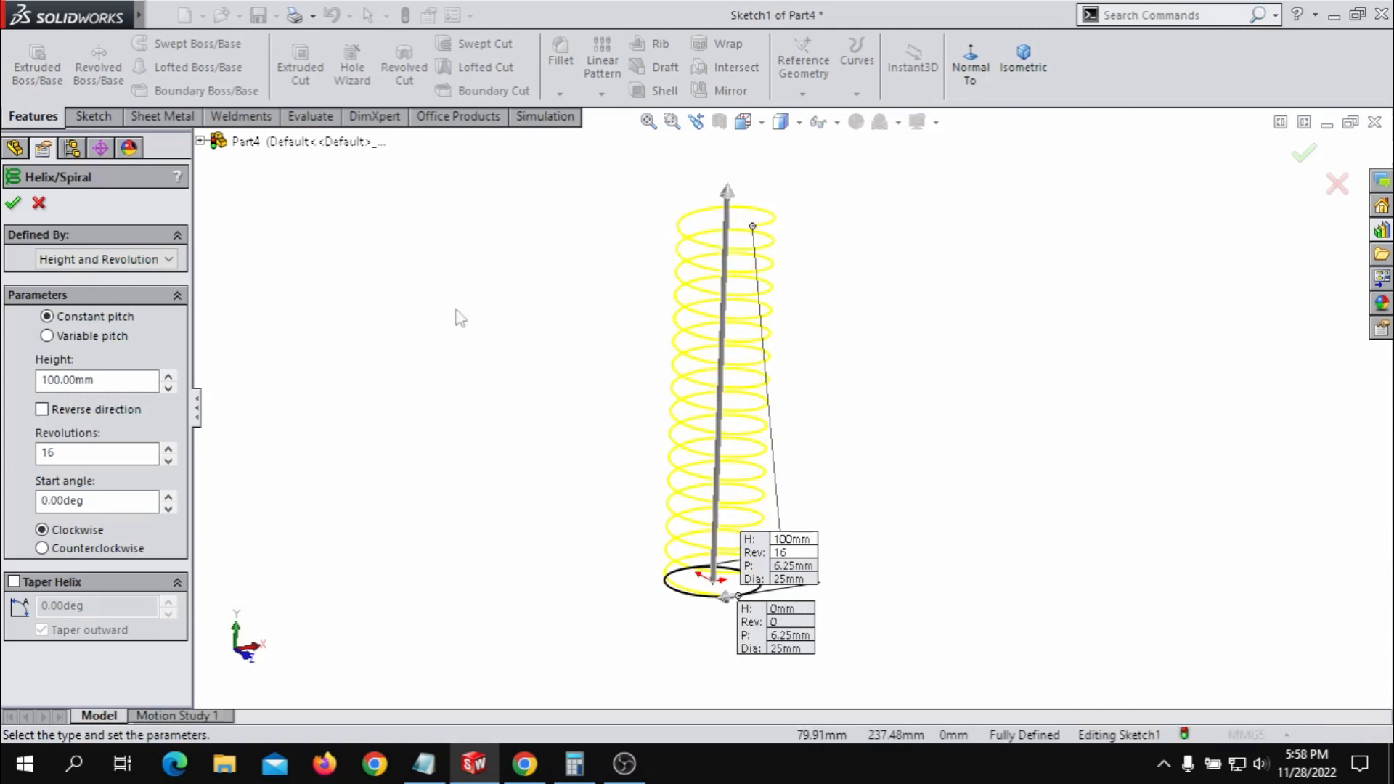
- Try the counterclockwise direction, set the helix back to Clockwise and create it
{"action": "left_click", "coordinate": [42, 553]}
{"action": "left_click", "coordinate": [42, 533]}
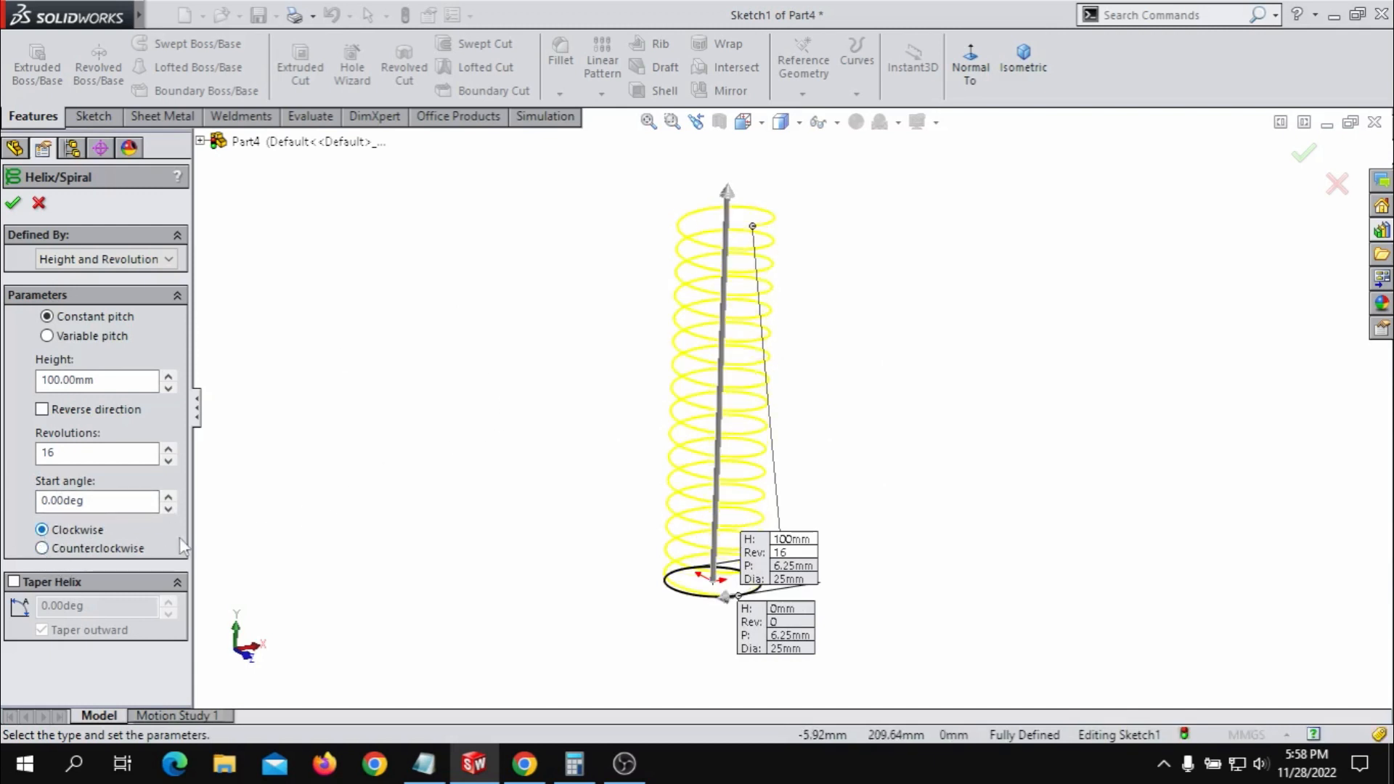
{"action": "left_click", "coordinate": [13, 205]}
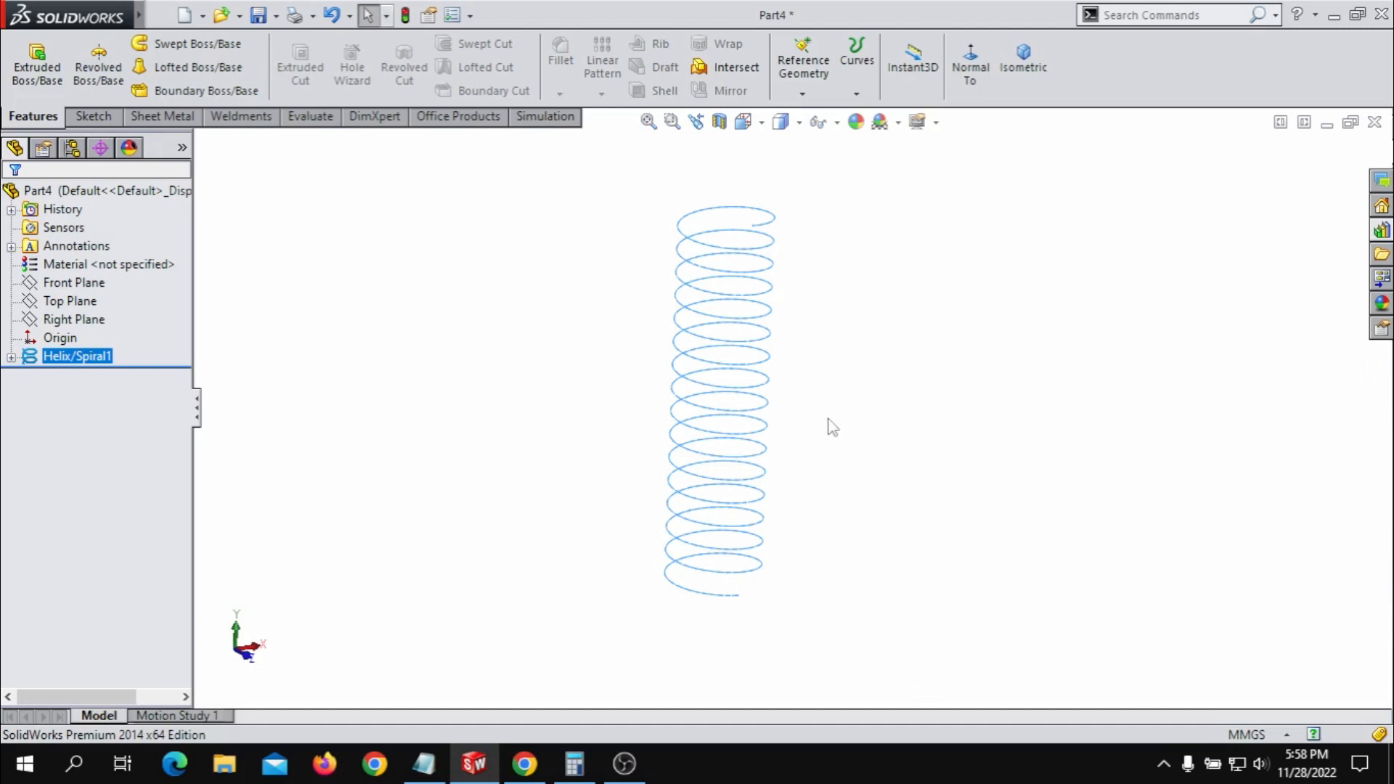
- Recheck the spring's wire diameter in the Notepad parameter list, and return to SolidWorks
{"action": "scroll", "coordinate": [747, 555], "scroll_direction": "down", "scroll_amount": 3}
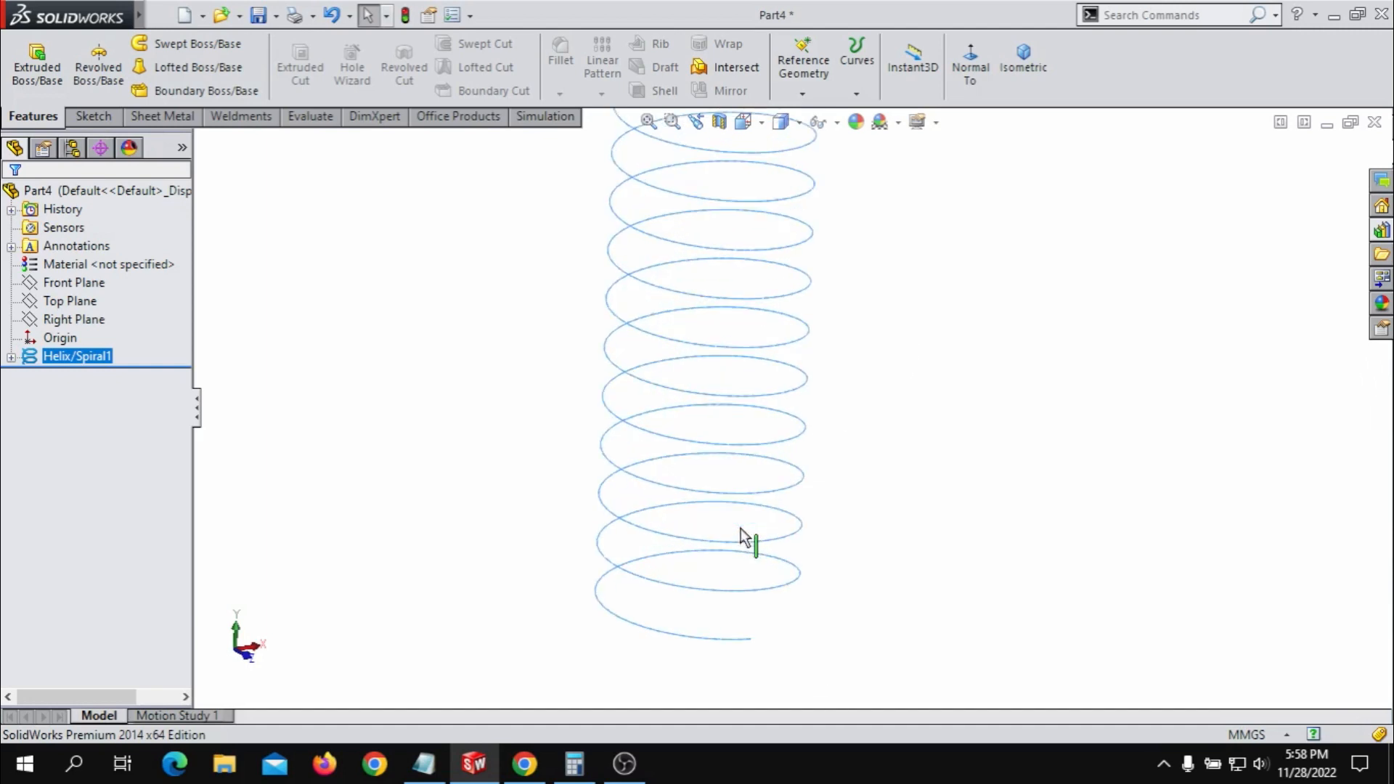
{"action": "left_click", "coordinate": [424, 764]}
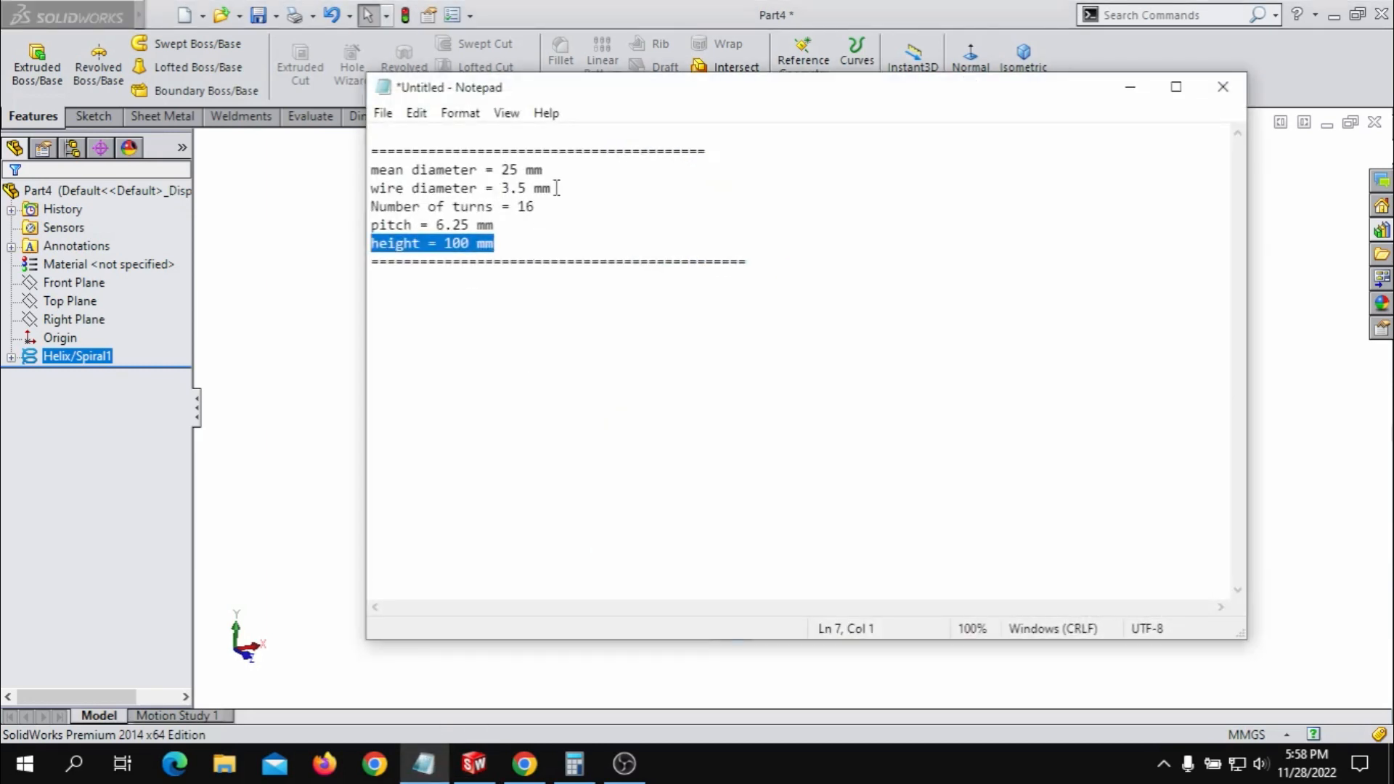
{"action": "left_click", "coordinate": [1130, 87]}
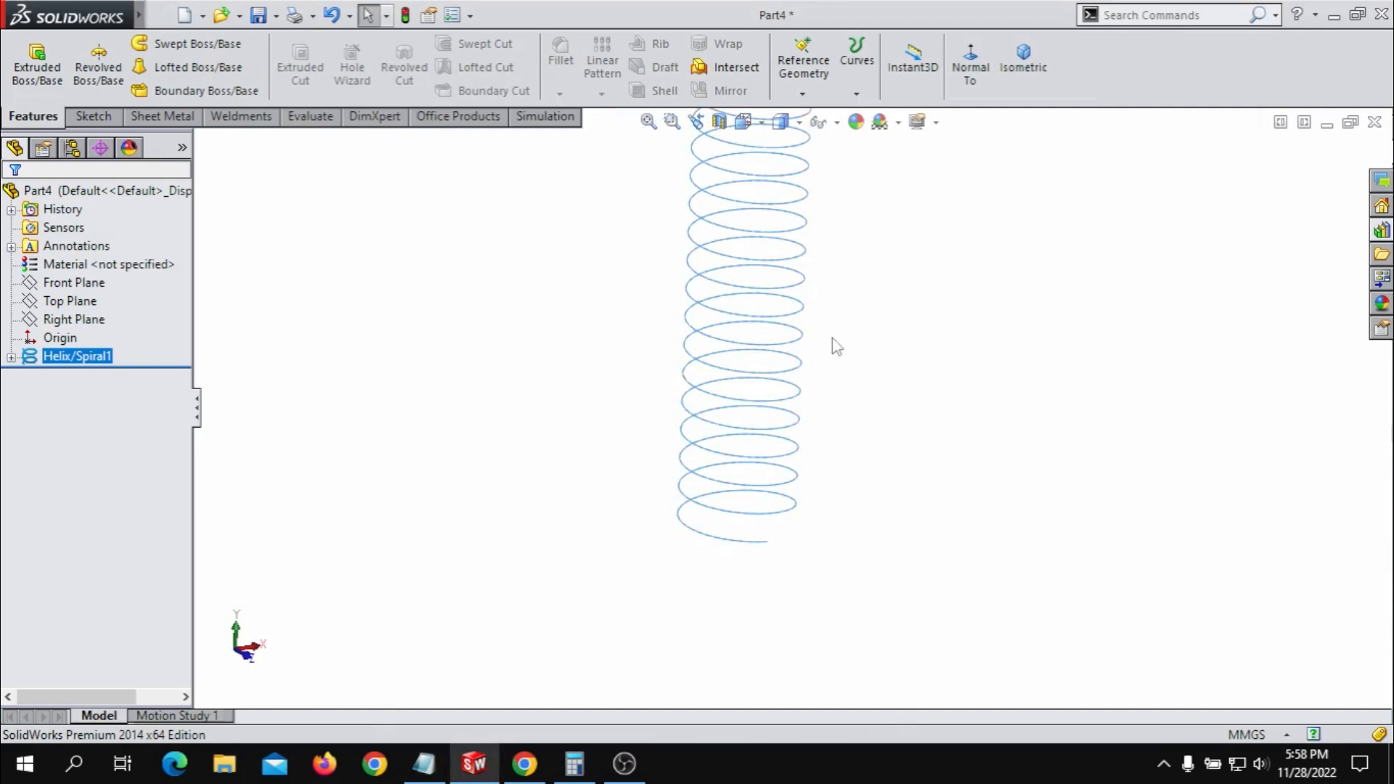
{"action": "scroll", "coordinate": [832, 346], "scroll_direction": "up", "scroll_amount": 2}
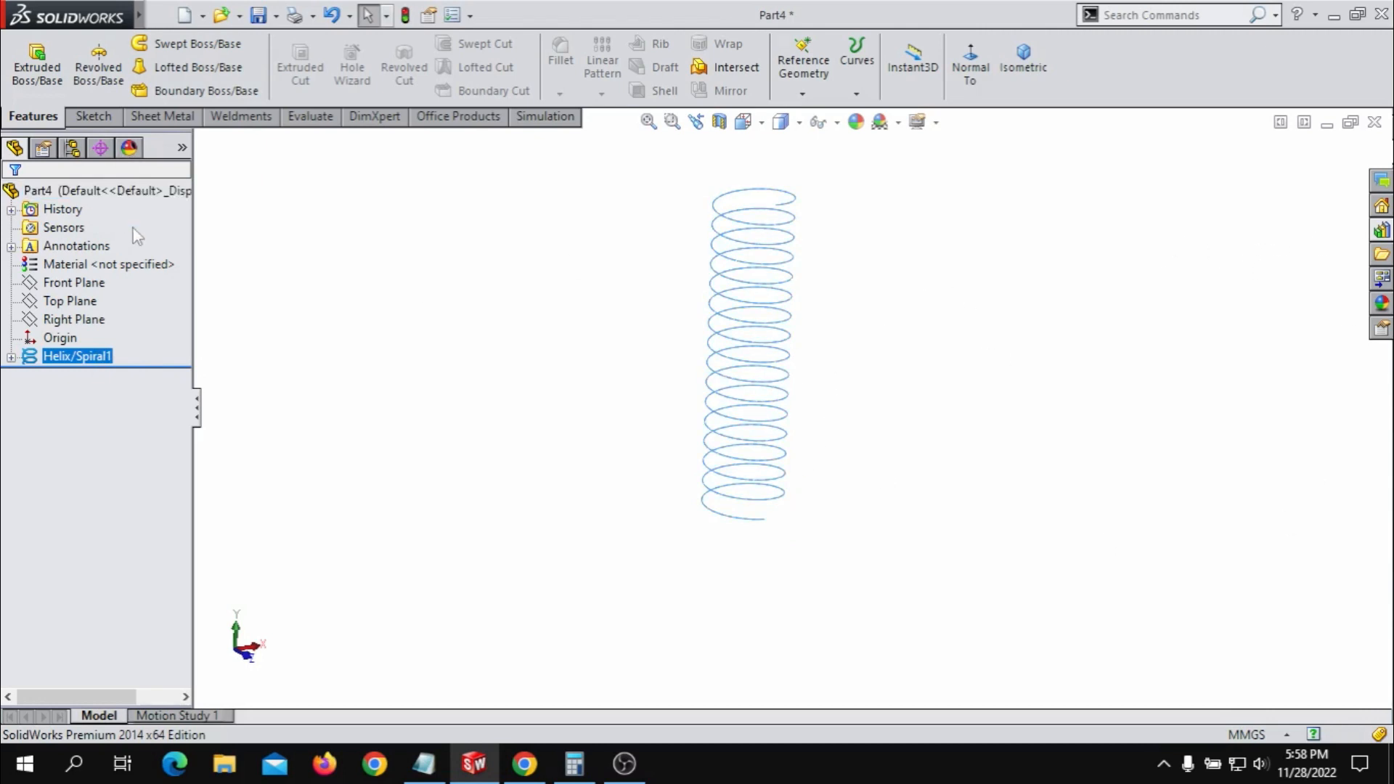
- Start a reference plane at the helix's lower end and clear the helix from its first reference
{"action": "scroll", "coordinate": [809, 336], "scroll_direction": "down", "scroll_amount": 3}
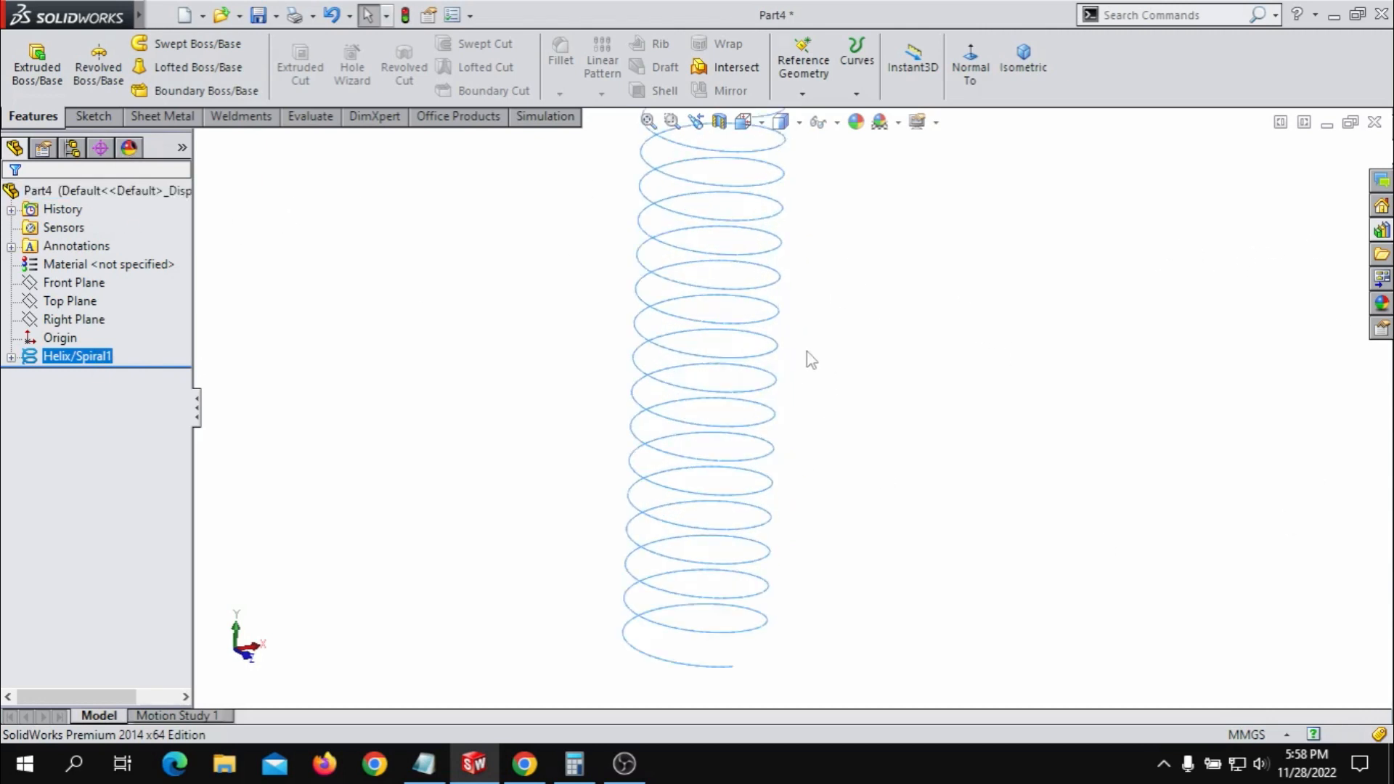
{"action": "scroll", "coordinate": [772, 628], "scroll_direction": "down", "scroll_amount": 3}
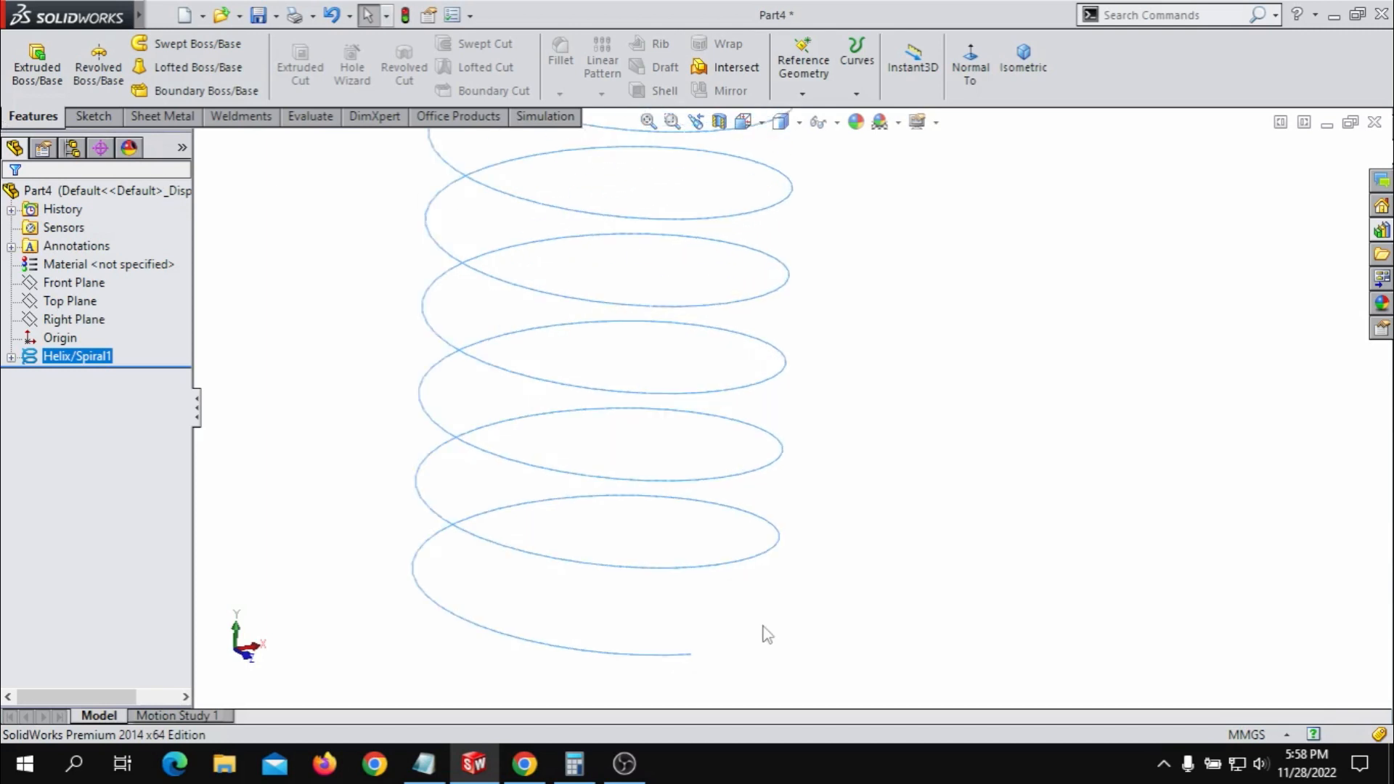
{"action": "middle_click_drag", "start_coordinate": [726, 645], "coordinate": [886, 648]}
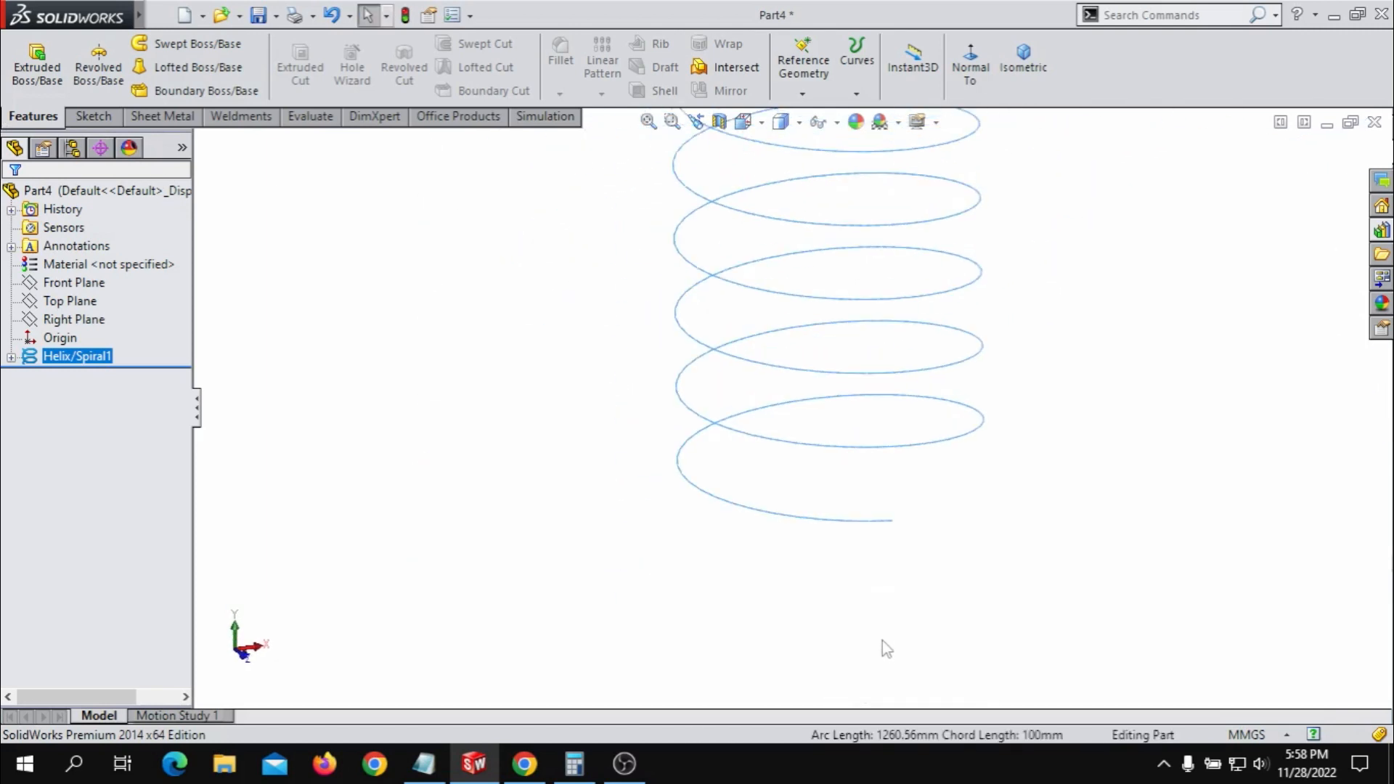
{"action": "left_click", "coordinate": [864, 522]}
{"action": "left_click", "coordinate": [804, 92]}
{"action": "left_click", "coordinate": [802, 80]}
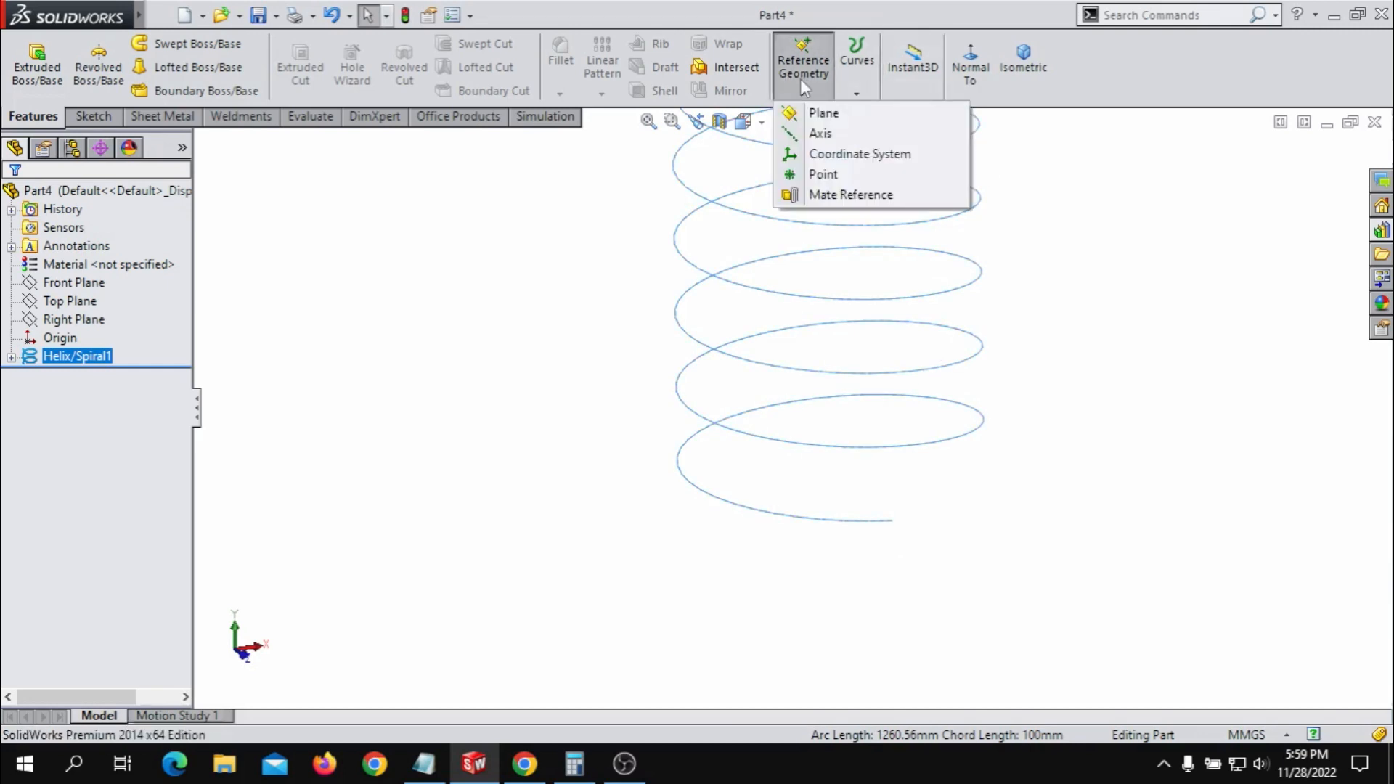
{"action": "left_click", "coordinate": [815, 114]}
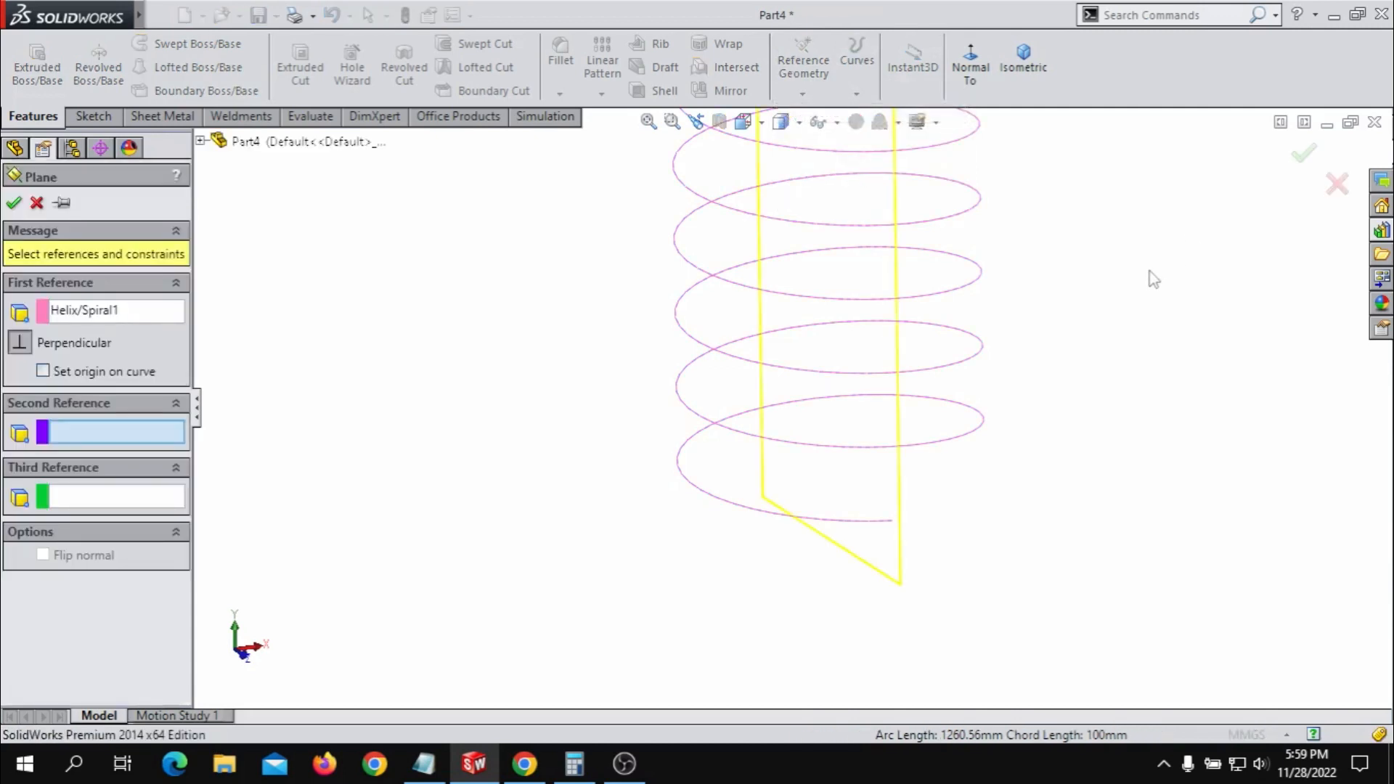
{"action": "left_click", "coordinate": [76, 311]}
{"action": "right_click", "coordinate": [76, 311]}
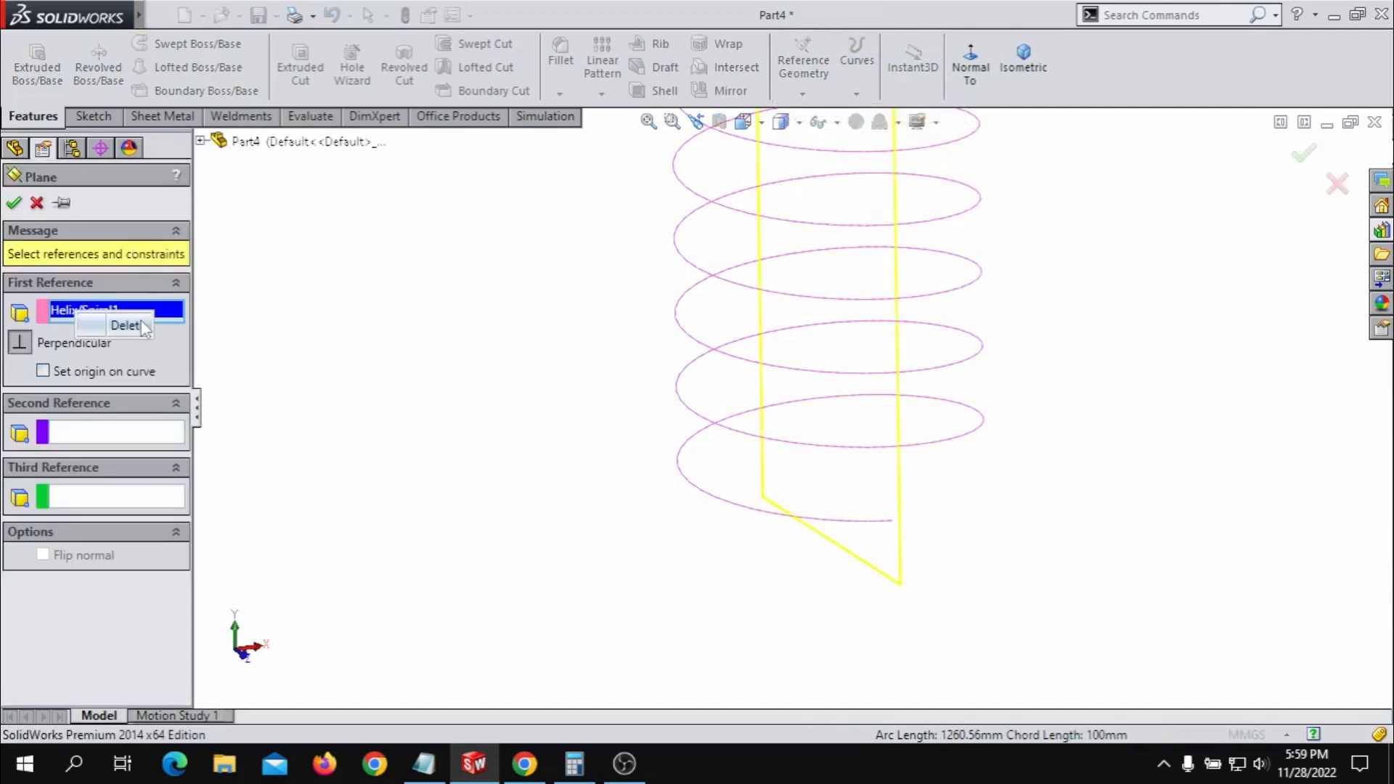
{"action": "left_click", "coordinate": [127, 327]}
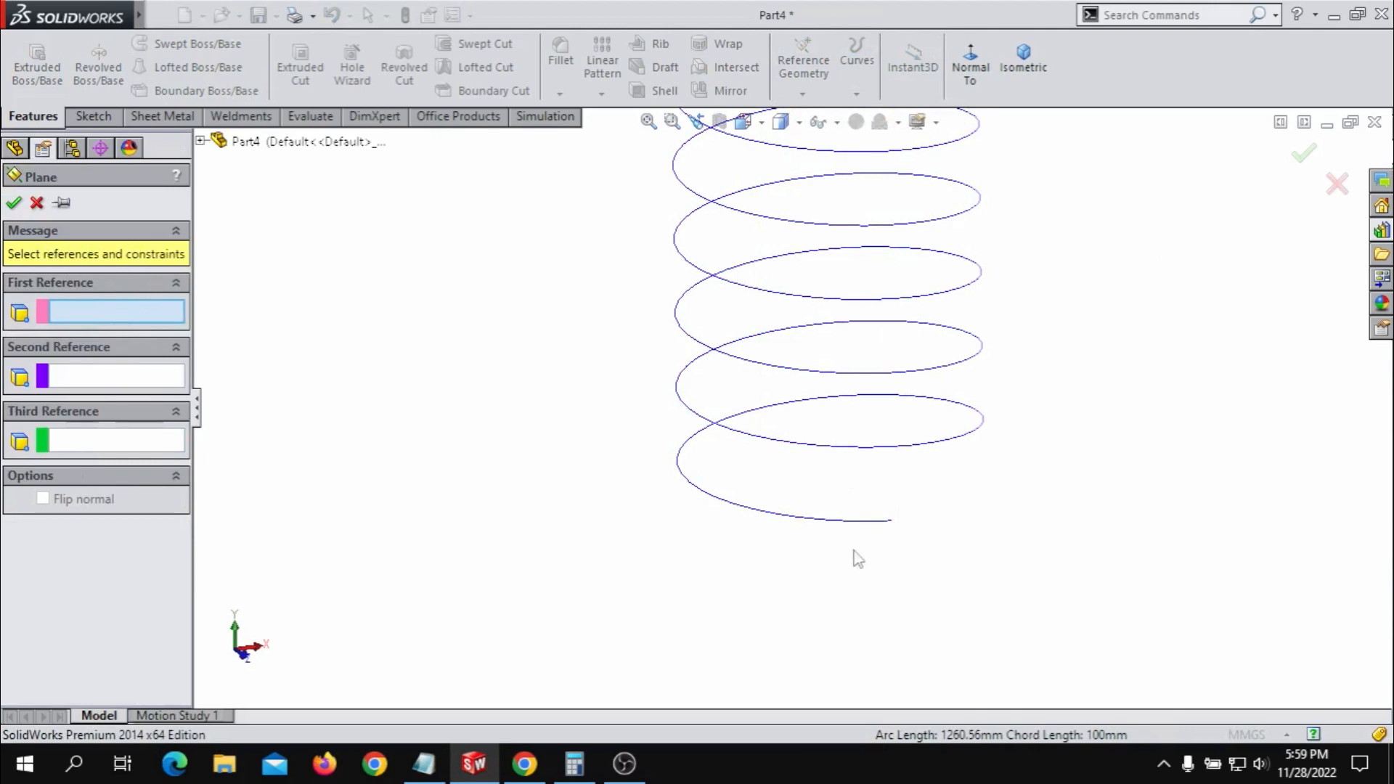
- Create the plane coincident with the helix's lower endpoint and perpendicular to the helix curve
{"action": "left_click", "coordinate": [894, 522]}
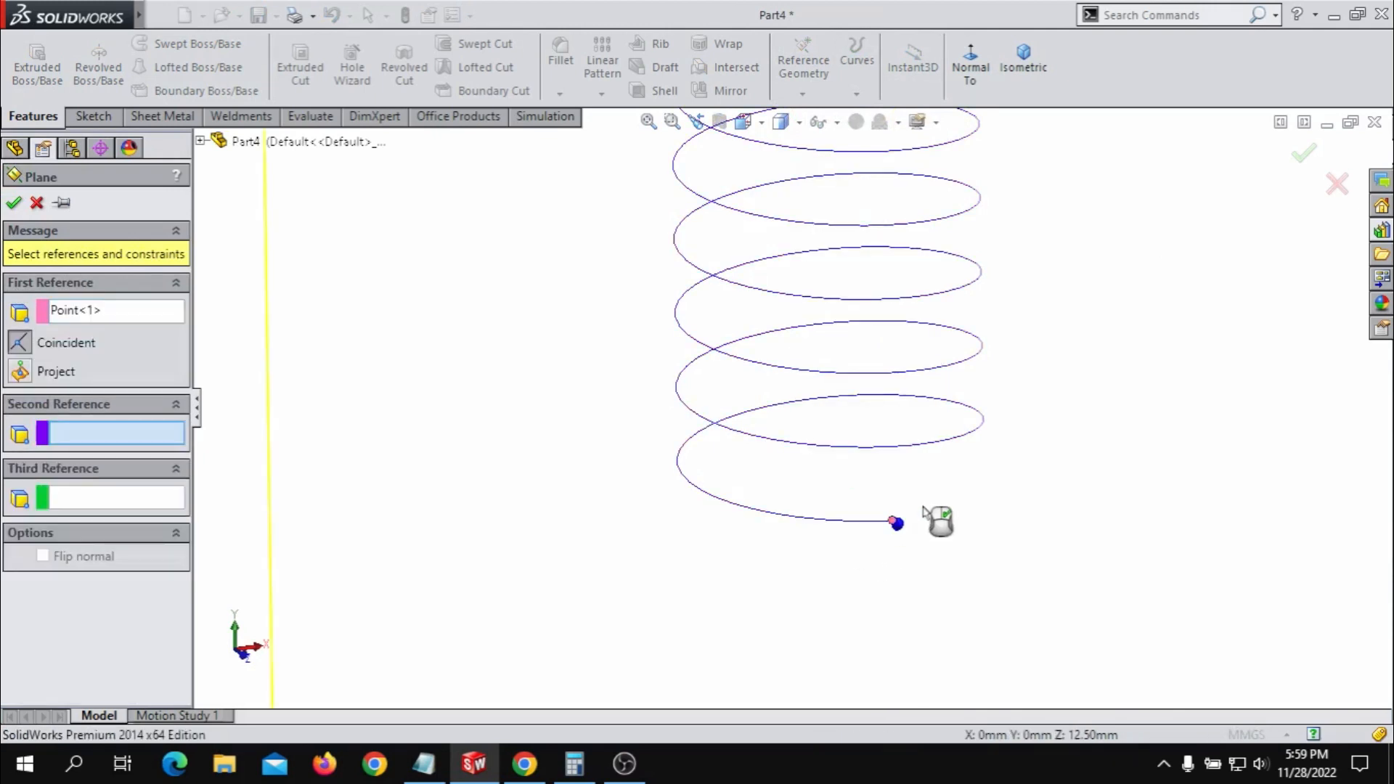
{"action": "left_click", "coordinate": [871, 524]}
{"action": "middle_click_drag", "start_coordinate": [1096, 529], "coordinate": [1066, 529]}
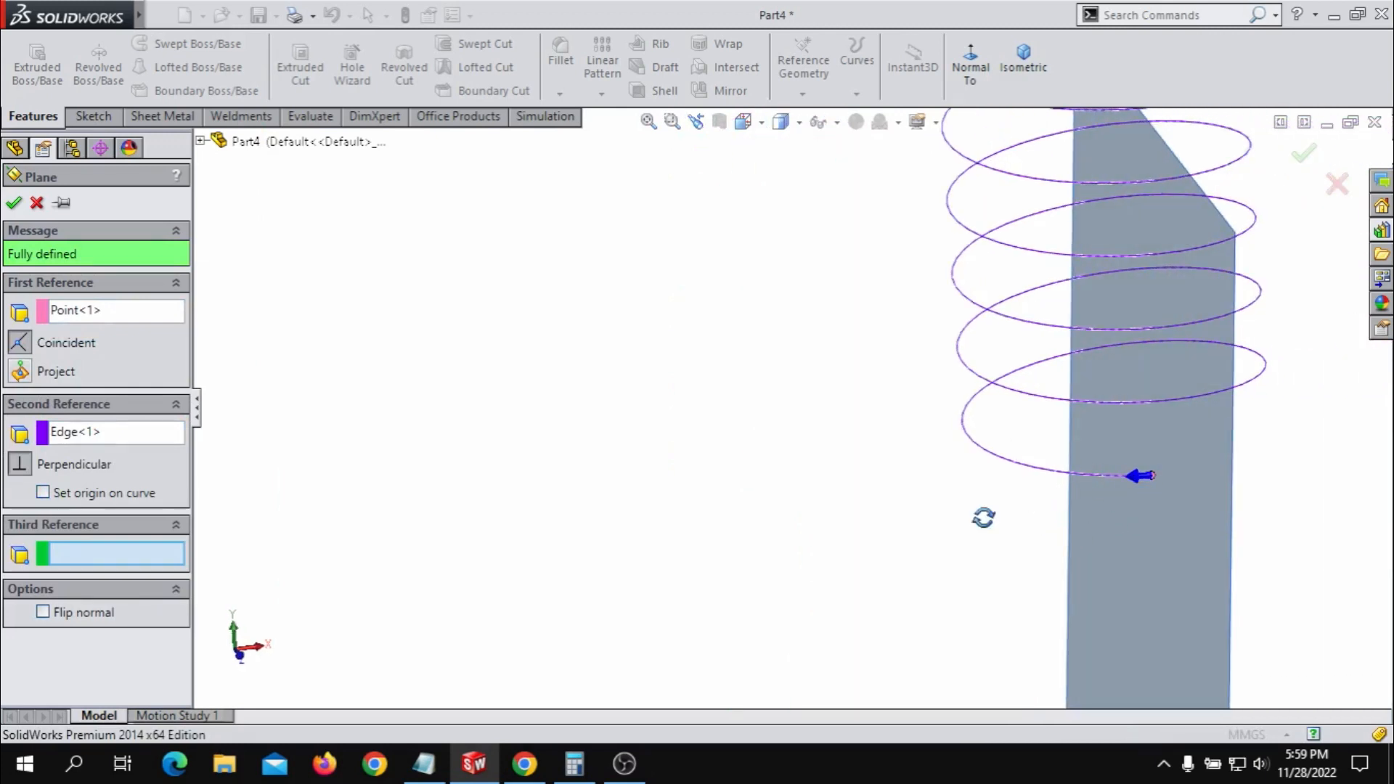
{"action": "middle_click_drag", "start_coordinate": [983, 516], "coordinate": [942, 473]}
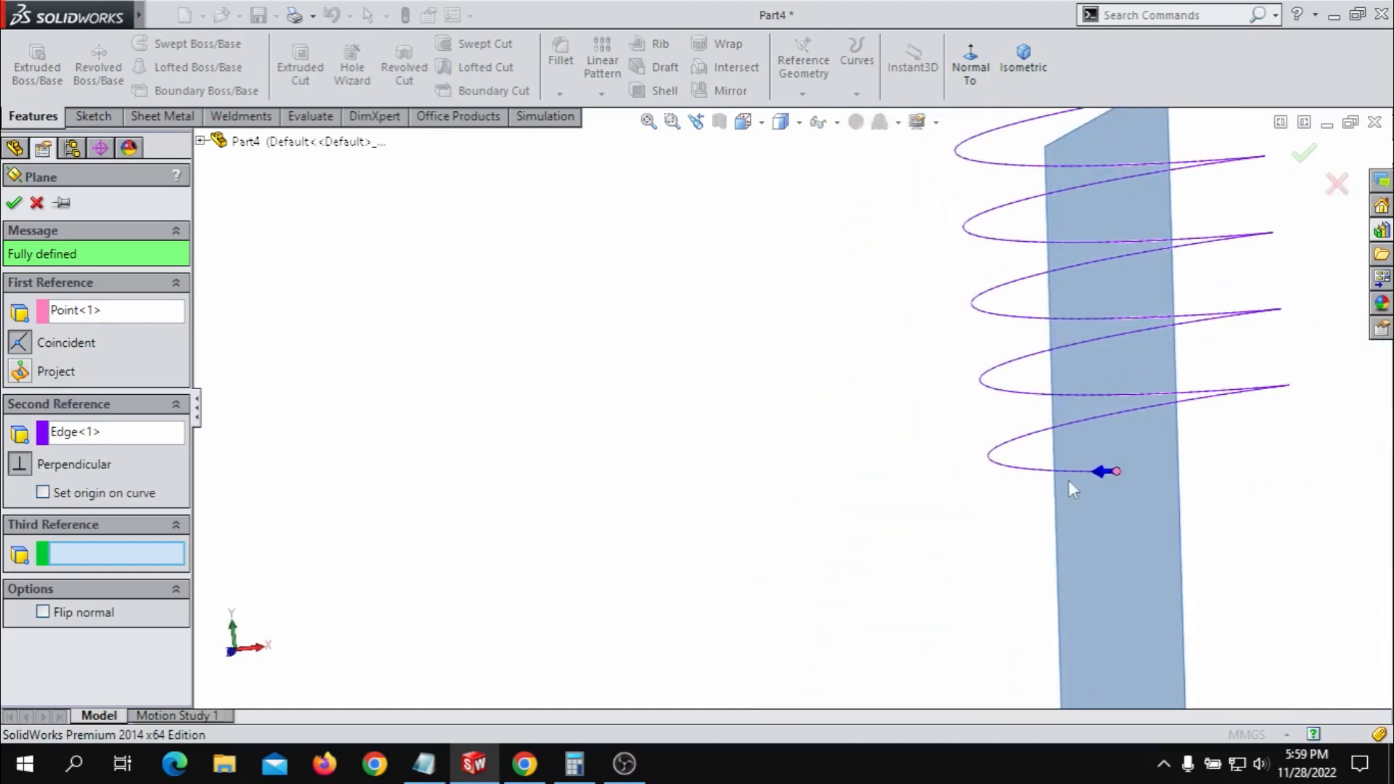
{"action": "middle_click_drag", "start_coordinate": [1226, 500], "coordinate": [1169, 469]}
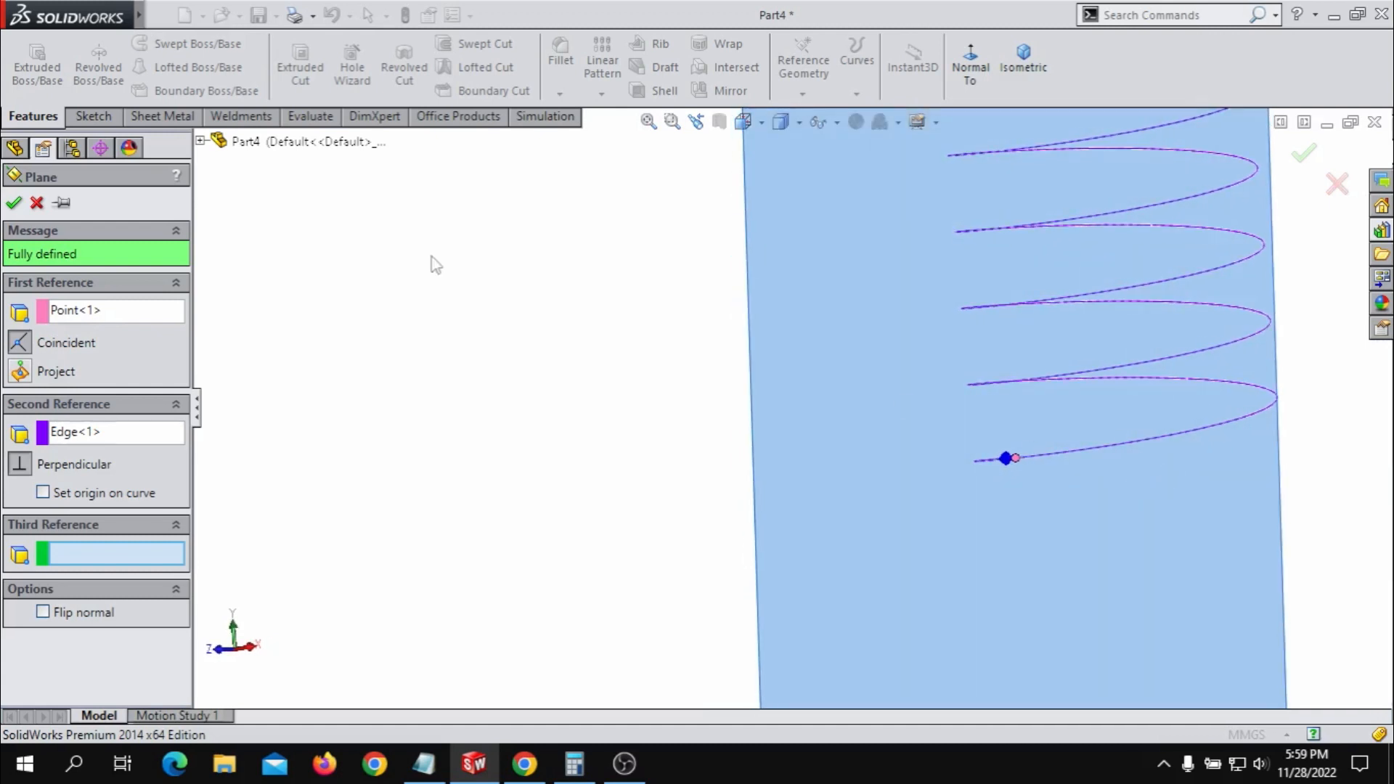
{"action": "left_click", "coordinate": [13, 203]}
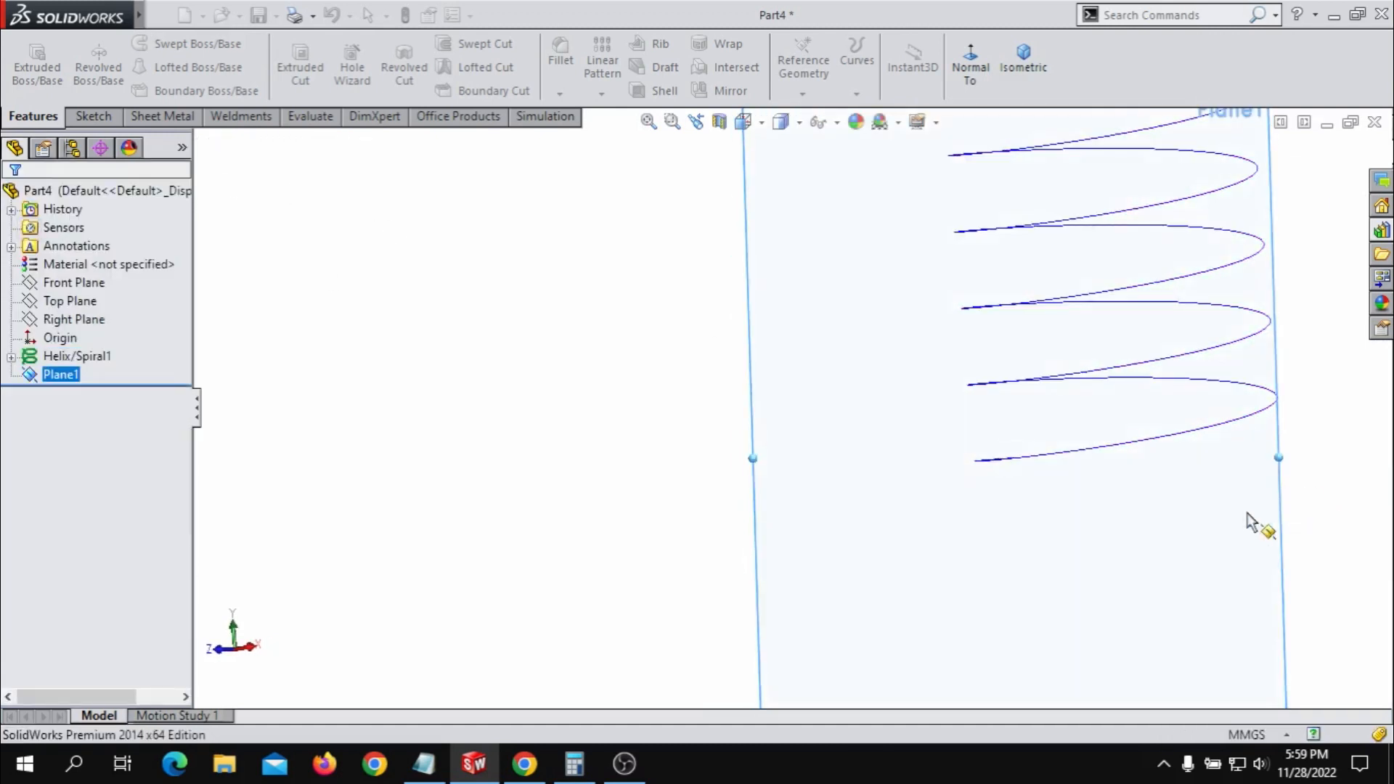
- Open a sketch on the new plane at the helix's lower end and view it face-on
{"action": "key", "text": "ctrl+8"}
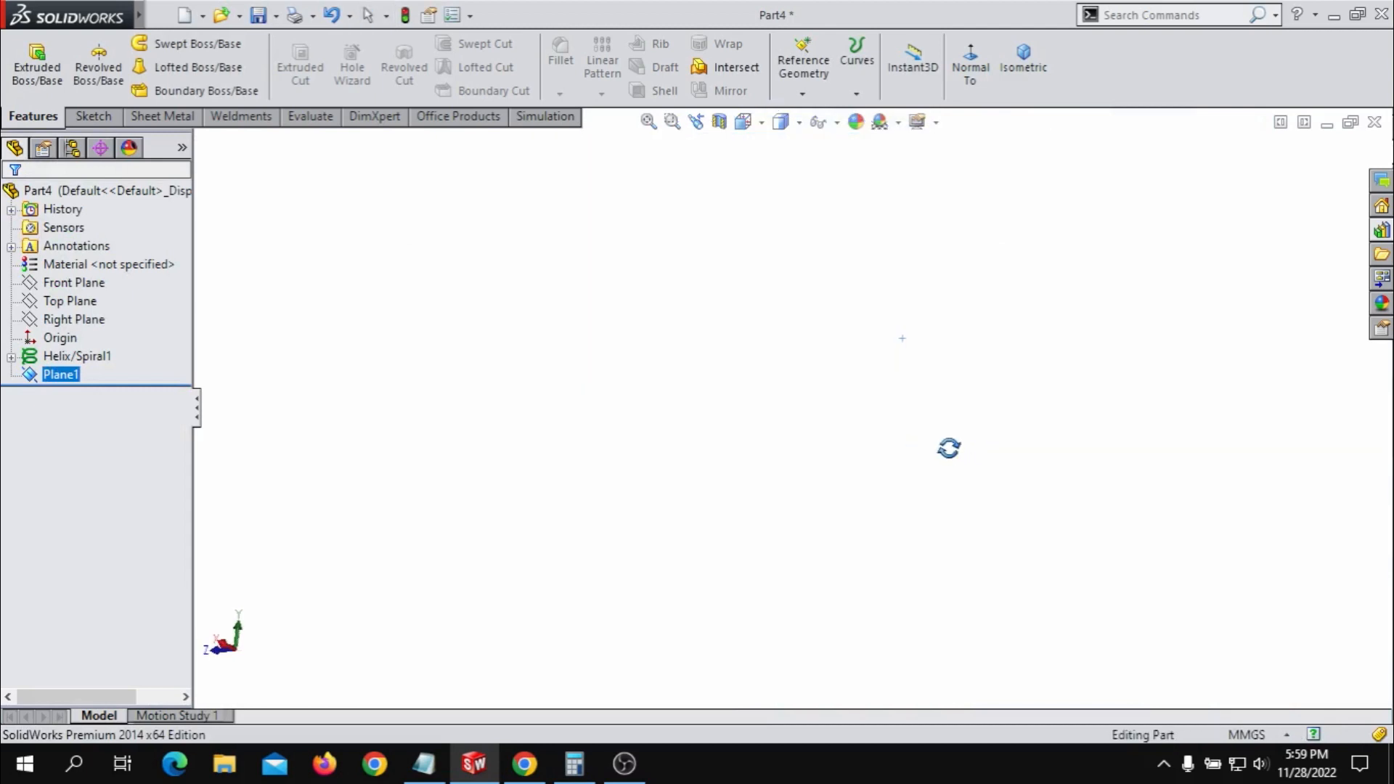
{"action": "key", "text": "g"}
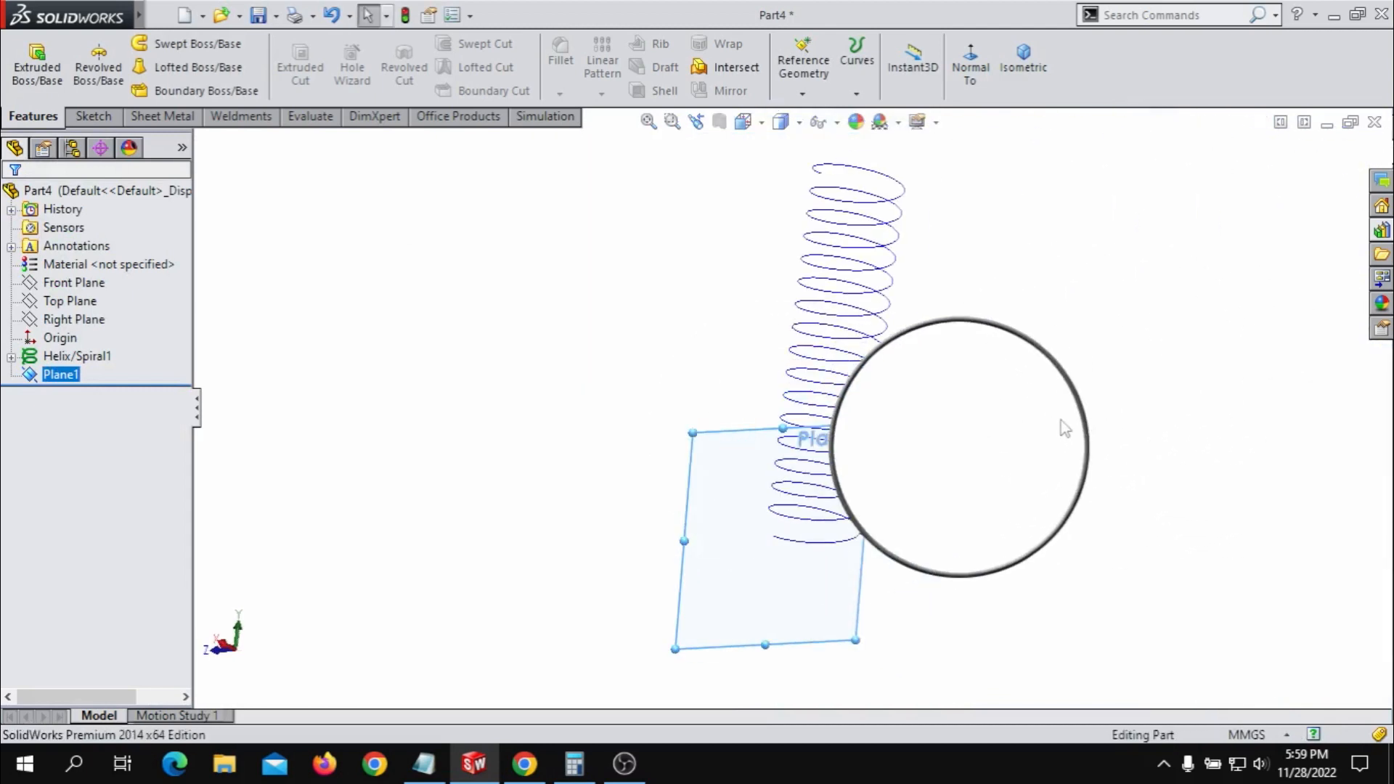
{"action": "key", "text": "Escape"}
{"action": "scroll", "coordinate": [638, 541], "scroll_direction": "down", "scroll_amount": 5}
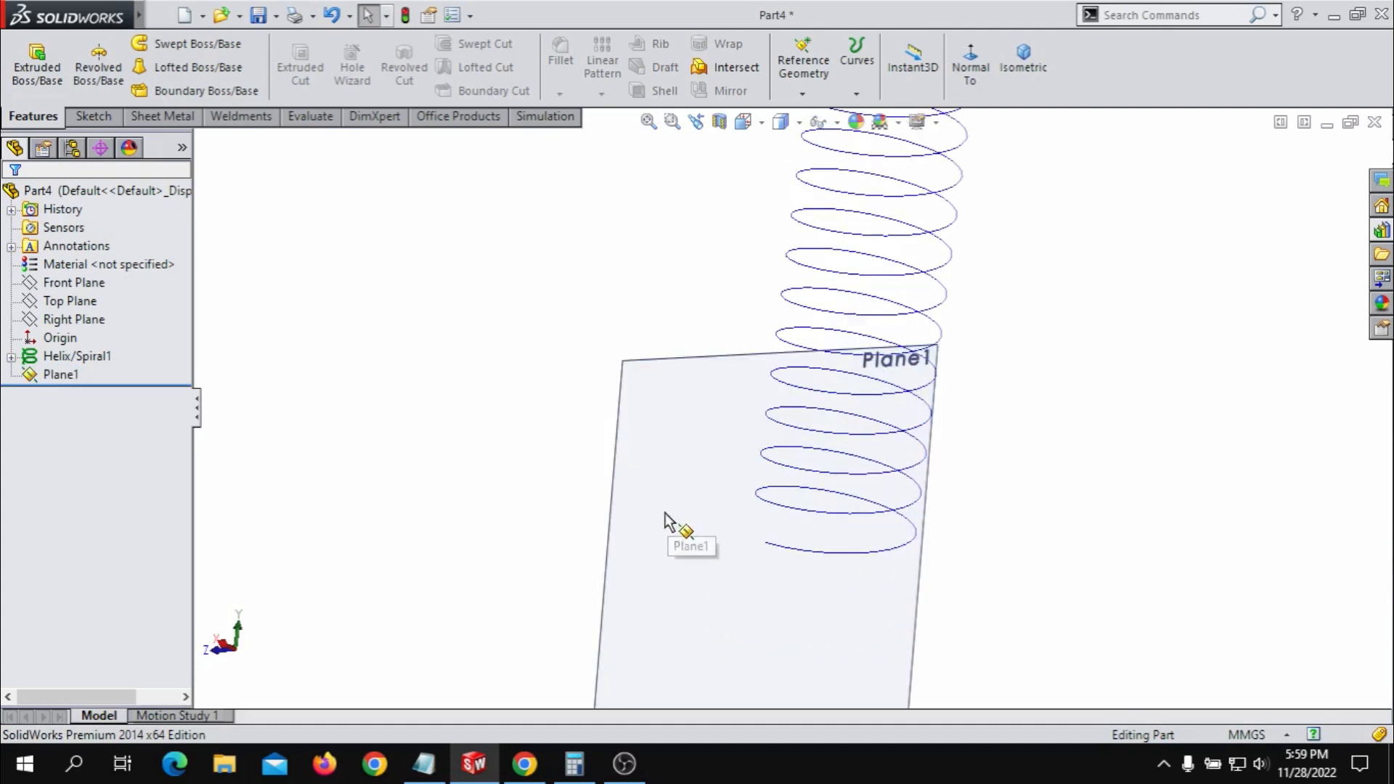
{"action": "left_click", "coordinate": [676, 482]}
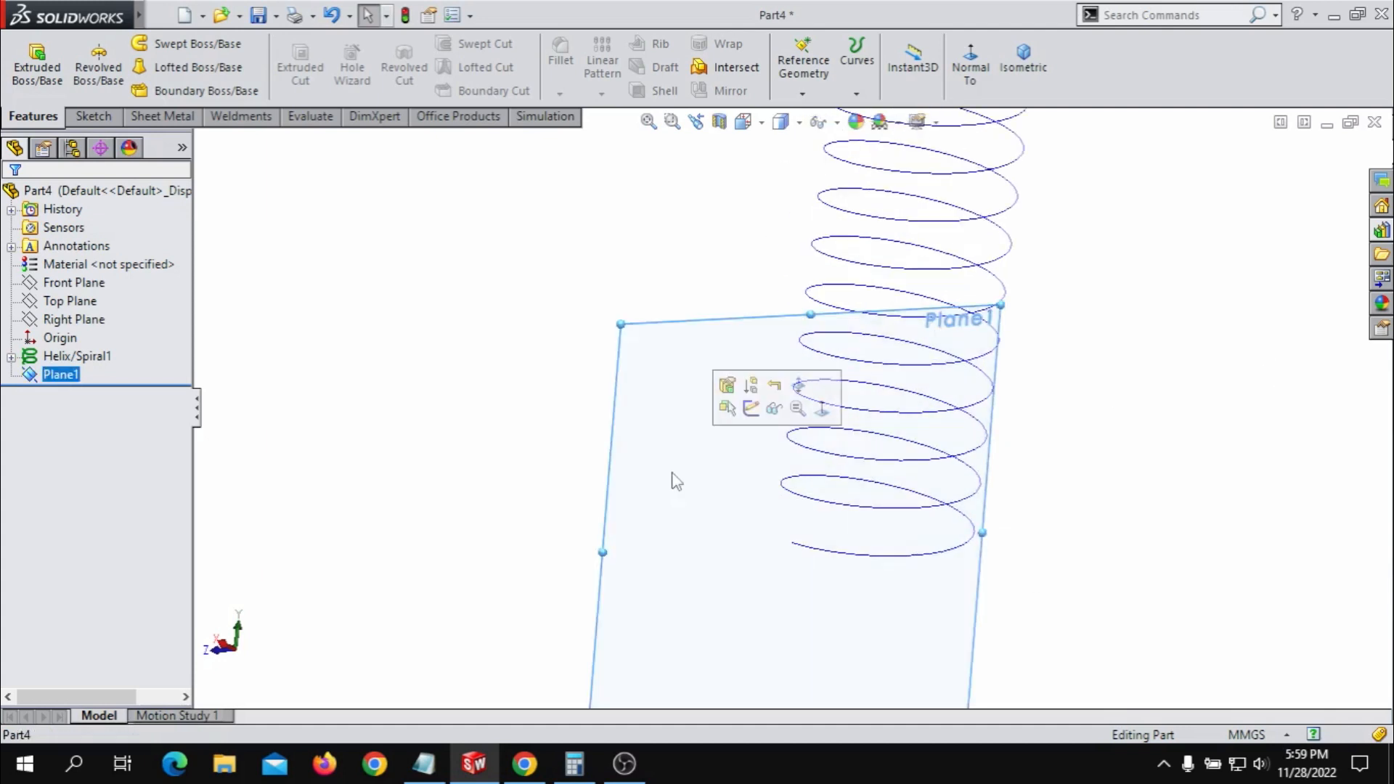
{"action": "left_click", "coordinate": [751, 408]}
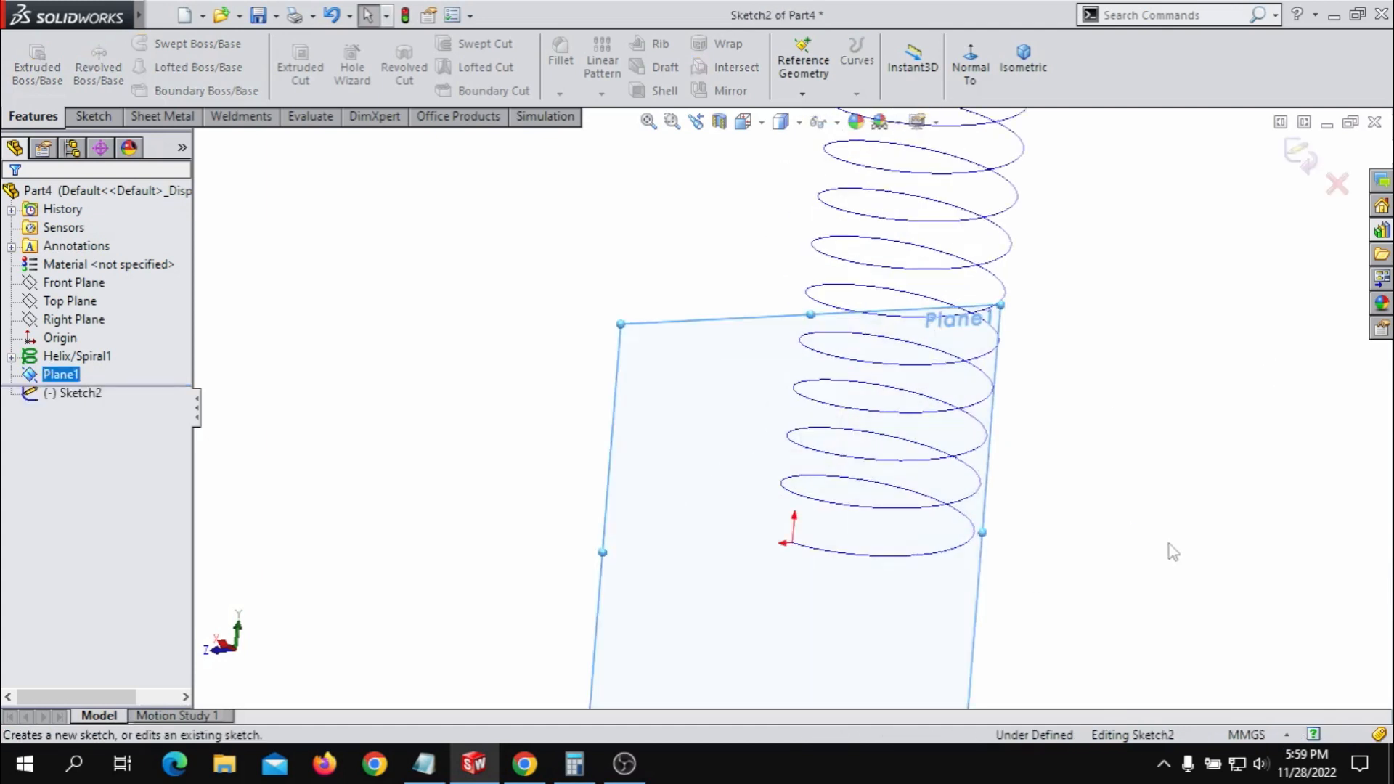
{"action": "left_click", "coordinate": [986, 86]}
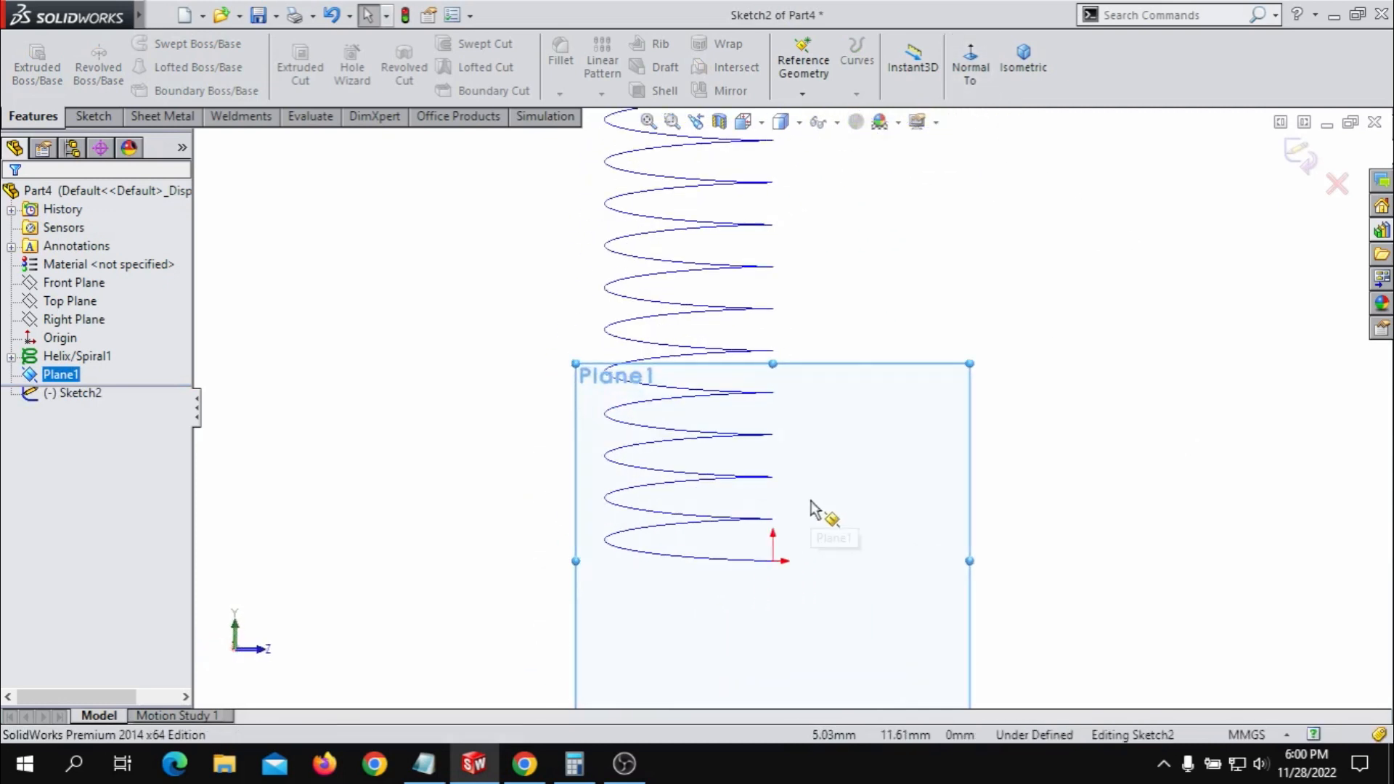
{"action": "scroll", "coordinate": [813, 516], "scroll_direction": "down", "scroll_amount": 3}
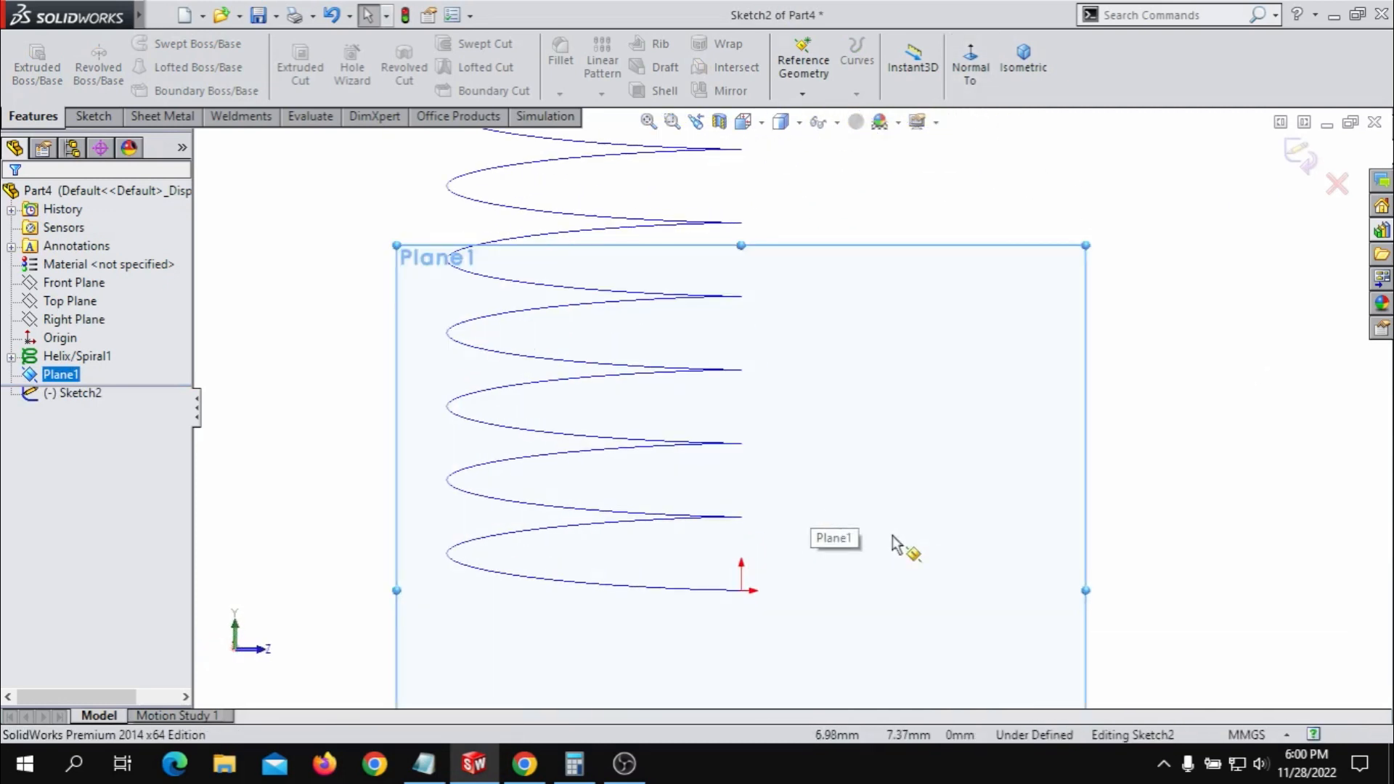
- Sketch a circle about 4.15 mm in diameter just beside the helix's lower endpoint
{"action": "left_click", "coordinate": [93, 116]}
{"action": "left_click", "coordinate": [169, 43]}
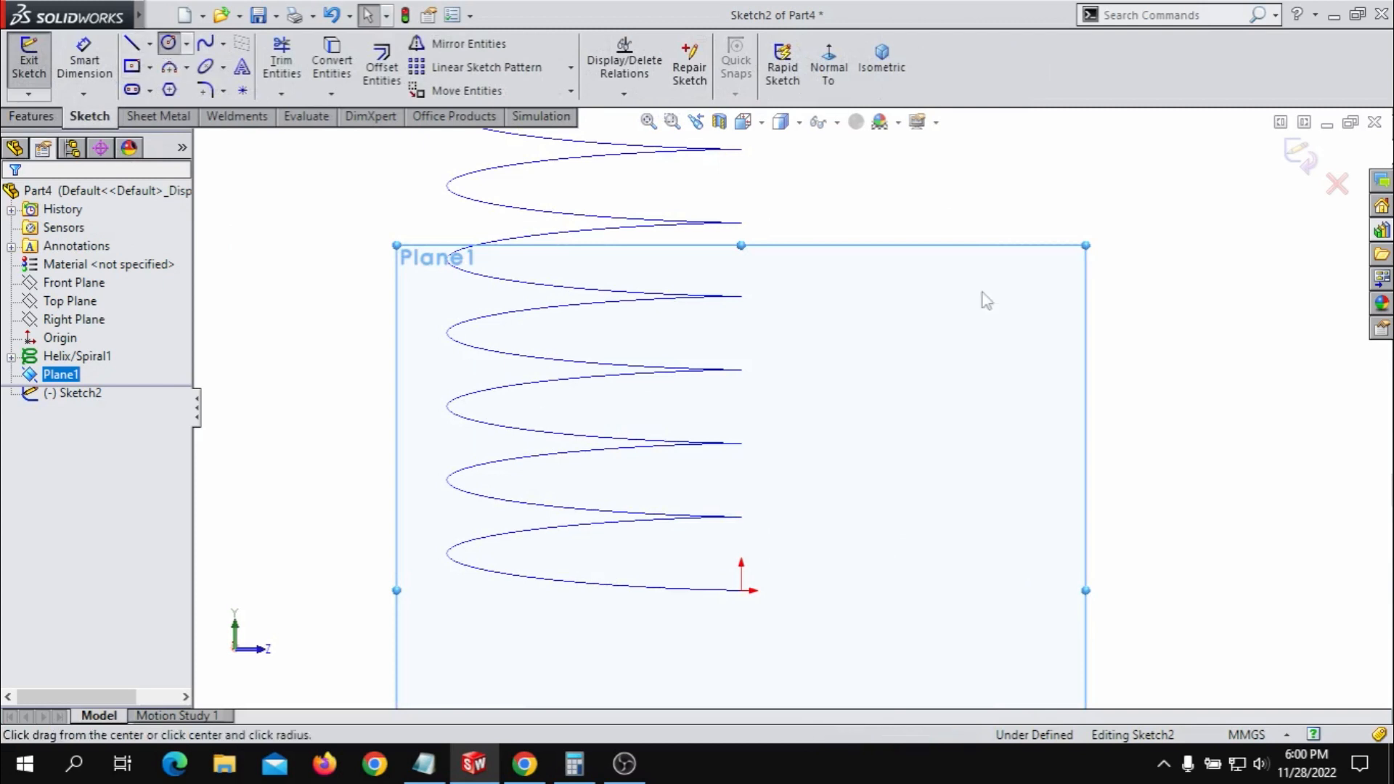
{"action": "left_click", "coordinate": [771, 577]}
{"action": "left_click", "coordinate": [792, 594]}
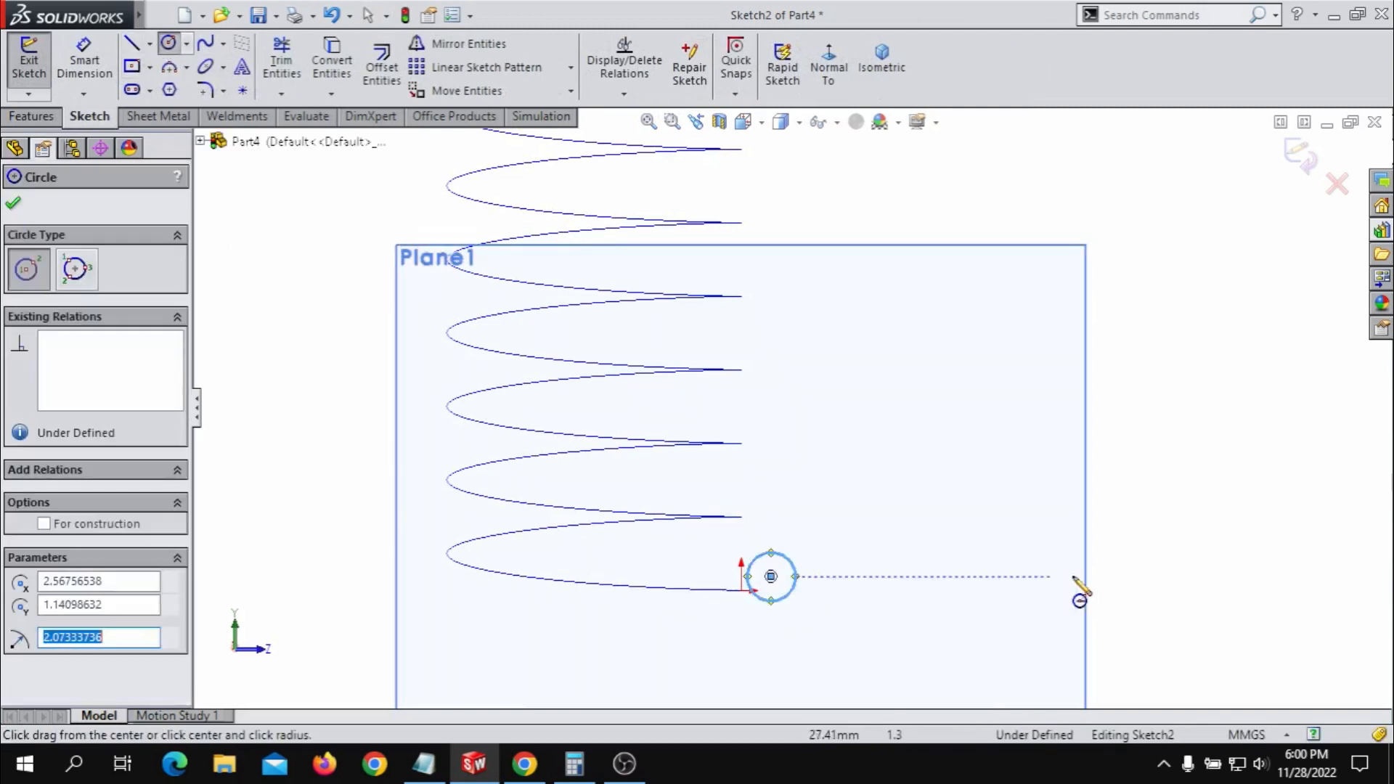
{"action": "left_click", "coordinate": [13, 204]}
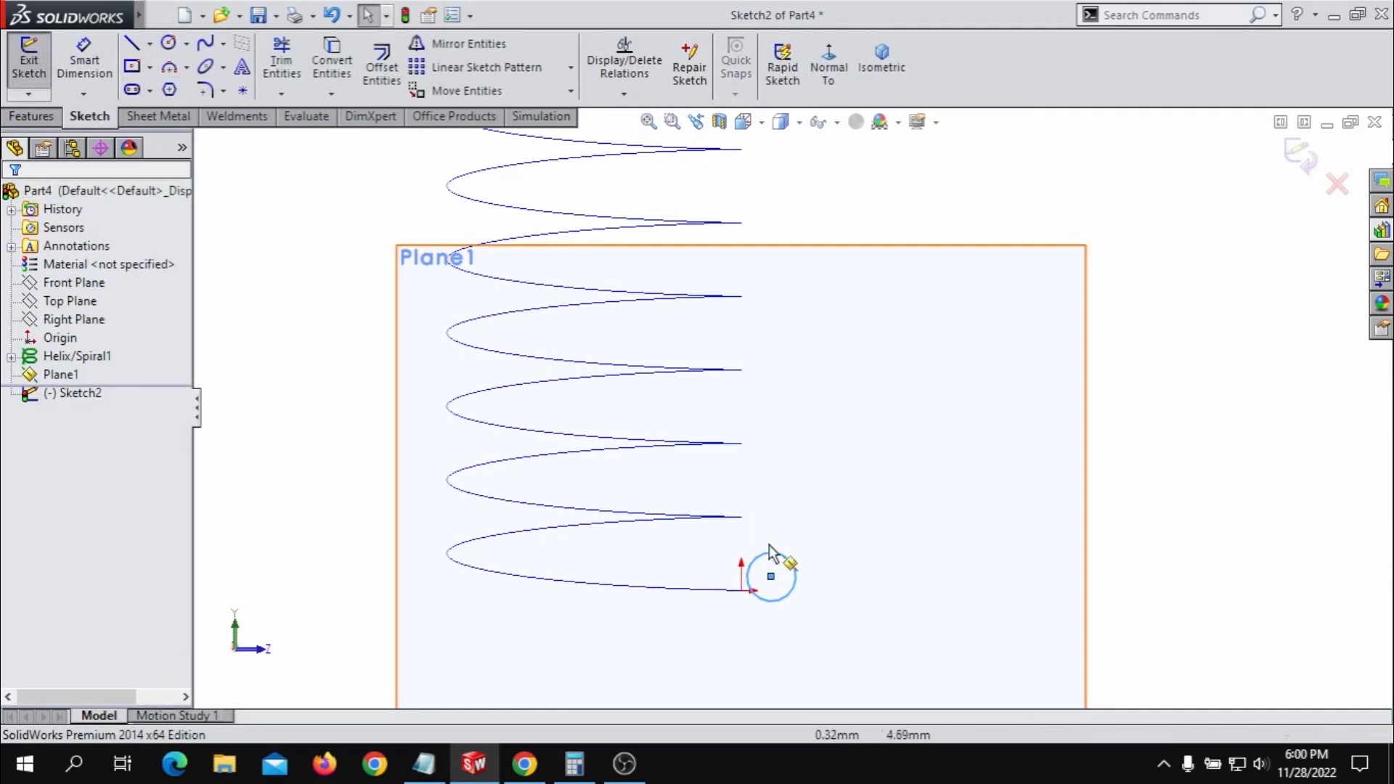
- Check the wire diameter in Notepad and dimension the profile circle's diameter to 3.5 mm
{"action": "left_click", "coordinate": [436, 770]}
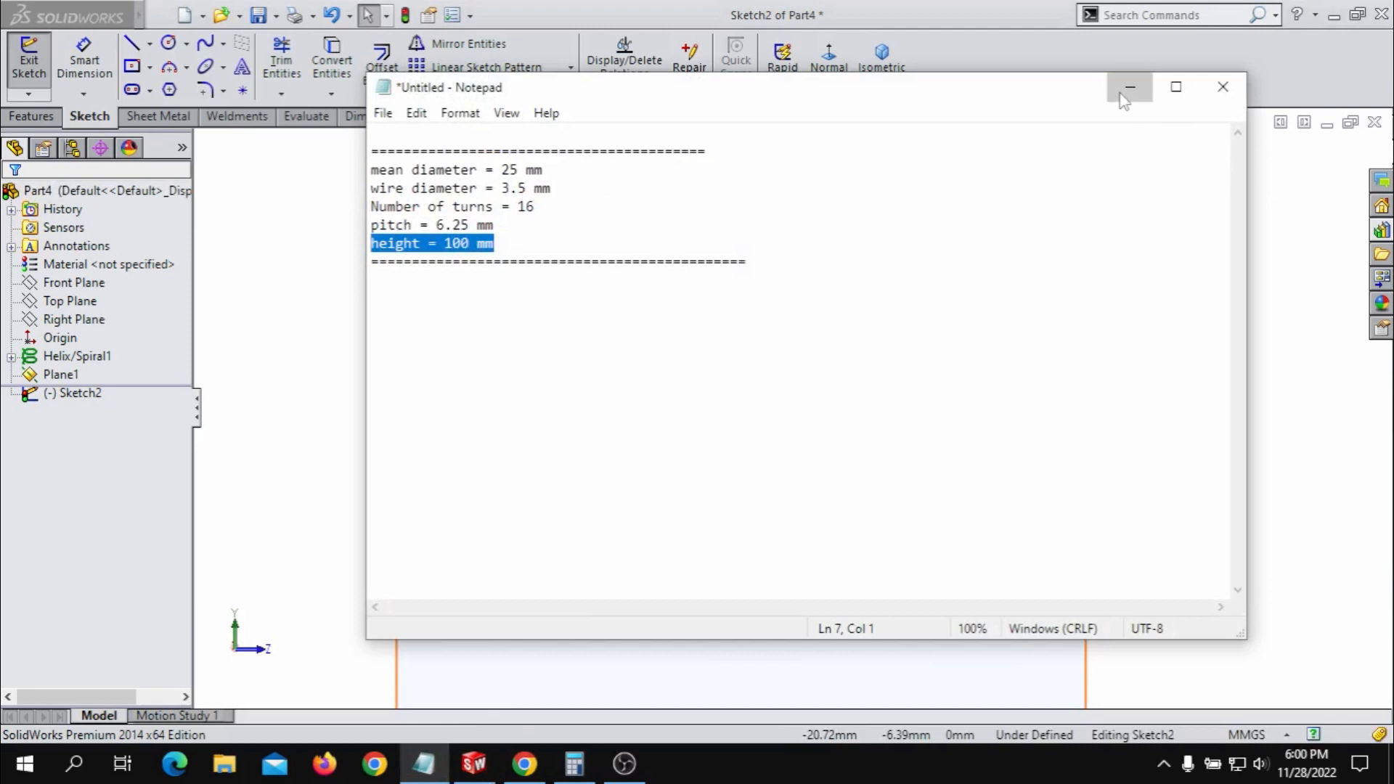
{"action": "left_click", "coordinate": [1124, 91]}
{"action": "left_click", "coordinate": [65, 51]}
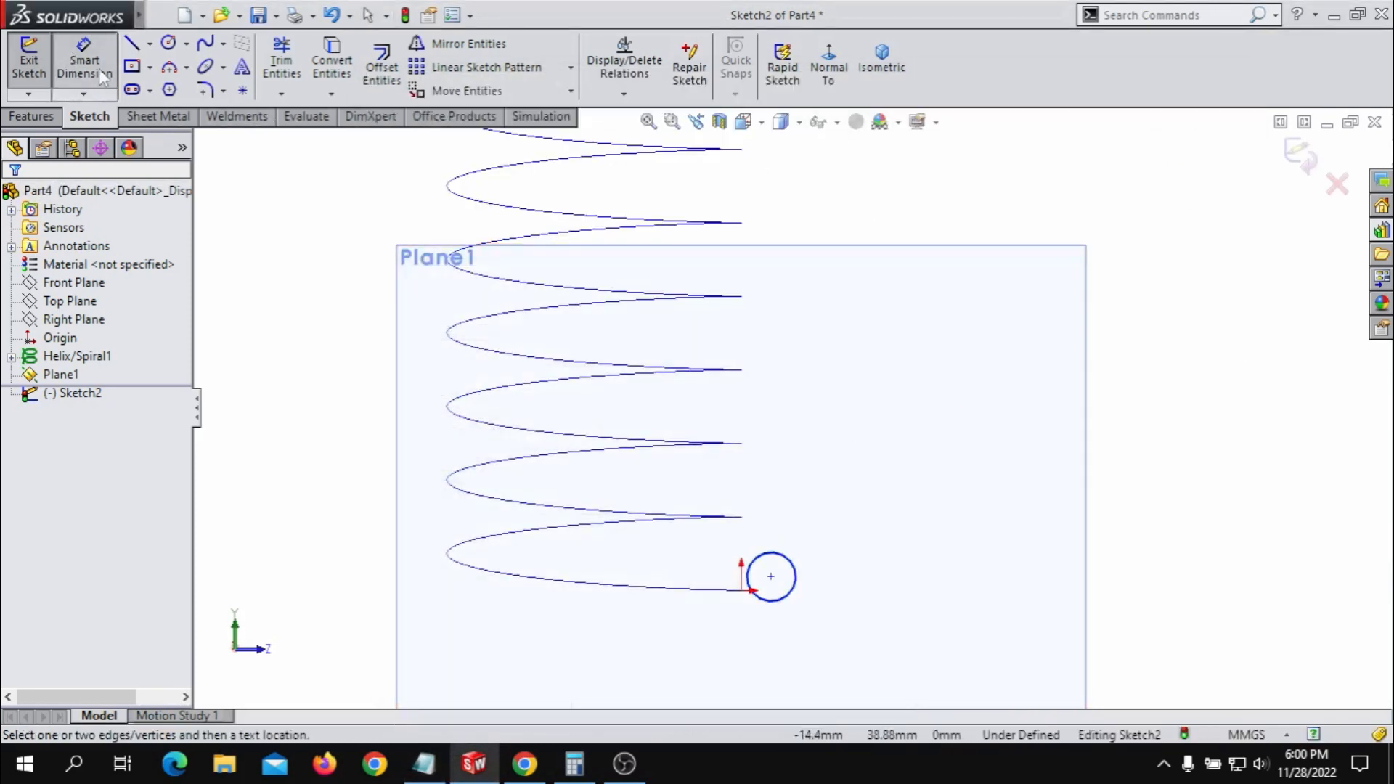
{"action": "left_click", "coordinate": [797, 585]}
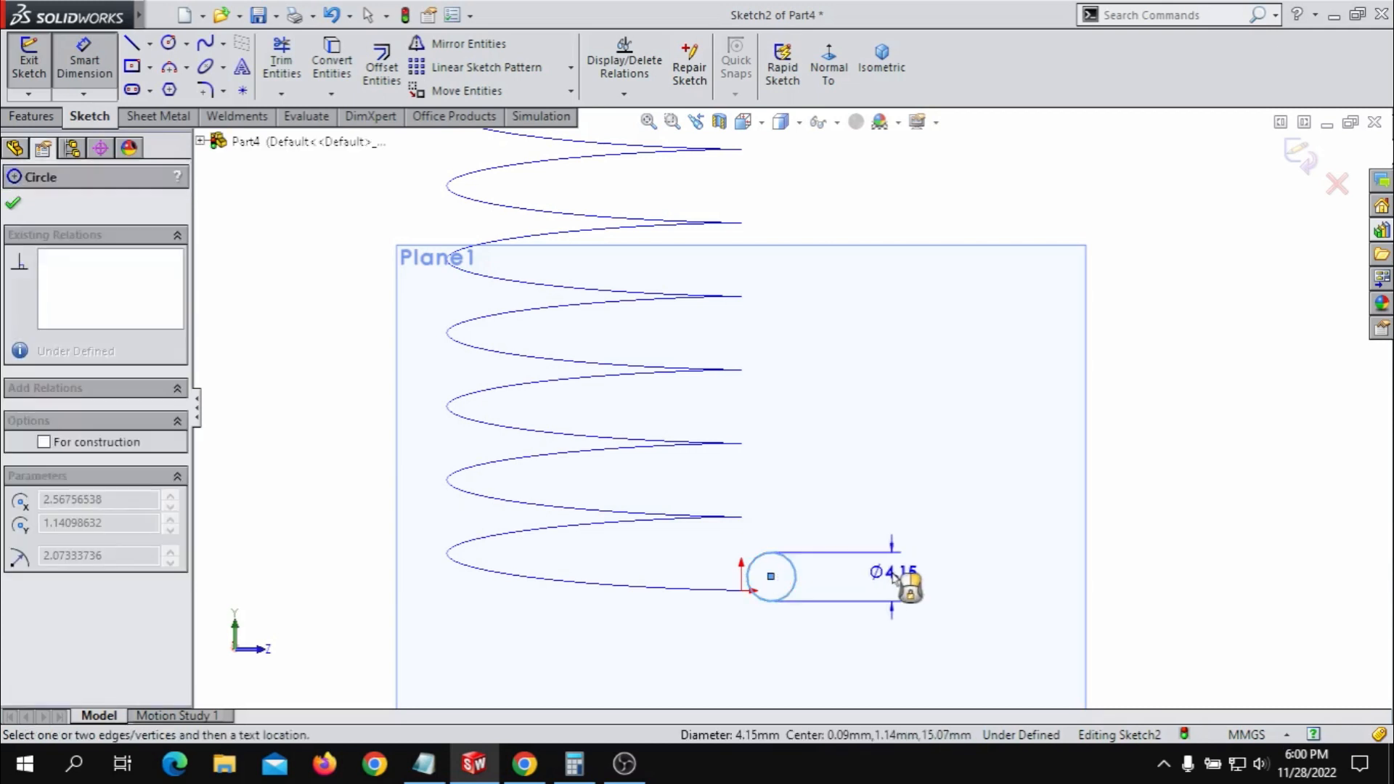
{"action": "left_click", "coordinate": [904, 585]}
{"action": "type", "text": "3.5"}
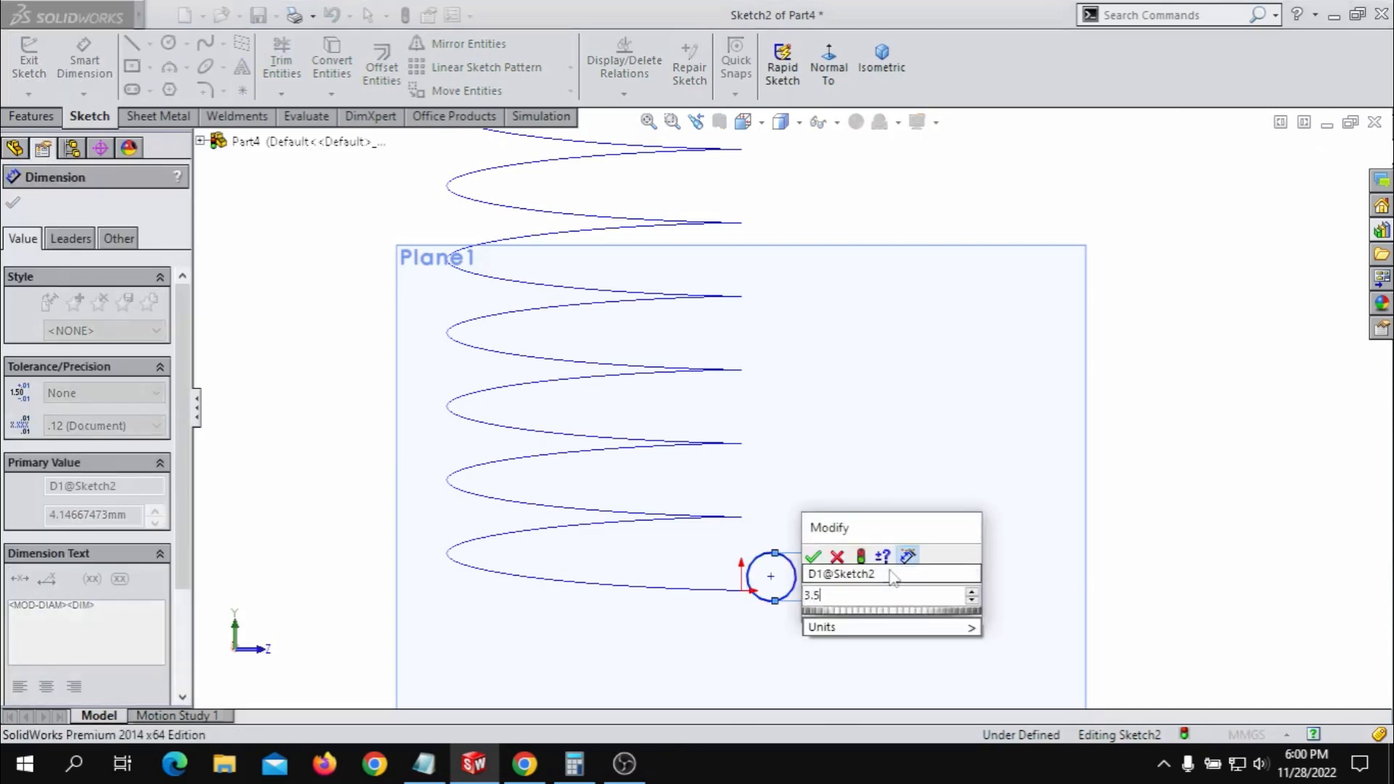
{"action": "key", "text": "Return"}
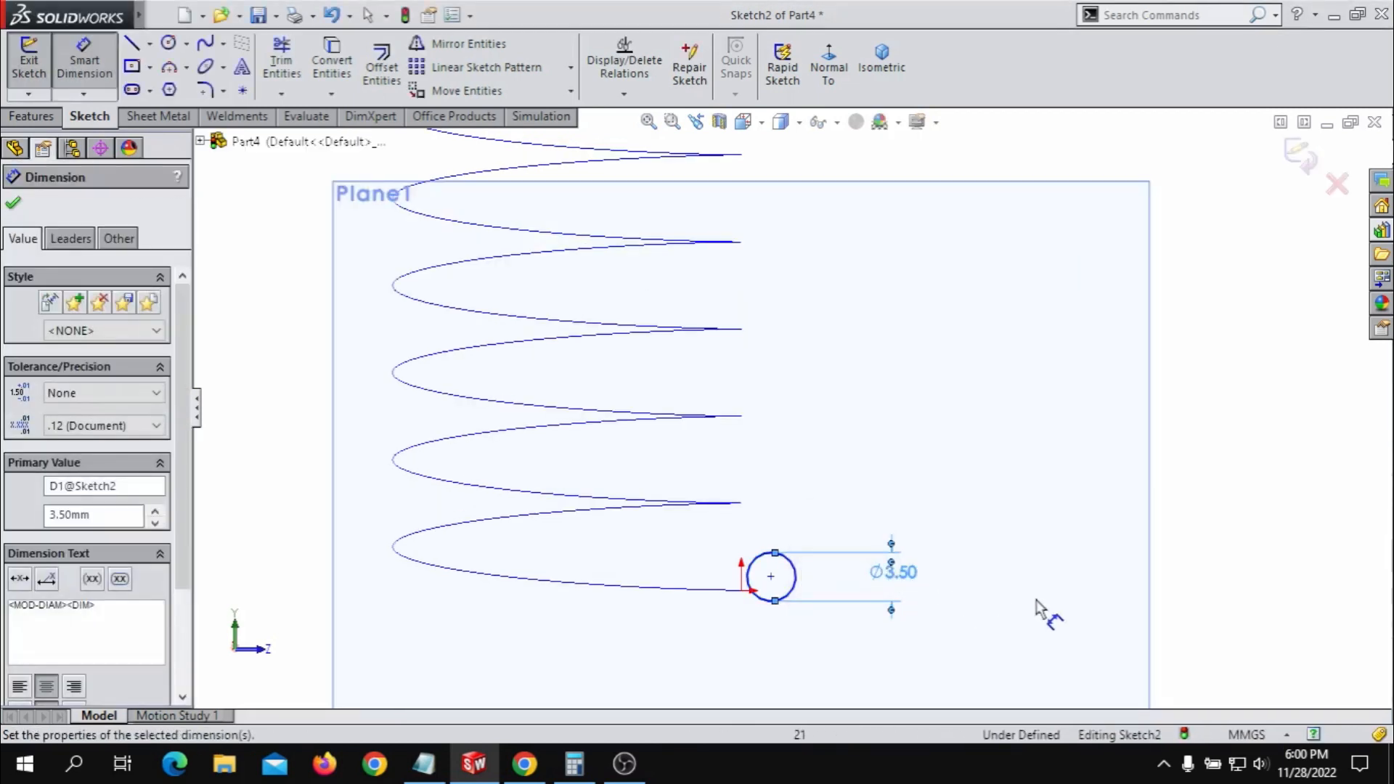
{"action": "left_click", "coordinate": [15, 205]}
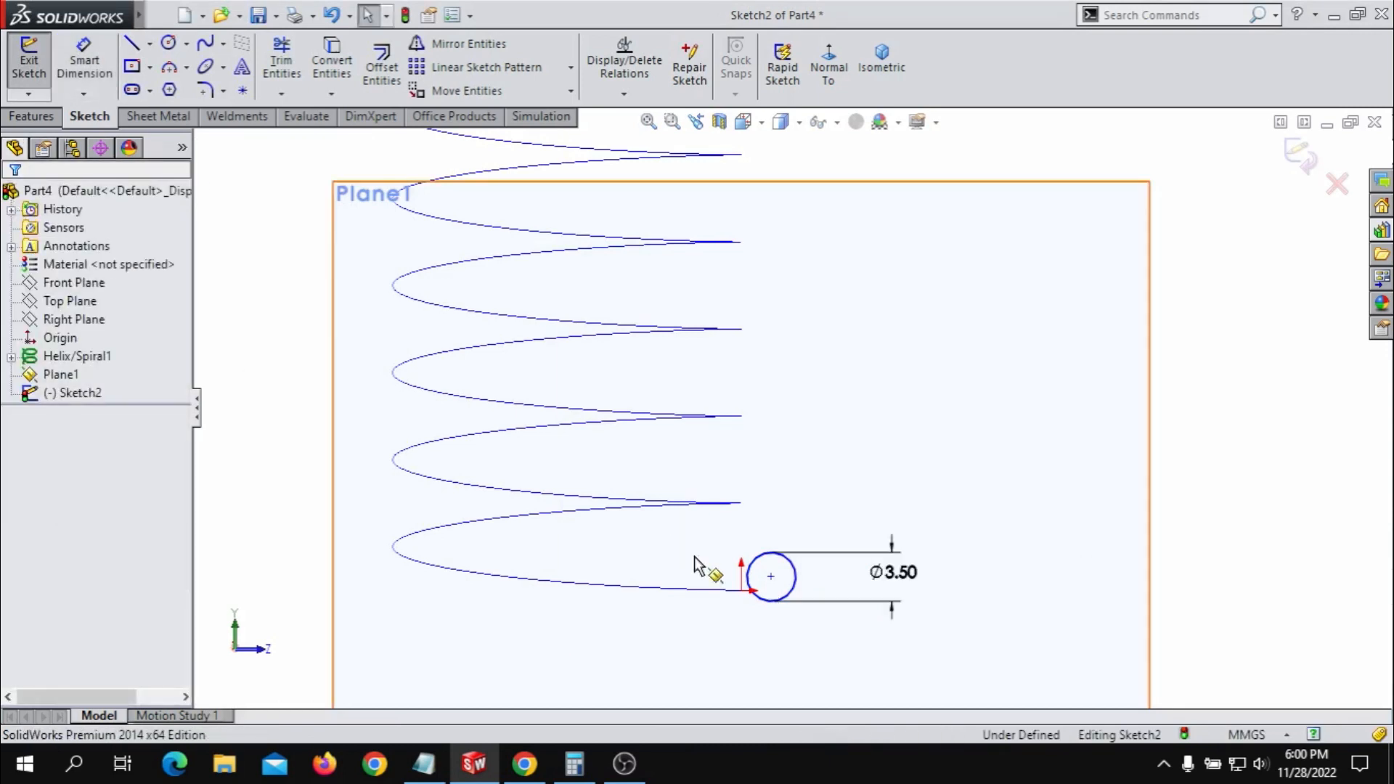
{"action": "scroll", "coordinate": [763, 600], "scroll_direction": "down", "scroll_amount": 3}
{"action": "scroll", "coordinate": [835, 555], "scroll_direction": "up", "scroll_amount": 2}
{"action": "scroll", "coordinate": [803, 485], "scroll_direction": "down", "scroll_amount": 3}
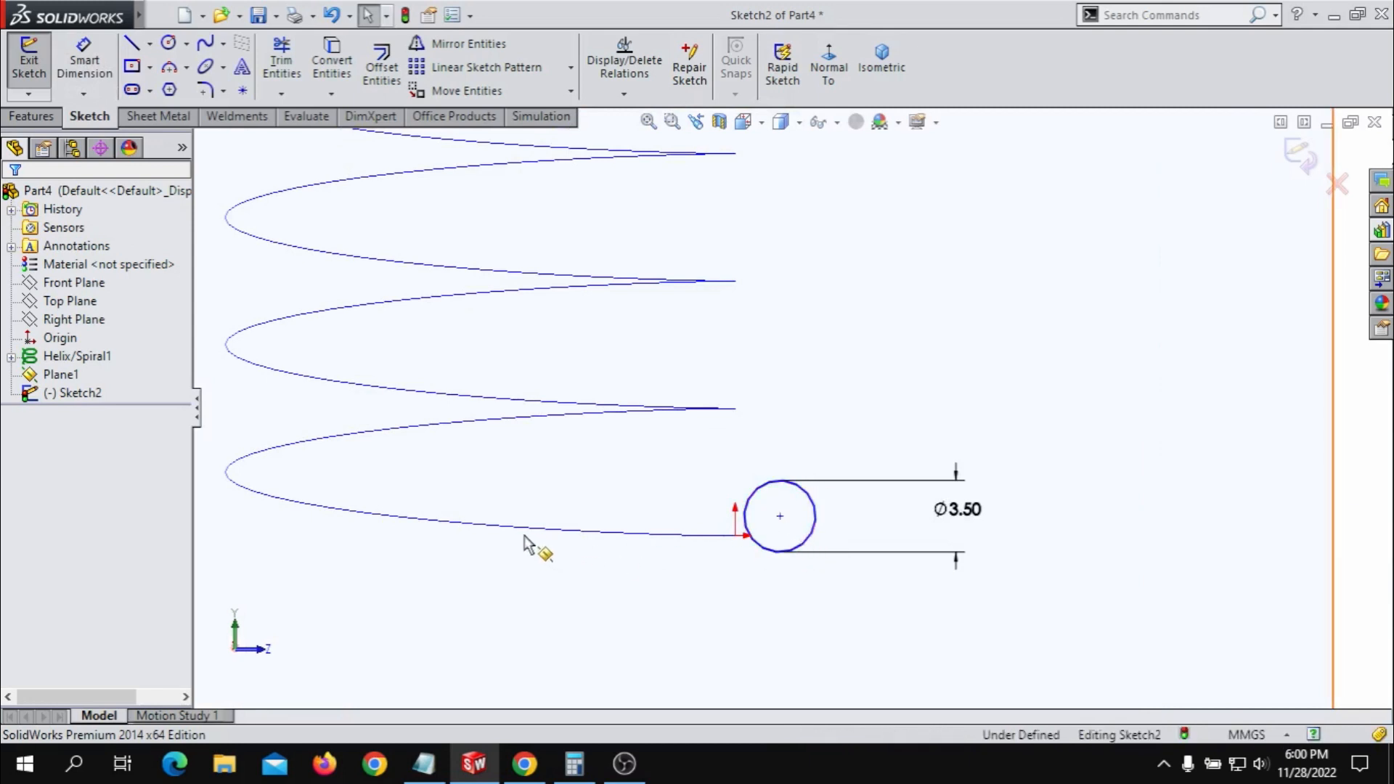
- Add a Pierce relation between the 3.5 mm circle's centre point and the helix curve
{"action": "key", "text": "f"}
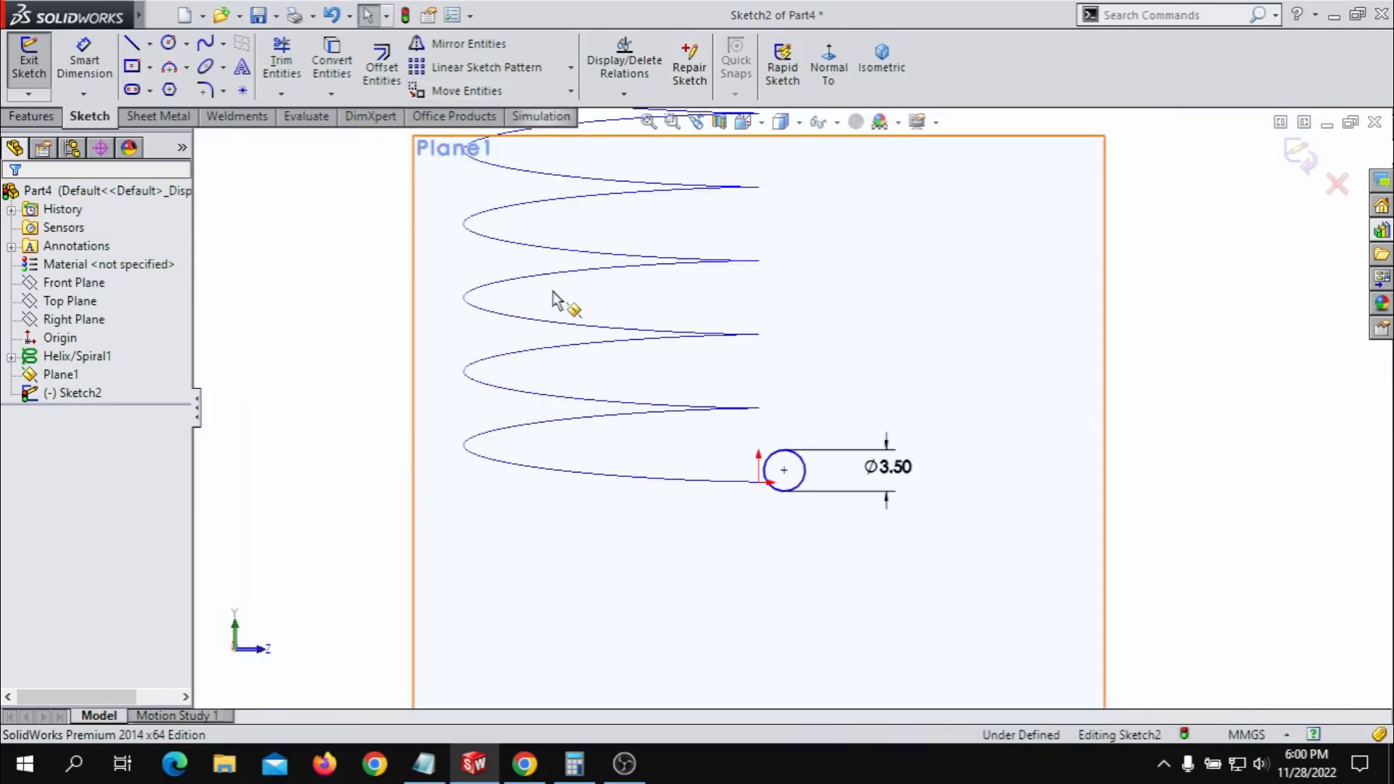
{"action": "scroll", "coordinate": [574, 276], "scroll_direction": "up", "scroll_amount": 2}
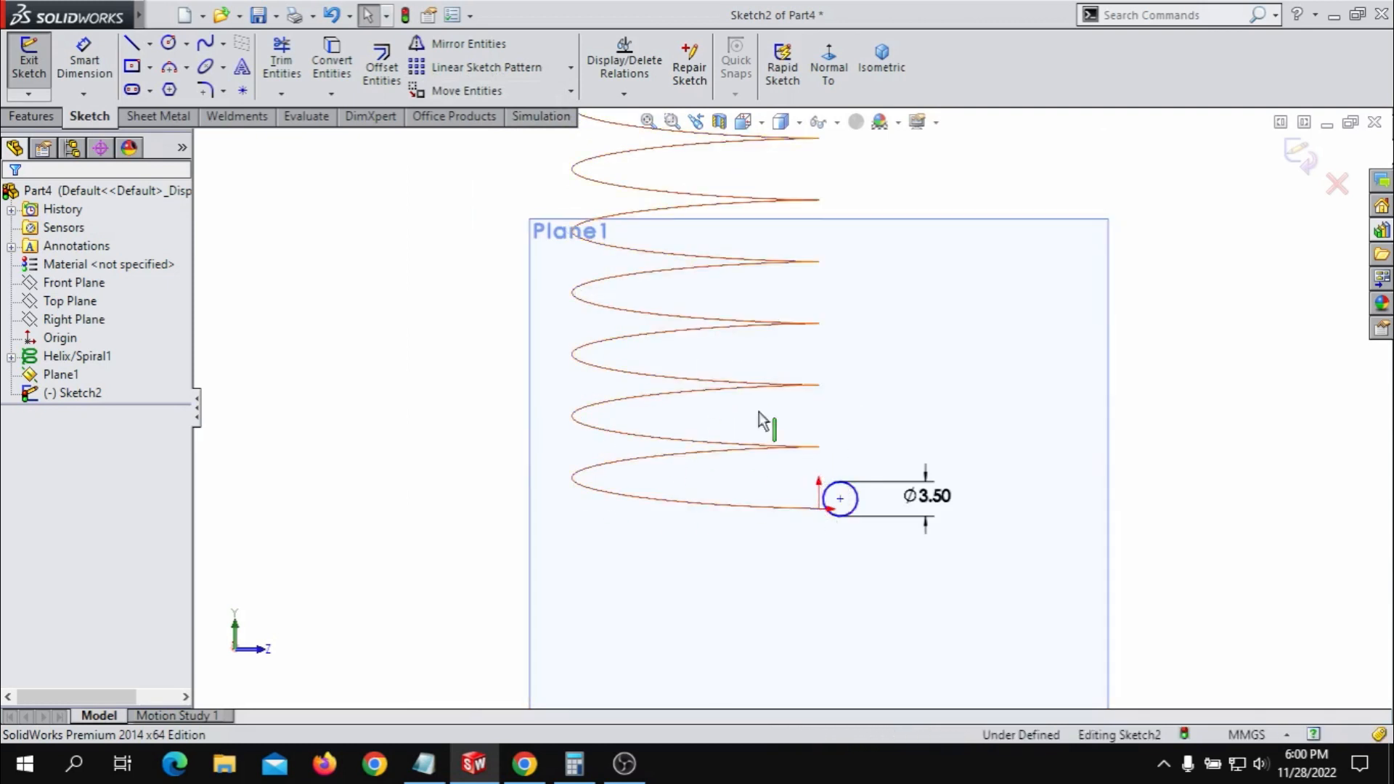
{"action": "scroll", "coordinate": [800, 249], "scroll_direction": "up", "scroll_amount": 2}
{"action": "scroll", "coordinate": [769, 383], "scroll_direction": "down", "scroll_amount": 1}
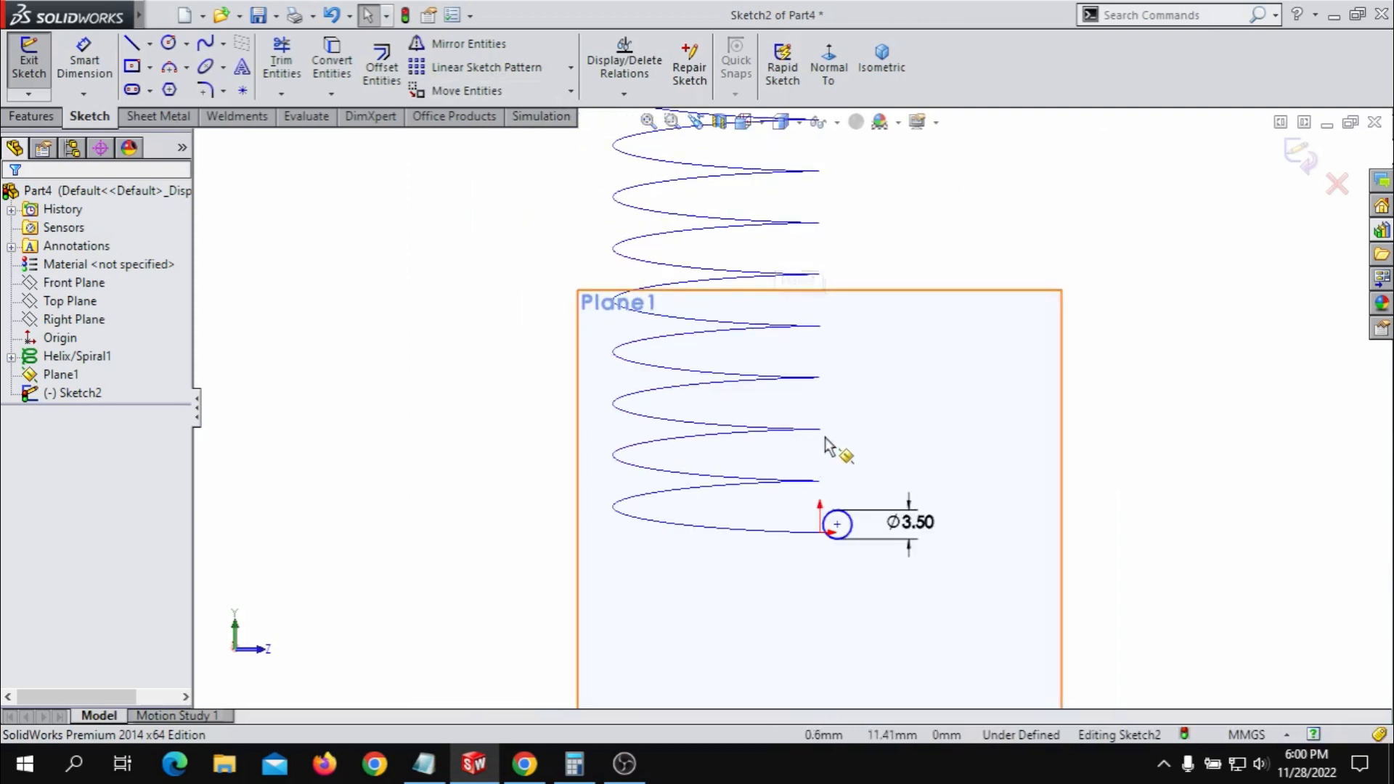
{"action": "scroll", "coordinate": [828, 399], "scroll_direction": "down", "scroll_amount": 3}
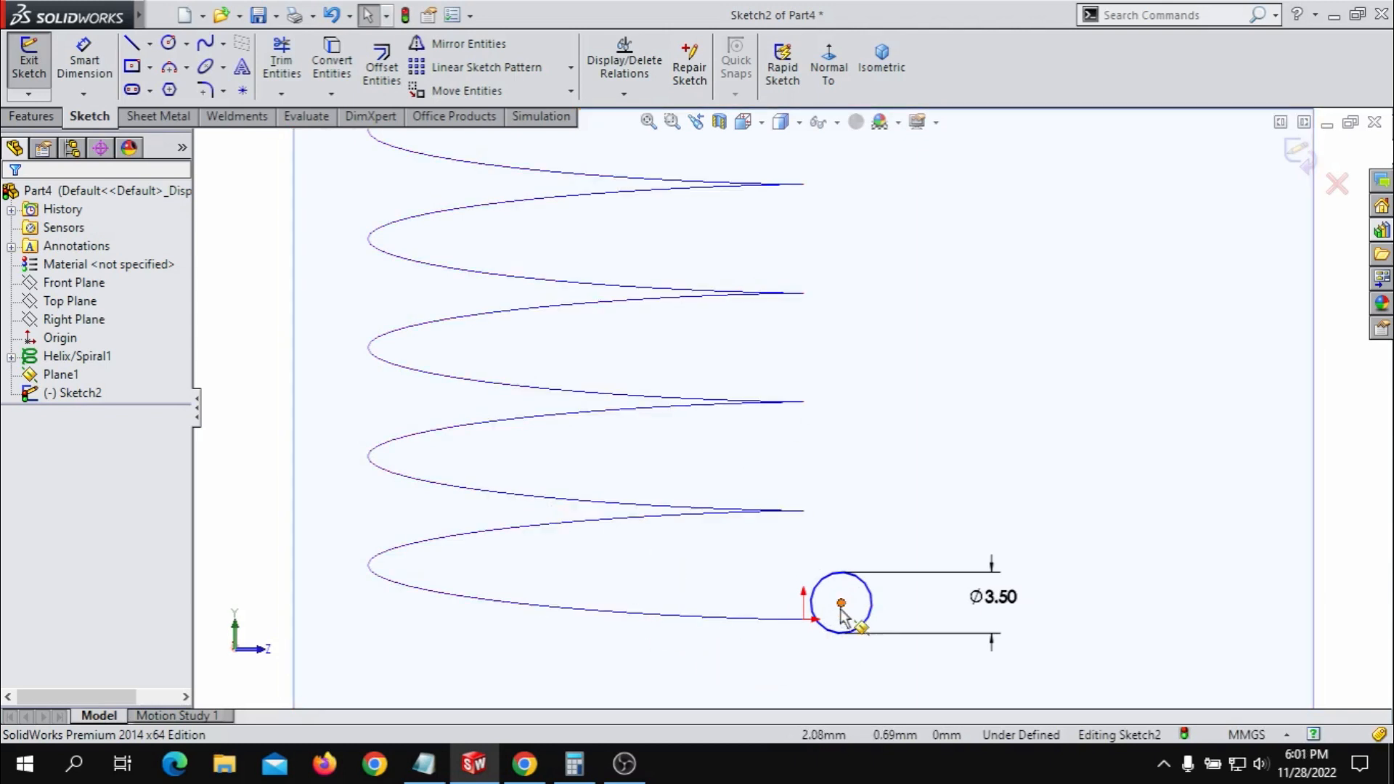
{"action": "key", "text": "f"}
{"action": "scroll", "coordinate": [834, 509], "scroll_direction": "down", "scroll_amount": 2}
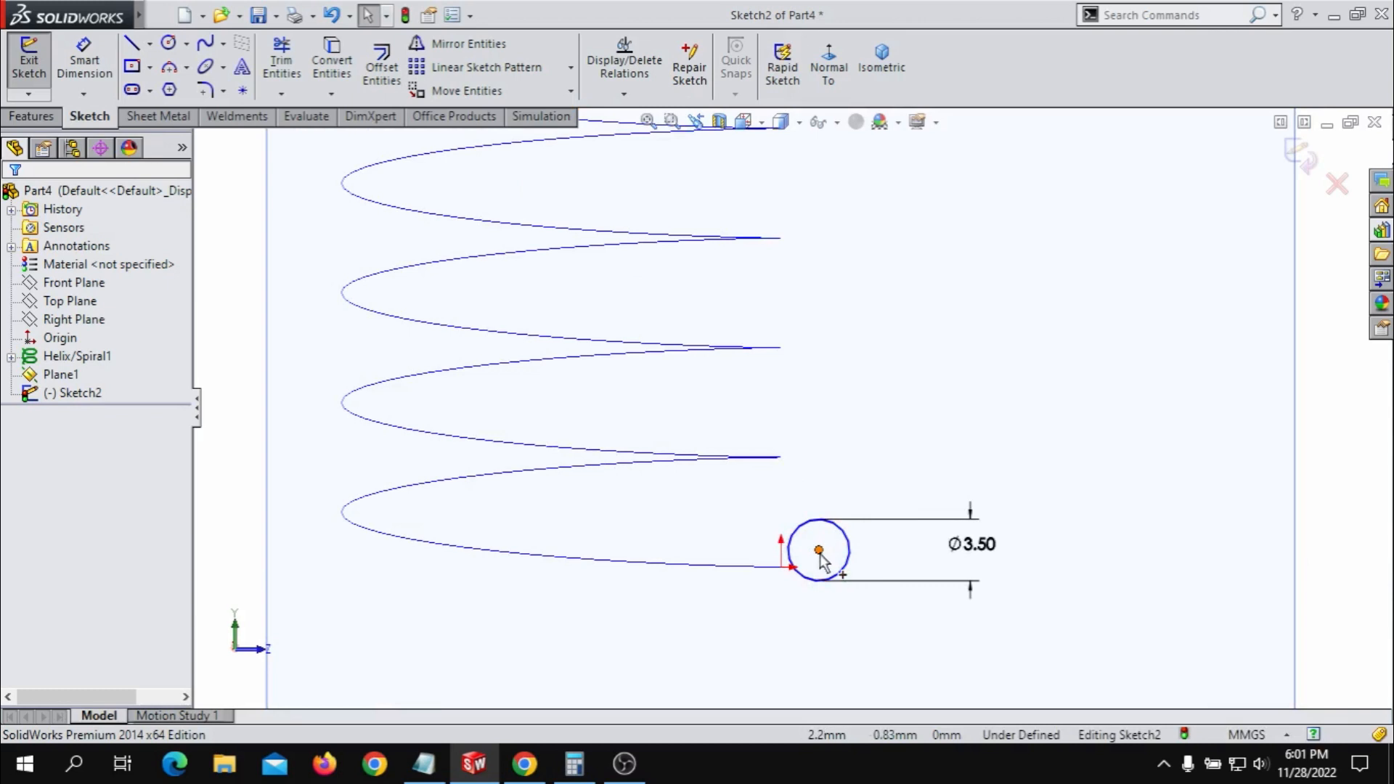
{"action": "left_click", "coordinate": [819, 550]}
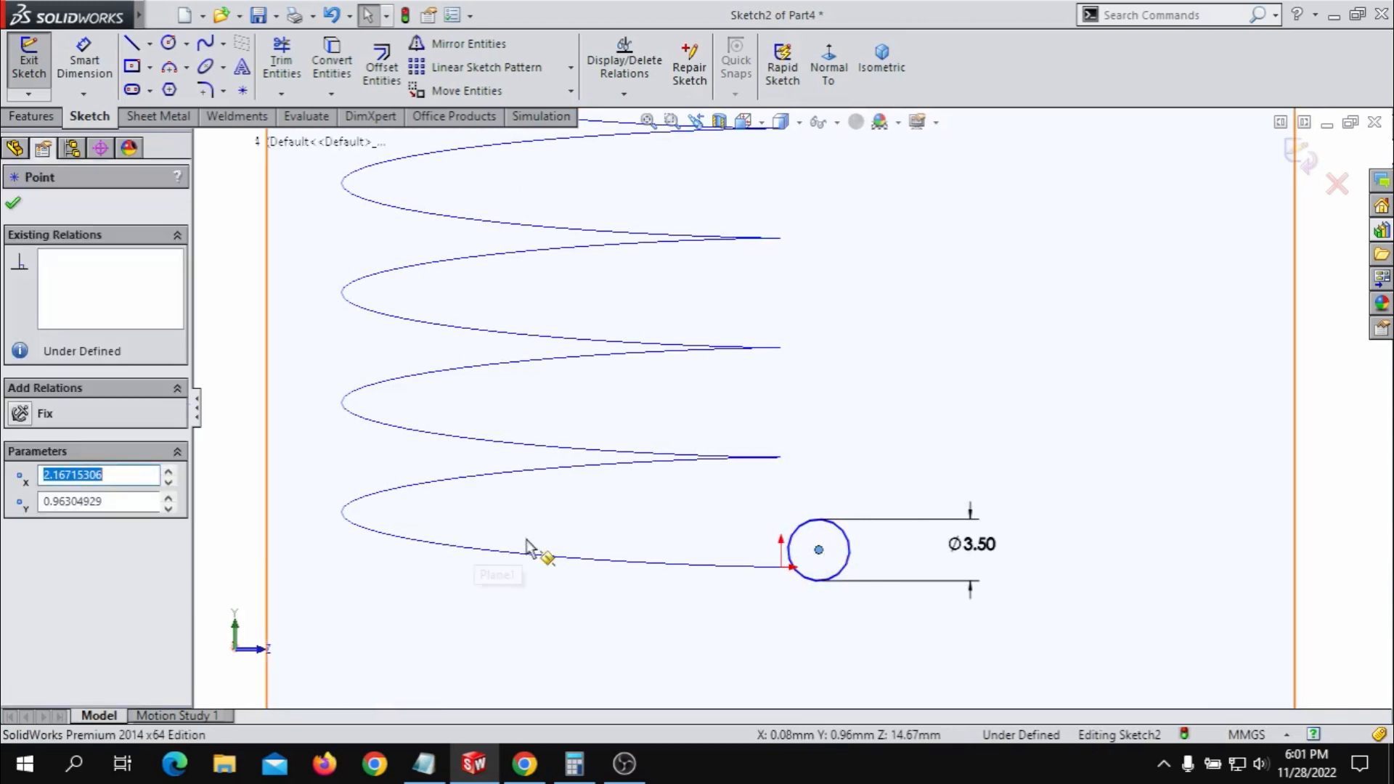
{"action": "left_click", "coordinate": [570, 570], "text": "ctrl"}
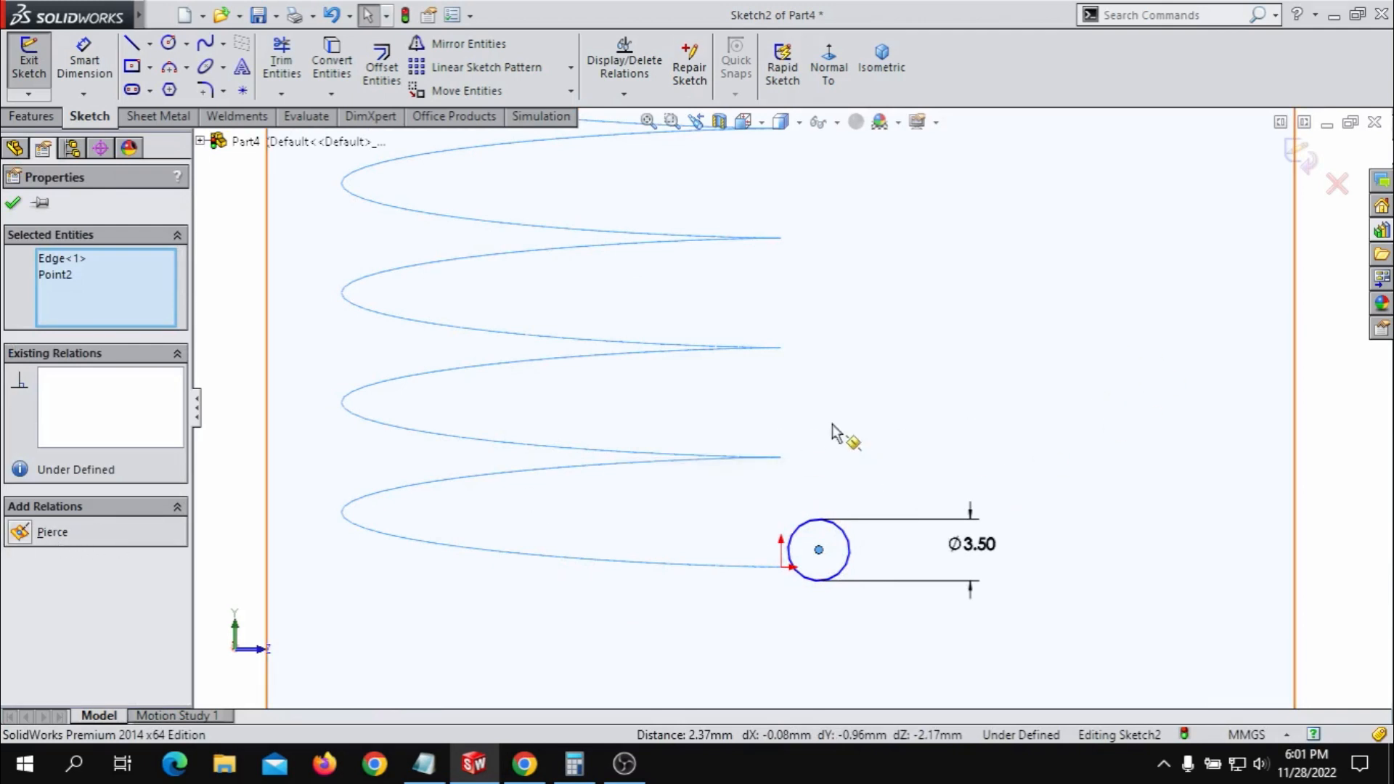
{"action": "left_click", "coordinate": [21, 534]}
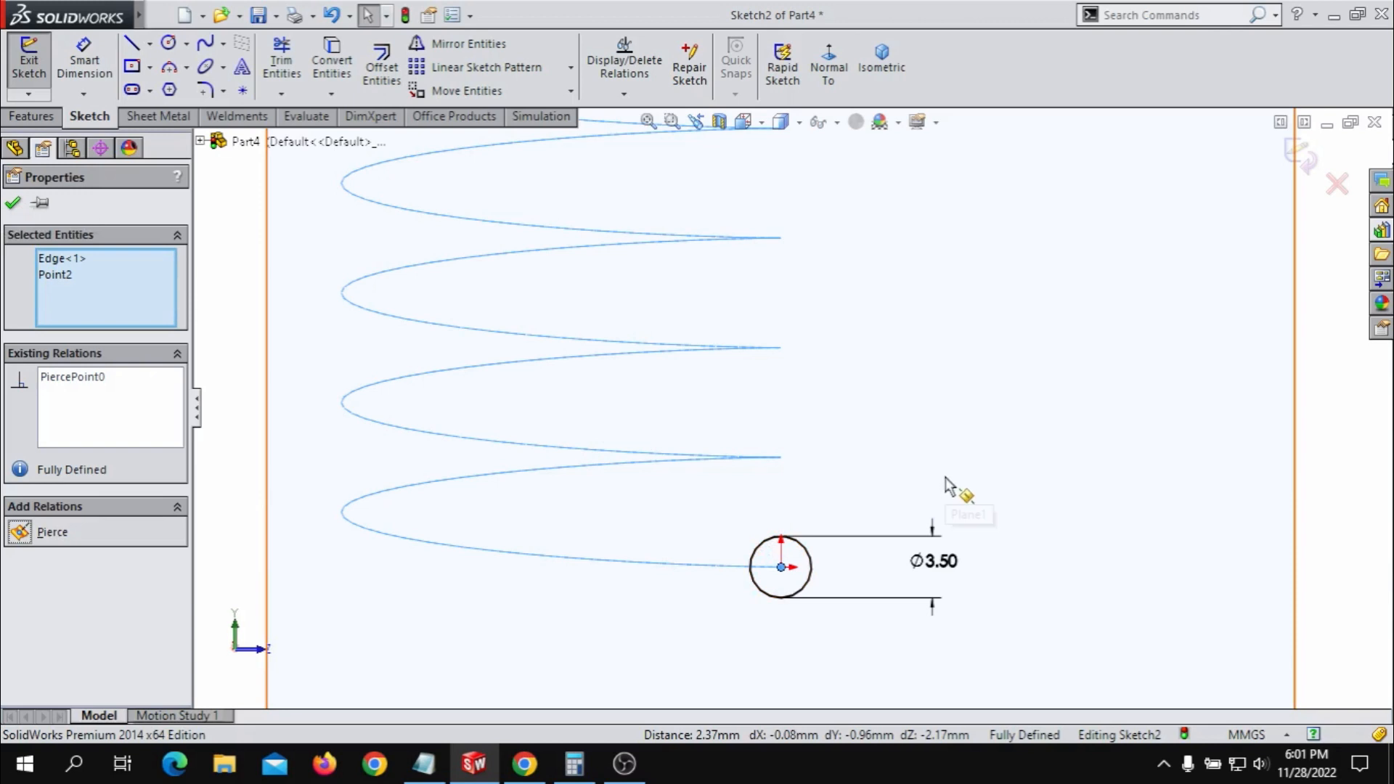
{"action": "key", "text": "z"}
{"action": "middle_click_drag", "start_coordinate": [946, 483], "coordinate": [1089, 487]}
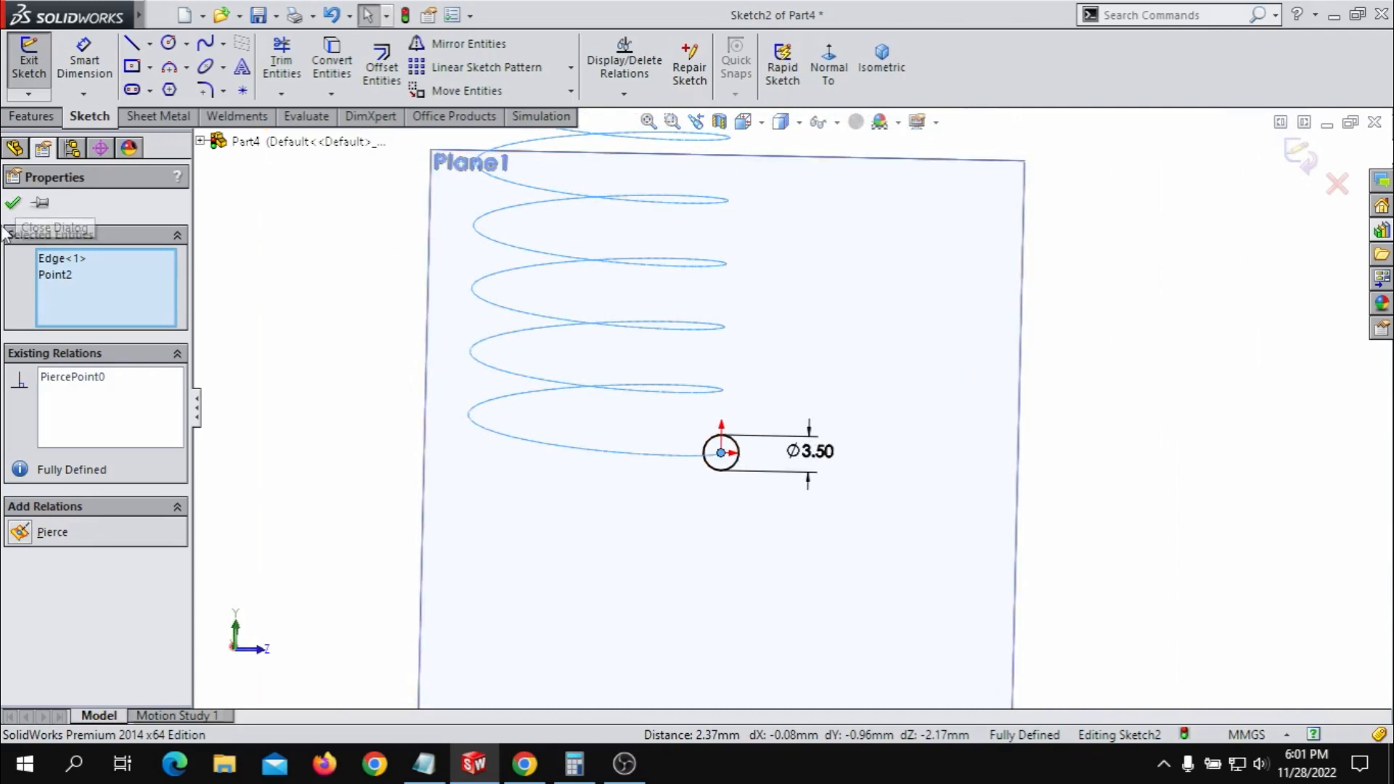
{"action": "left_click", "coordinate": [11, 205]}
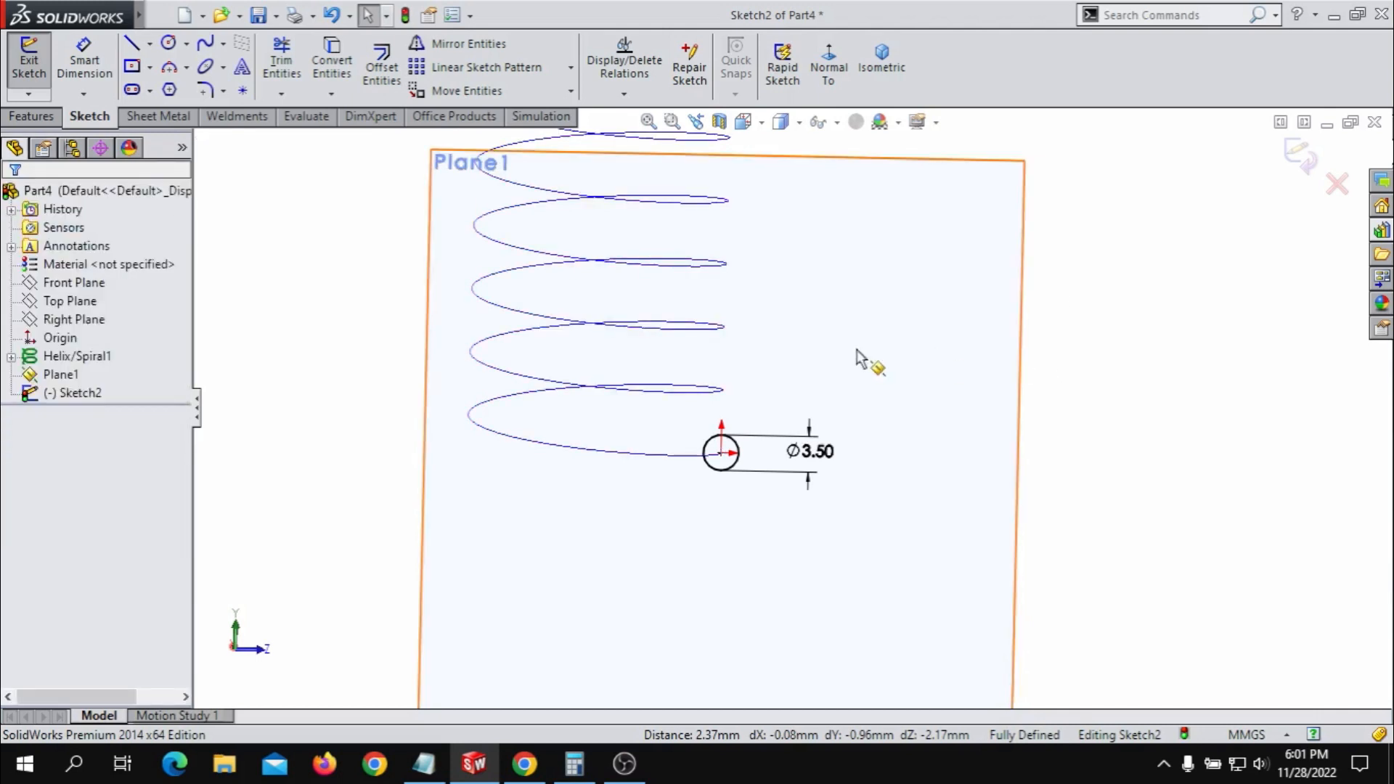
- Exit the wire profile sketch, keeping its changes
{"action": "scroll", "coordinate": [837, 340], "scroll_direction": "up", "scroll_amount": 2}
{"action": "scroll", "coordinate": [831, 332], "scroll_direction": "down", "scroll_amount": 1}
{"action": "left_click", "coordinate": [836, 315]}
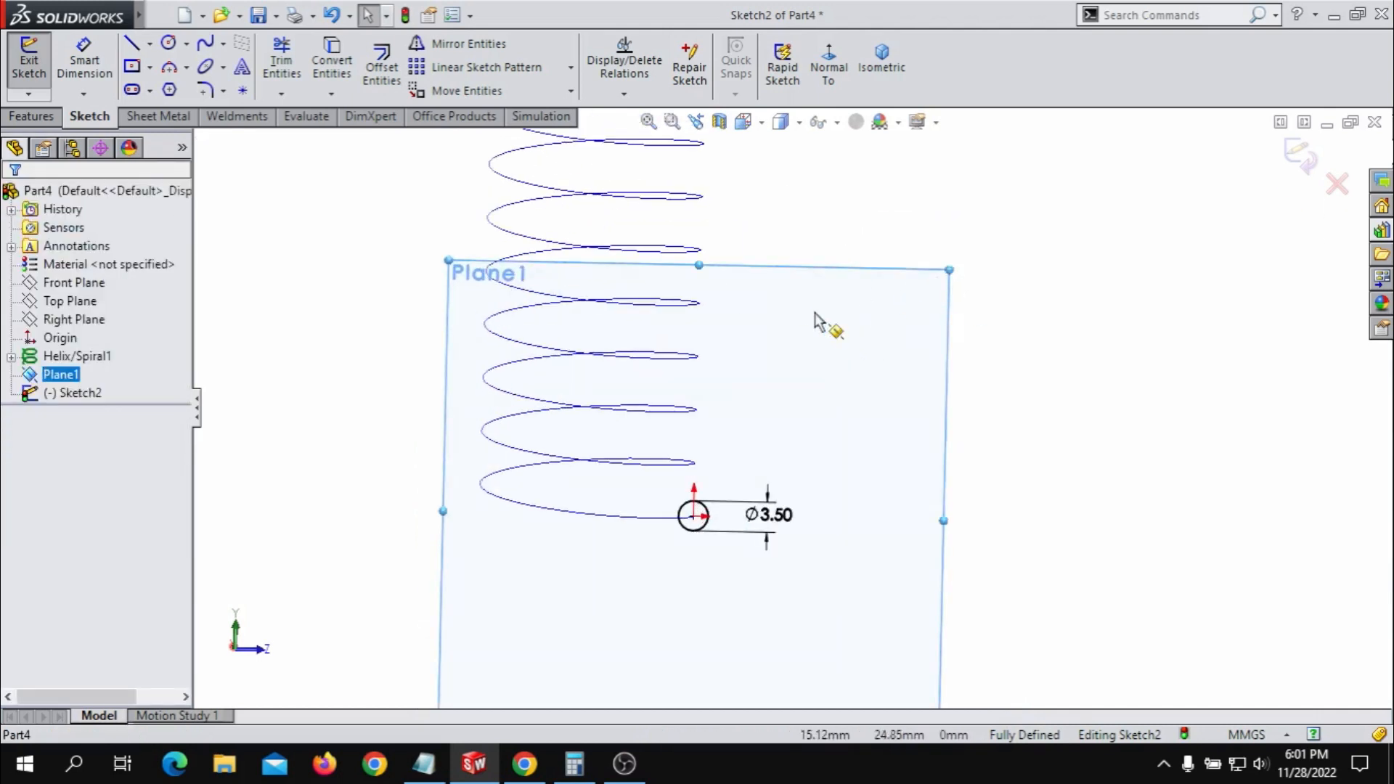
{"action": "right_click", "coordinate": [808, 320]}
{"action": "left_click", "coordinate": [777, 317]}
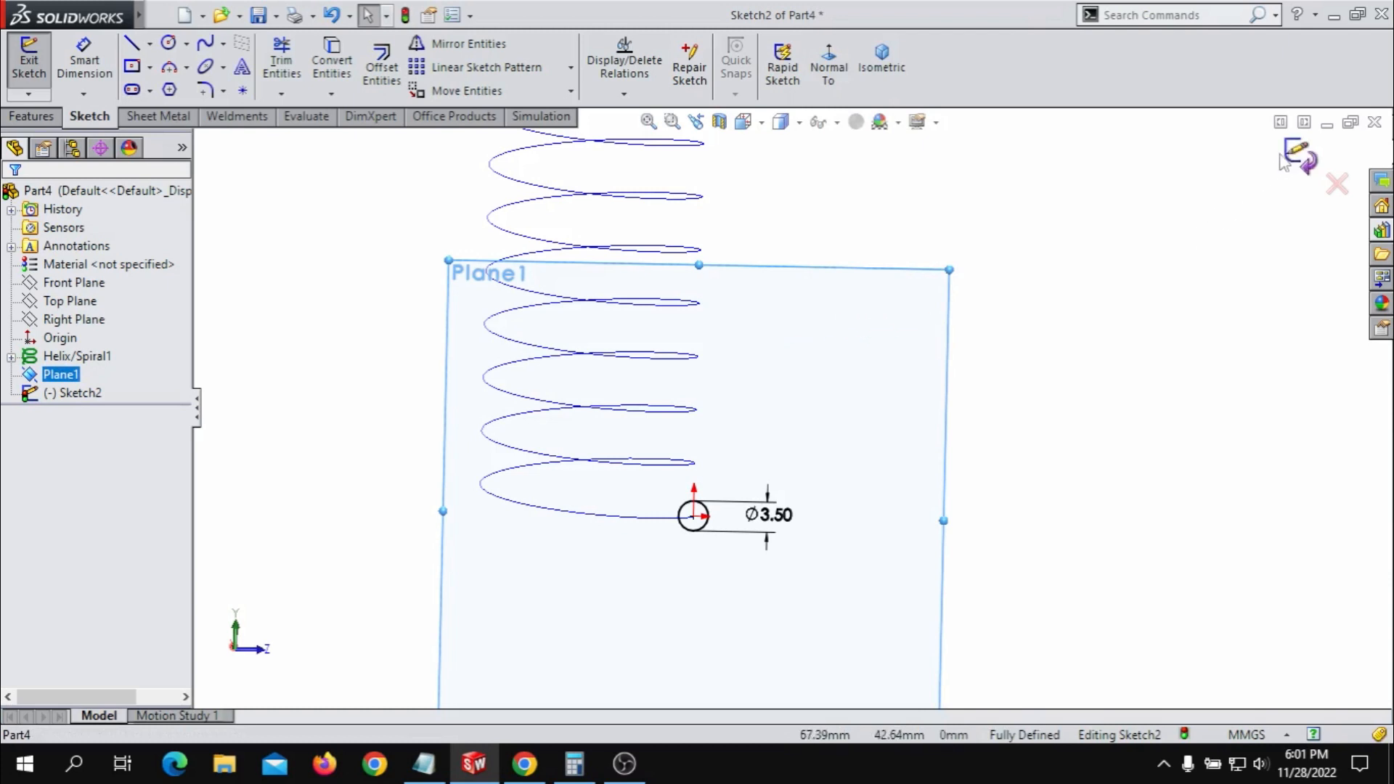
{"action": "scroll", "coordinate": [653, 337], "scroll_direction": "up", "scroll_amount": 1}
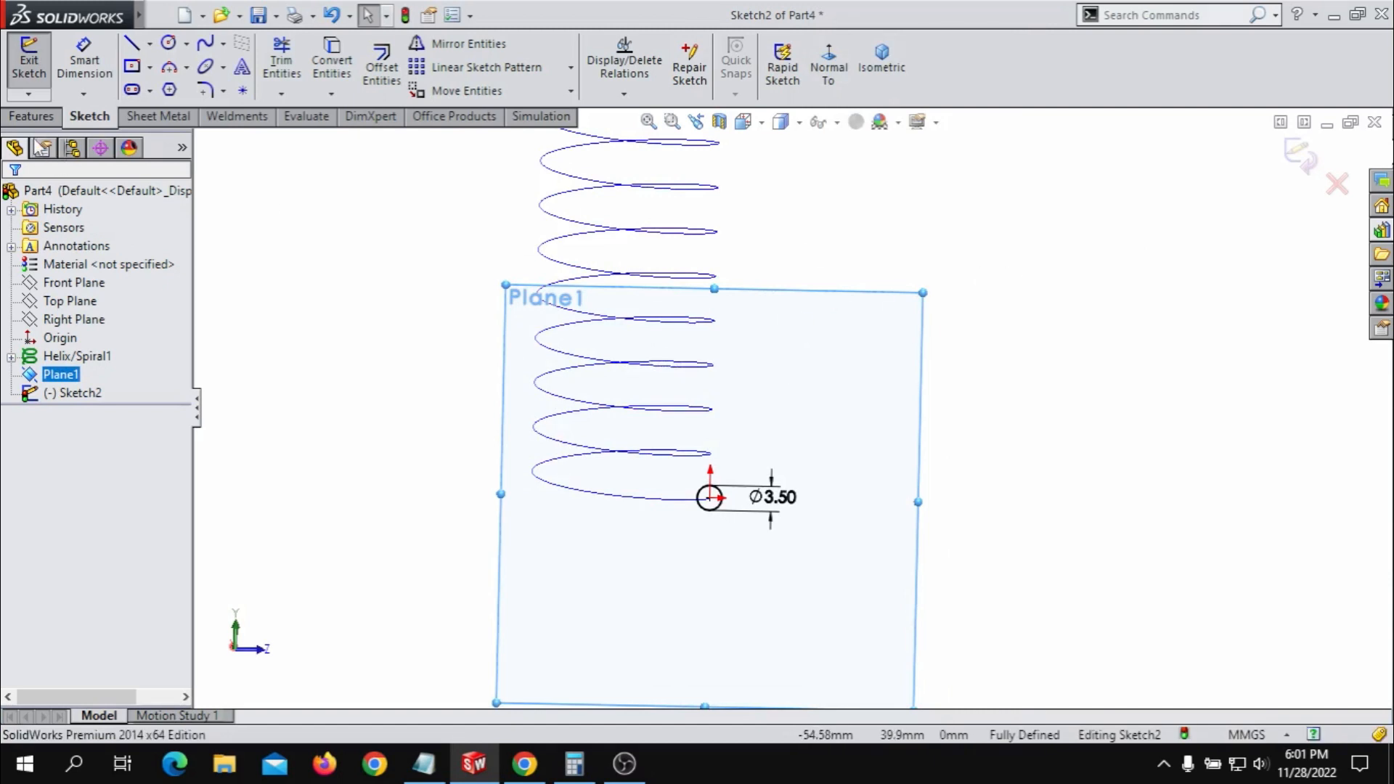
{"action": "left_click", "coordinate": [40, 118]}
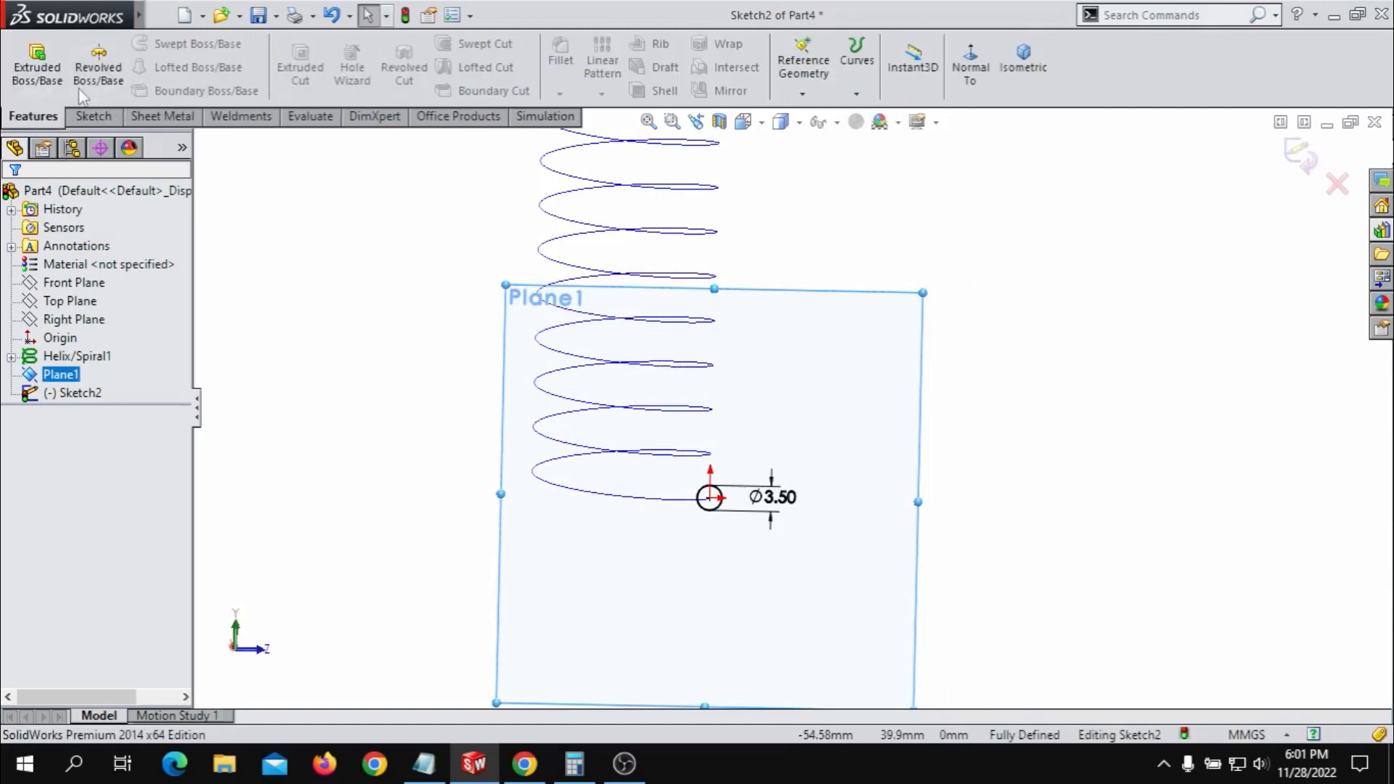
{"action": "left_click", "coordinate": [93, 117]}
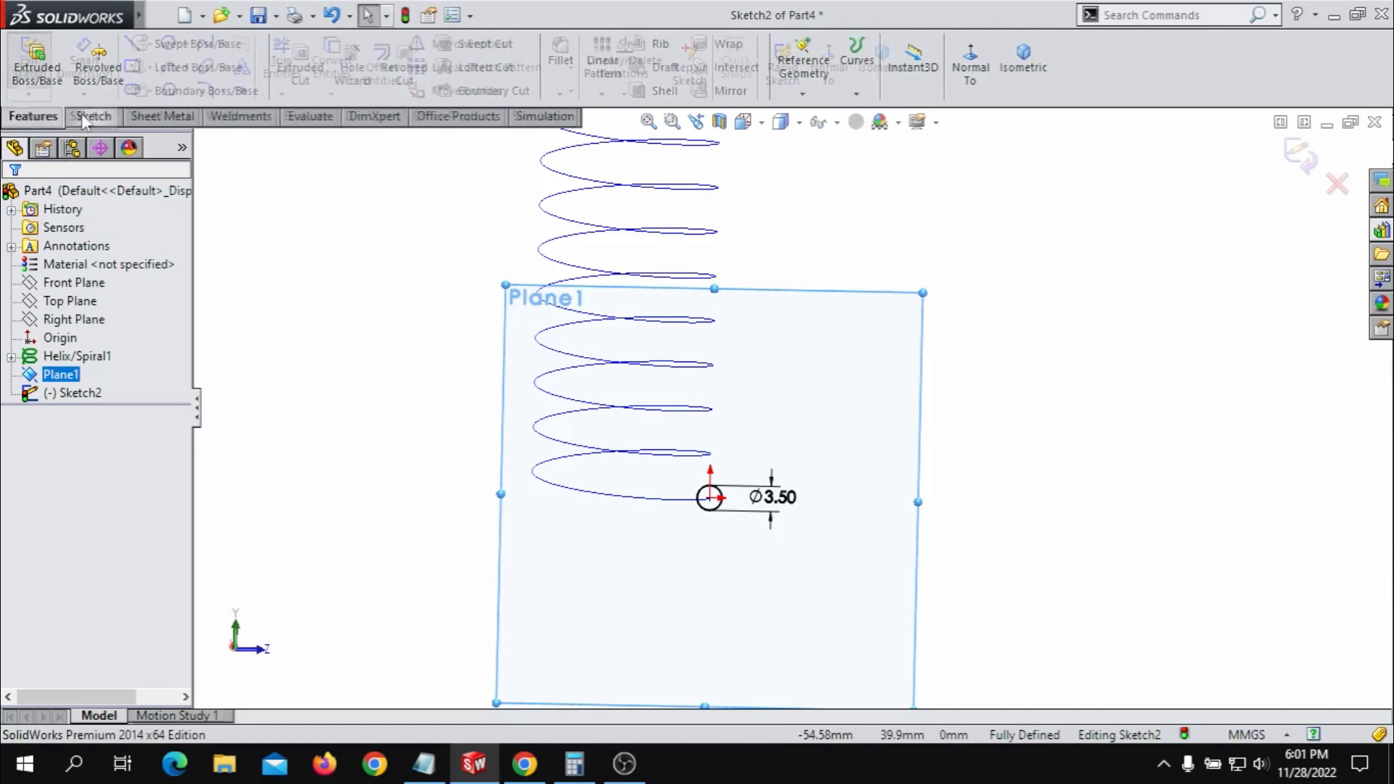
{"action": "left_click", "coordinate": [7, 119]}
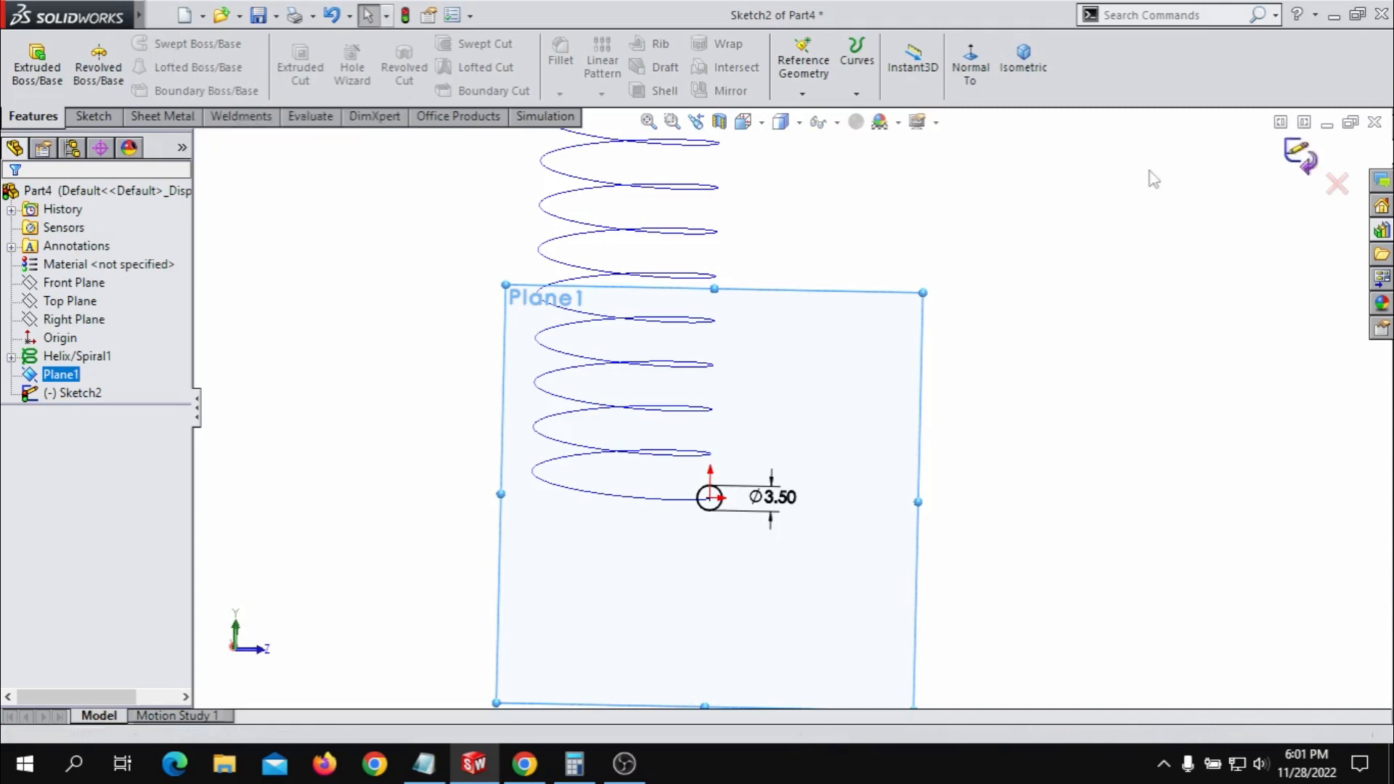
{"action": "left_click", "coordinate": [1300, 155]}
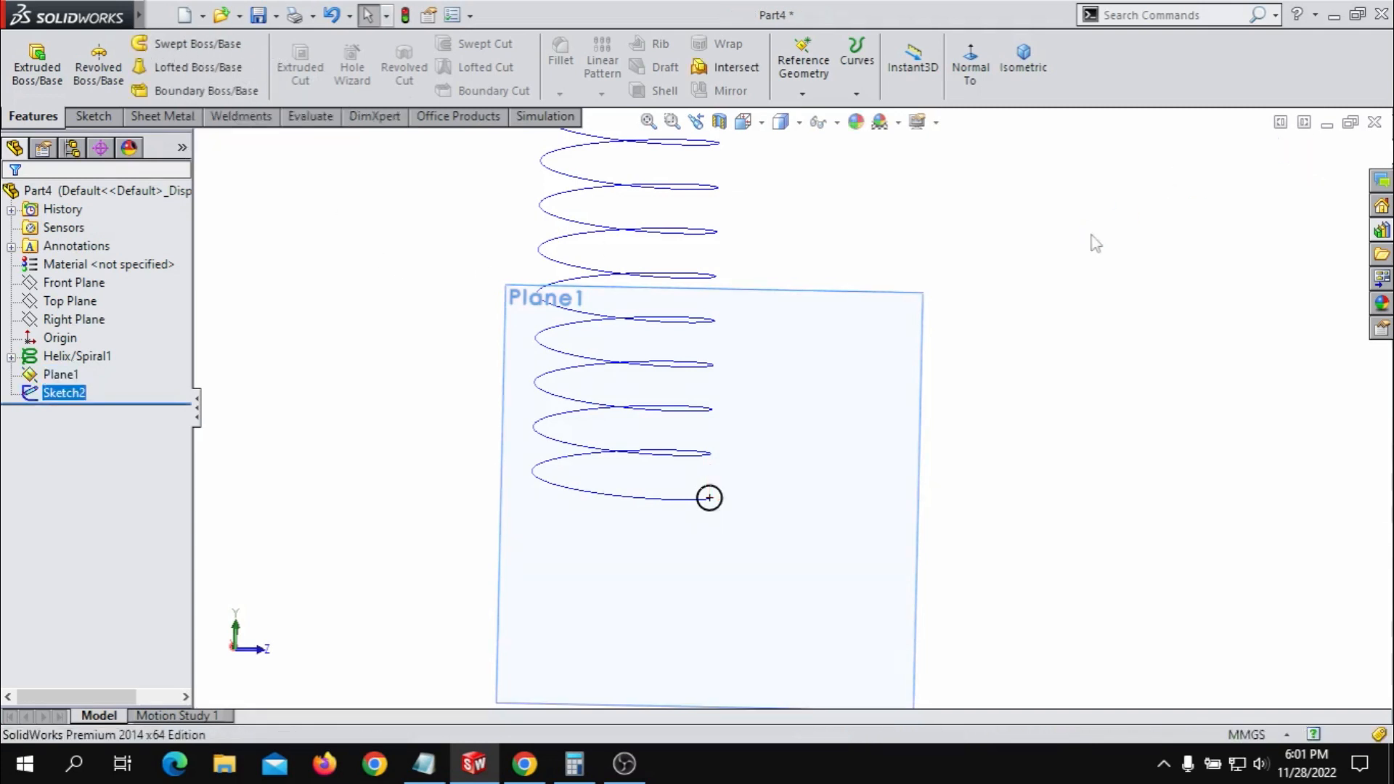
- Hide the reference plane at the helix's lower end
{"action": "left_click", "coordinate": [93, 117]}
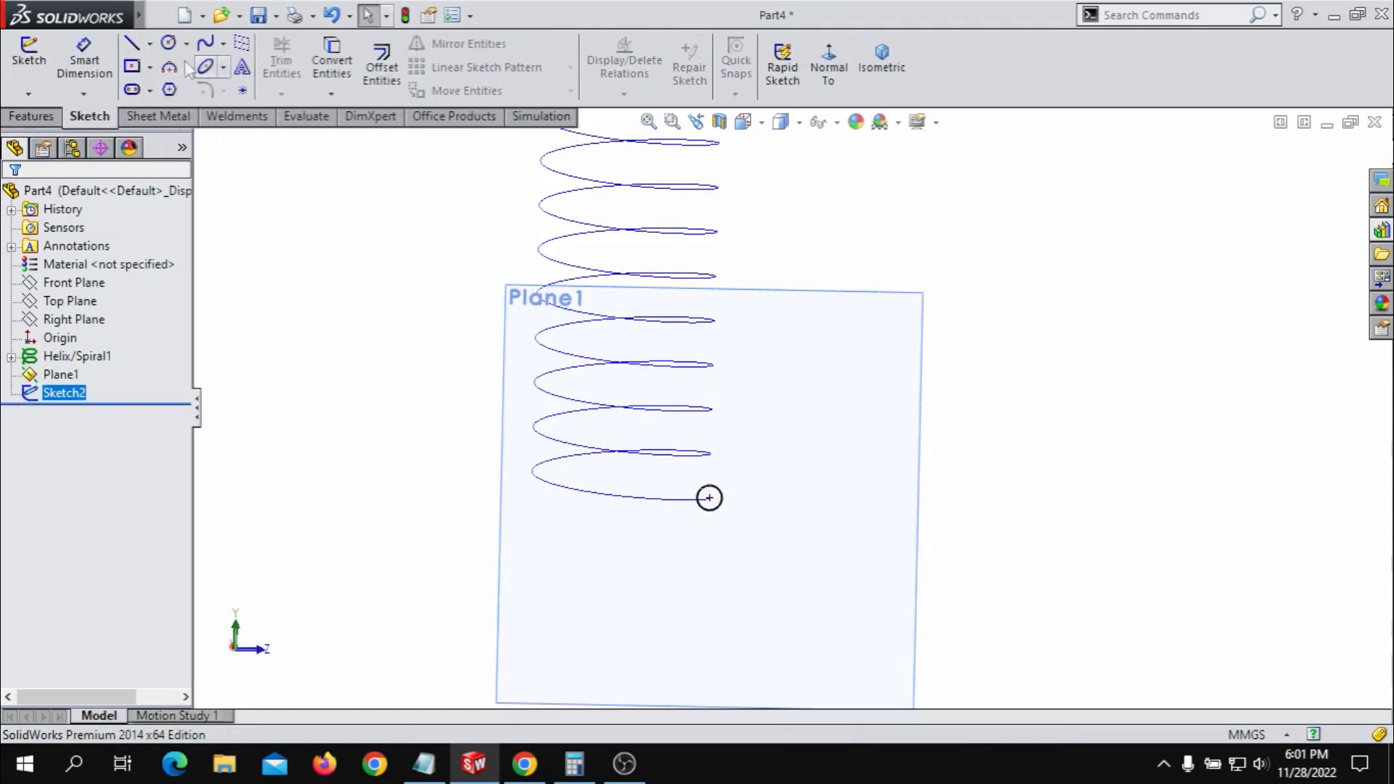
{"action": "left_click", "coordinate": [23, 116]}
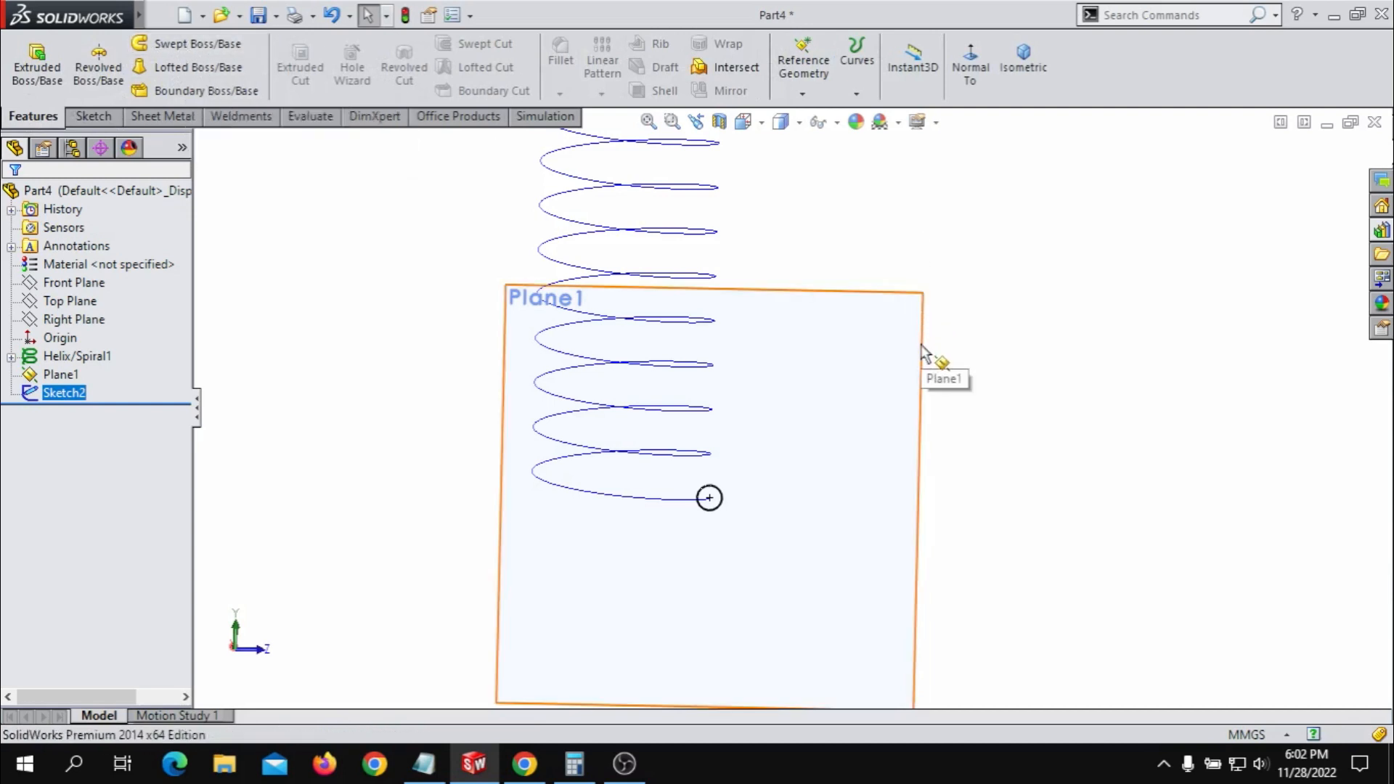
{"action": "scroll", "coordinate": [808, 305], "scroll_direction": "down", "scroll_amount": 2}
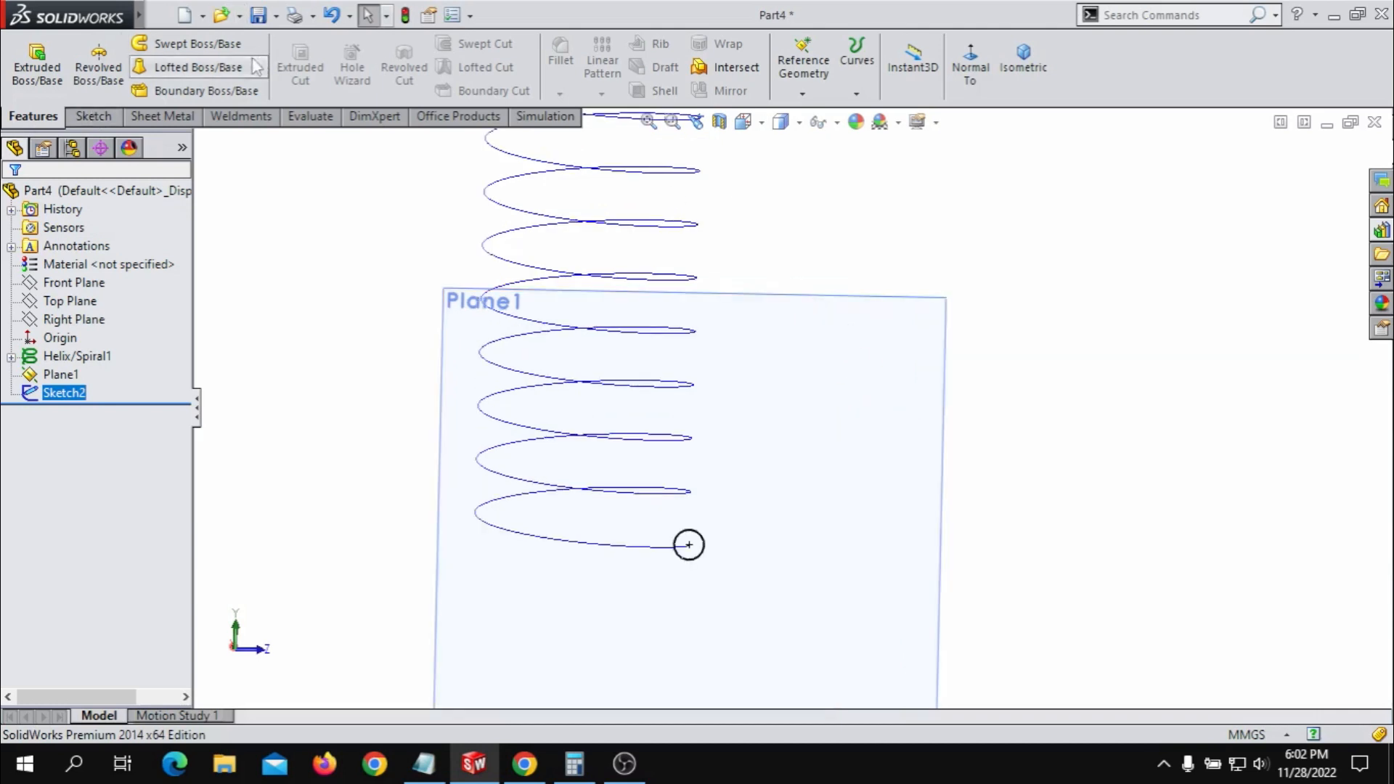
{"action": "left_click", "coordinate": [847, 349]}
{"action": "left_click", "coordinate": [942, 271]}
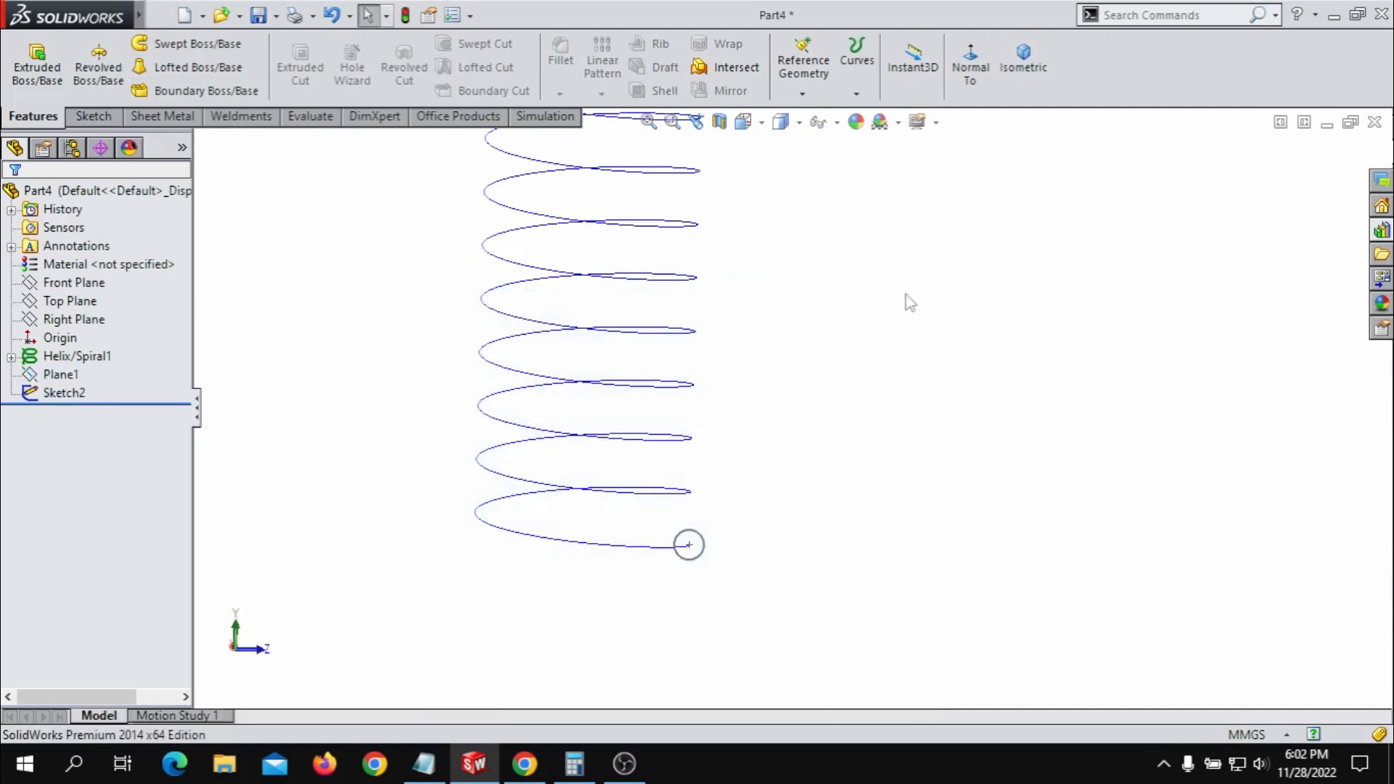
- Create a Swept Boss/Base using the circle sketch as the profile and the helix as the path
{"action": "left_click", "coordinate": [170, 52]}
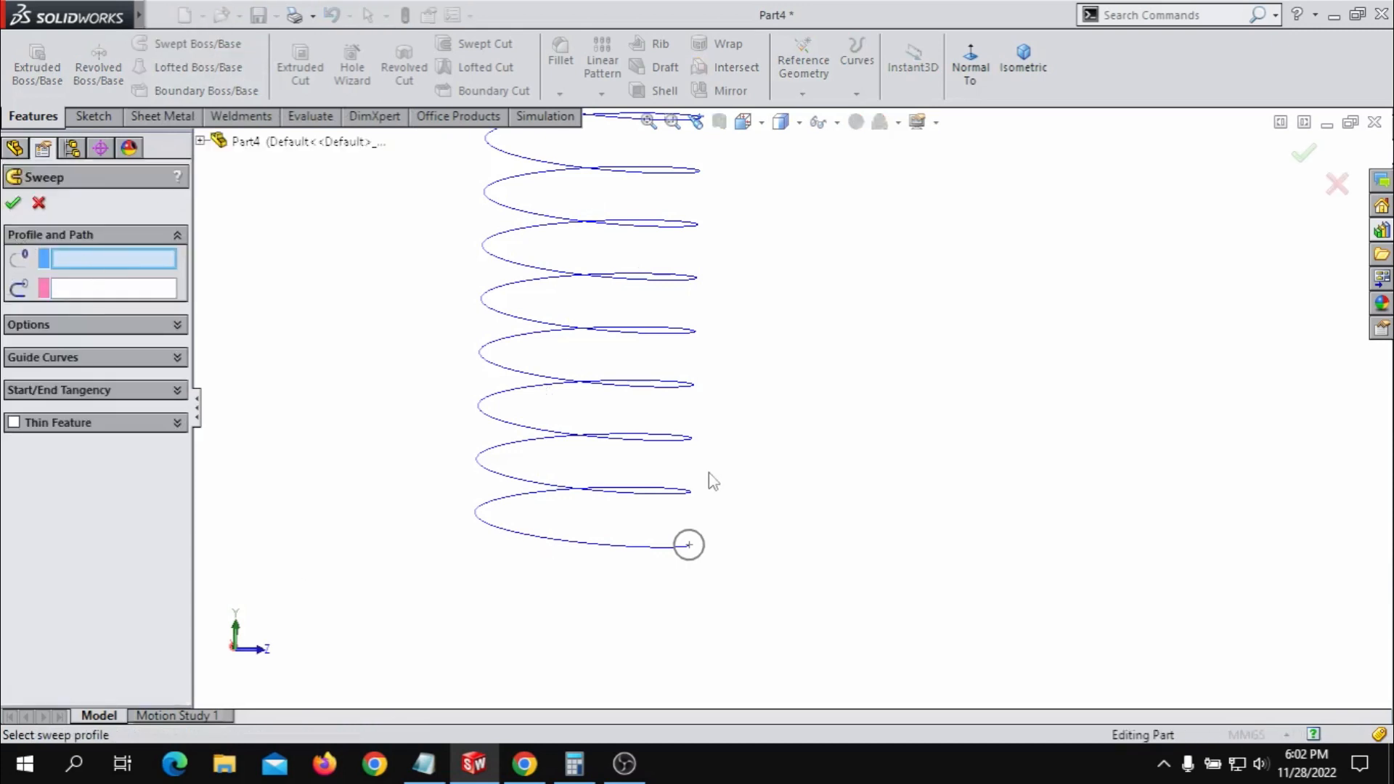
{"action": "scroll", "coordinate": [714, 481], "scroll_direction": "down", "scroll_amount": 3}
{"action": "left_click", "coordinate": [717, 589]}
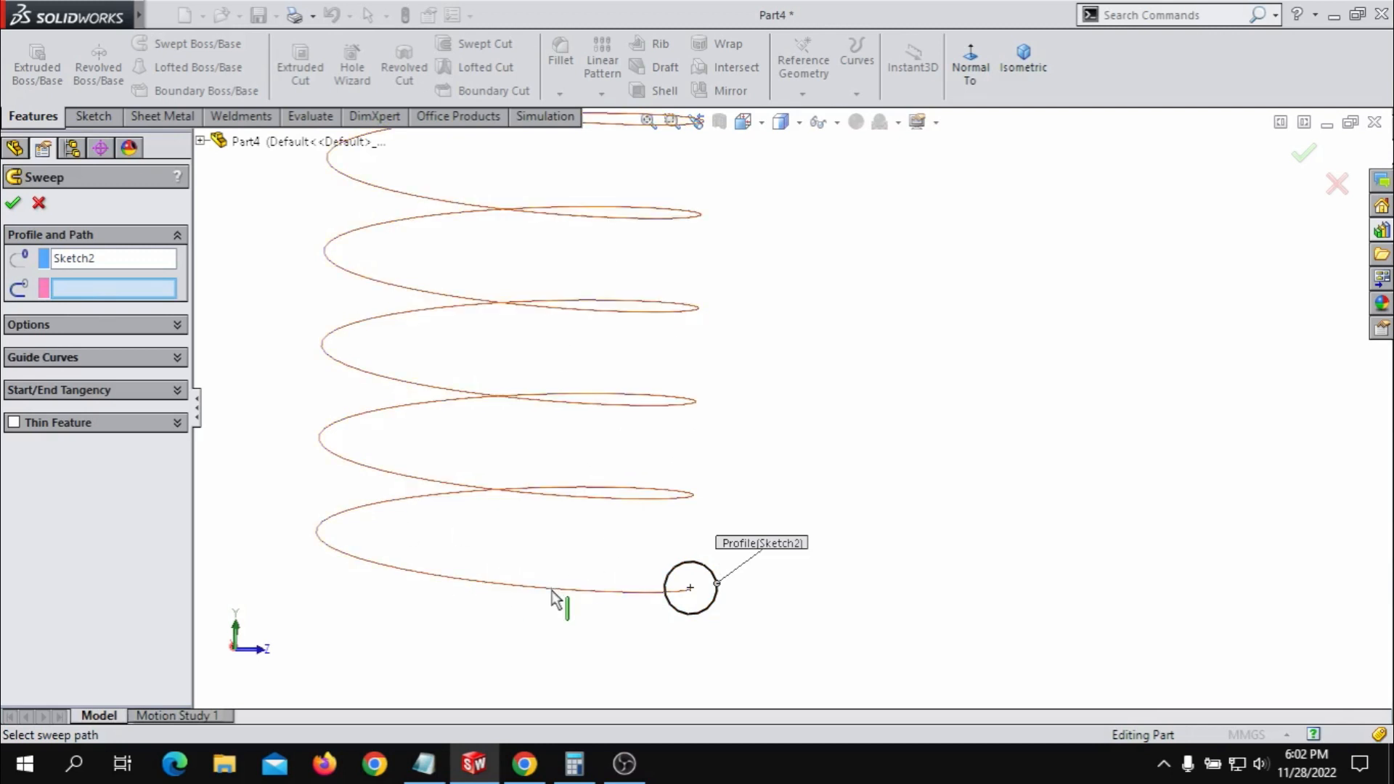
{"action": "left_click", "coordinate": [552, 601]}
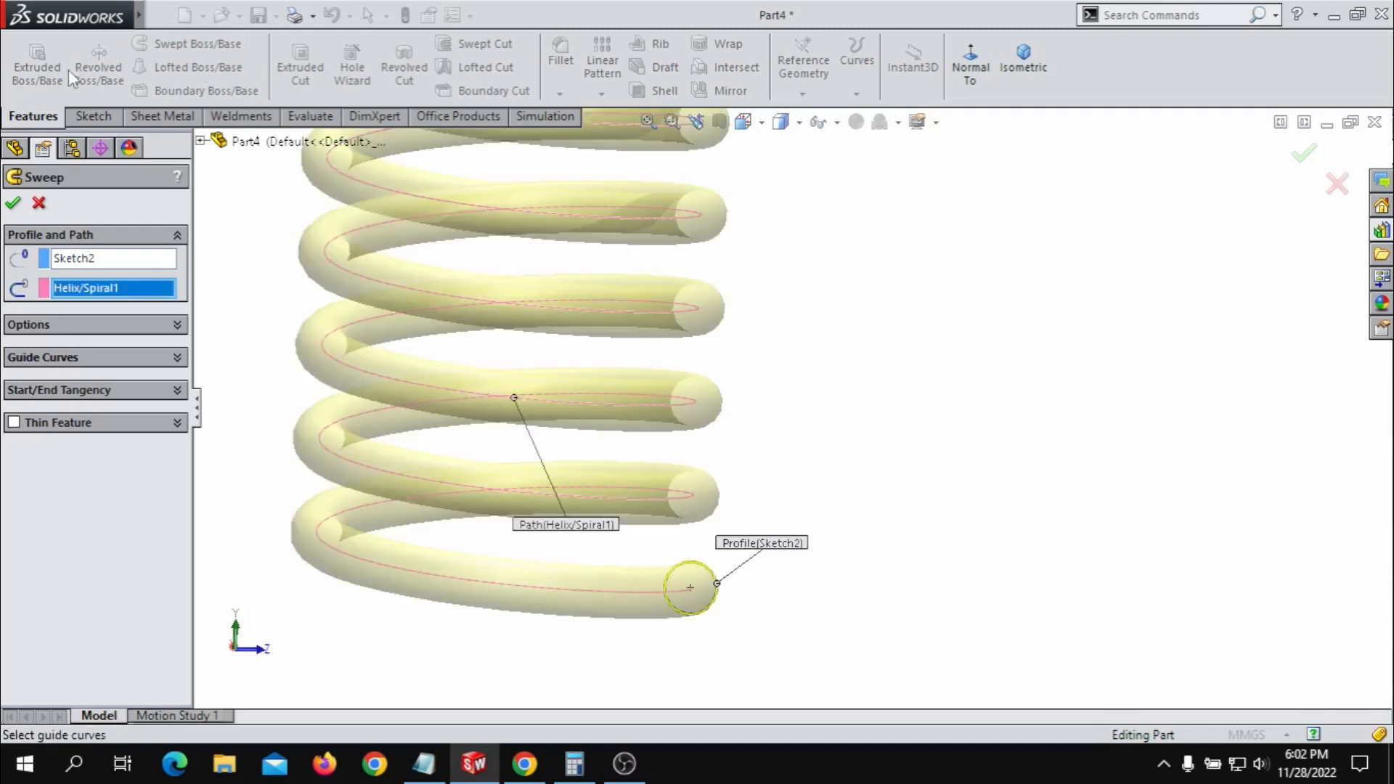
{"action": "left_click", "coordinate": [12, 202]}
- Examine the finished spring body from an angled view, checking its coils and both ends
{"action": "scroll", "coordinate": [870, 231], "scroll_direction": "up", "scroll_amount": 8}
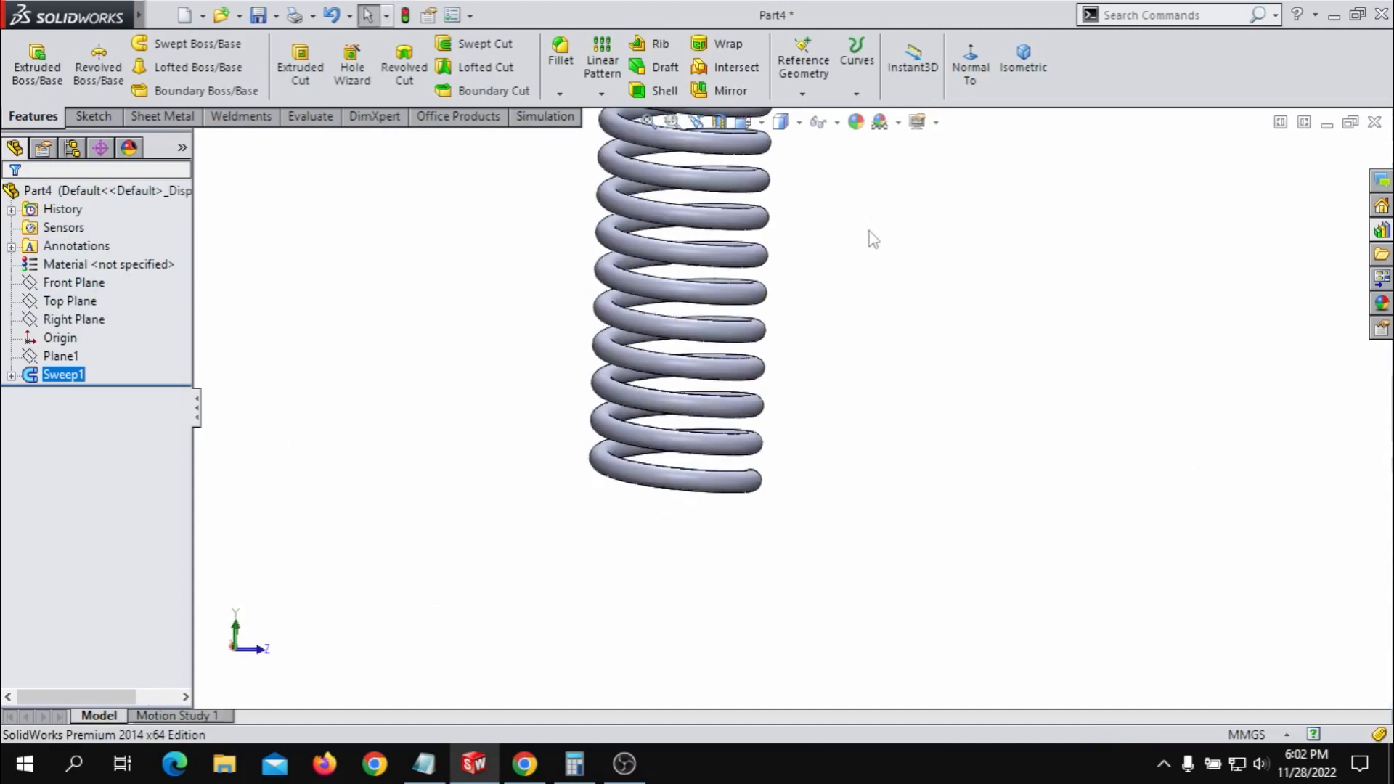
{"action": "middle_click_drag", "start_coordinate": [871, 261], "coordinate": [974, 315]}
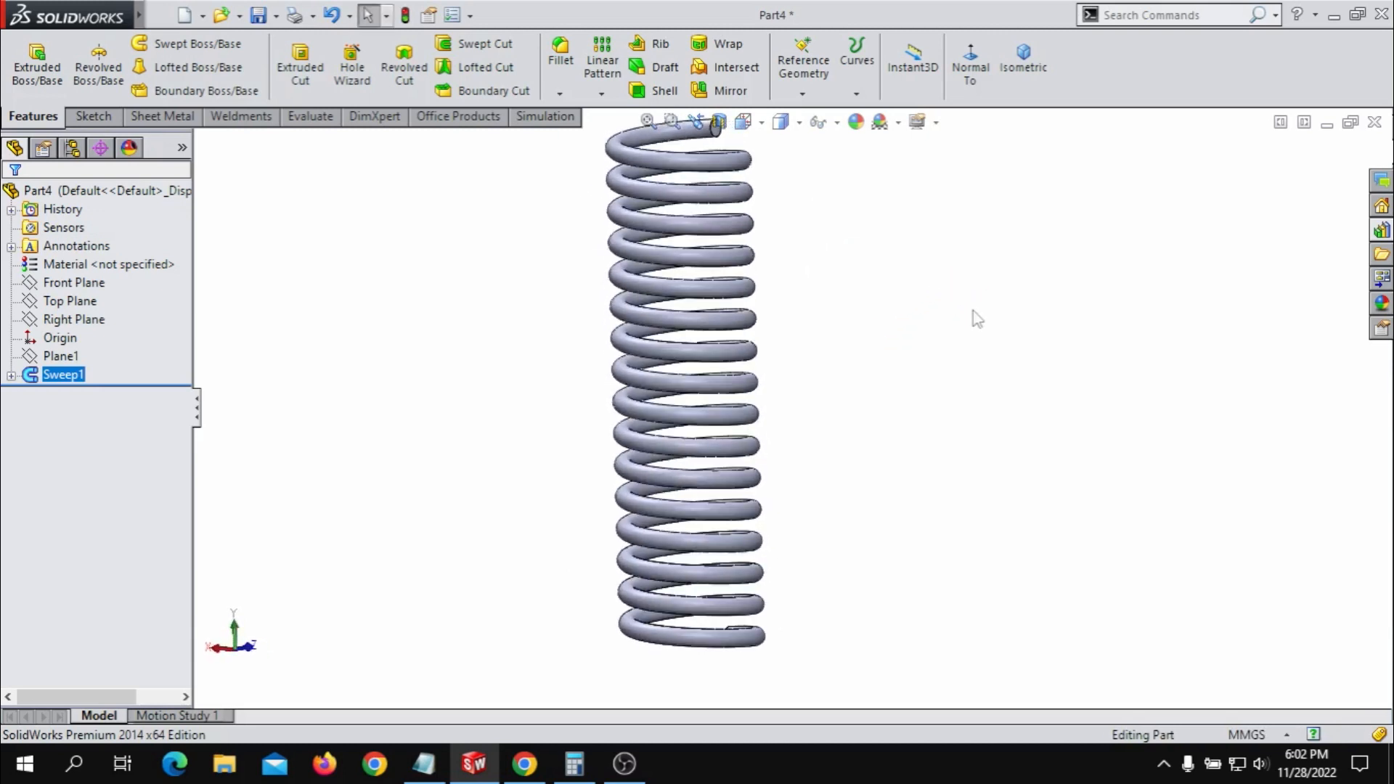
{"action": "scroll", "coordinate": [739, 260], "scroll_direction": "up", "scroll_amount": 1}
{"action": "scroll", "coordinate": [748, 226], "scroll_direction": "down", "scroll_amount": 3}
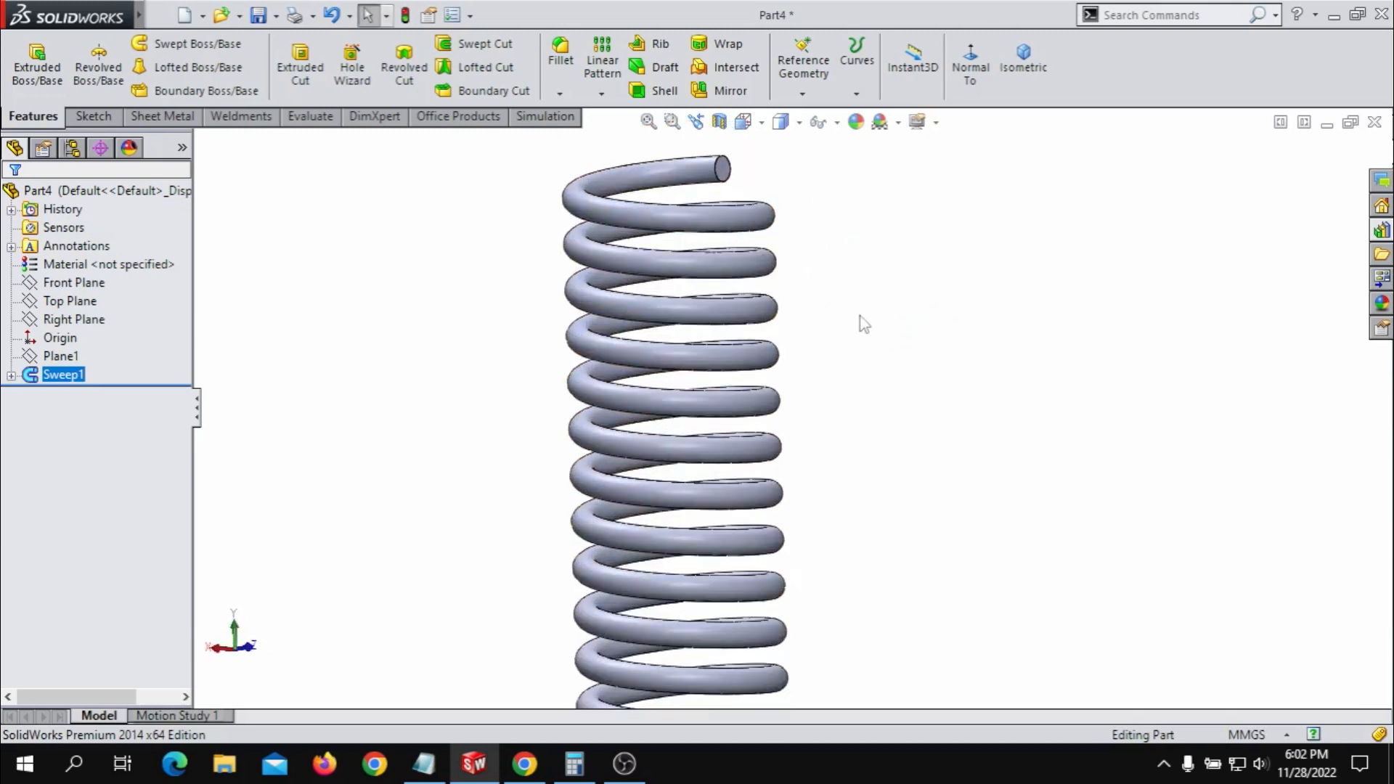
{"action": "scroll", "coordinate": [859, 316], "scroll_direction": "up", "scroll_amount": 3}
{"action": "scroll", "coordinate": [793, 461], "scroll_direction": "down", "scroll_amount": 3}
{"action": "scroll", "coordinate": [788, 443], "scroll_direction": "up", "scroll_amount": 2}
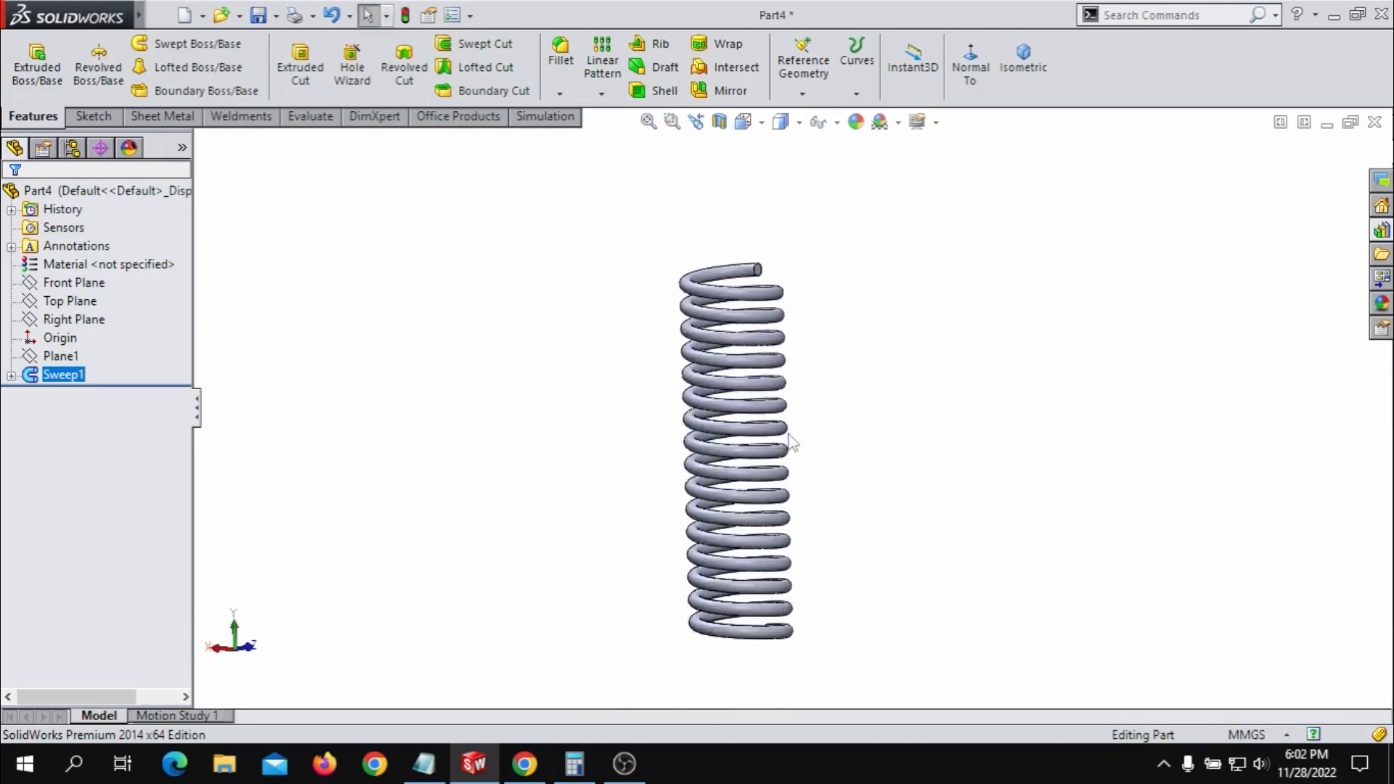
{"action": "scroll", "coordinate": [797, 433], "scroll_direction": "down", "scroll_amount": 2}
{"action": "scroll", "coordinate": [800, 427], "scroll_direction": "up", "scroll_amount": 1}
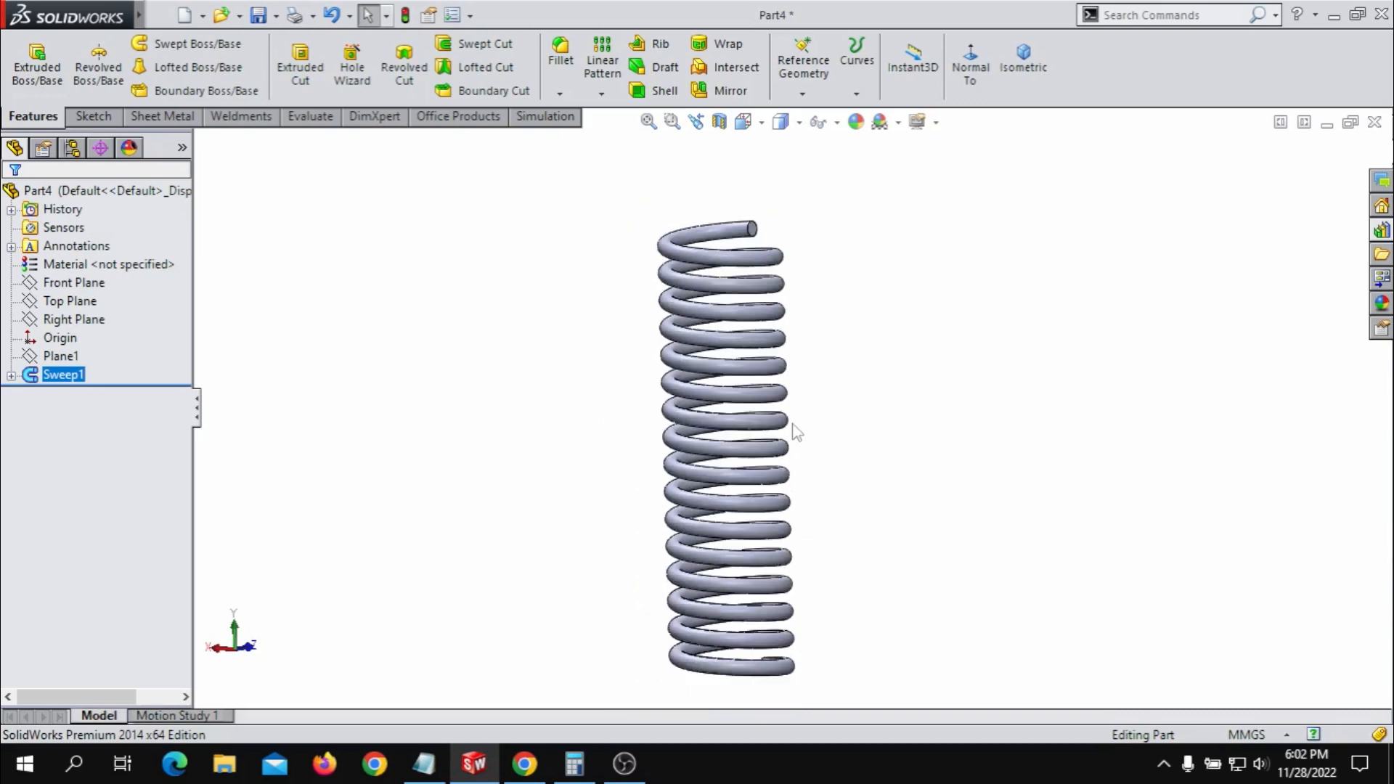
{"action": "scroll", "coordinate": [796, 346], "scroll_direction": "down", "scroll_amount": 2}
{"action": "scroll", "coordinate": [745, 202], "scroll_direction": "down", "scroll_amount": 2}
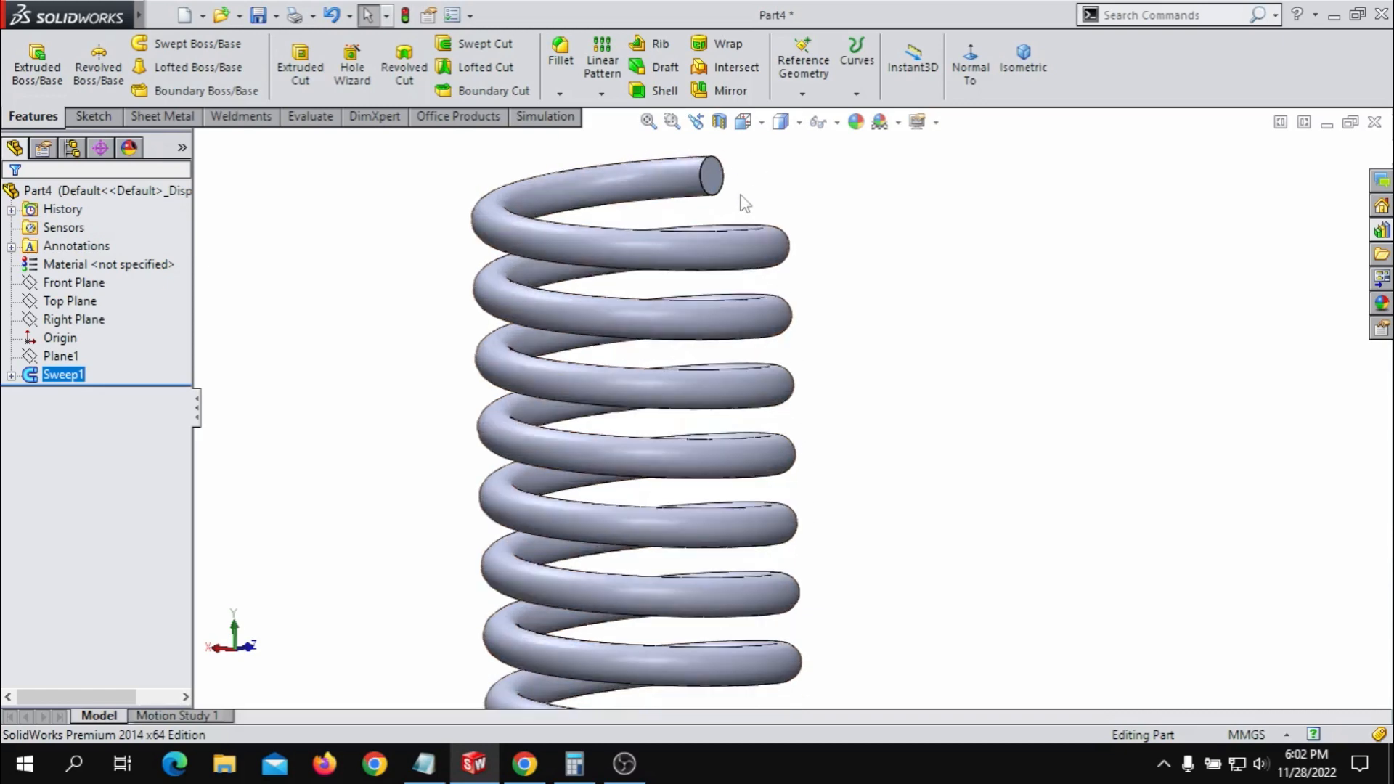
{"action": "scroll", "coordinate": [770, 240], "scroll_direction": "up", "scroll_amount": 2}
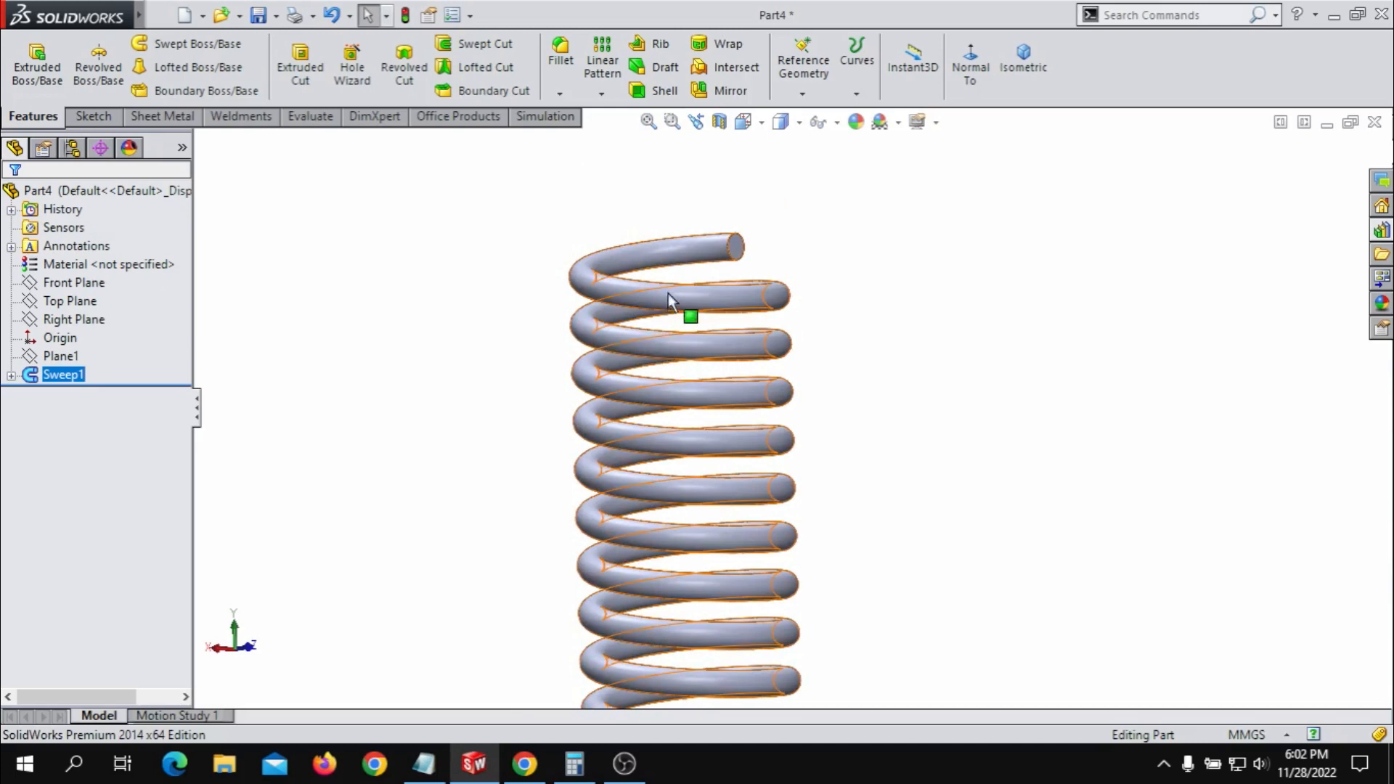
{"action": "scroll", "coordinate": [774, 437], "scroll_direction": "up", "scroll_amount": 3}
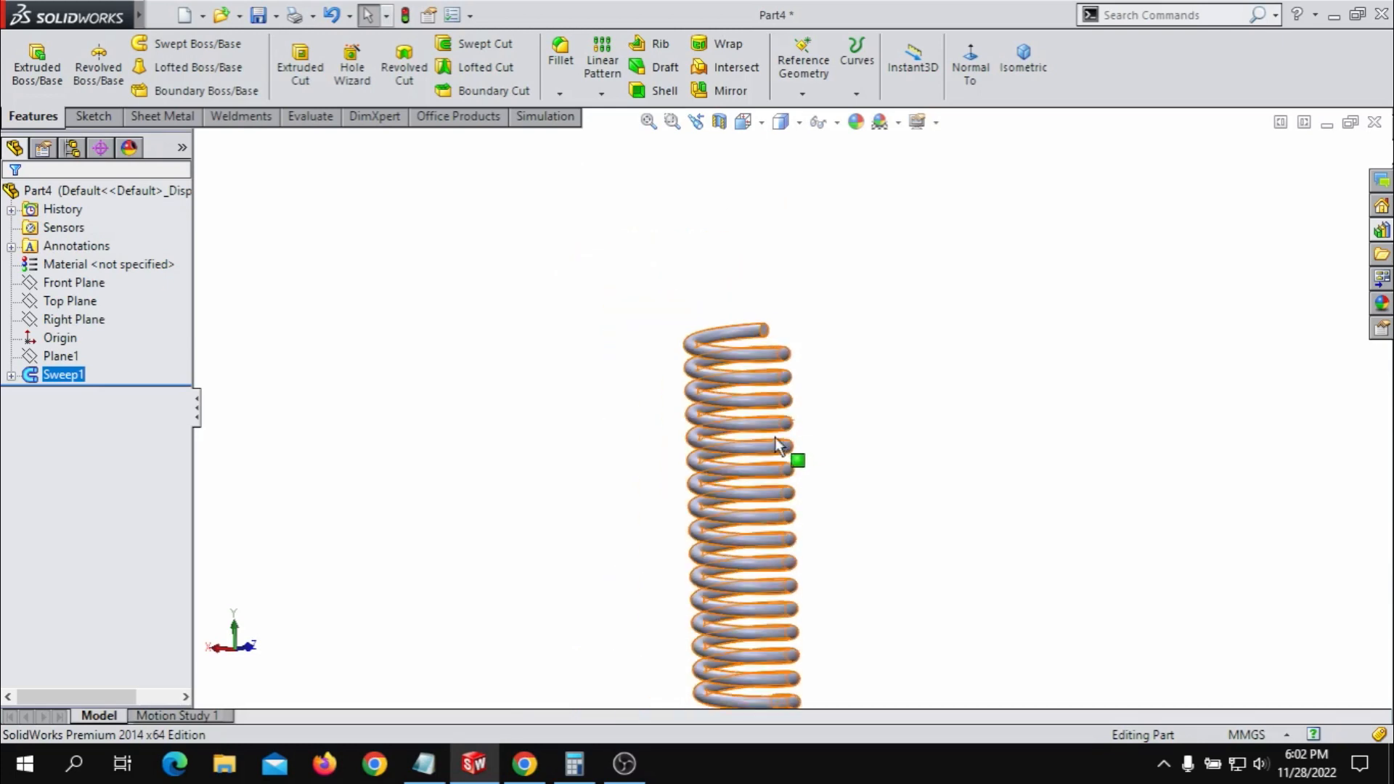
{"action": "scroll", "coordinate": [762, 407], "scroll_direction": "down", "scroll_amount": 2}
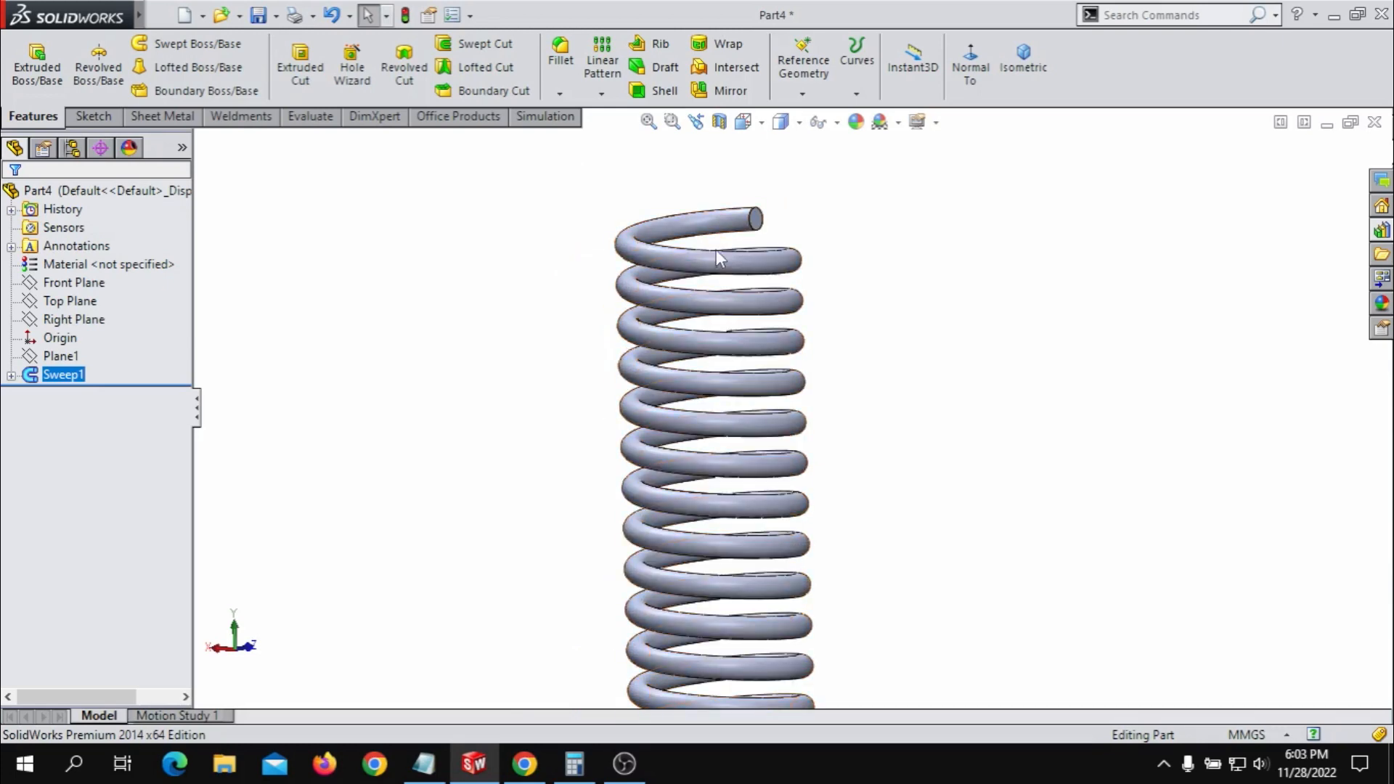
{"action": "scroll", "coordinate": [872, 581], "scroll_direction": "up", "scroll_amount": 1}
{"action": "scroll", "coordinate": [819, 623], "scroll_direction": "down", "scroll_amount": 1}
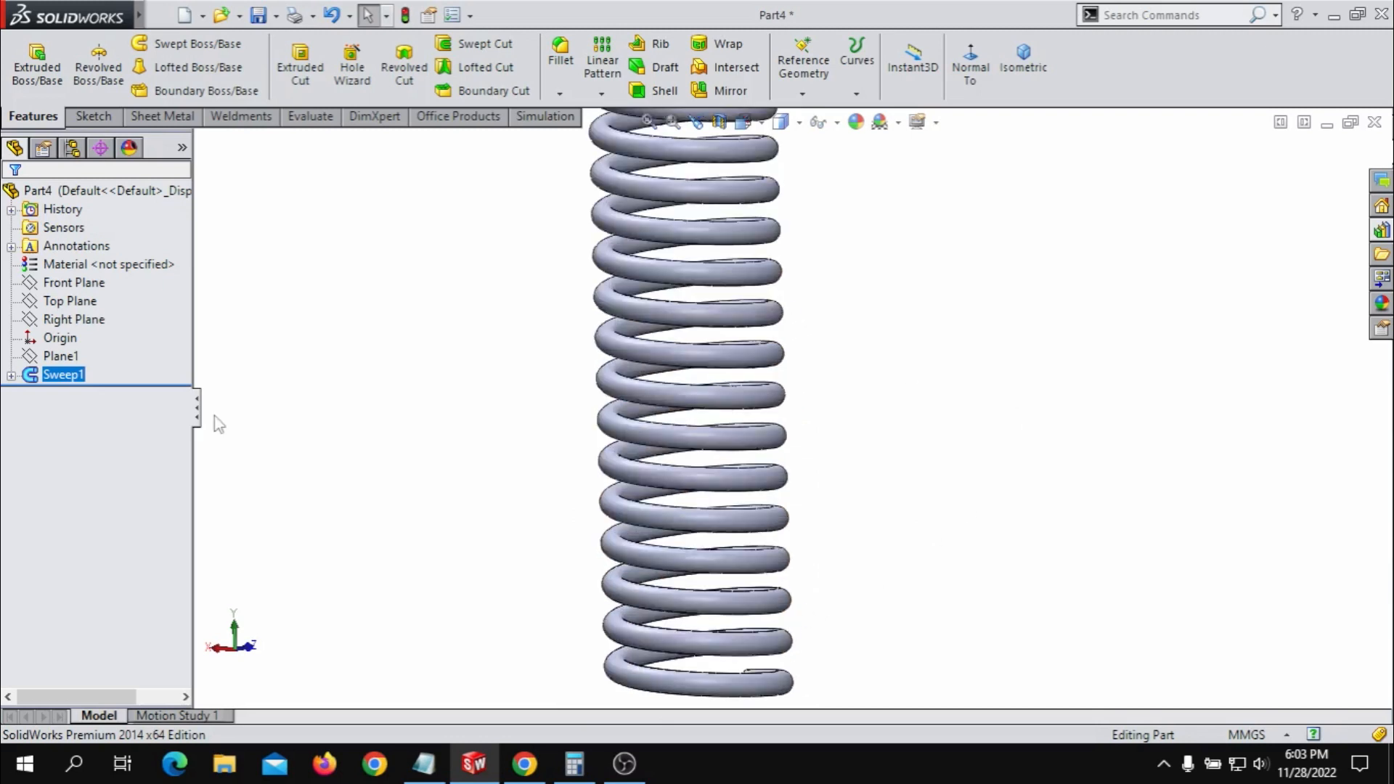
{"action": "scroll", "coordinate": [831, 347], "scroll_direction": "up", "scroll_amount": 3}
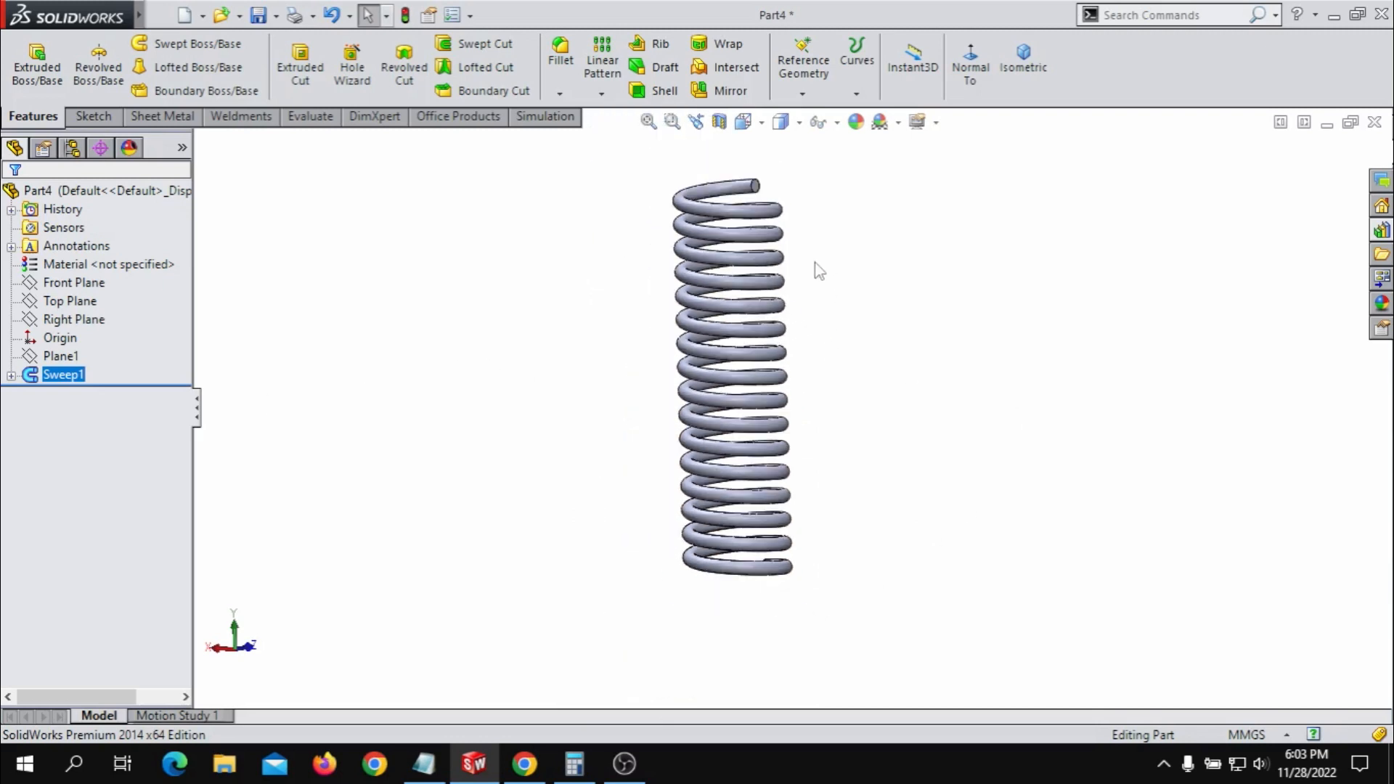
- Open the sweep's helix for editing and change it from constant to variable pitch
{"action": "left_click", "coordinate": [11, 376]}
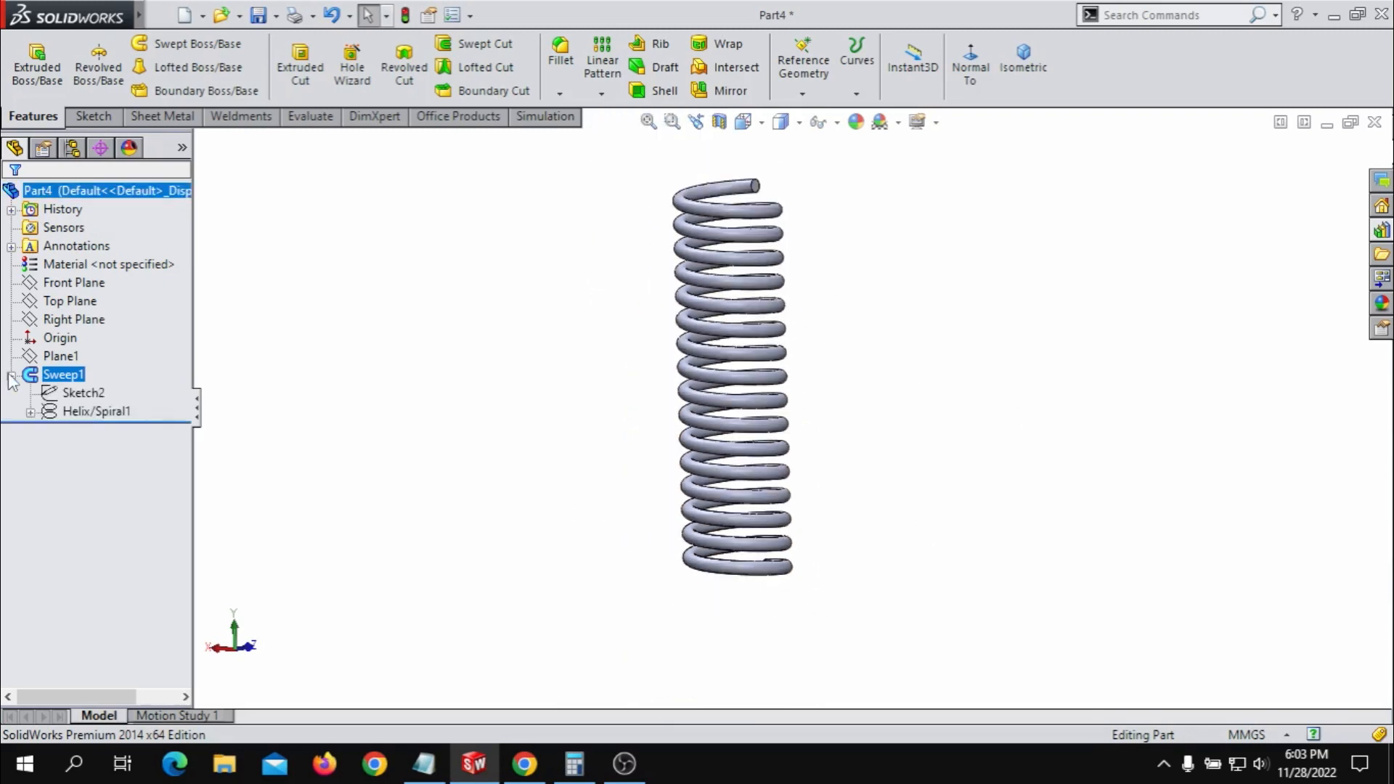
{"action": "left_click", "coordinate": [82, 414]}
{"action": "left_click", "coordinate": [86, 415]}
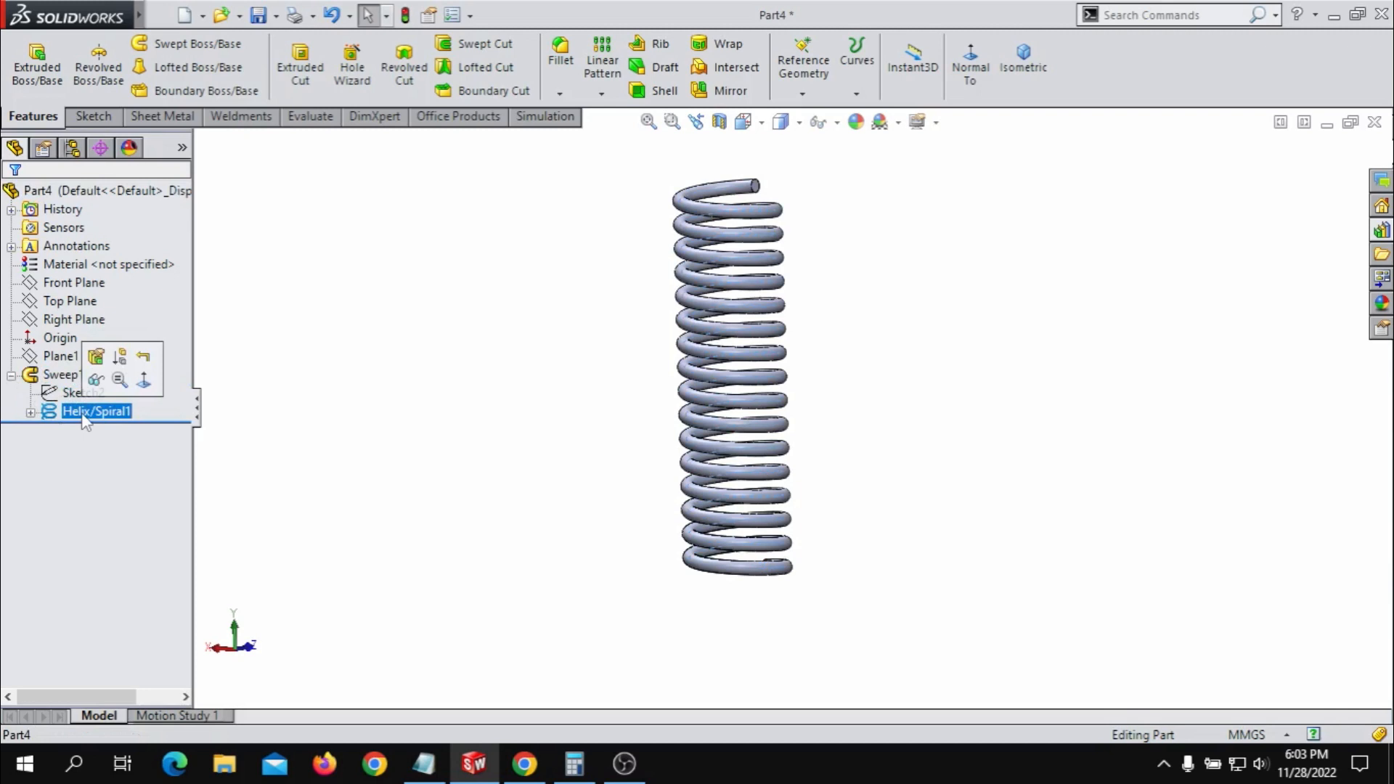
{"action": "left_click", "coordinate": [97, 359]}
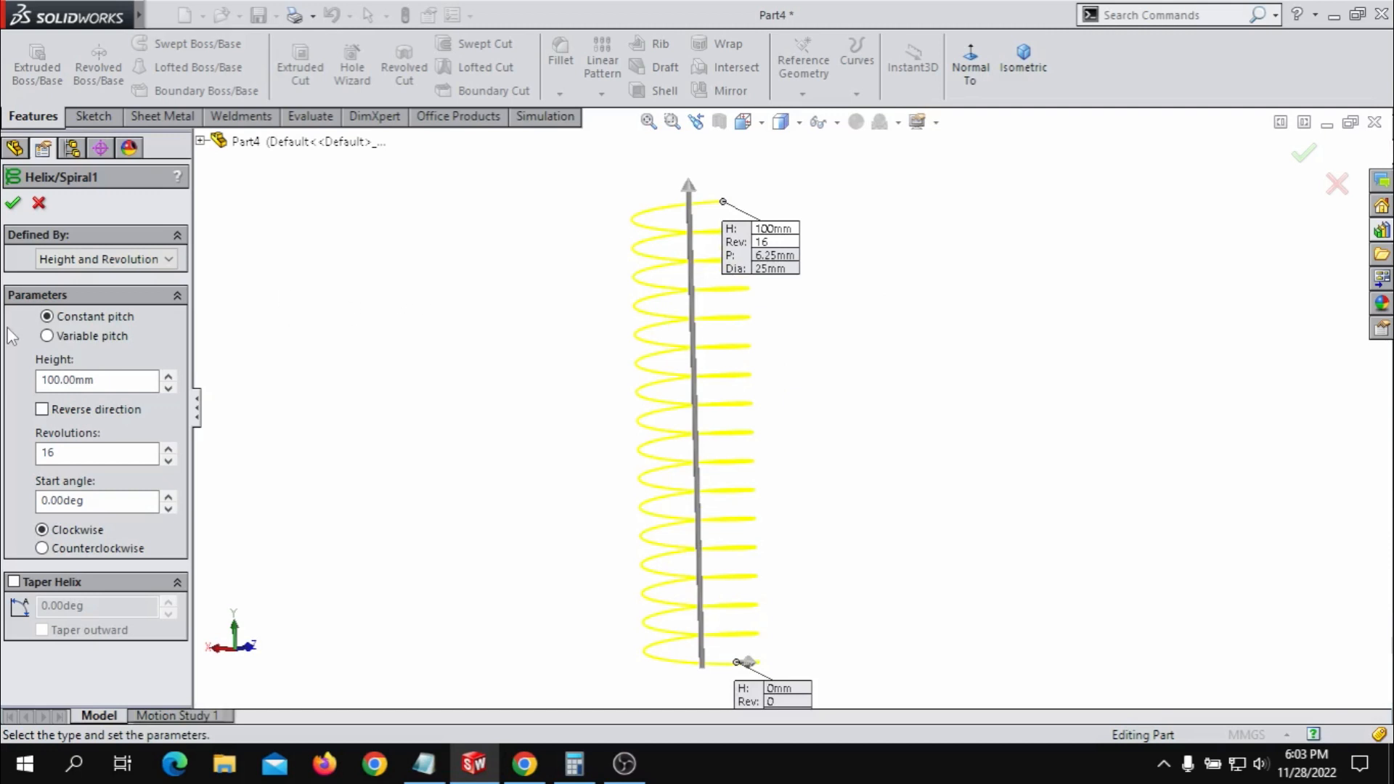
{"action": "left_click", "coordinate": [49, 335]}
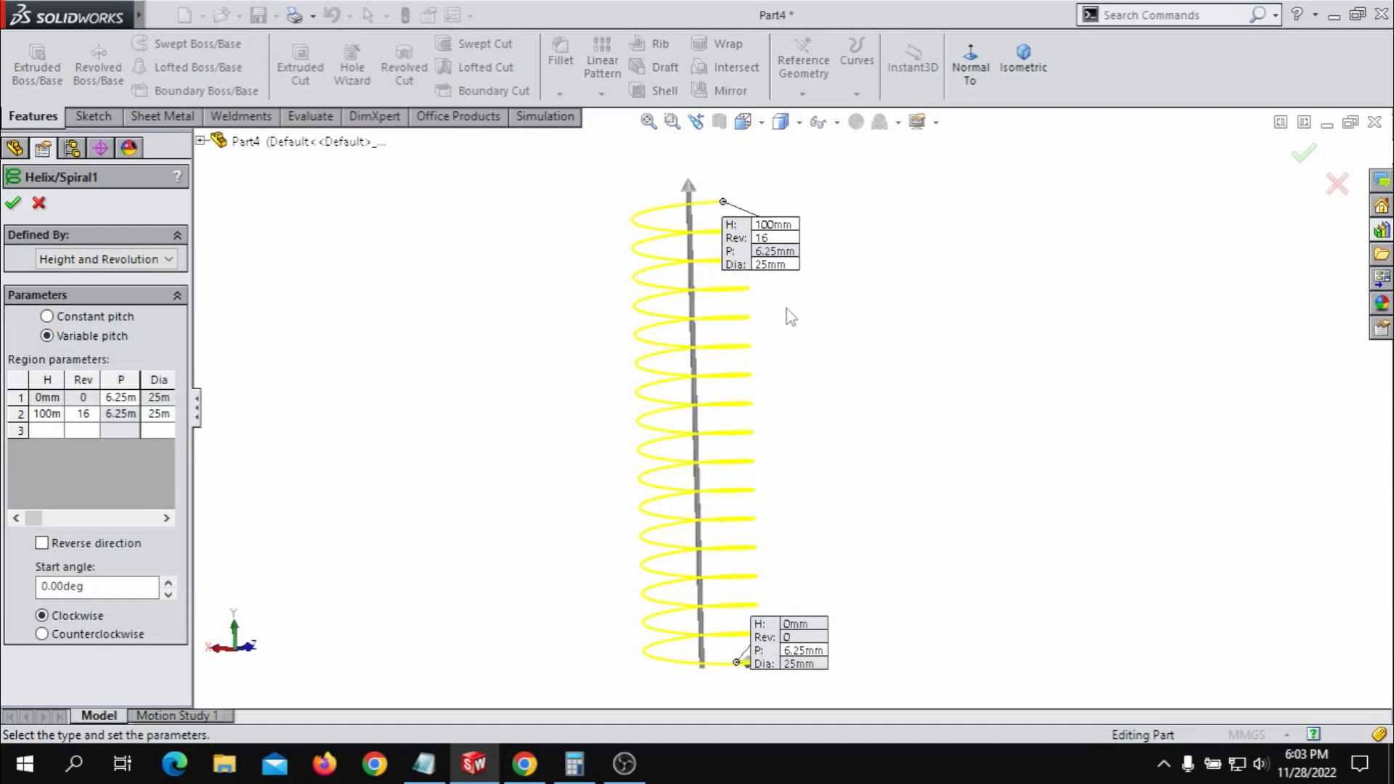
{"action": "mouse_move", "coordinate": [790, 318]}
{"action": "middle_mouse_down"}
{"action": "mouse_move", "coordinate": [800, 326]}
{"action": "mouse_move", "coordinate": [804, 300]}
{"action": "mouse_move", "coordinate": [806, 312]}
{"action": "middle_mouse_up"}
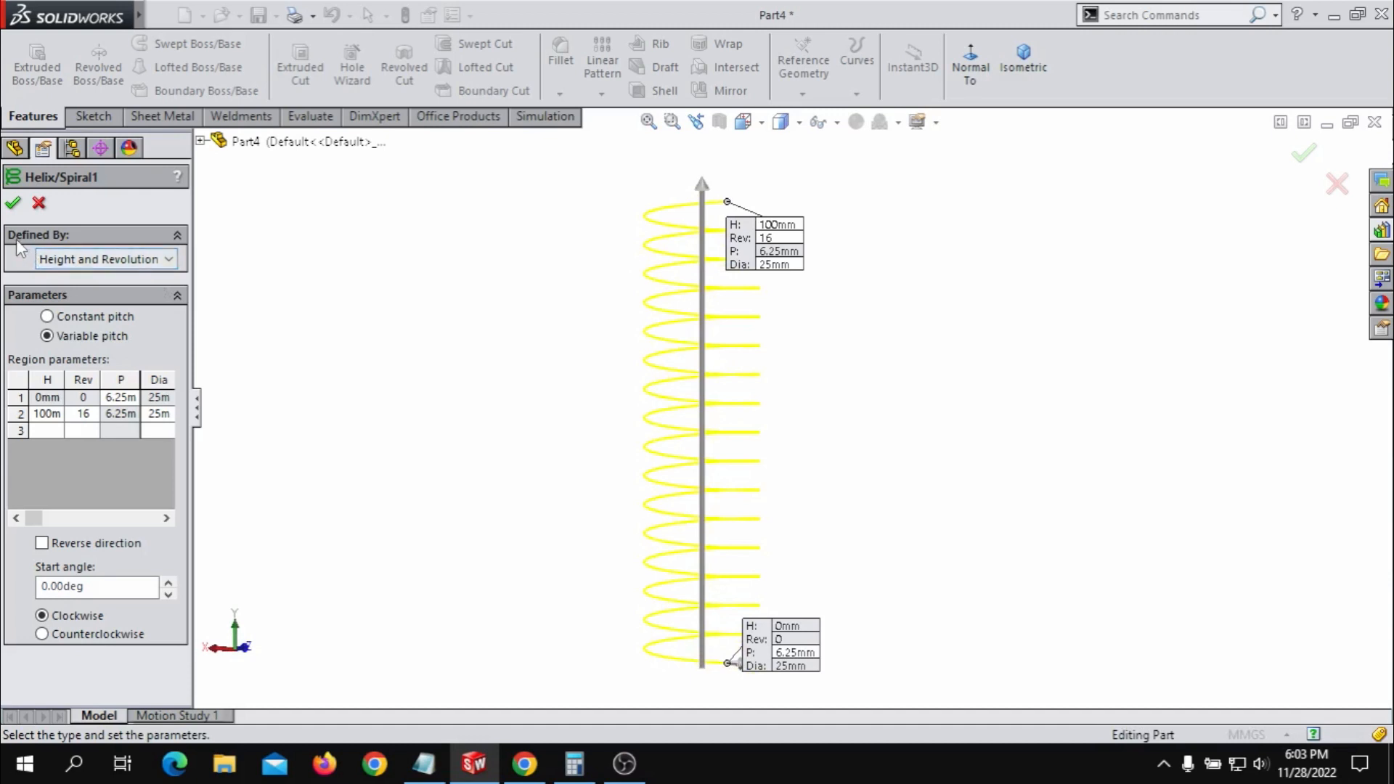
- Define the helix by Height and Pitch, and widen the region parameters table with its columns
{"action": "left_click", "coordinate": [106, 259]}
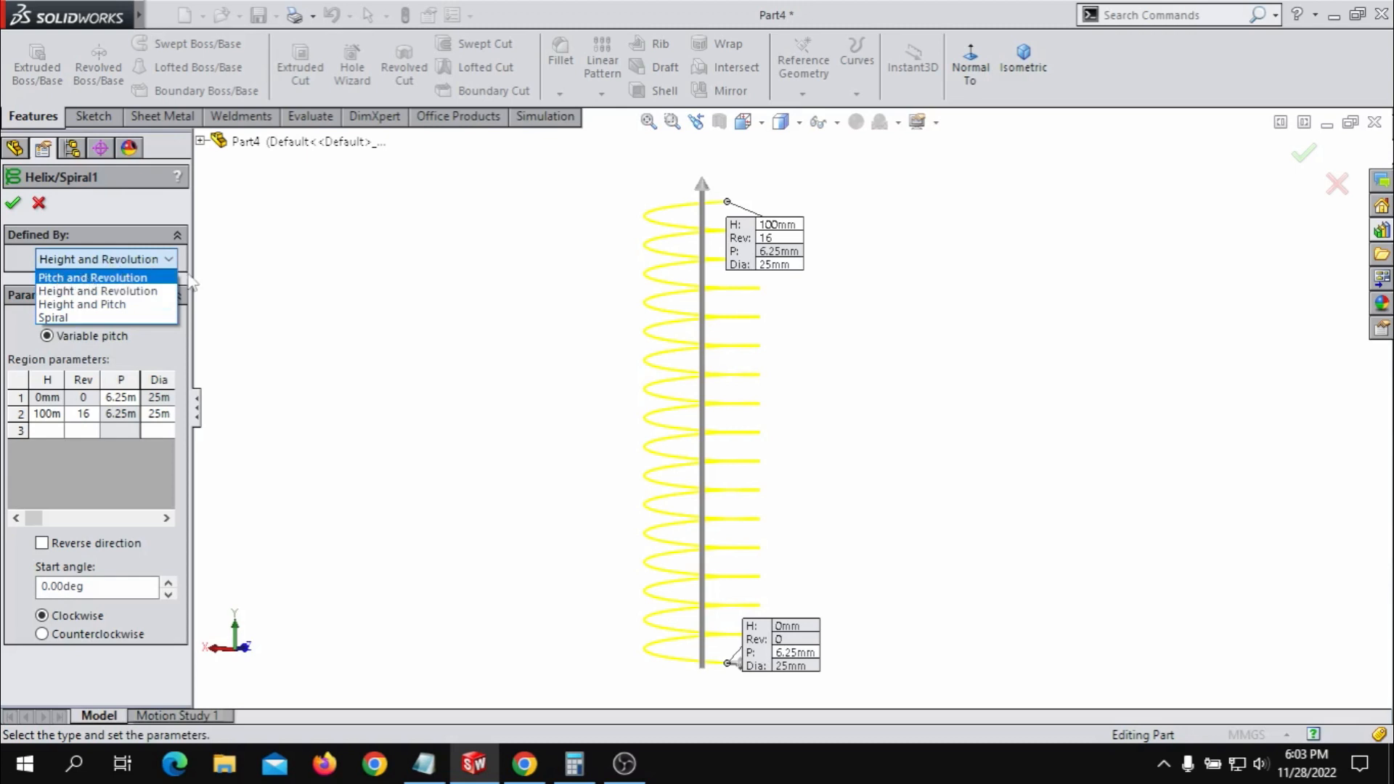
{"action": "left_click", "coordinate": [78, 308]}
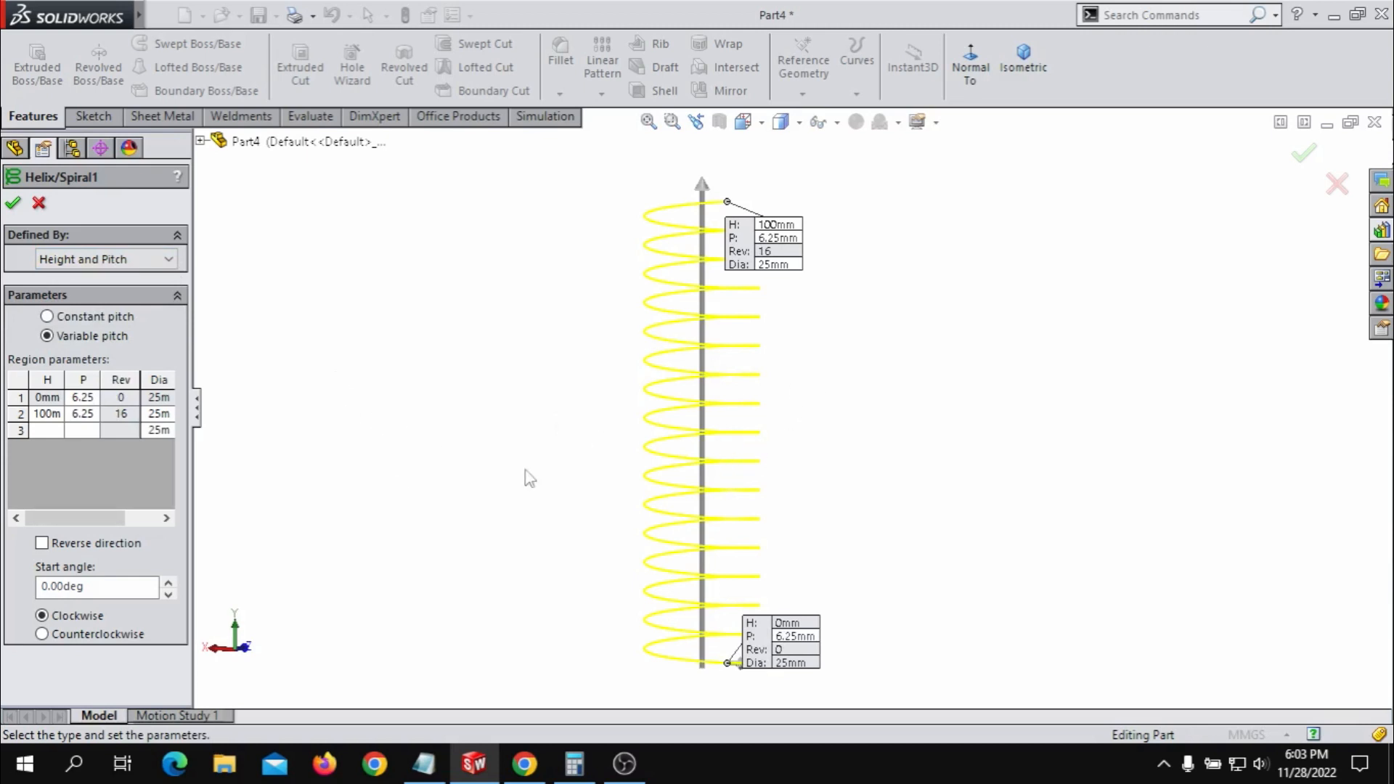
{"action": "double_click", "coordinate": [196, 401]}
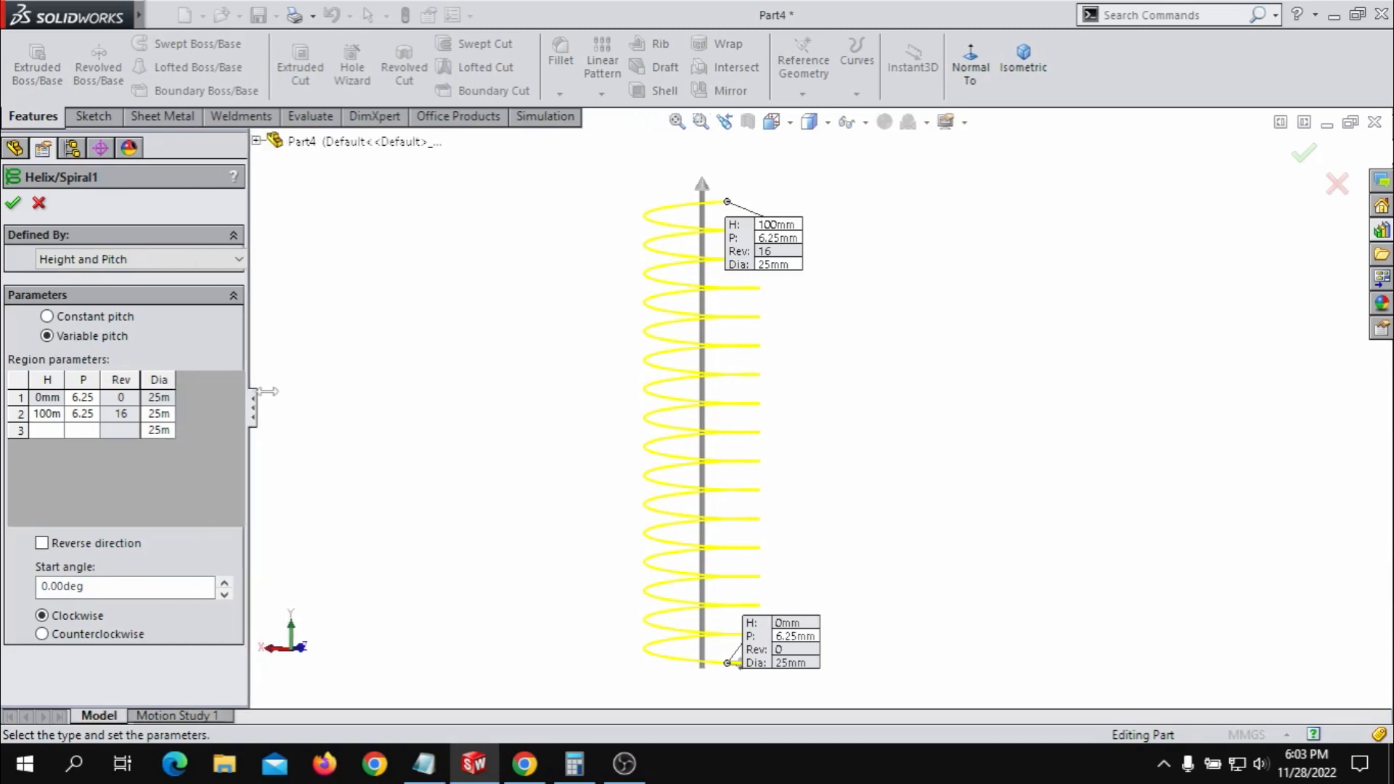
{"action": "left_click_drag", "start_coordinate": [176, 378], "coordinate": [83, 378]}
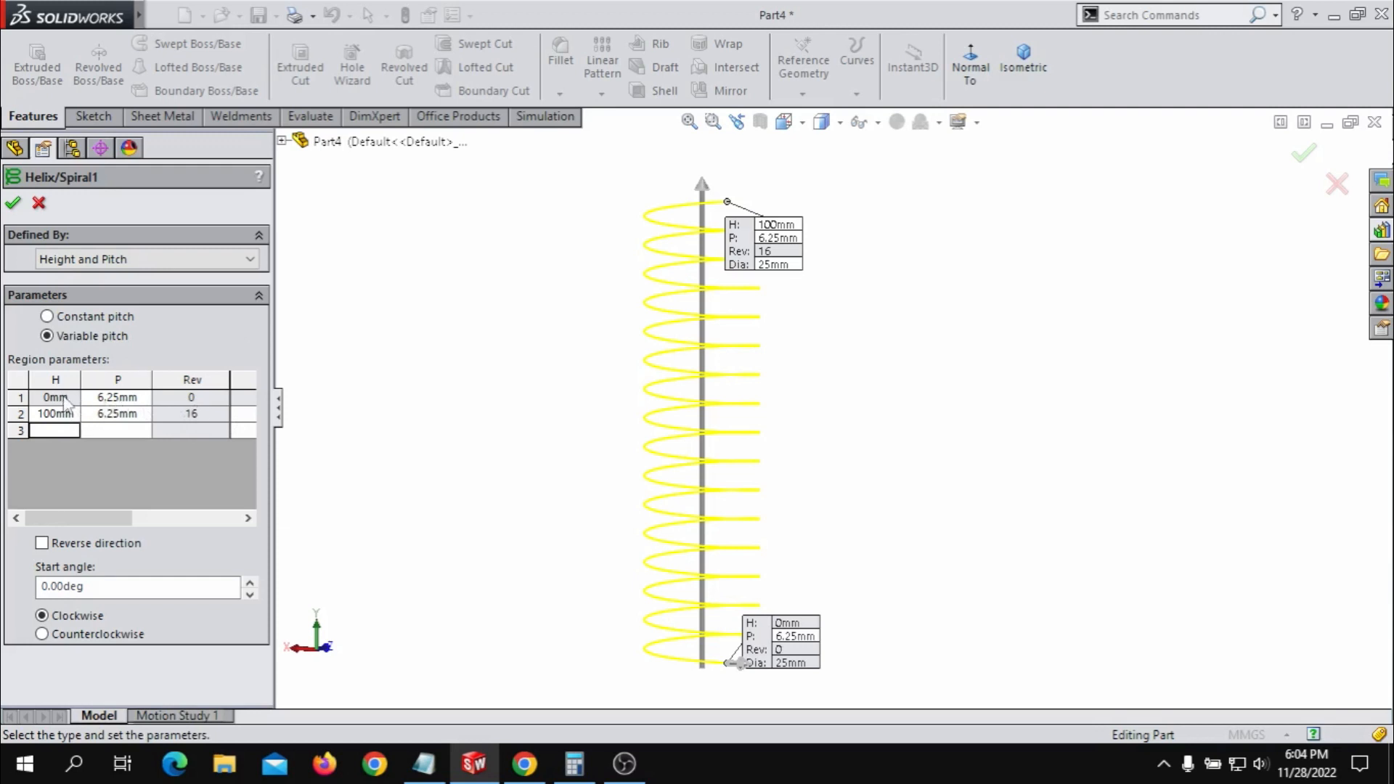
- Switch to Calculator, enter the wire diameter 3.5, and minimize it again
{"action": "left_click", "coordinate": [118, 400]}
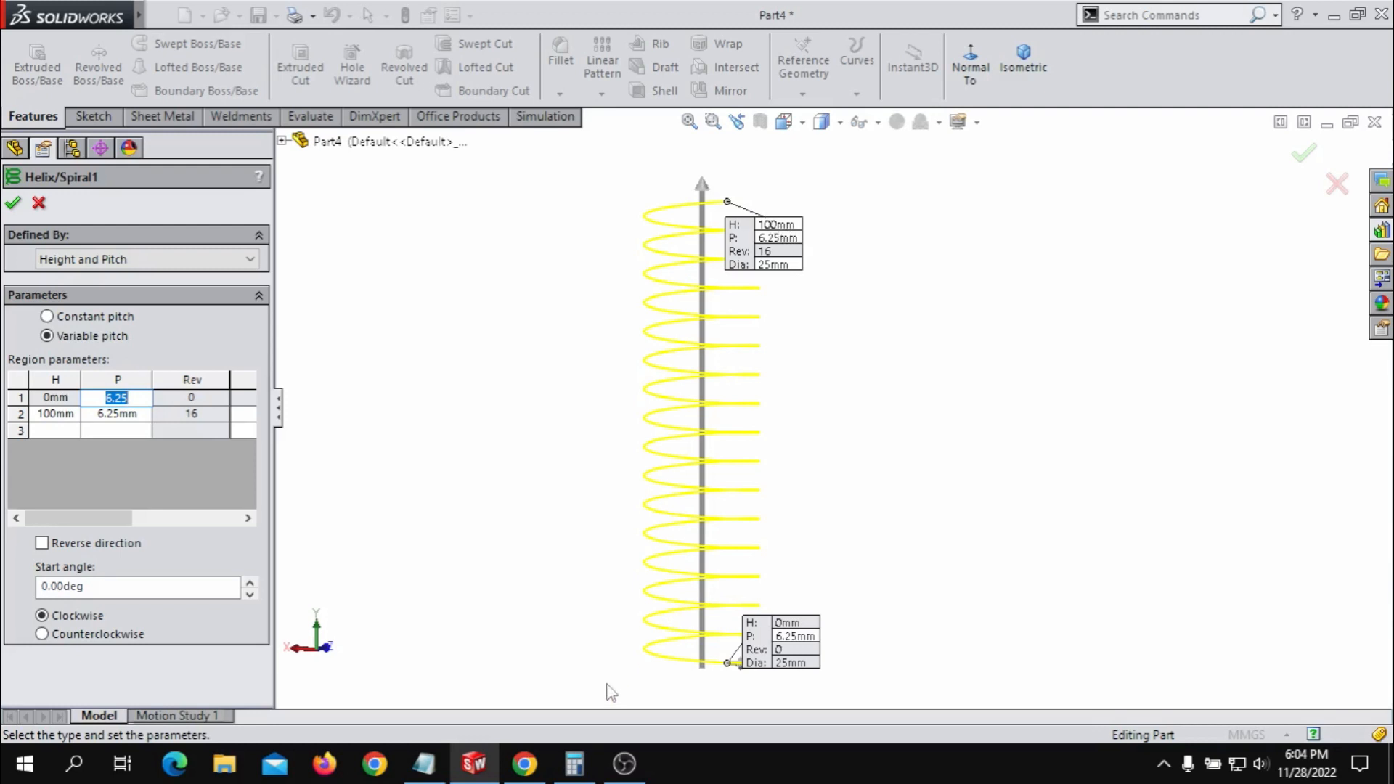
{"action": "left_click", "coordinate": [574, 762]}
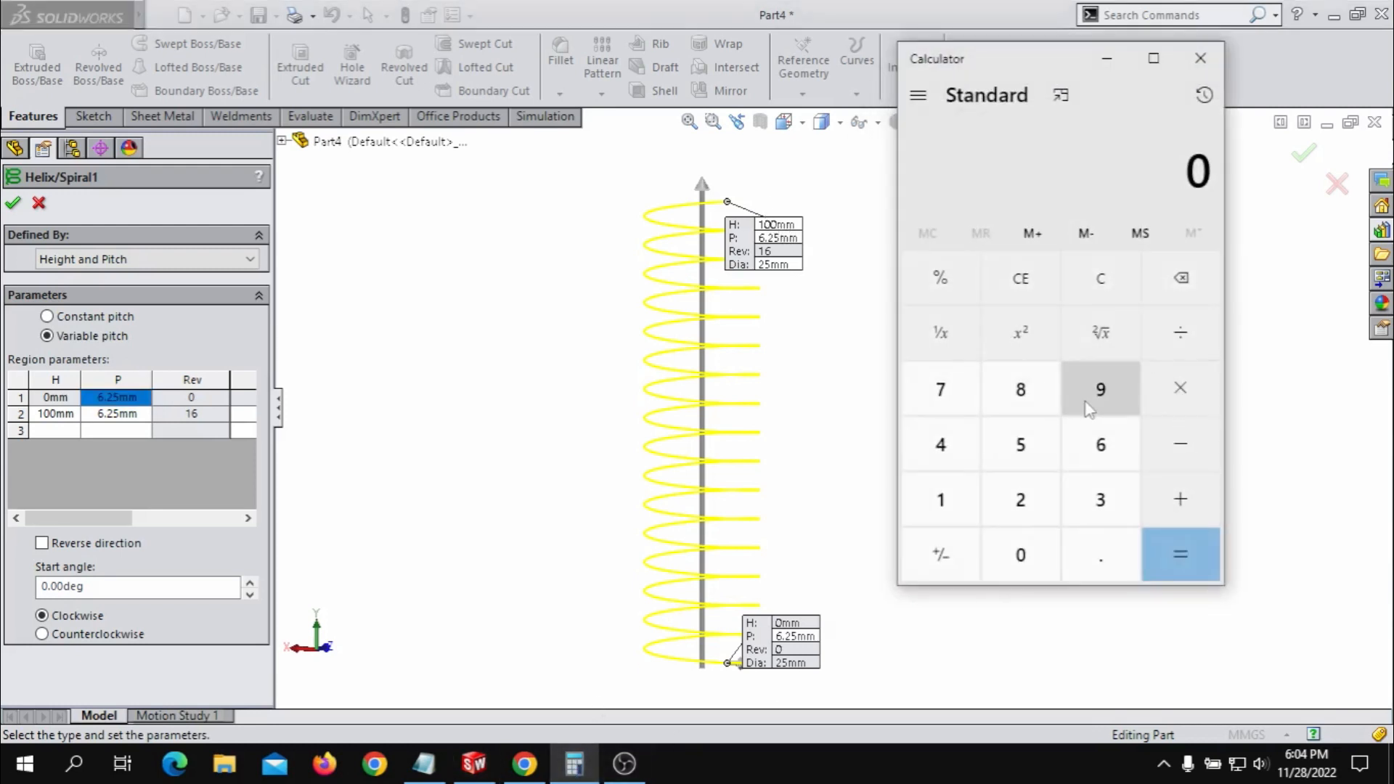
{"action": "left_click", "coordinate": [1104, 498]}
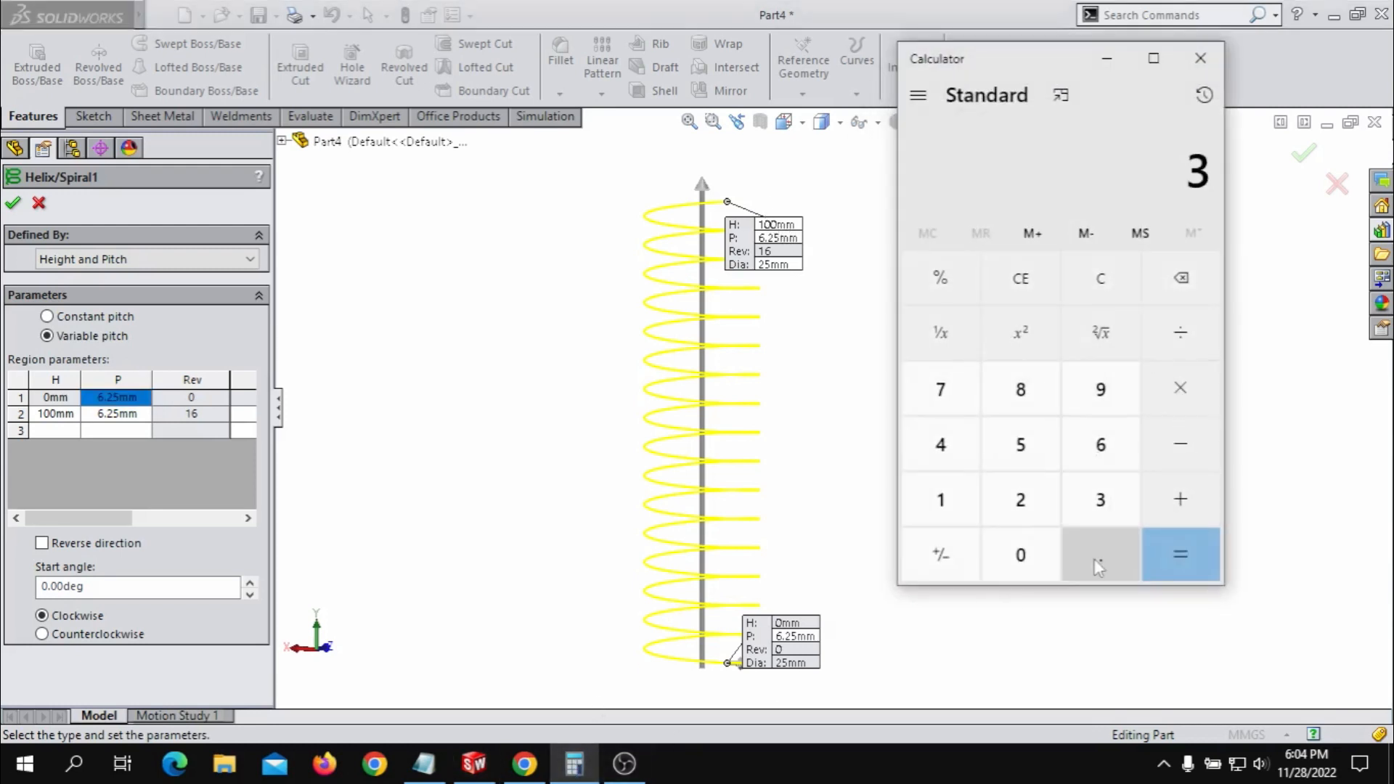
{"action": "left_click", "coordinate": [1096, 556]}
{"action": "left_click", "coordinate": [1022, 451]}
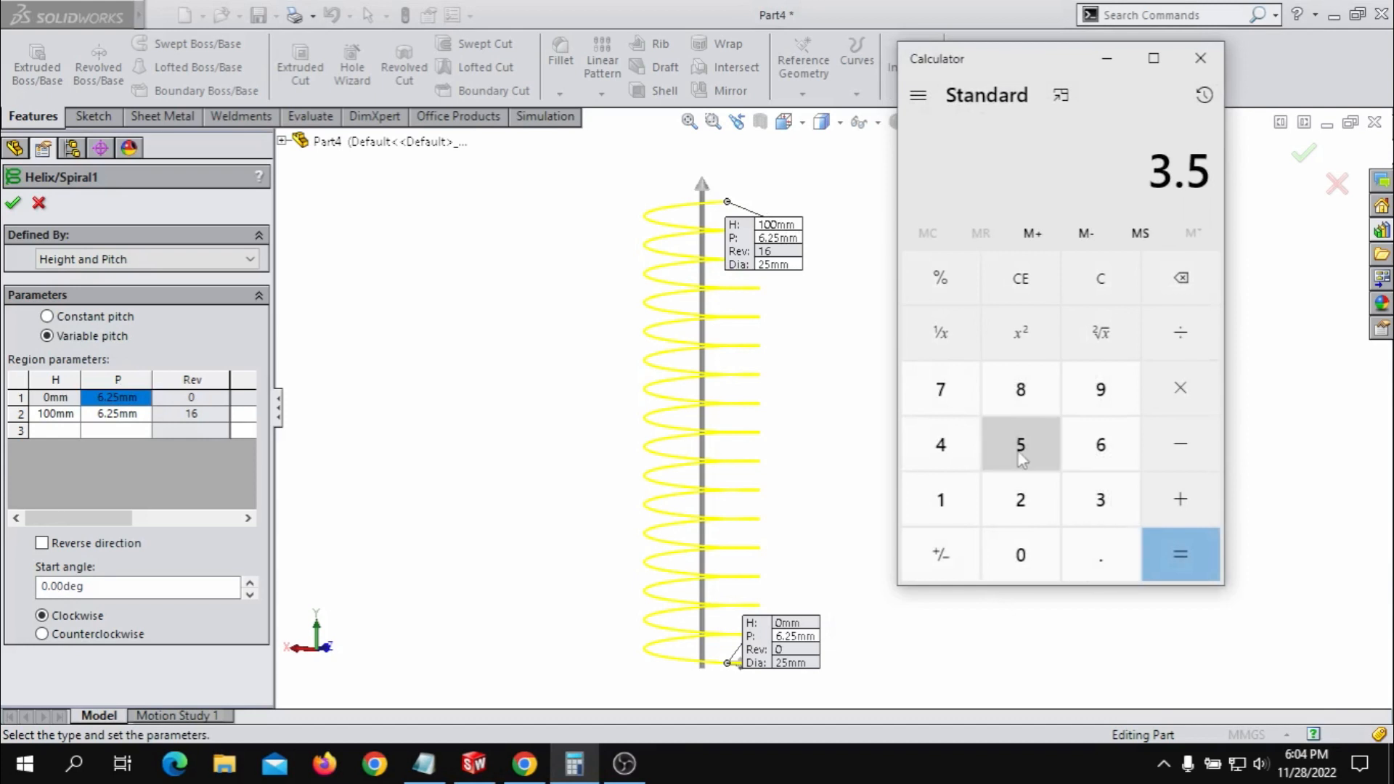
{"action": "left_click", "coordinate": [1107, 58]}
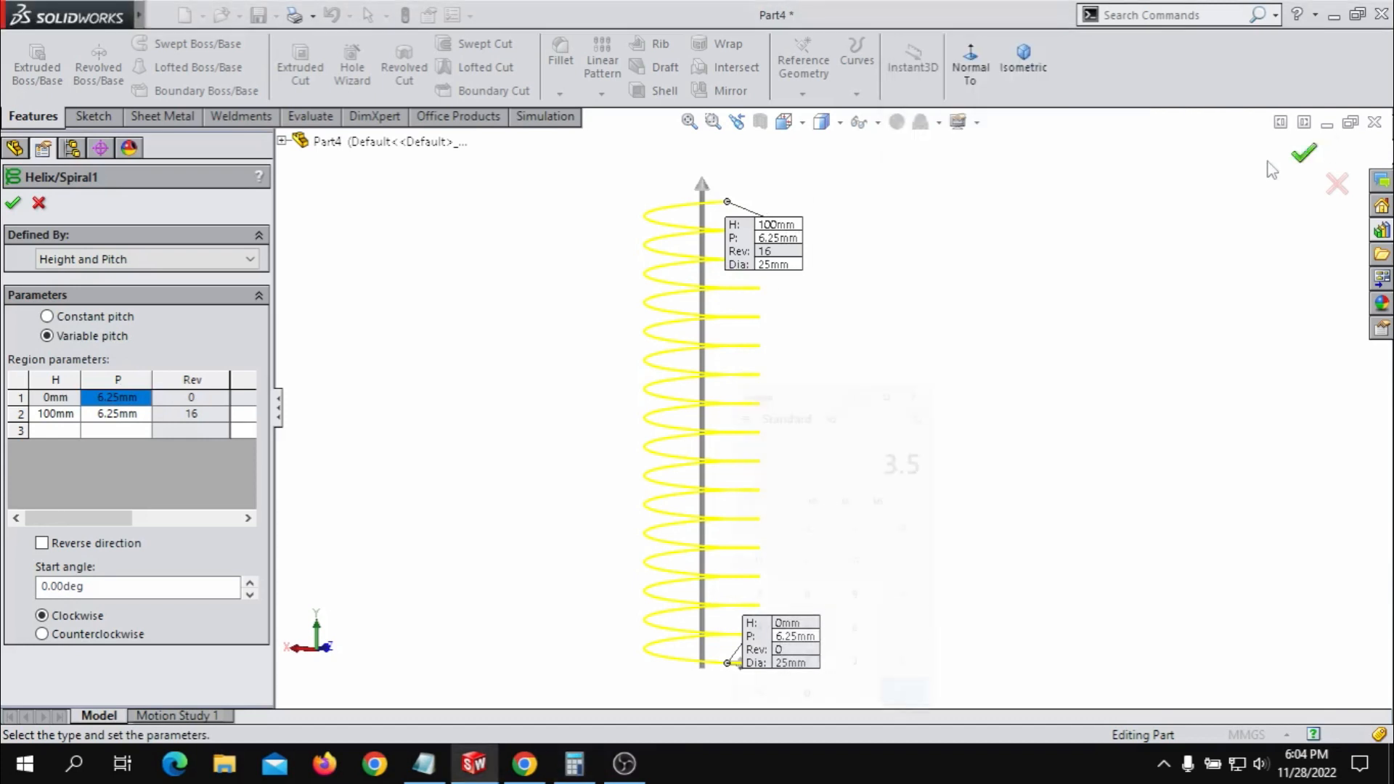
- Set the pitch at the helix's 0 mm height to 3.6 mm
{"action": "double_click", "coordinate": [102, 398]}
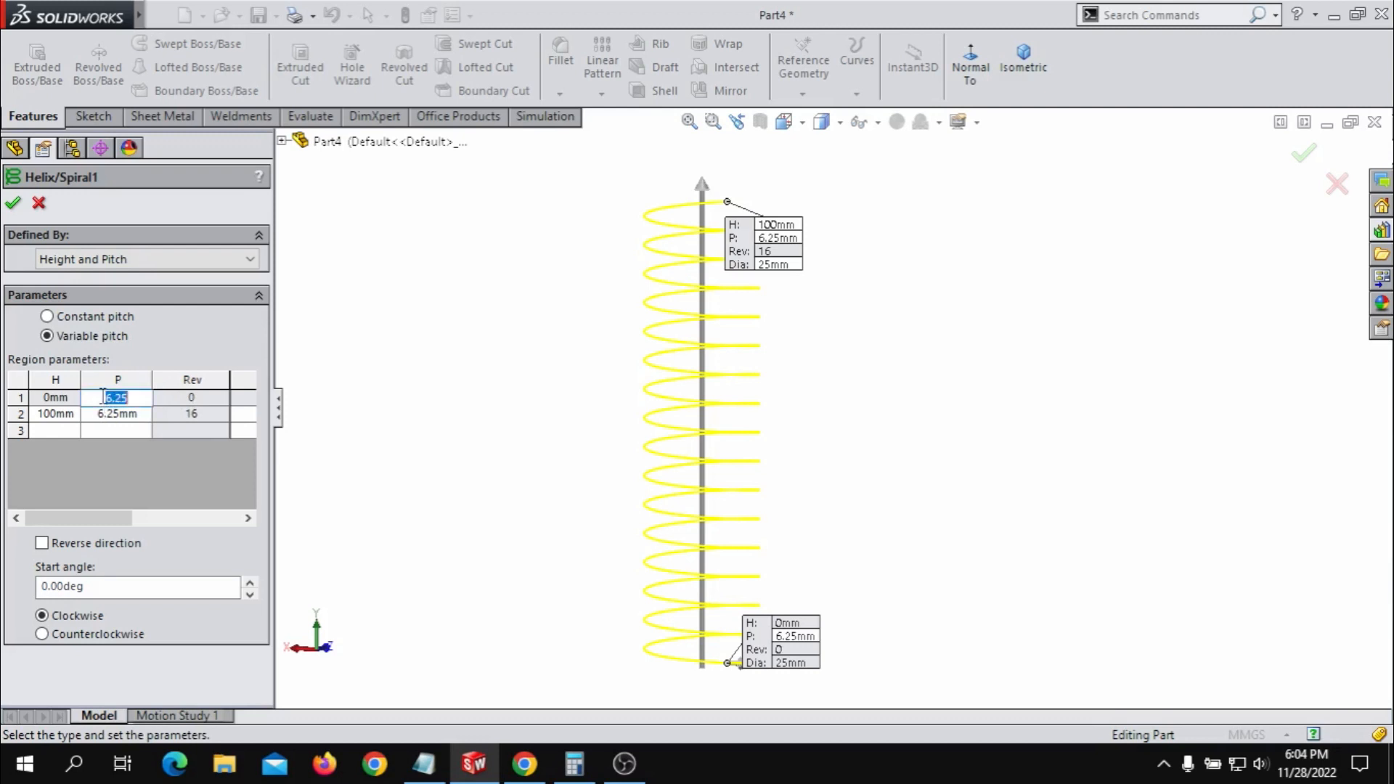
{"action": "type", "text": "3.6"}
{"action": "left_click", "coordinate": [361, 382]}
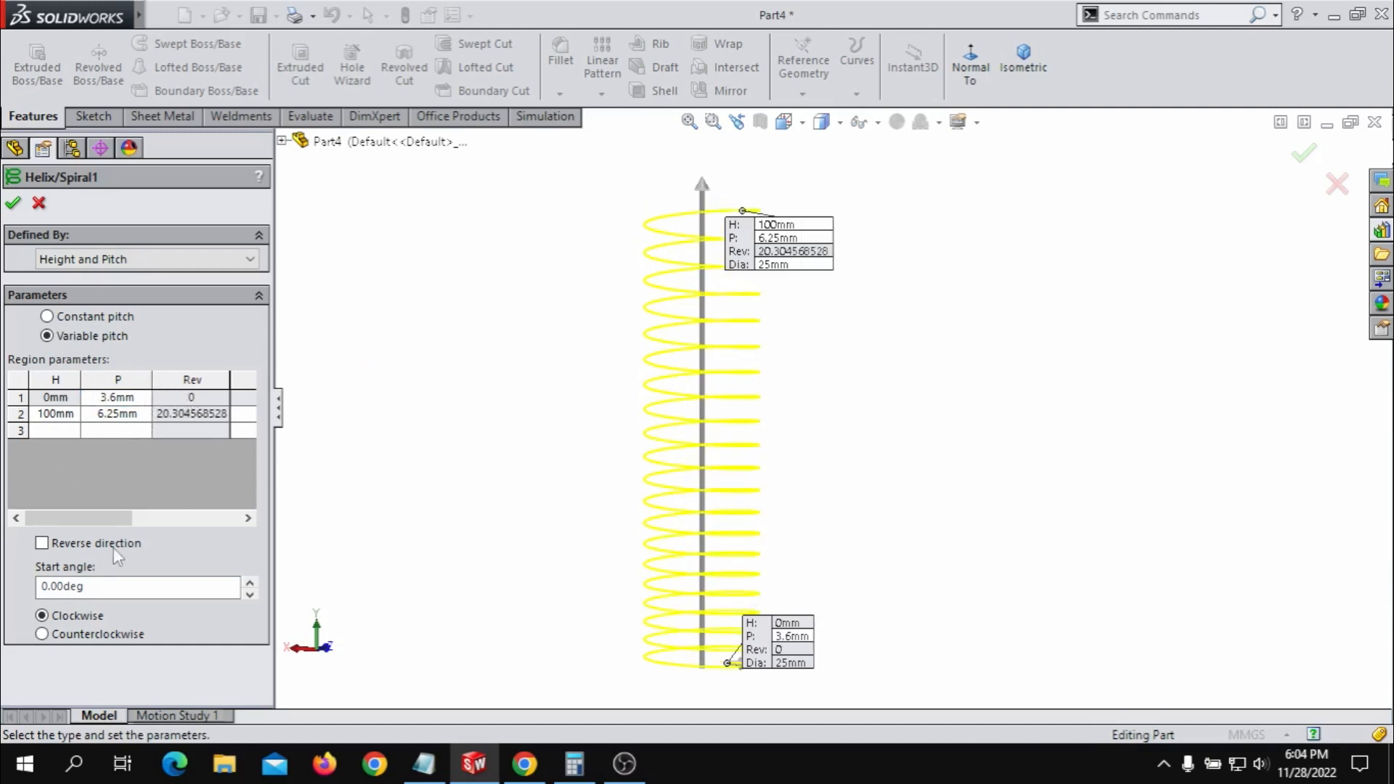
- Set the height of the second helix region to 5 mm
{"action": "left_click", "coordinate": [45, 415]}
{"action": "type", "text": "5"}
{"action": "left_click", "coordinate": [124, 414]}
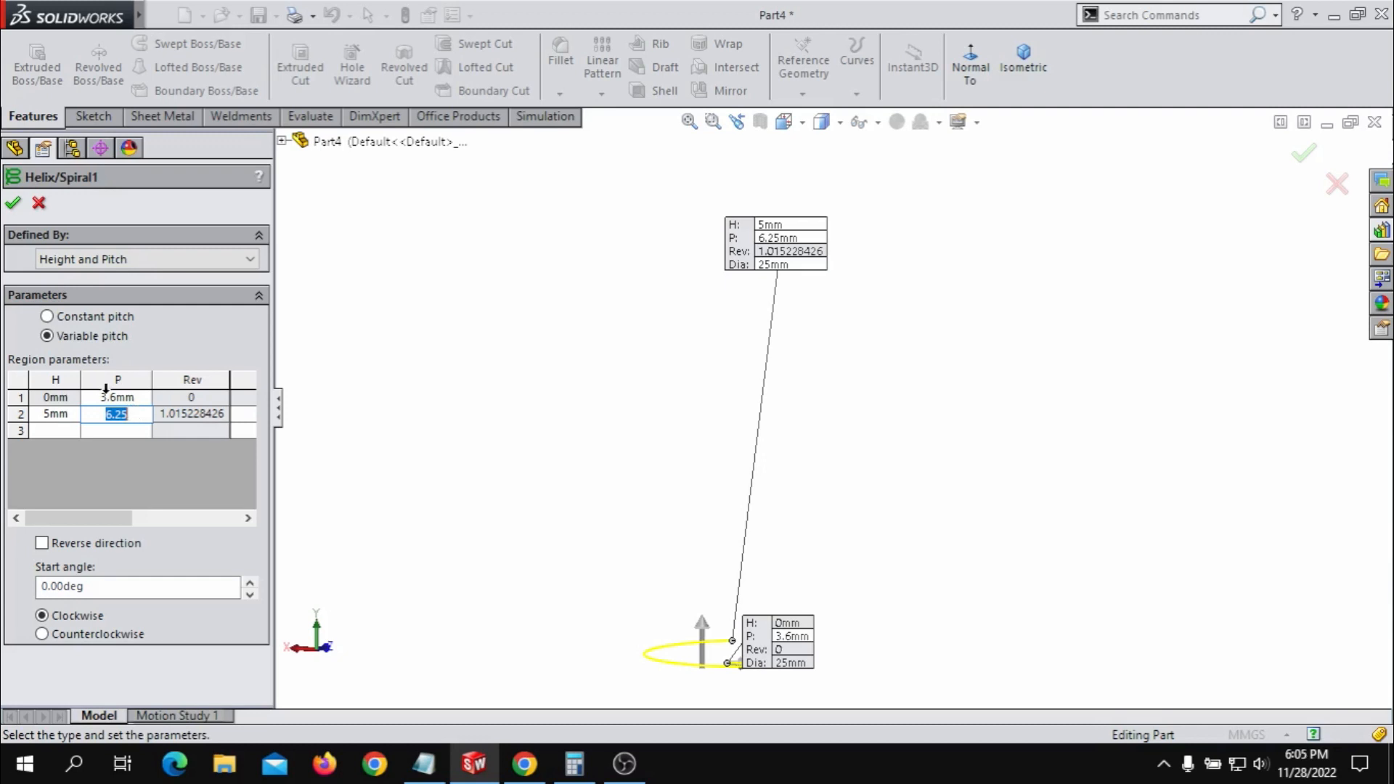
- Set the second helix region to a height of 7 mm and a pitch of 3.6 mm
{"action": "left_click", "coordinate": [76, 416]}
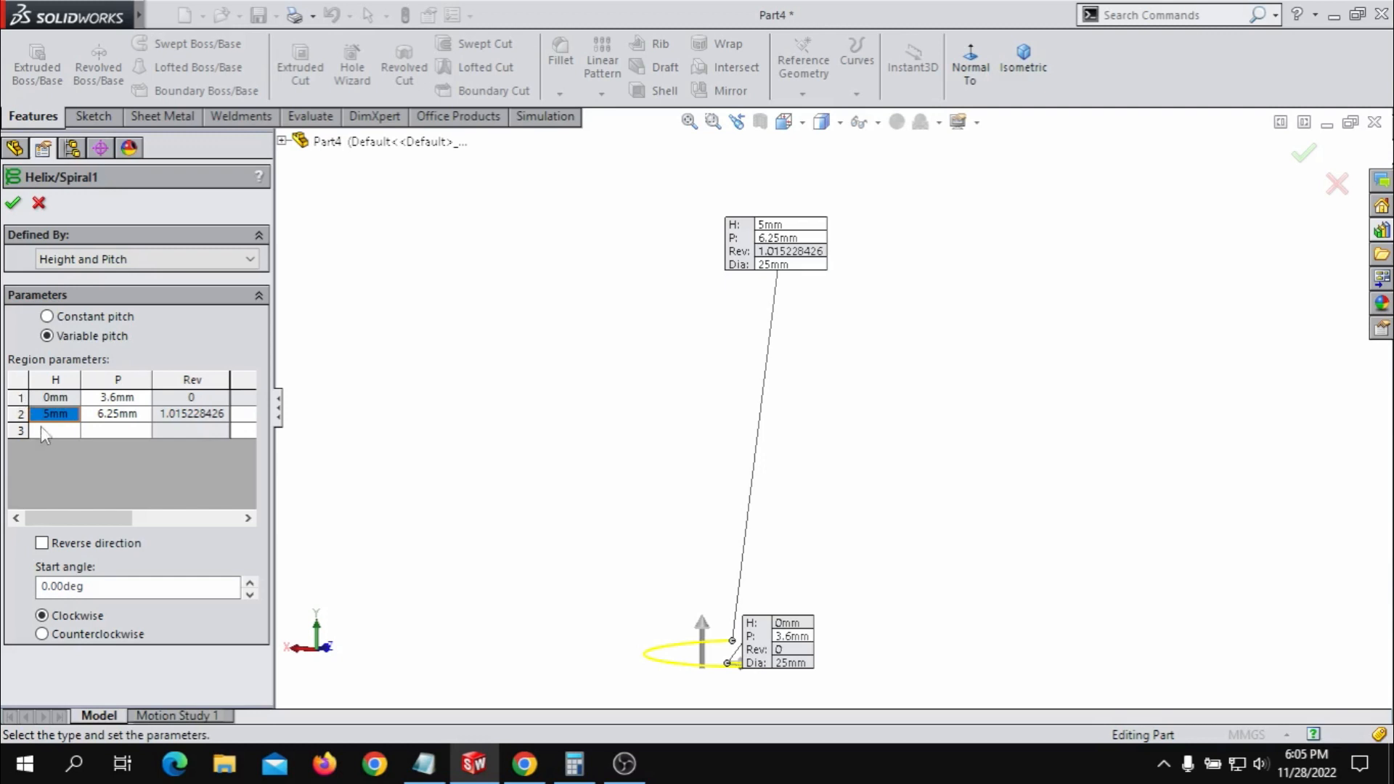
{"action": "left_click", "coordinate": [80, 415]}
{"action": "double_click", "coordinate": [57, 417]}
{"action": "type", "text": "7"}
{"action": "key", "text": "Tab"}
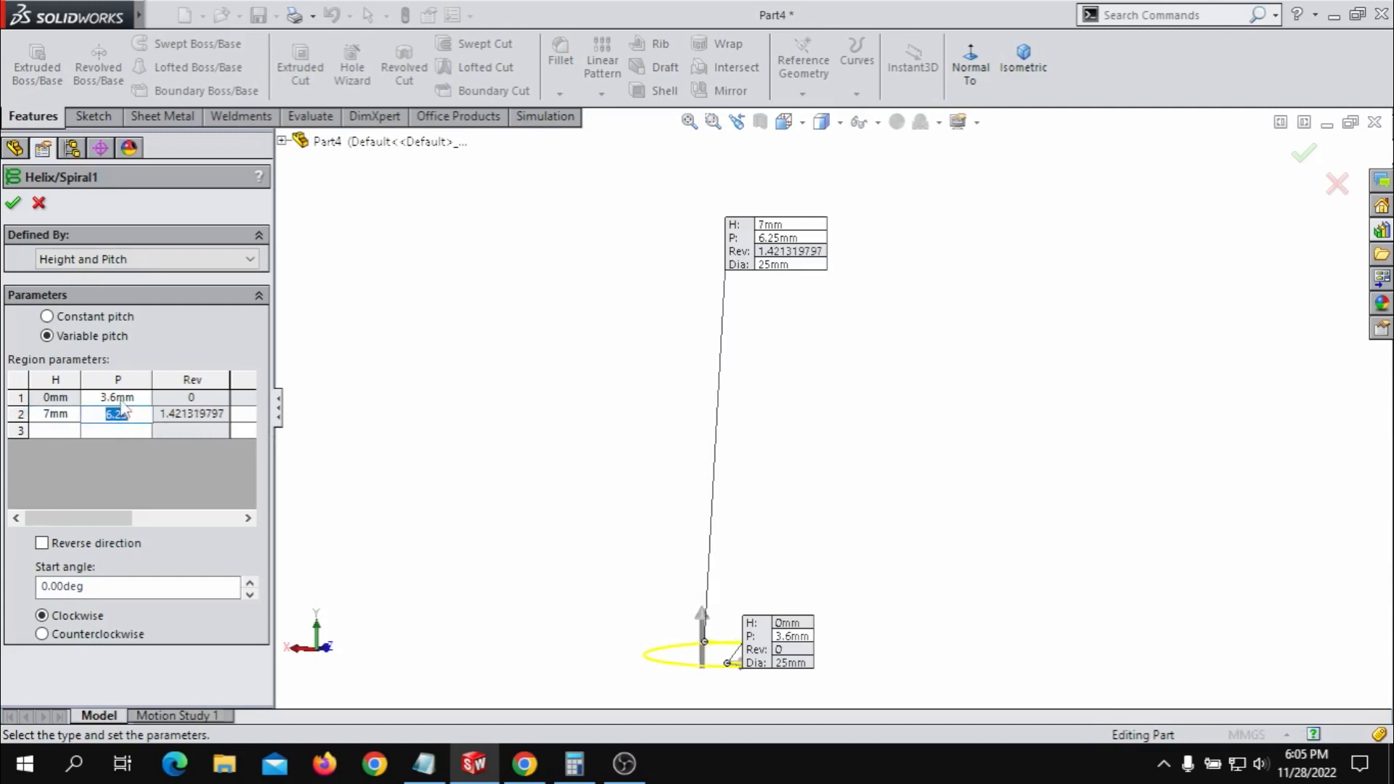
{"action": "type", "text": "3.6"}
{"action": "key", "text": "Return"}
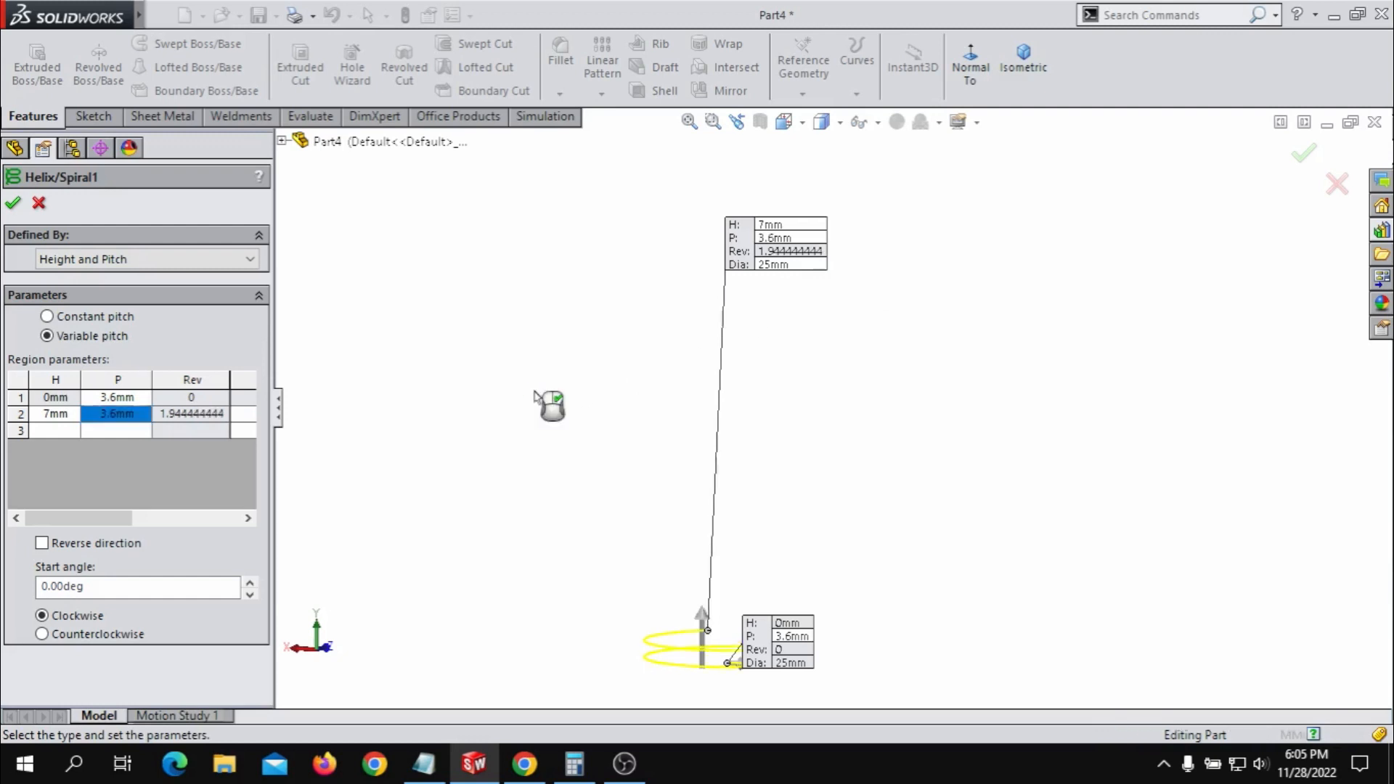
- Add a third helix region with a height of 12 mm and a pitch of 6.25 mm
{"action": "scroll", "coordinate": [742, 502], "scroll_direction": "down", "scroll_amount": 2}
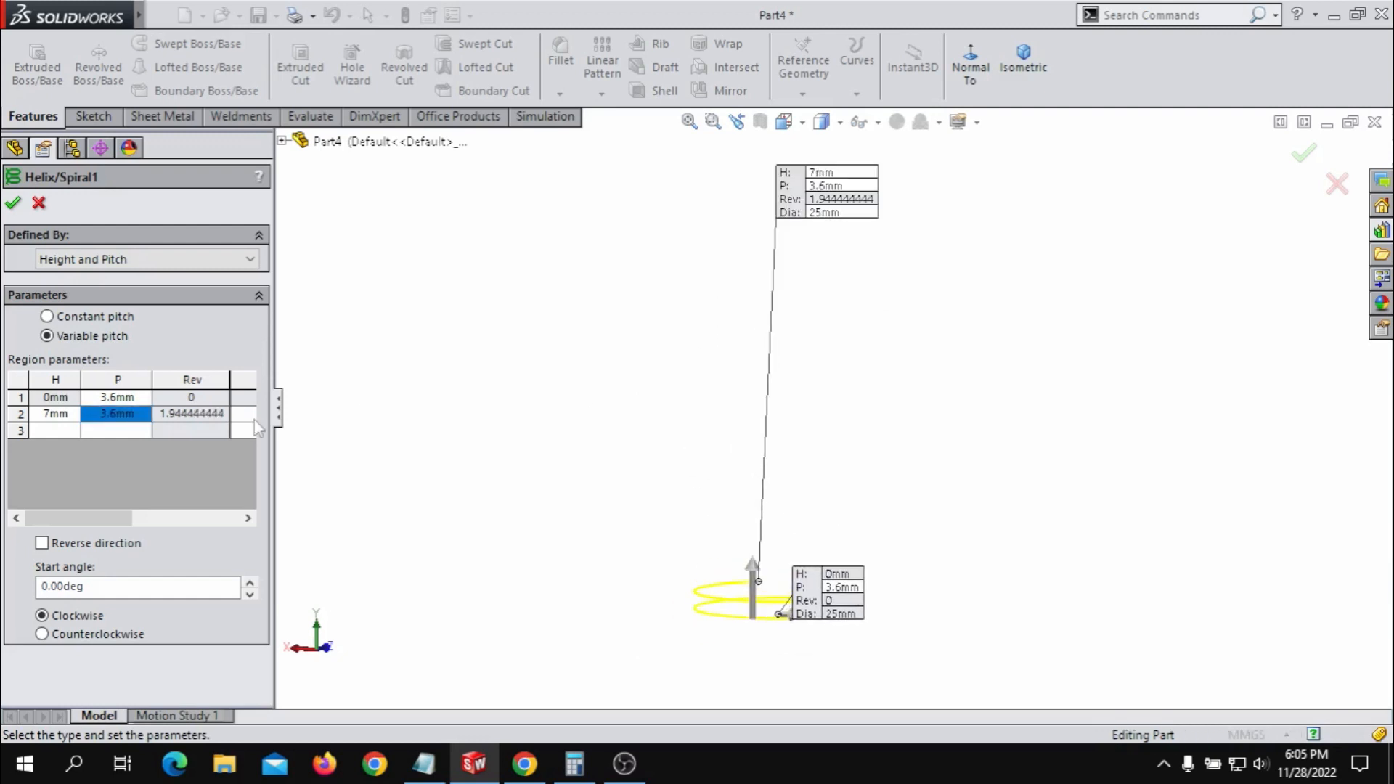
{"action": "left_click", "coordinate": [57, 431]}
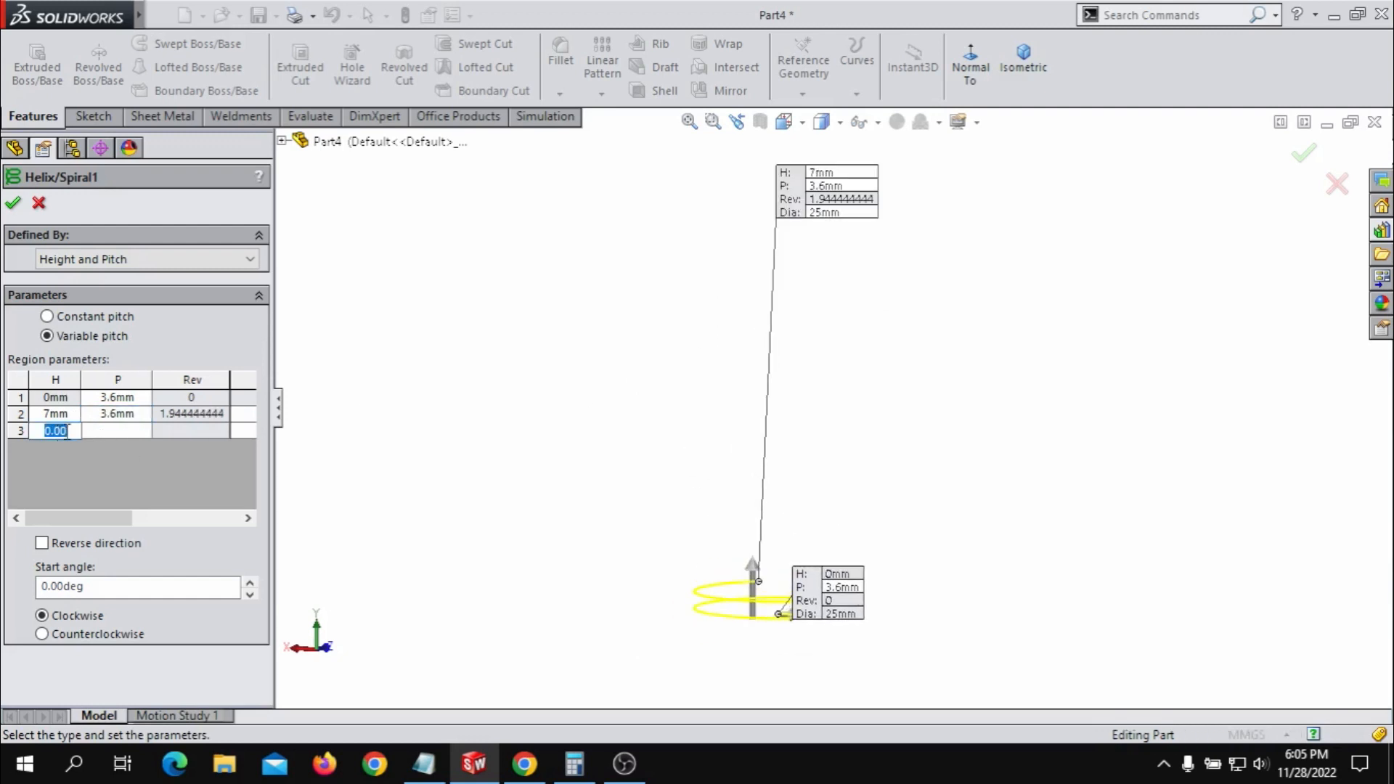
{"action": "type", "text": "12"}
{"action": "left_click", "coordinate": [118, 433]}
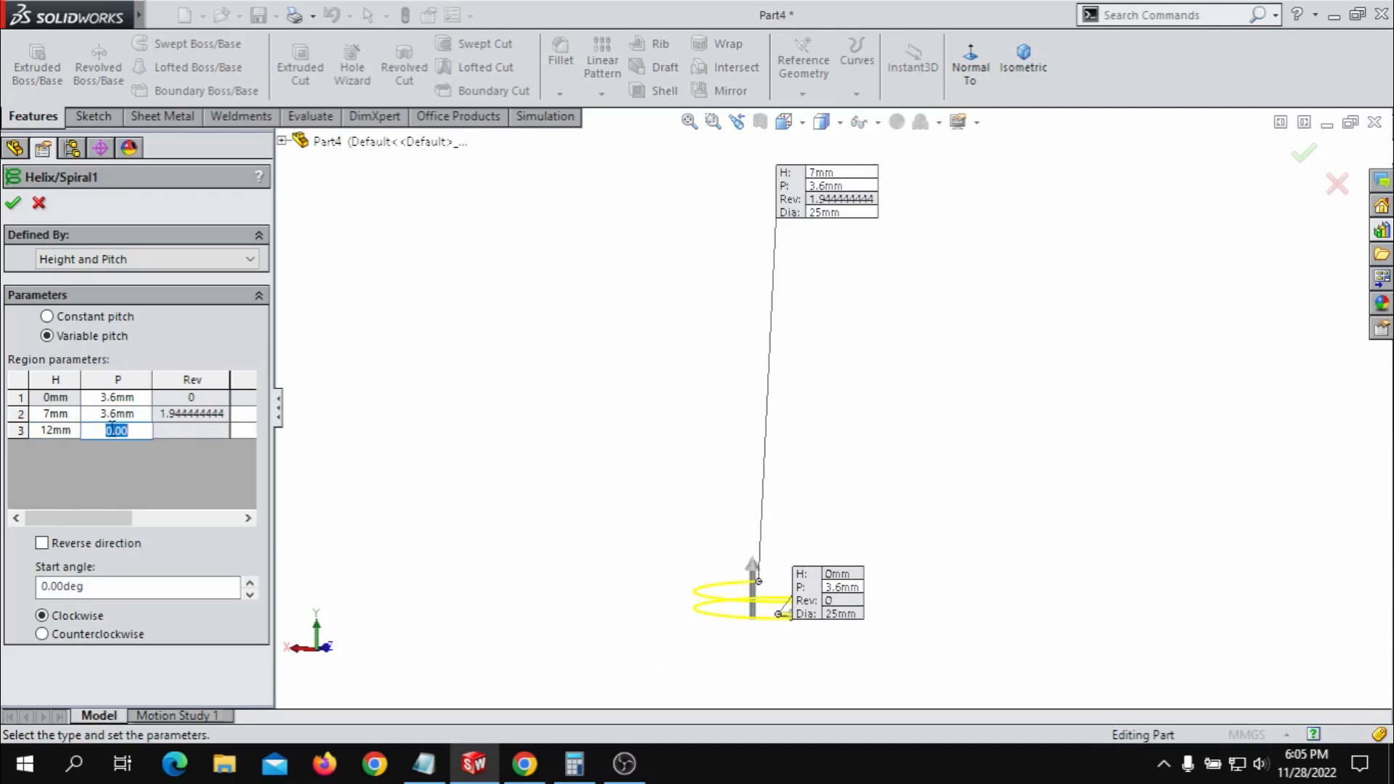
{"action": "type", "text": "6.25"}
{"action": "key", "text": "Return"}
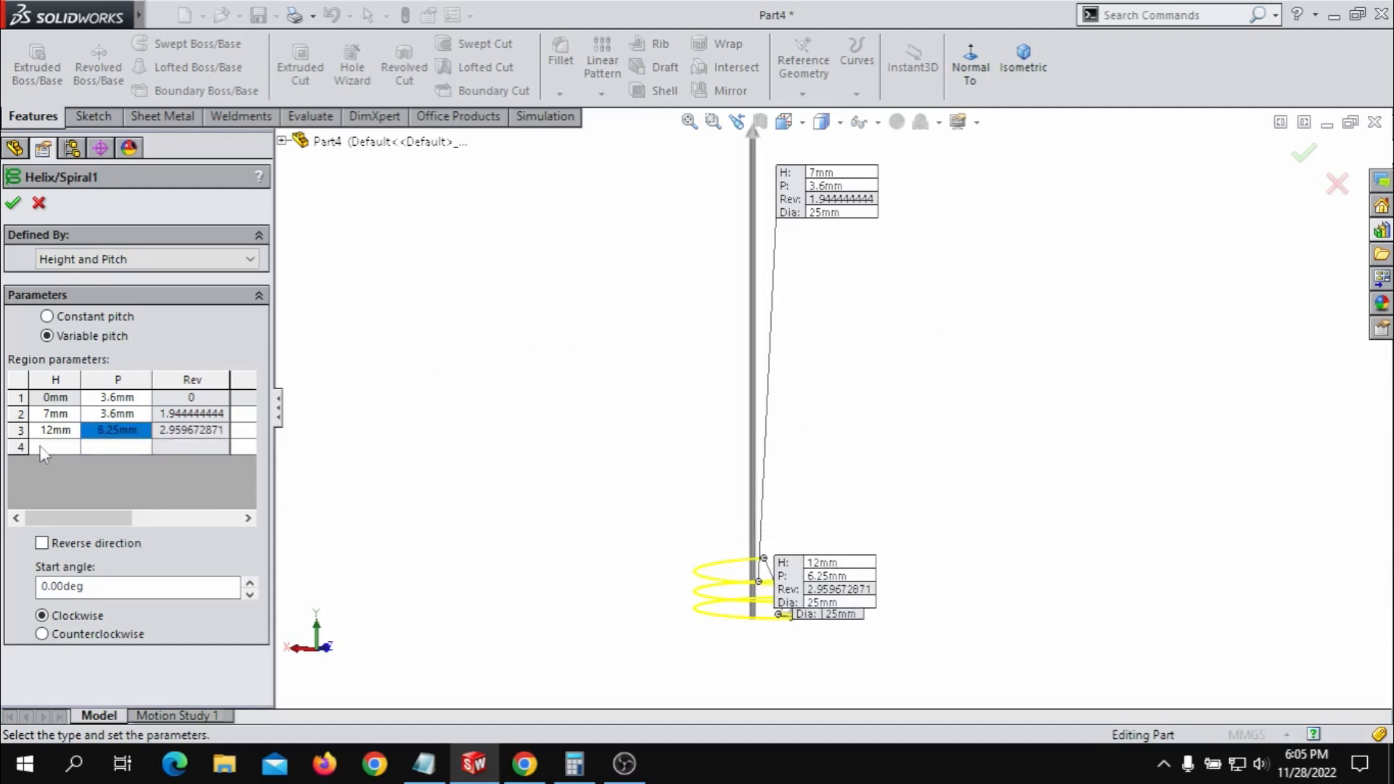
- Switch to Calculator, clear the old entry and subtract 12 from 100 to find the fourth region's height
{"action": "left_click", "coordinate": [41, 448]}
{"action": "left_click", "coordinate": [574, 764]}
{"action": "left_click", "coordinate": [954, 503]}
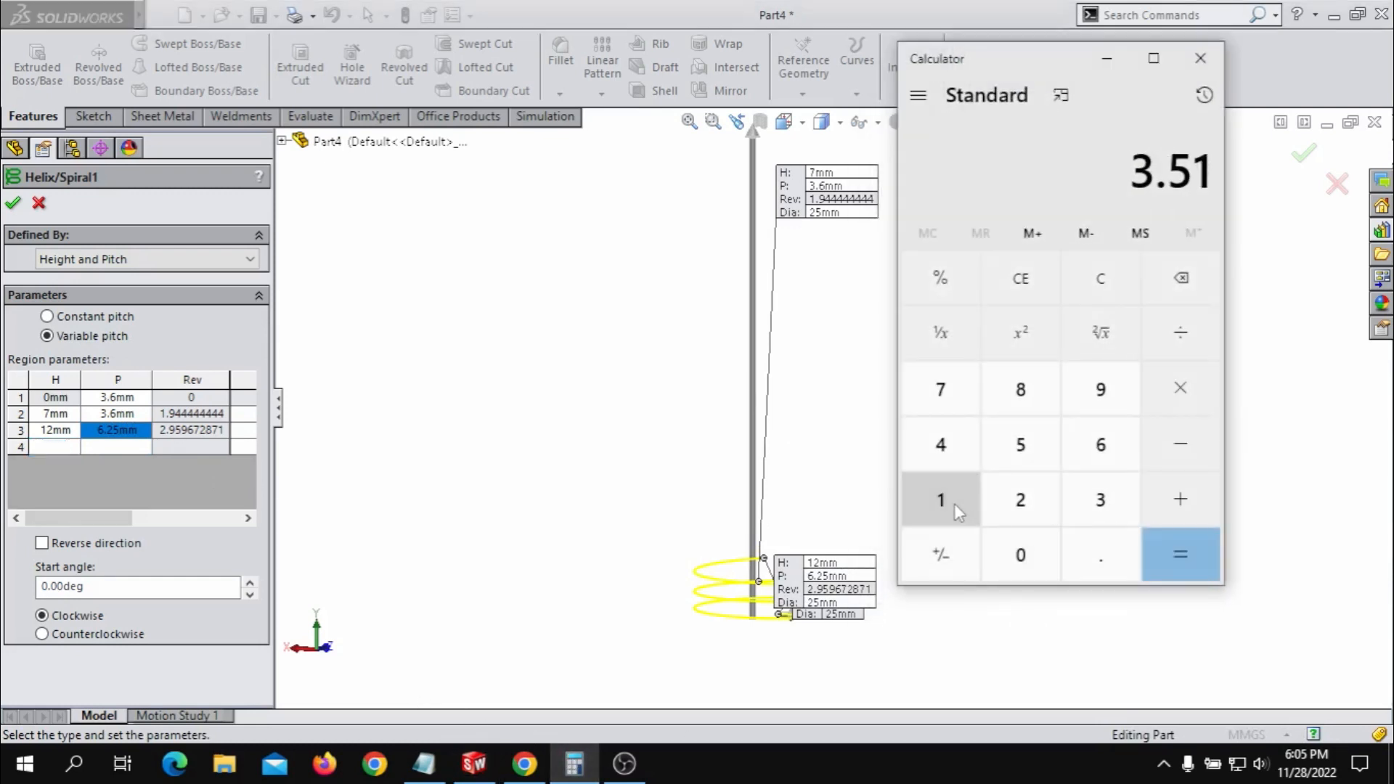
{"action": "left_click", "coordinate": [1022, 294]}
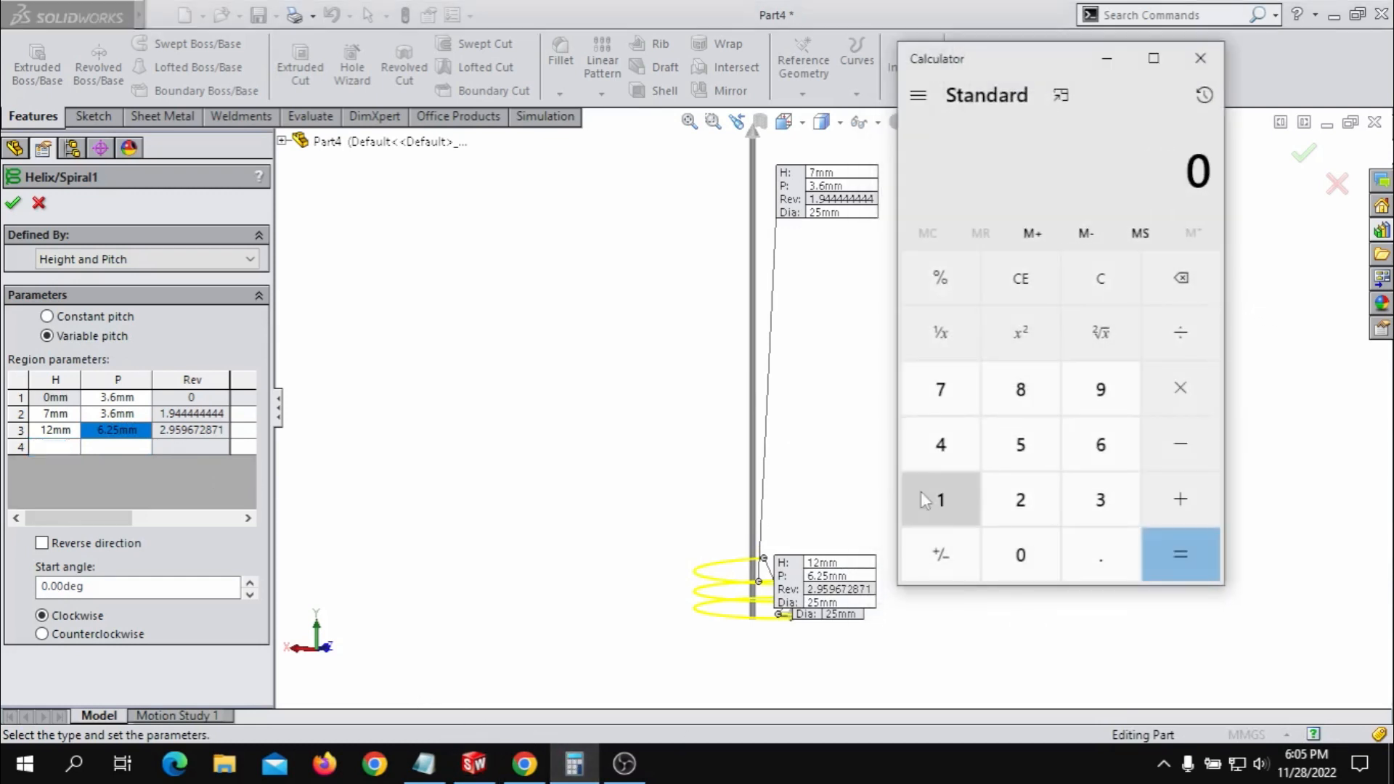
{"action": "left_click", "coordinate": [944, 497]}
{"action": "double_click", "coordinate": [1031, 563]}
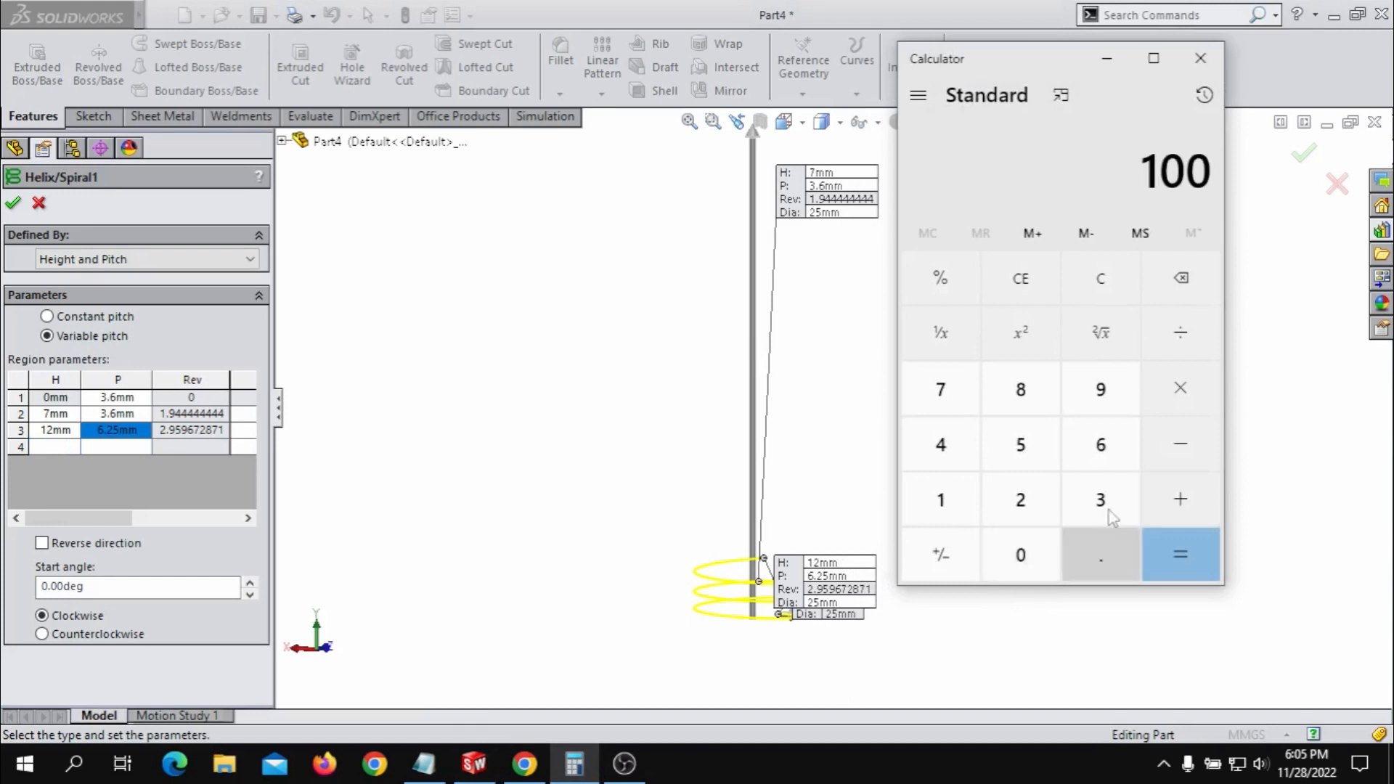
{"action": "left_click", "coordinate": [1169, 448]}
{"action": "left_click", "coordinate": [941, 500]}
{"action": "left_click", "coordinate": [1030, 495]}
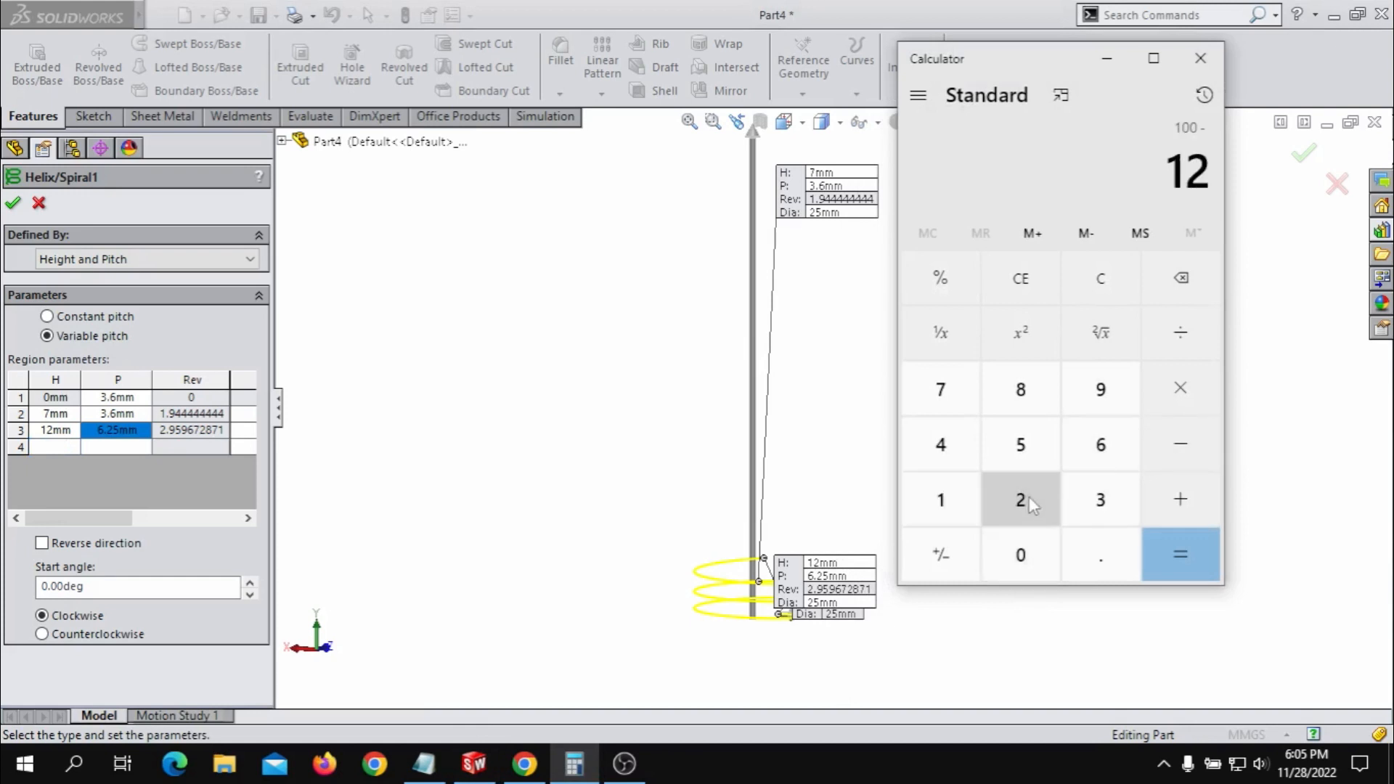
{"action": "left_click", "coordinate": [1157, 548]}
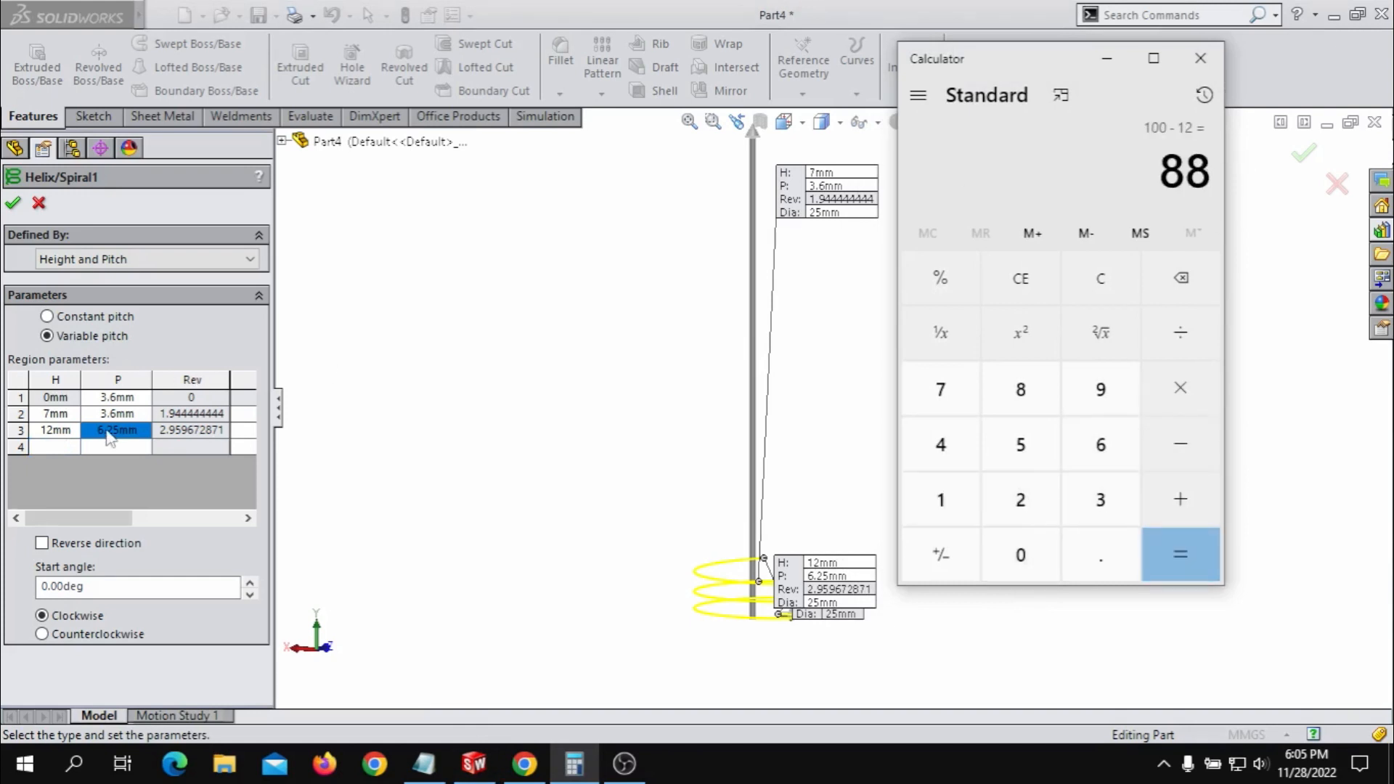
- Add a fourth helix region with a height of 88 mm and a pitch of 6.26 mm
{"action": "left_click", "coordinate": [59, 447]}
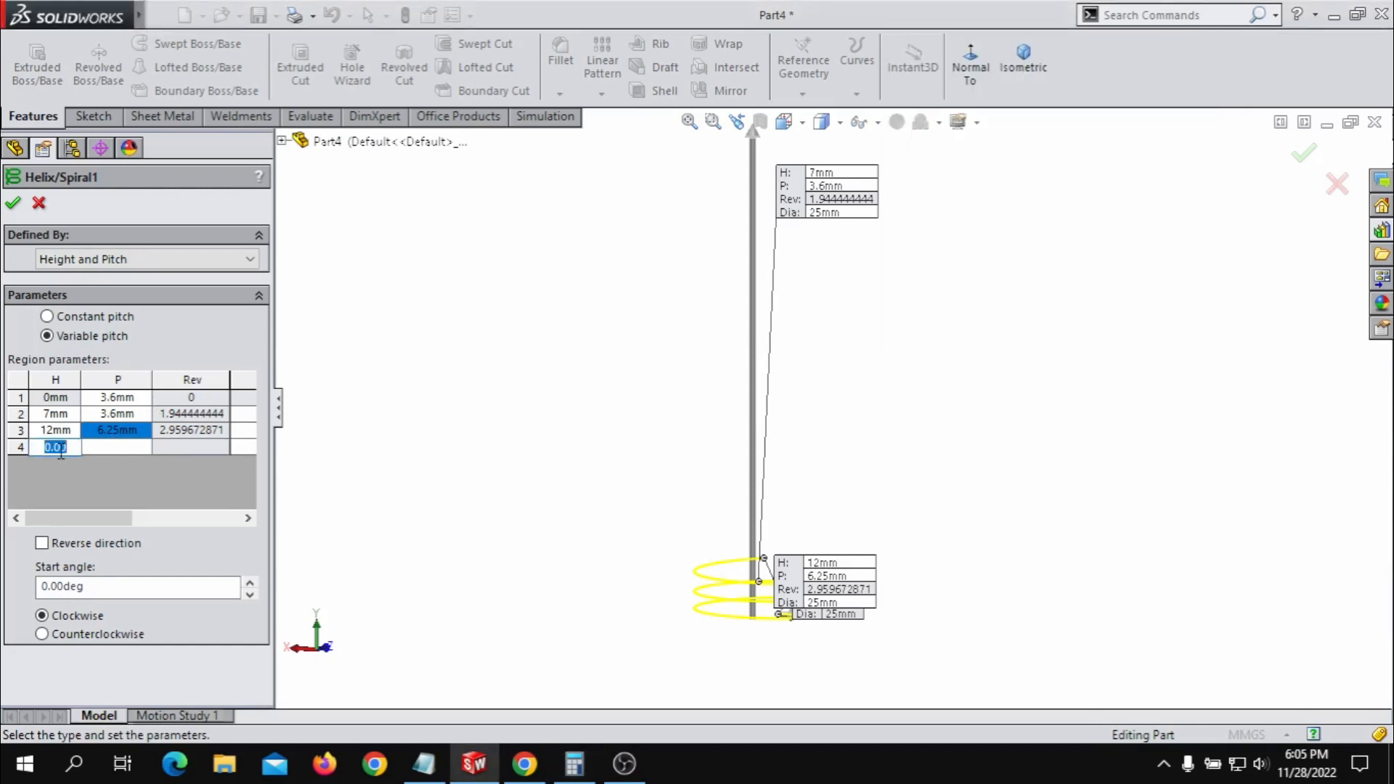
{"action": "type", "text": "88"}
{"action": "left_click", "coordinate": [112, 448]}
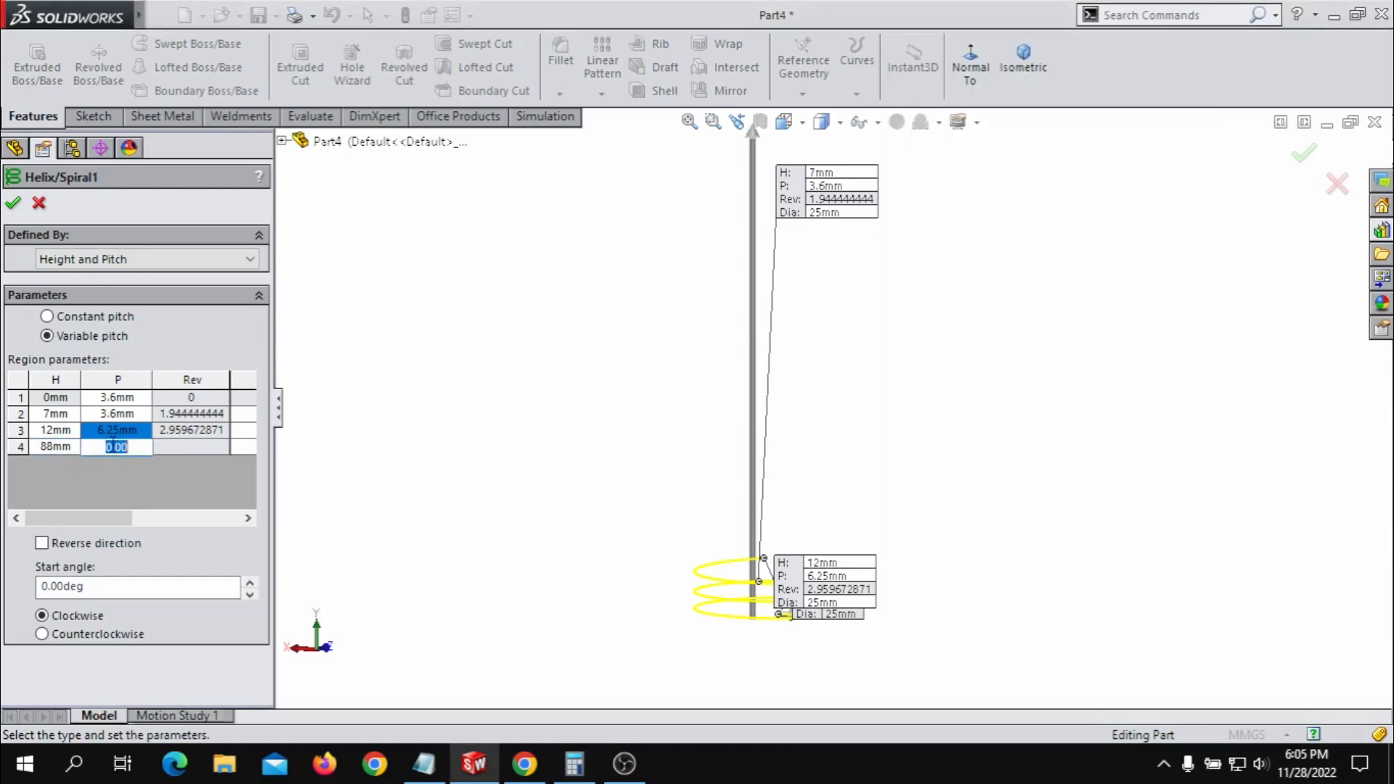
{"action": "type", "text": "6.26"}
{"action": "key", "text": "Return"}
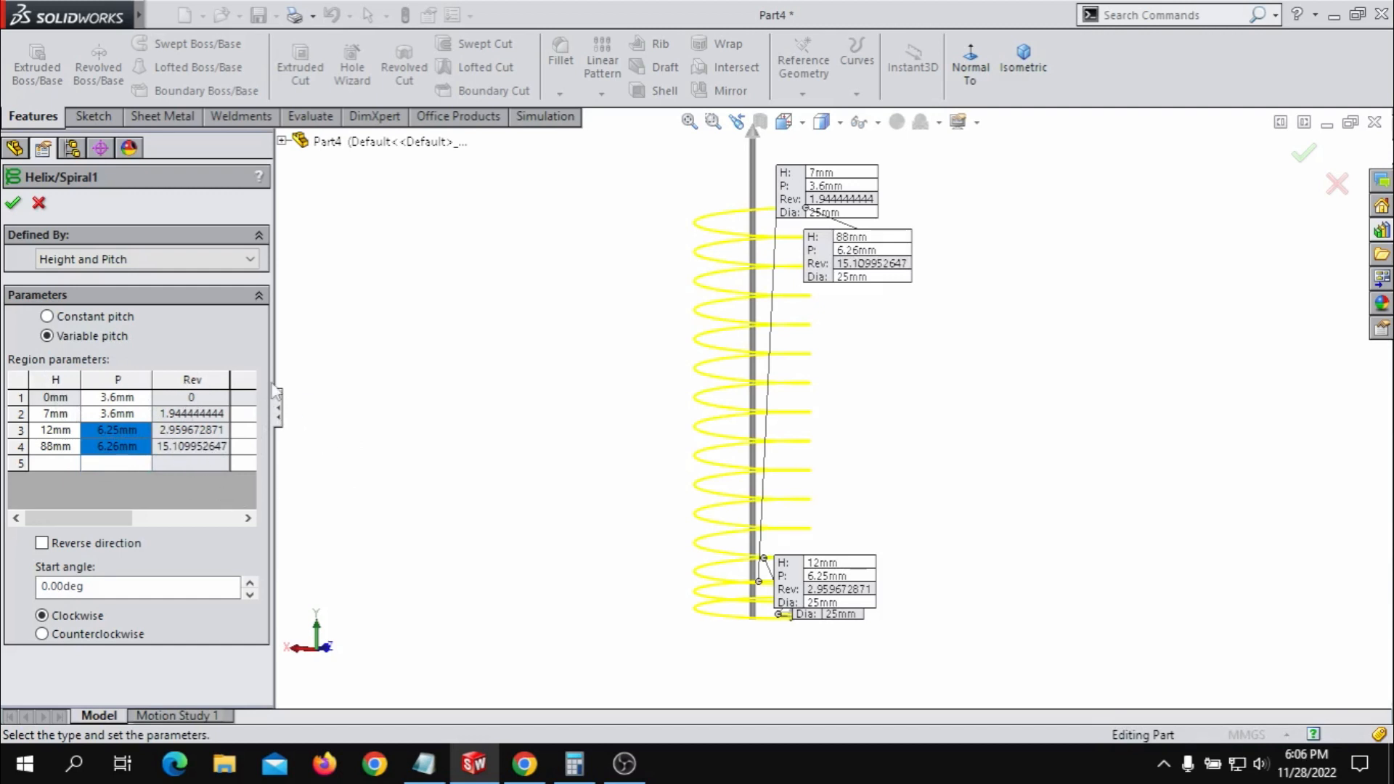
- Add a fifth helix region with a height of 93 mm and a pitch of 3.6 mm
{"action": "left_click_drag", "start_coordinate": [279, 387], "coordinate": [335, 389]}
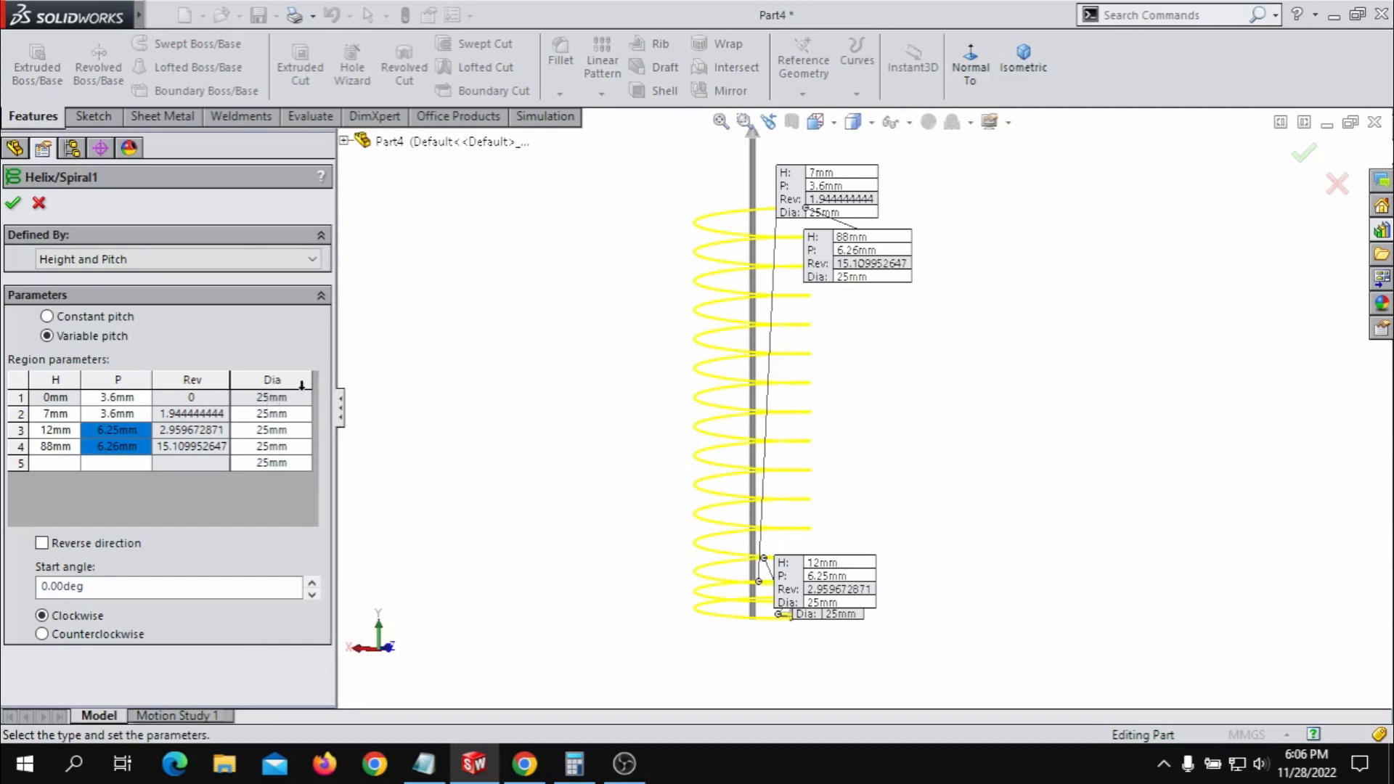
{"action": "left_click", "coordinate": [56, 465]}
{"action": "type", "text": "93"}
{"action": "key", "text": "Tab"}
{"action": "type", "text": "3."}
{"action": "type", "text": "6mm"}
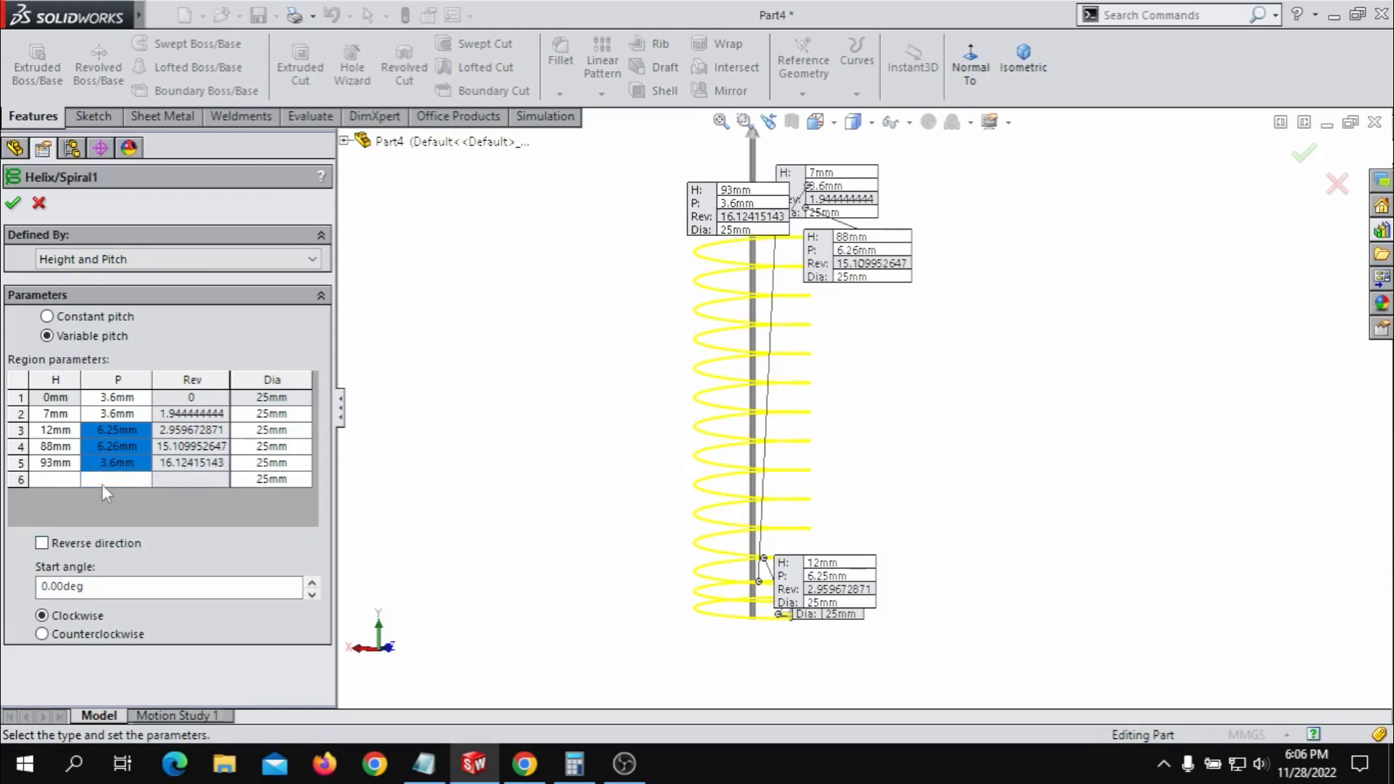
- Add a sixth helix region with a height of 100 mm and a pitch of 3.6 mm
{"action": "left_click", "coordinate": [53, 479]}
{"action": "type", "text": "100"}
{"action": "left_click", "coordinate": [109, 479]}
{"action": "type", "text": "3.6mm"}
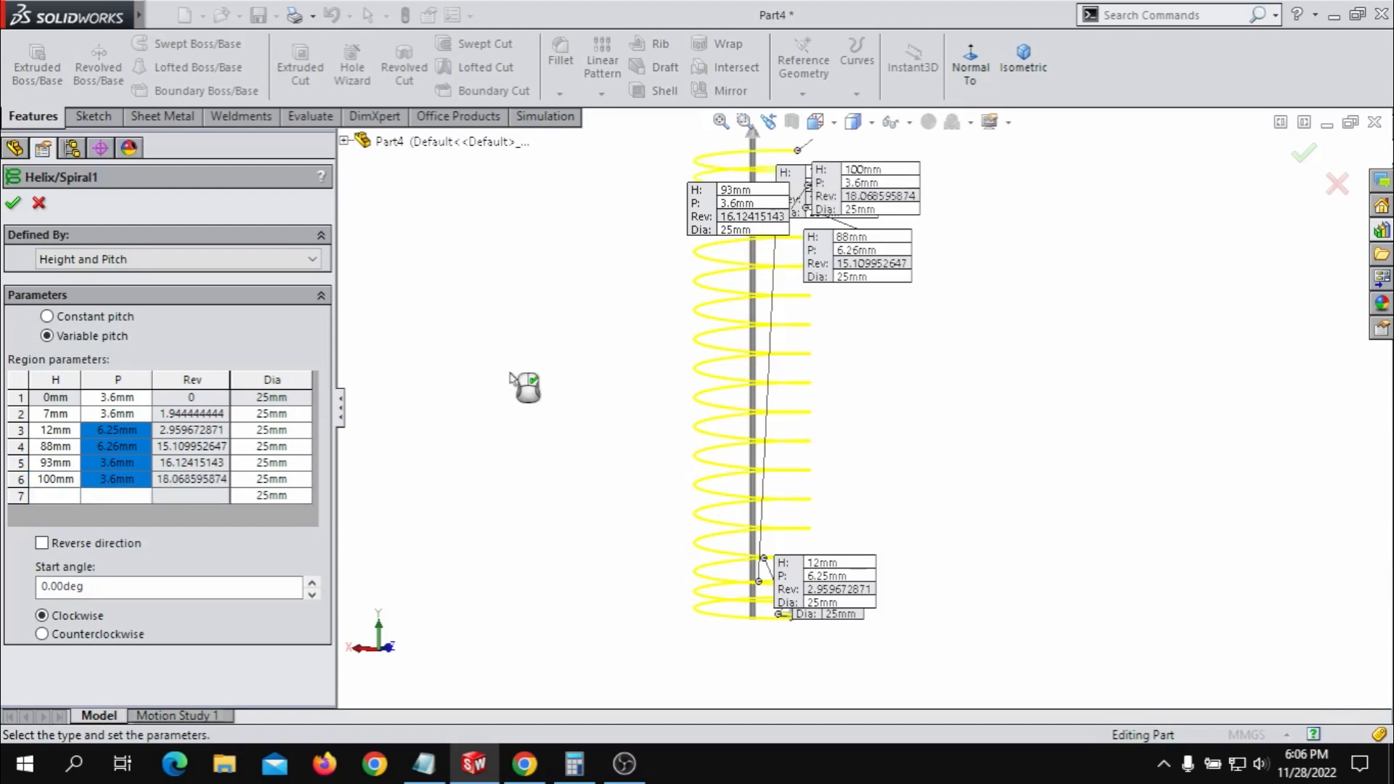
- Accept the six-region variable-pitch helix definition and rebuild the swept spring
{"action": "key", "text": "Return"}
{"action": "scroll", "coordinate": [835, 323], "scroll_direction": "up", "scroll_amount": 2}
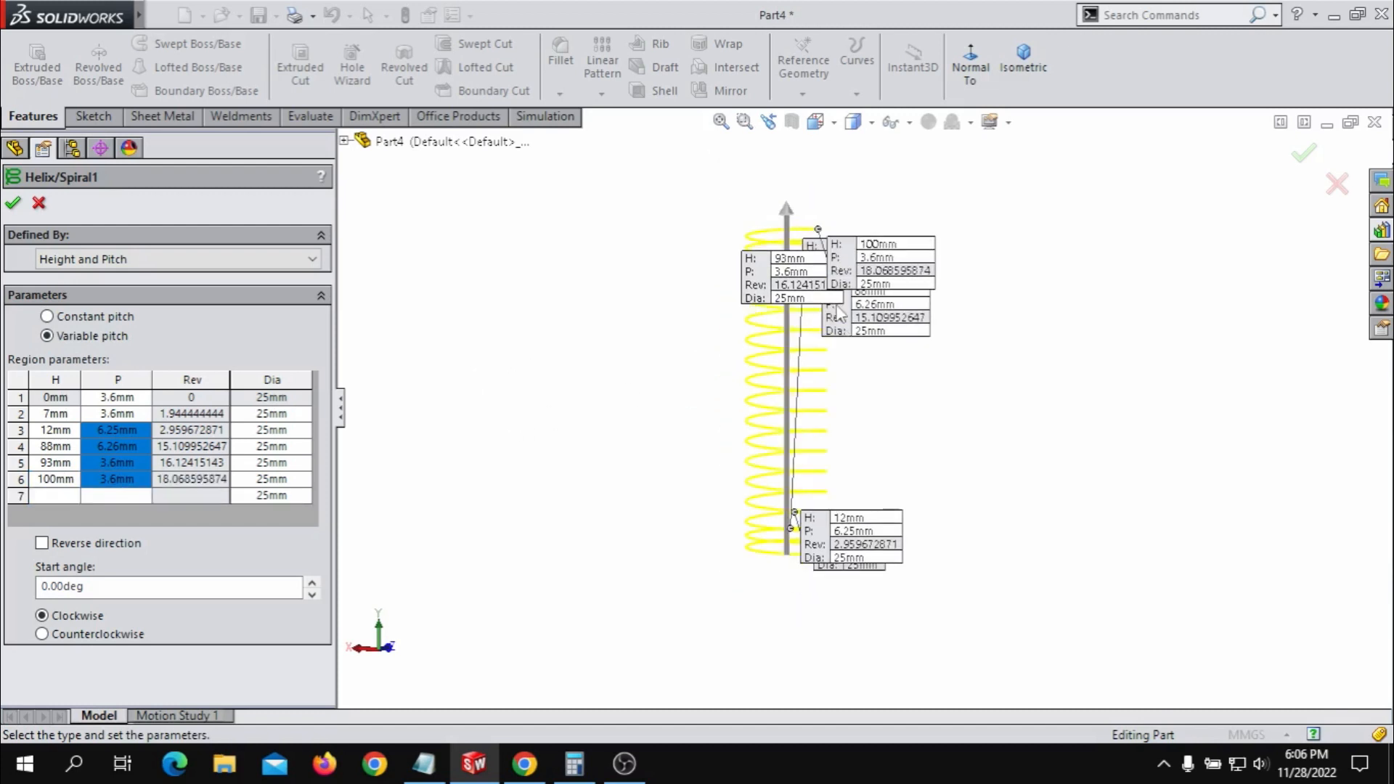
{"action": "left_click", "coordinate": [13, 205]}
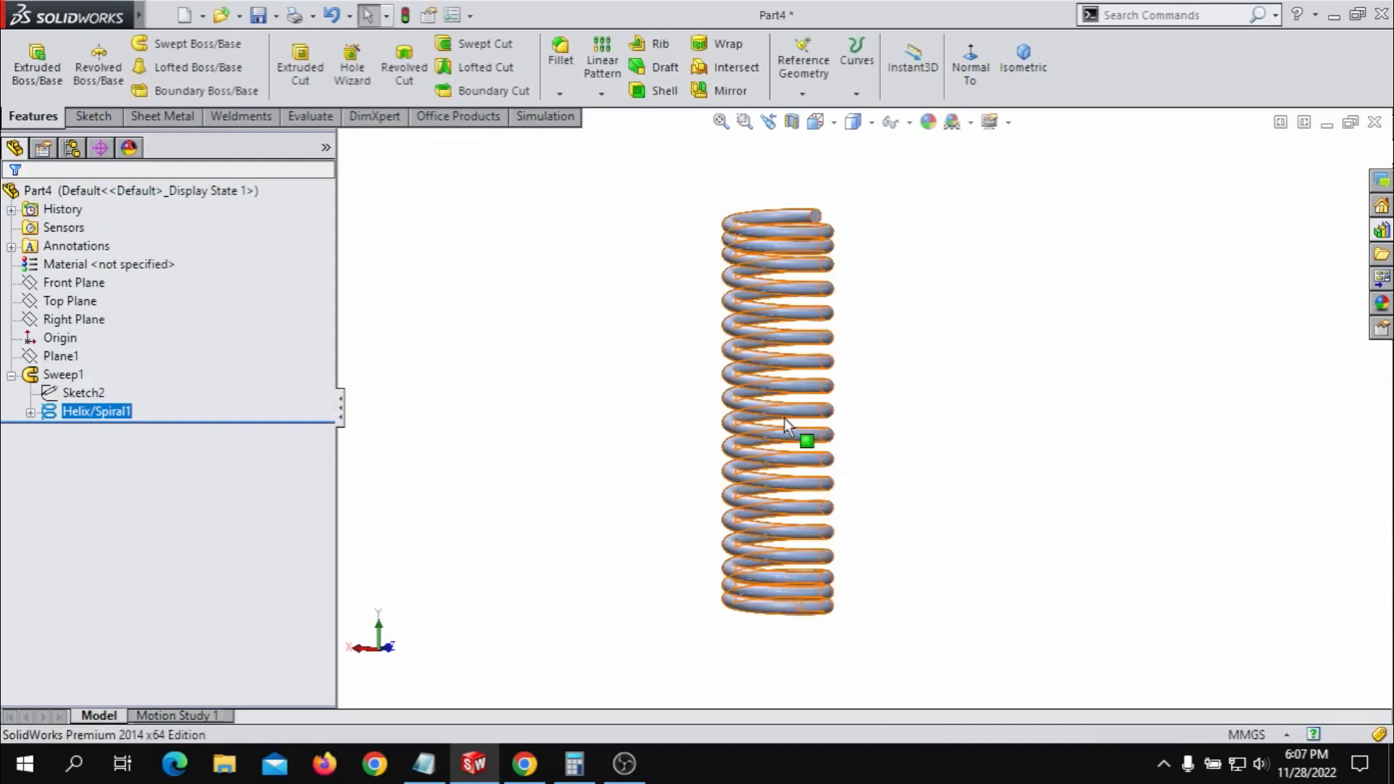
- Examine the coil spacing along the rebuilt spring and the tightly wound coils at both ends
{"action": "middle_click_drag", "start_coordinate": [934, 225], "coordinate": [686, 331]}
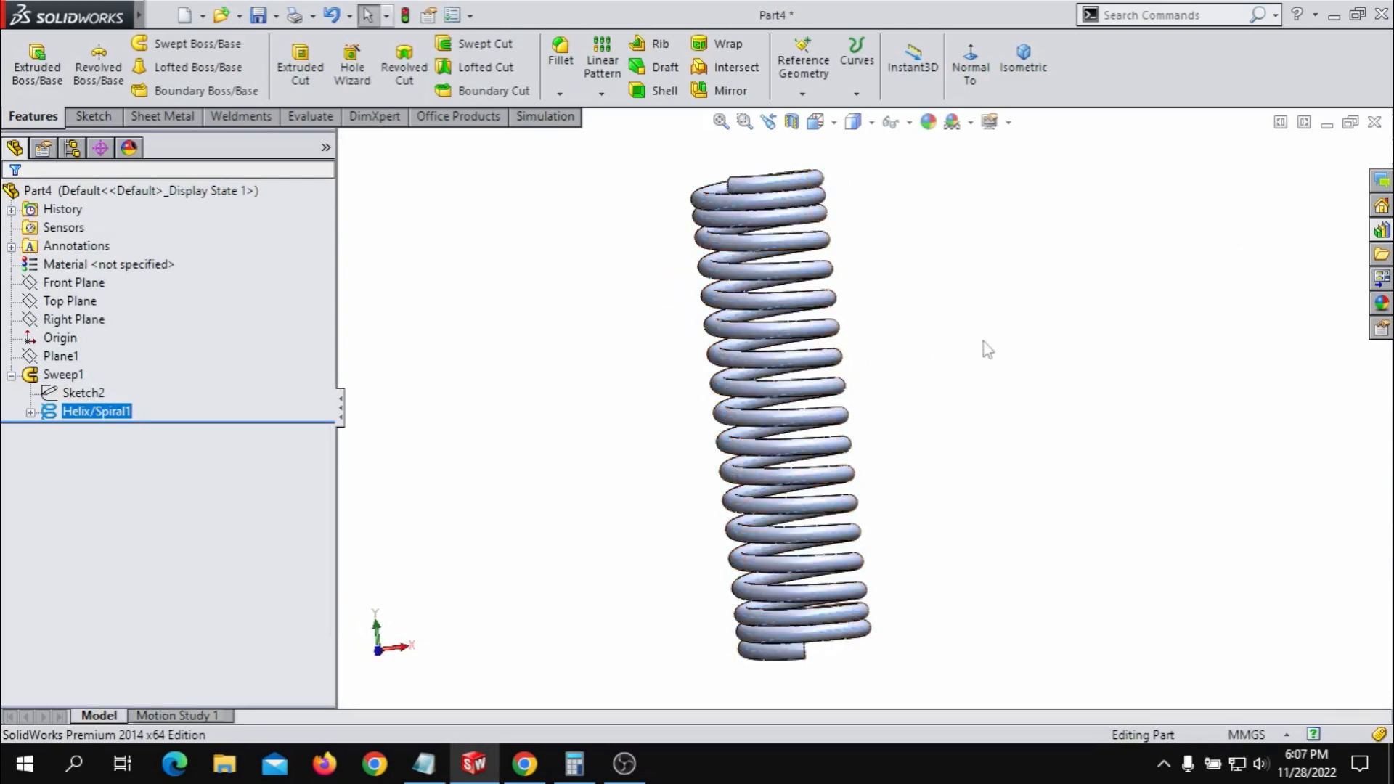
{"action": "scroll", "coordinate": [950, 356], "scroll_direction": "up", "scroll_amount": 3}
{"action": "scroll", "coordinate": [883, 370], "scroll_direction": "down", "scroll_amount": 1}
{"action": "middle_click_drag", "start_coordinate": [879, 371], "coordinate": [962, 302]}
{"action": "scroll", "coordinate": [804, 625], "scroll_direction": "down", "scroll_amount": 3}
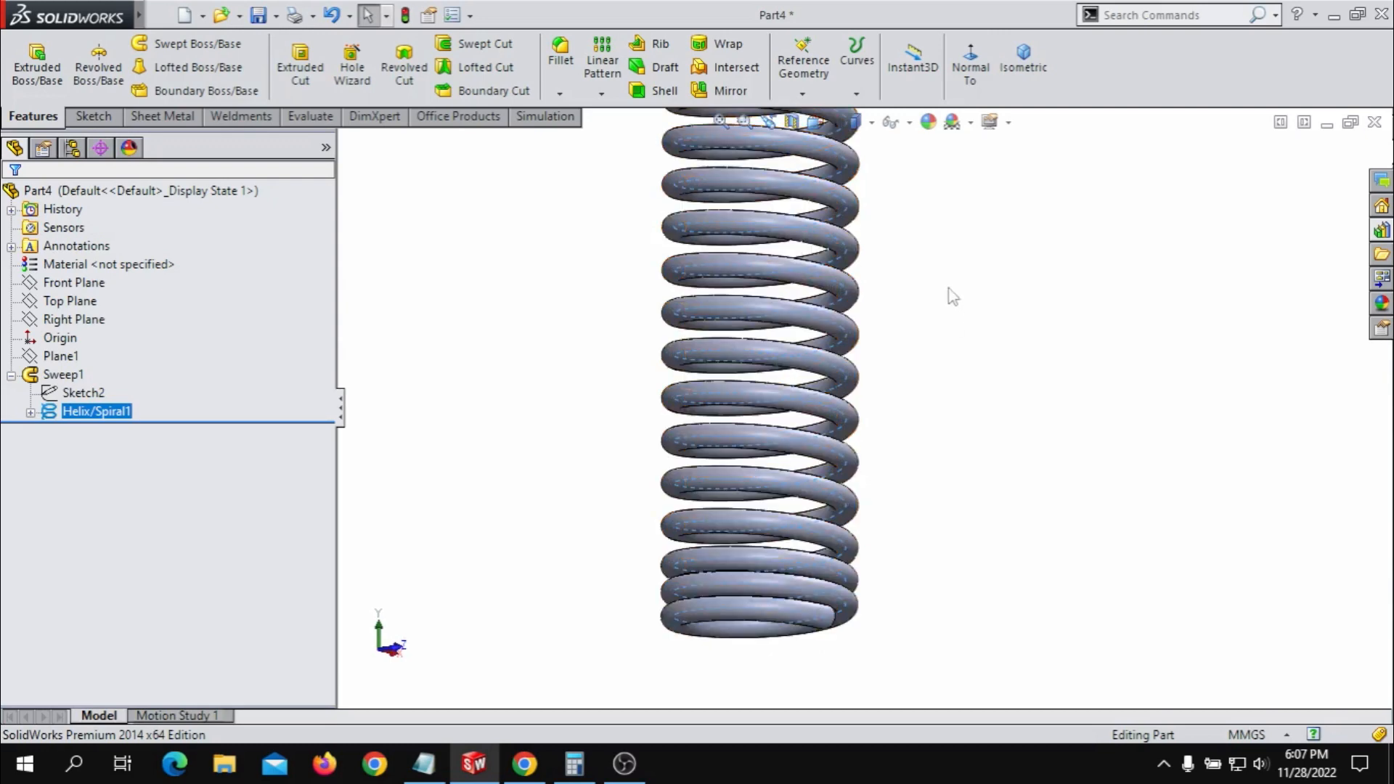
{"action": "scroll", "coordinate": [911, 245], "scroll_direction": "up", "scroll_amount": 2}
{"action": "scroll", "coordinate": [908, 247], "scroll_direction": "up", "scroll_amount": 1}
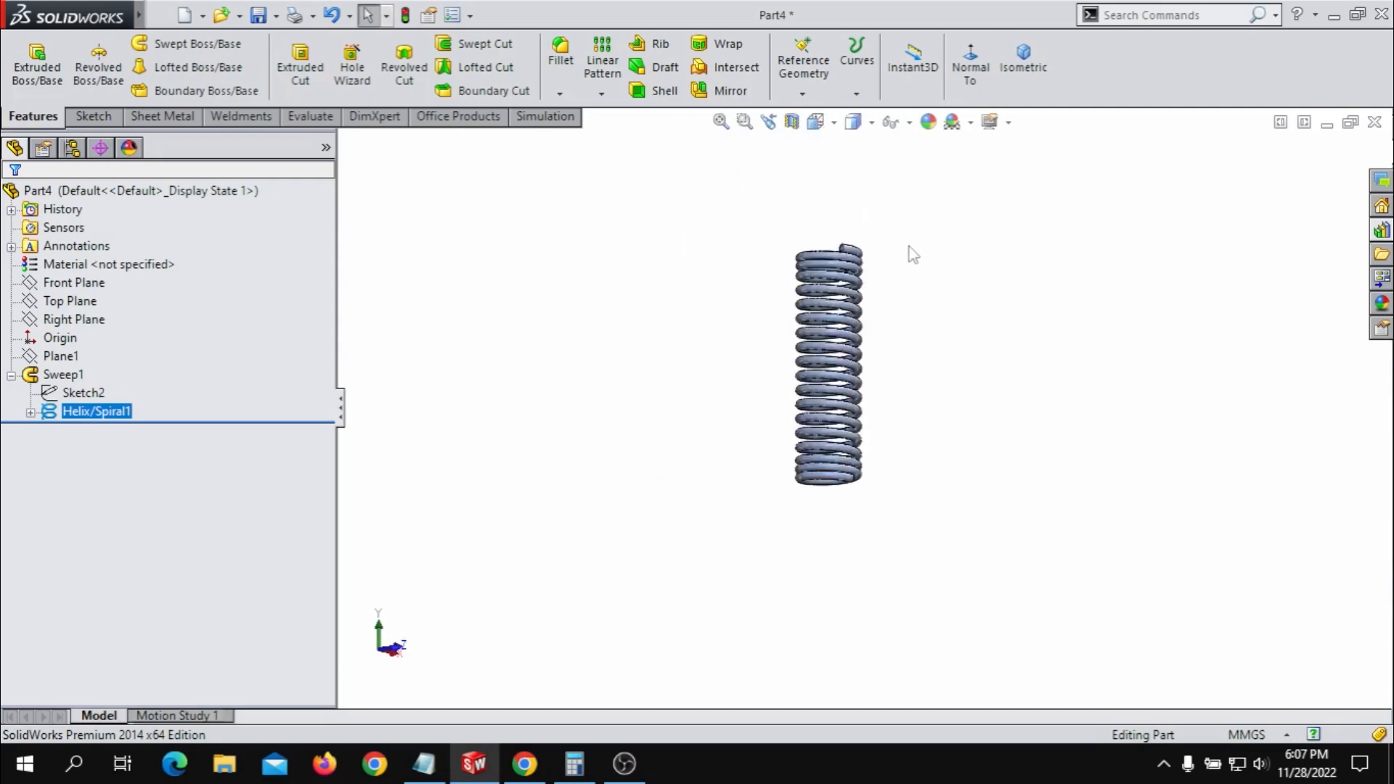
{"action": "middle_click_drag", "start_coordinate": [909, 247], "coordinate": [847, 473]}
{"action": "scroll", "coordinate": [826, 376], "scroll_direction": "down", "scroll_amount": 5}
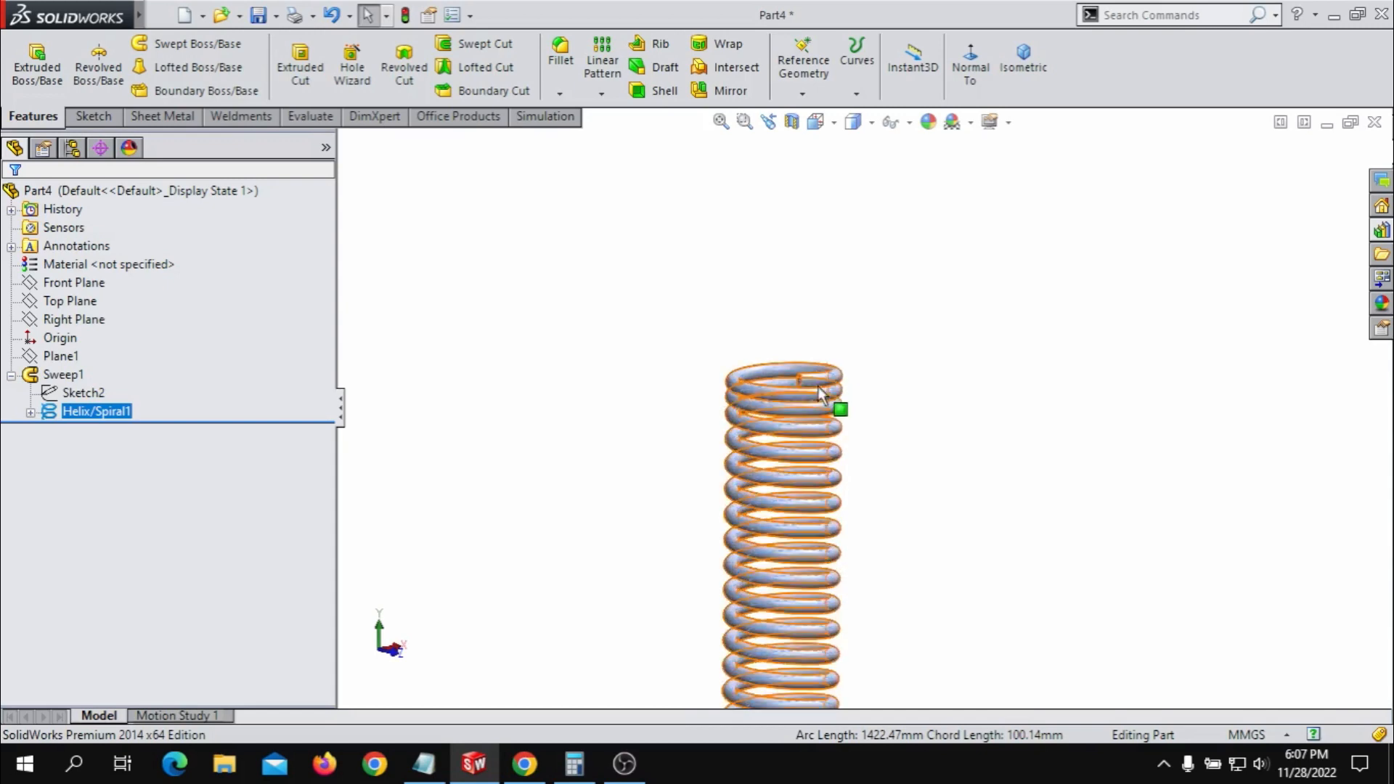
{"action": "middle_click_drag", "start_coordinate": [1029, 413], "coordinate": [1002, 408]}
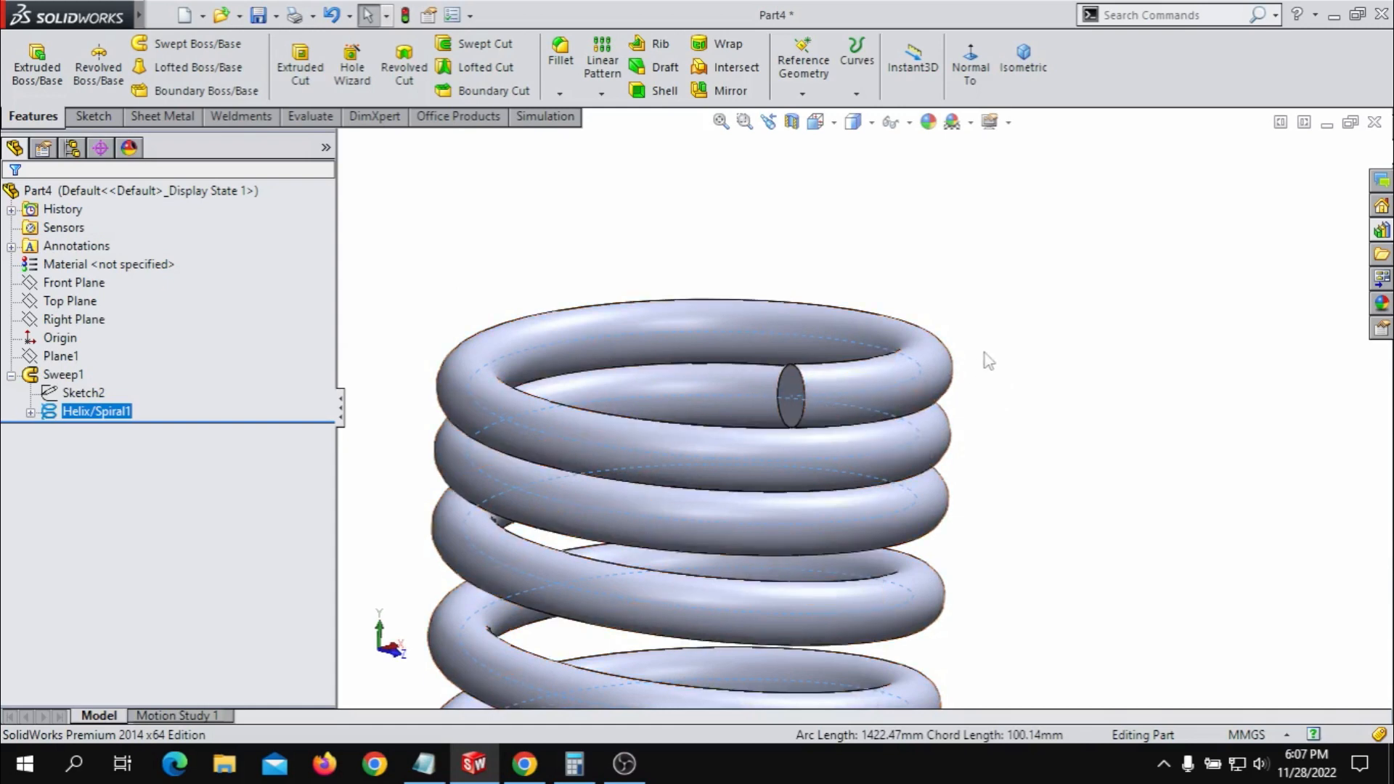
{"action": "scroll", "coordinate": [848, 521], "scroll_direction": "up", "scroll_amount": 3}
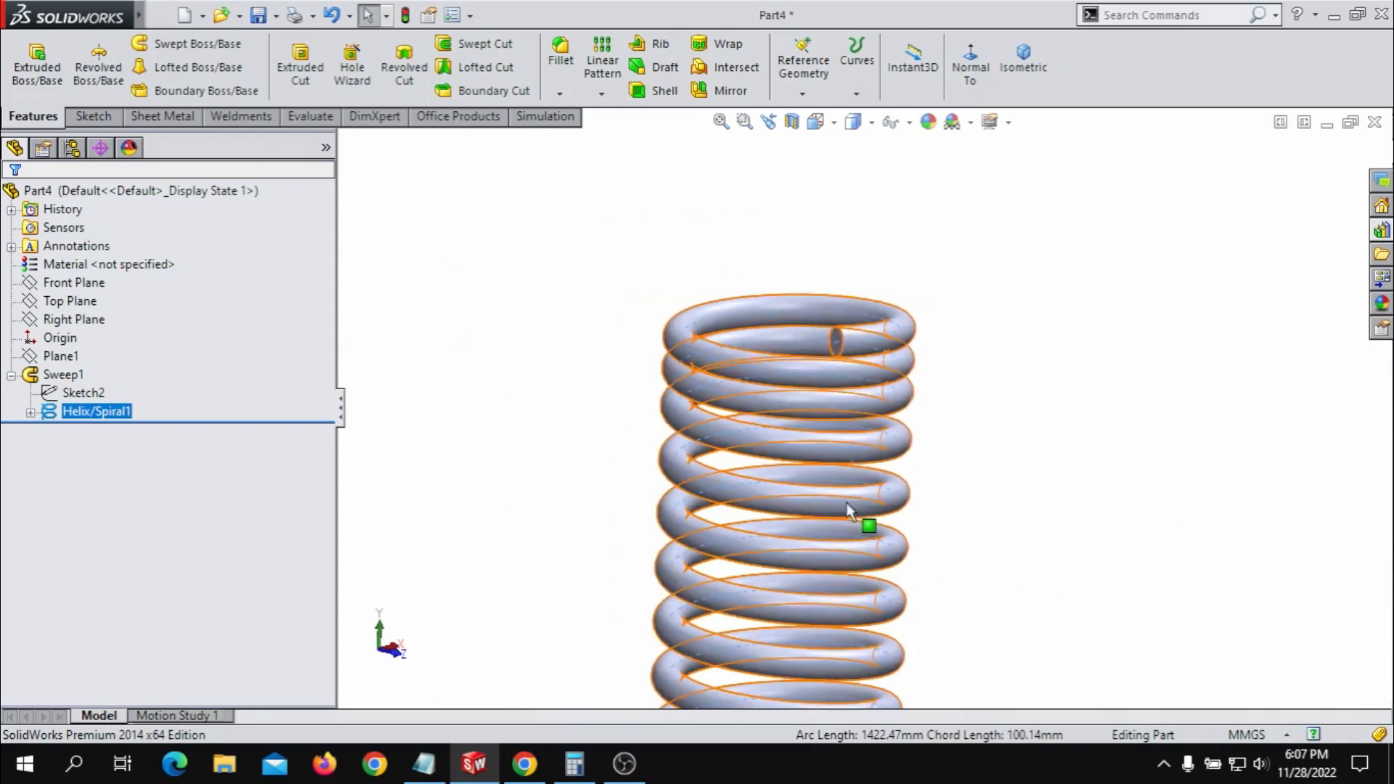
{"action": "scroll", "coordinate": [846, 500], "scroll_direction": "down", "scroll_amount": 3}
{"action": "left_click", "coordinate": [116, 117]}
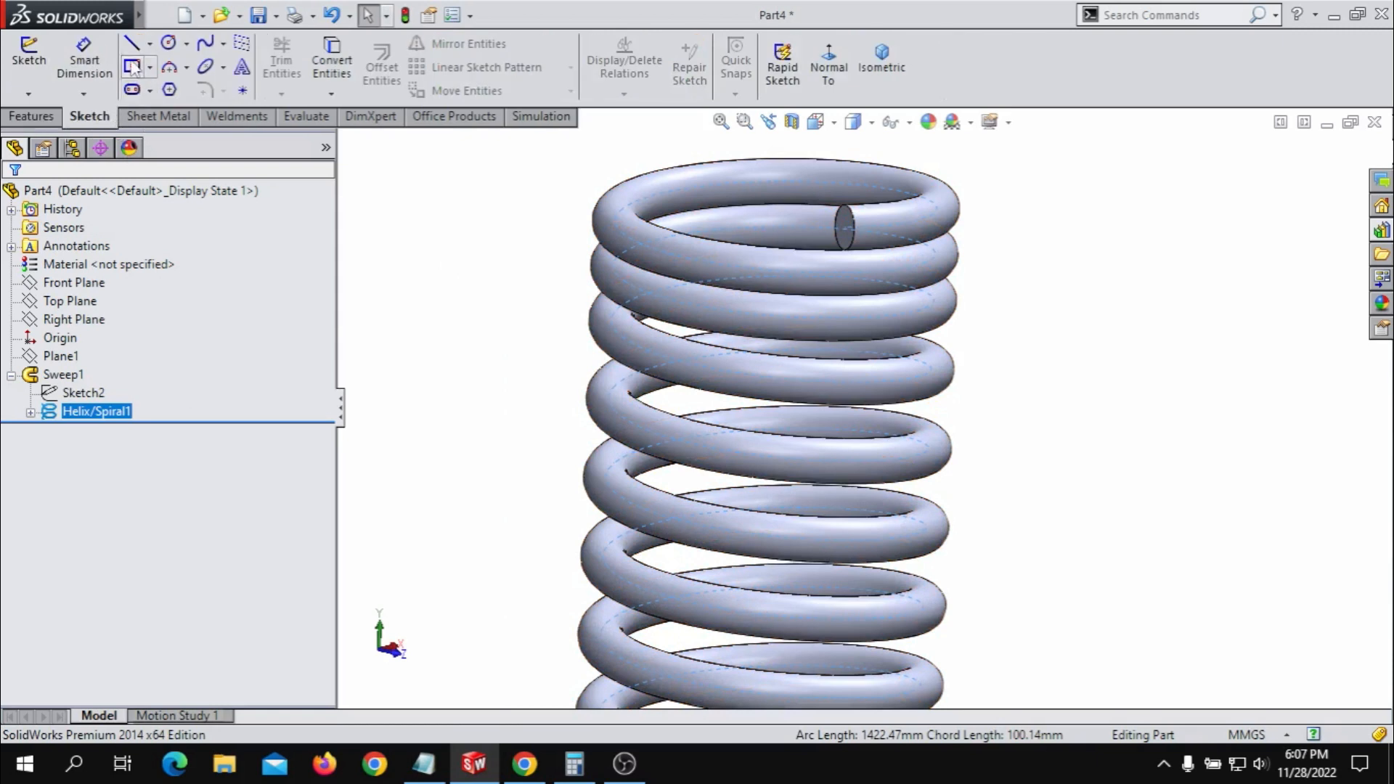
{"action": "left_click", "coordinate": [150, 67]}
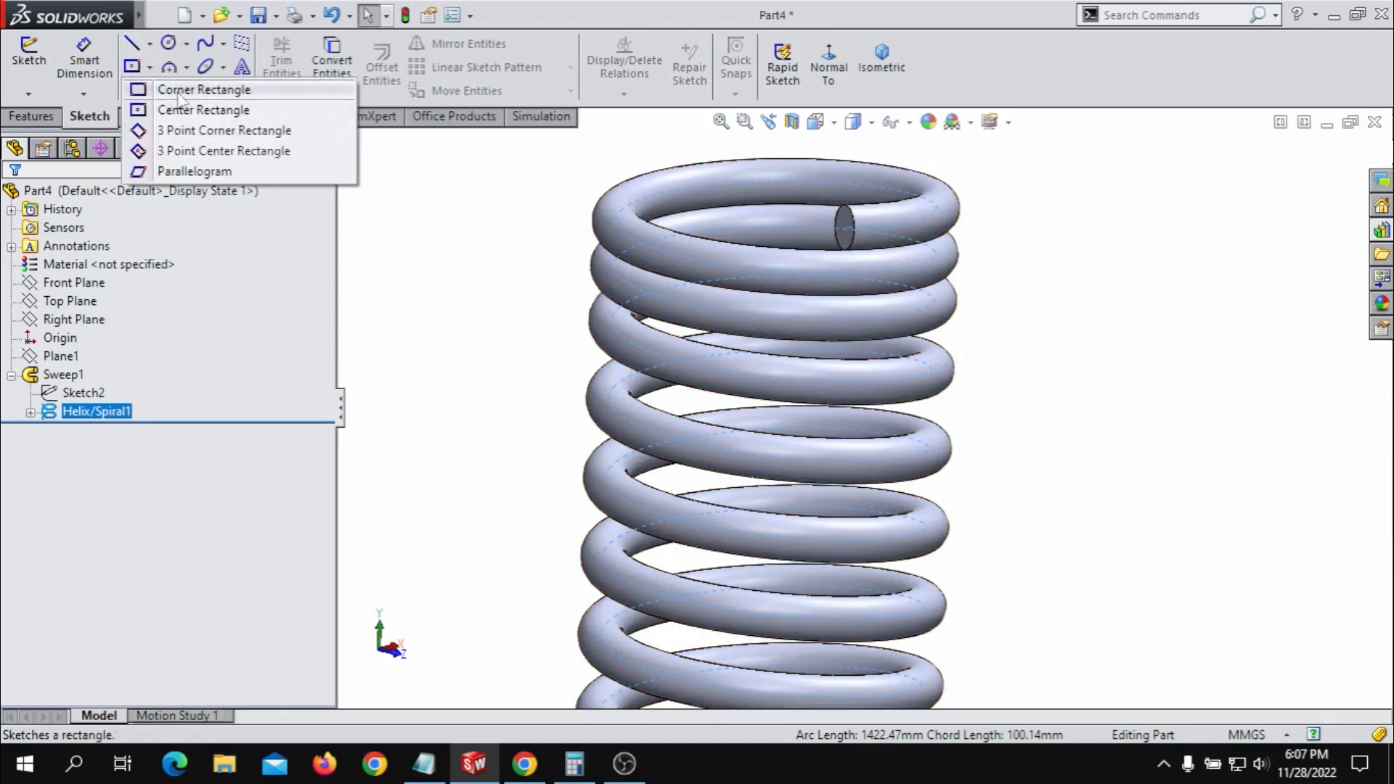
{"action": "left_click", "coordinate": [149, 44]}
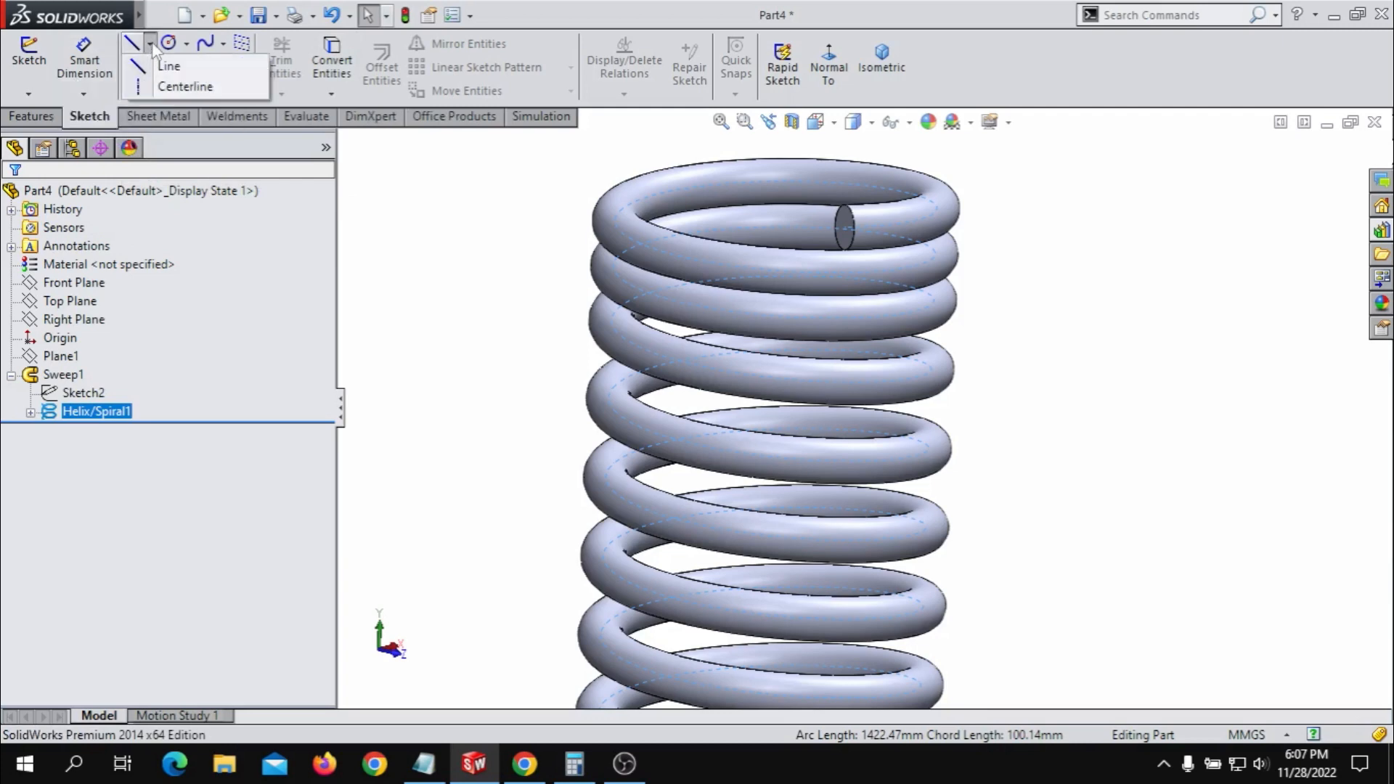
{"action": "left_click", "coordinate": [151, 44]}
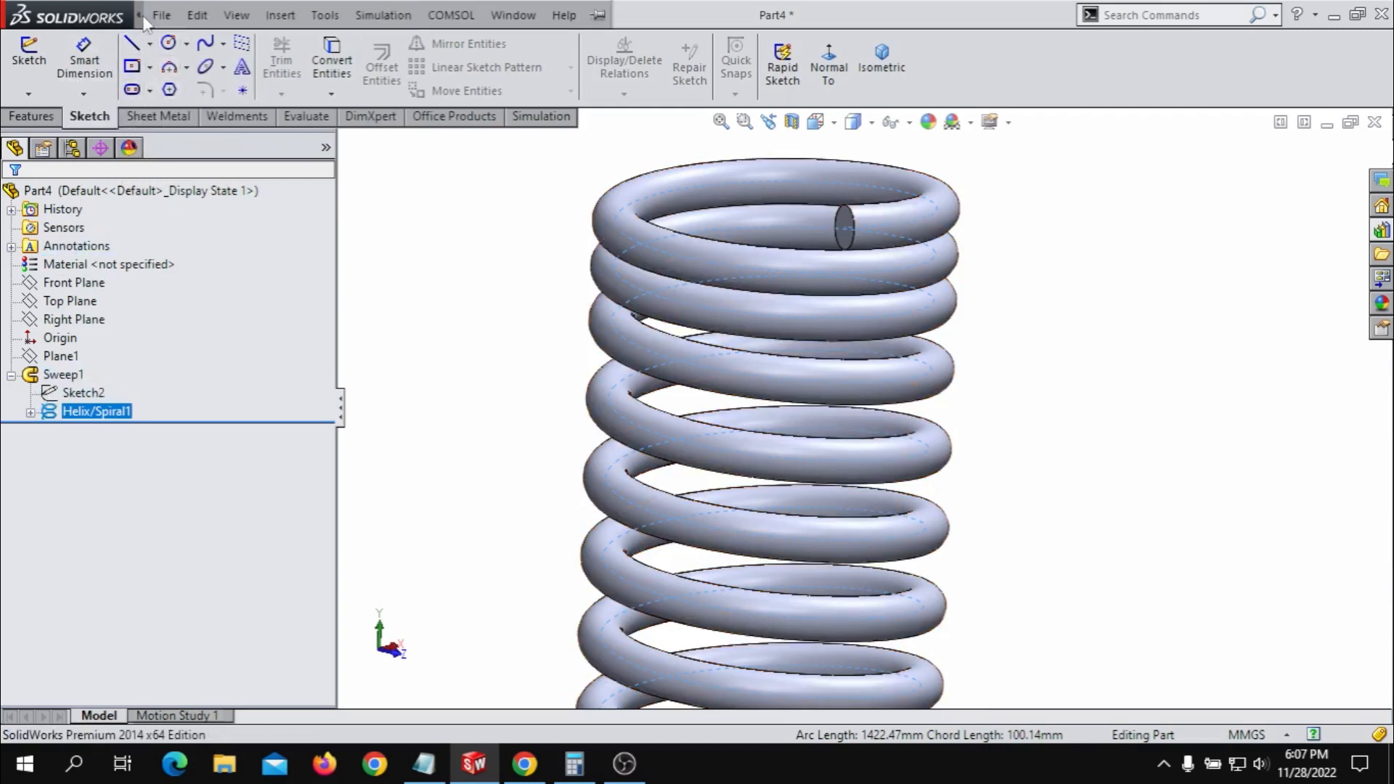
{"action": "left_click", "coordinate": [161, 15]}
{"action": "left_click", "coordinate": [1162, 337]}
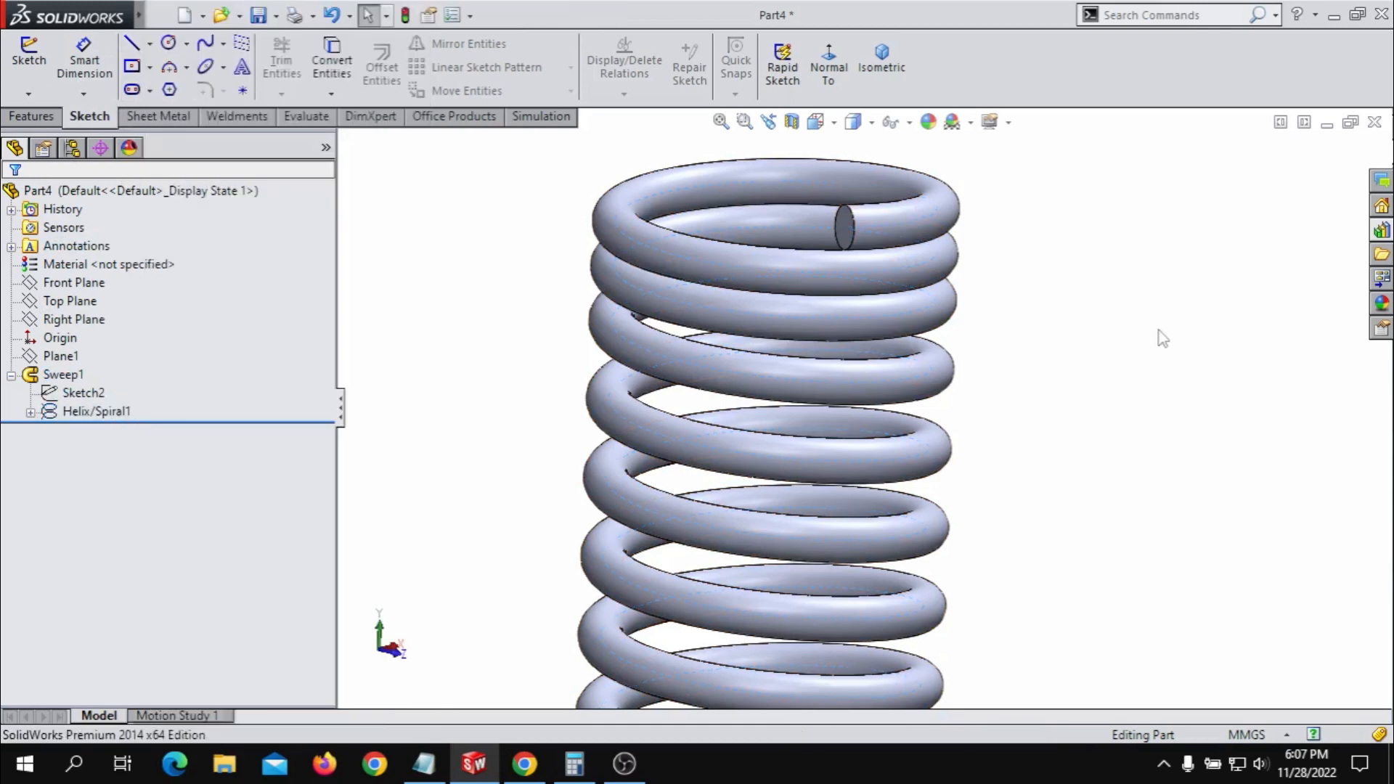
- Collapse the sweep feature in the tree and inspect the wire ends at the spring's top and base
{"action": "left_click", "coordinate": [11, 376]}
{"action": "scroll", "coordinate": [998, 378], "scroll_direction": "up", "scroll_amount": 3}
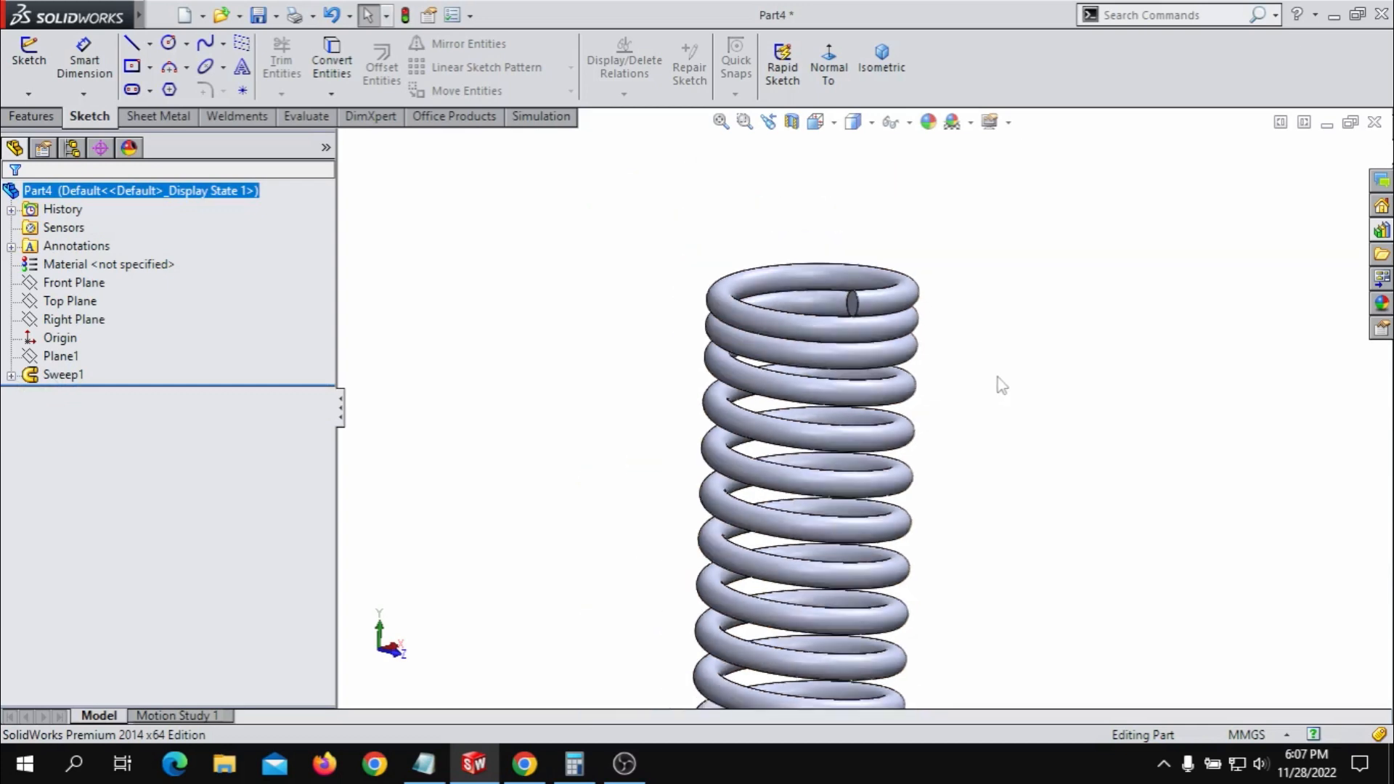
{"action": "scroll", "coordinate": [993, 523], "scroll_direction": "up", "scroll_amount": 2}
{"action": "scroll", "coordinate": [944, 512], "scroll_direction": "down", "scroll_amount": 2}
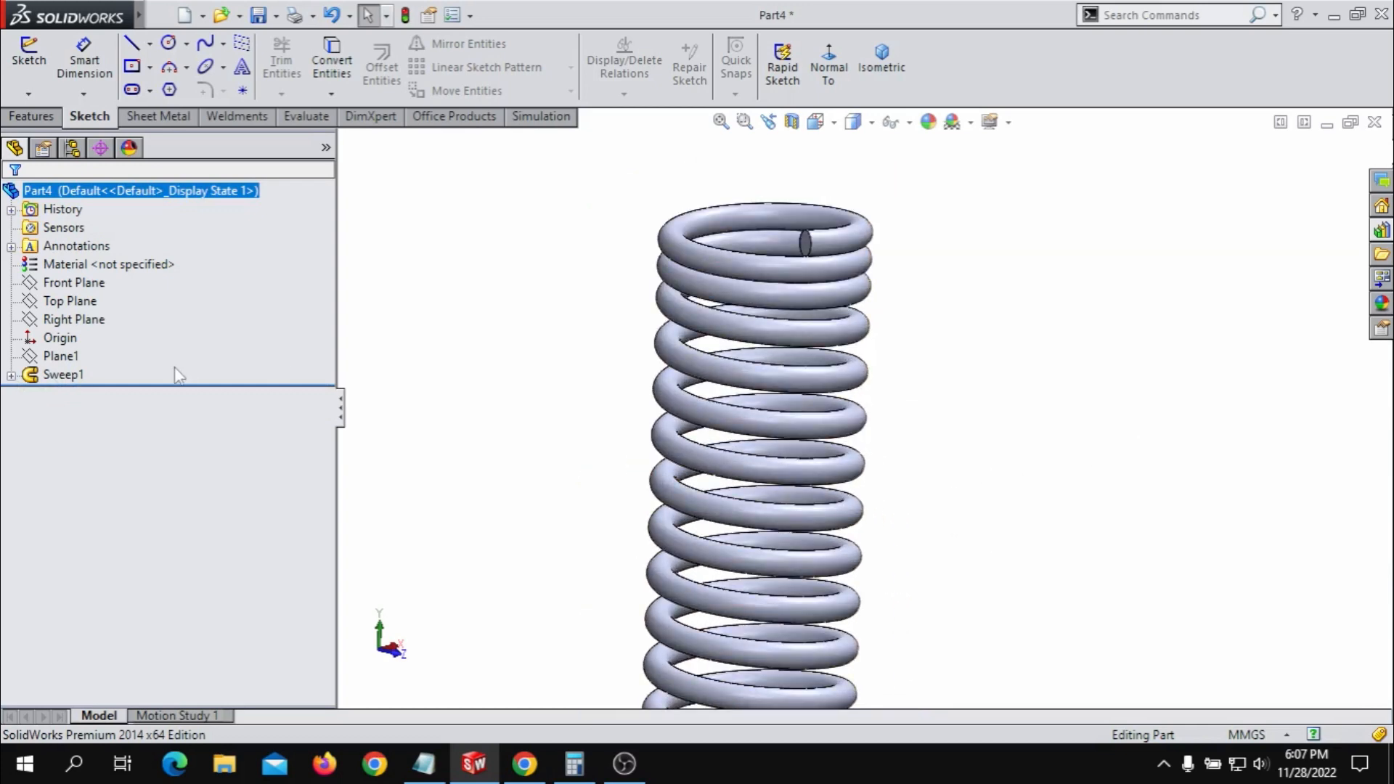
{"action": "scroll", "coordinate": [876, 581], "scroll_direction": "up", "scroll_amount": 1}
{"action": "scroll", "coordinate": [876, 577], "scroll_direction": "down", "scroll_amount": 2}
{"action": "scroll", "coordinate": [894, 551], "scroll_direction": "up", "scroll_amount": 1}
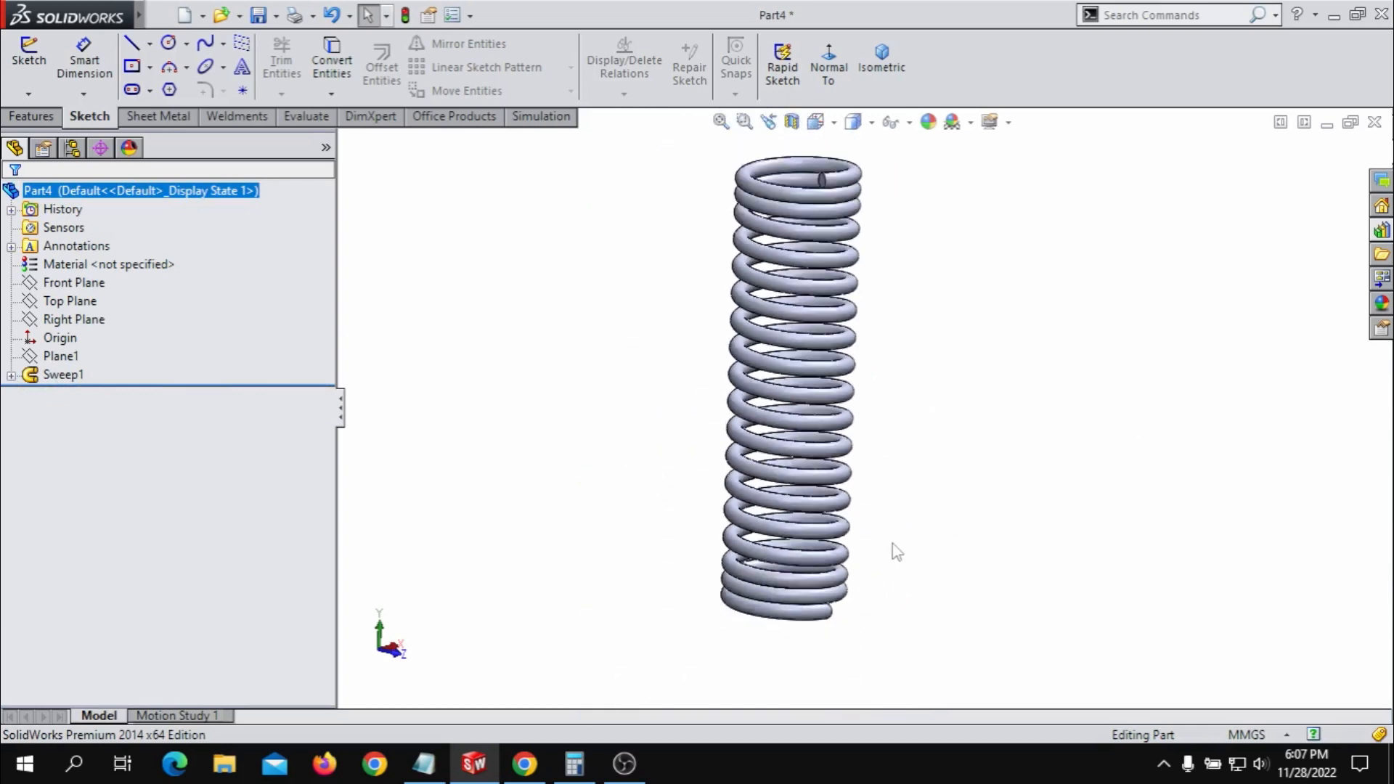
{"action": "scroll", "coordinate": [893, 550], "scroll_direction": "down", "scroll_amount": 2}
{"action": "middle_click_drag", "start_coordinate": [893, 550], "coordinate": [933, 479]}
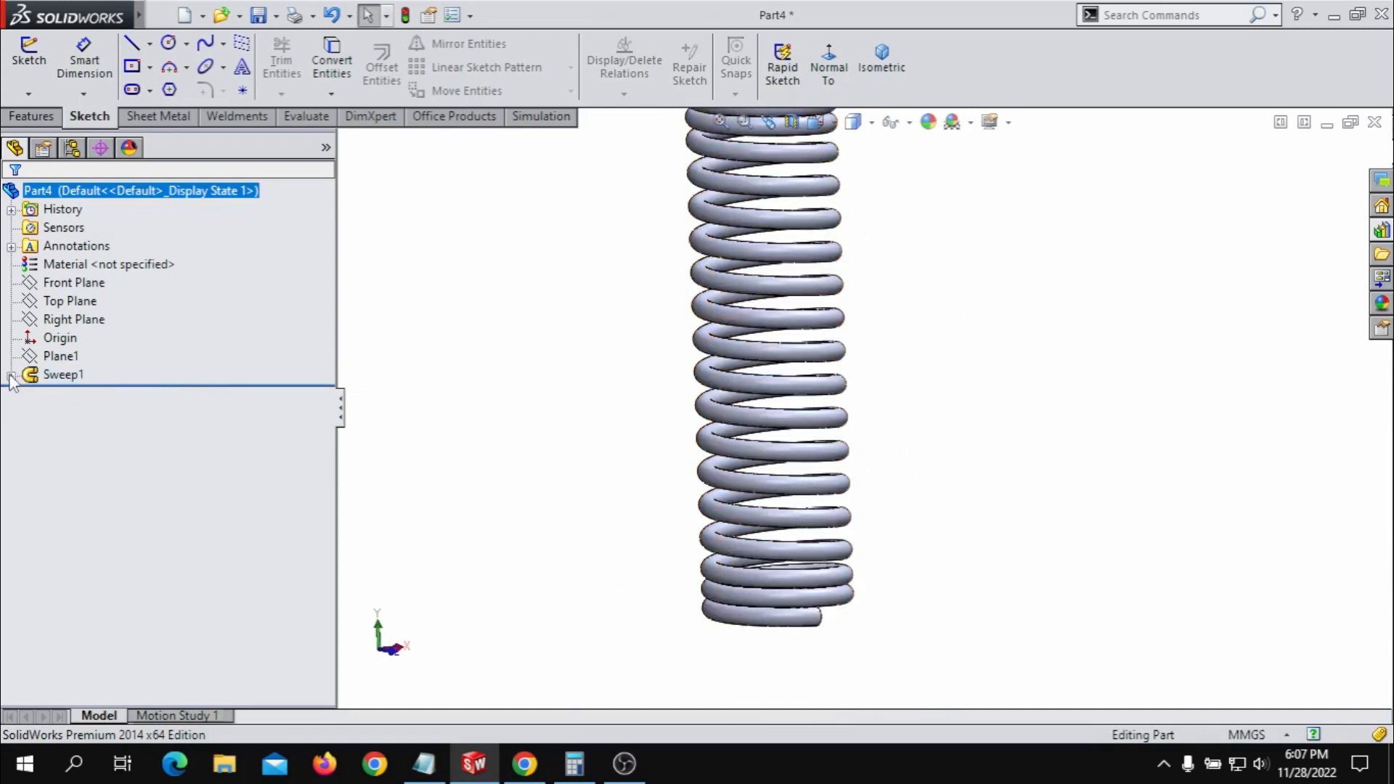
{"action": "scroll", "coordinate": [915, 261], "scroll_direction": "up", "scroll_amount": 4}
{"action": "scroll", "coordinate": [905, 282], "scroll_direction": "down", "scroll_amount": 3}
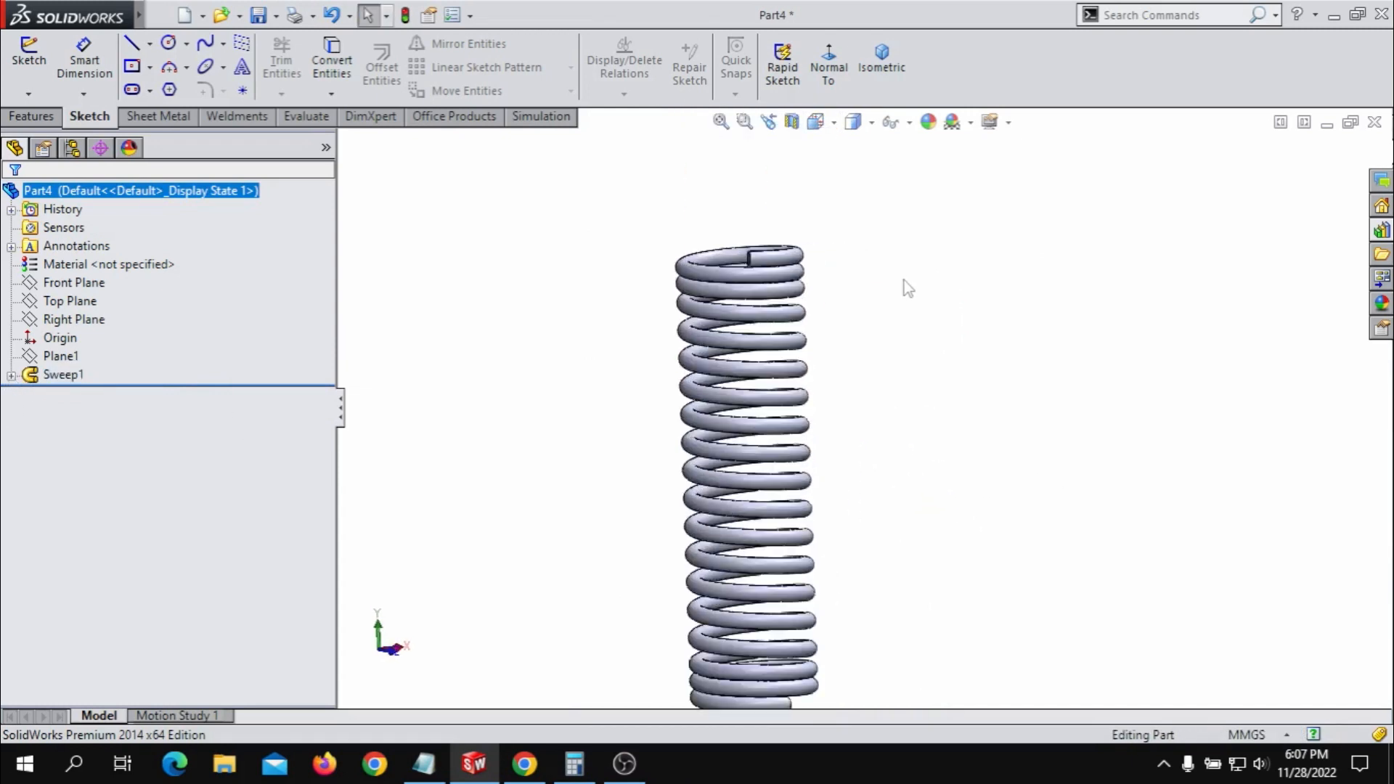
{"action": "scroll", "coordinate": [561, 392], "scroll_direction": "up", "scroll_amount": 1}
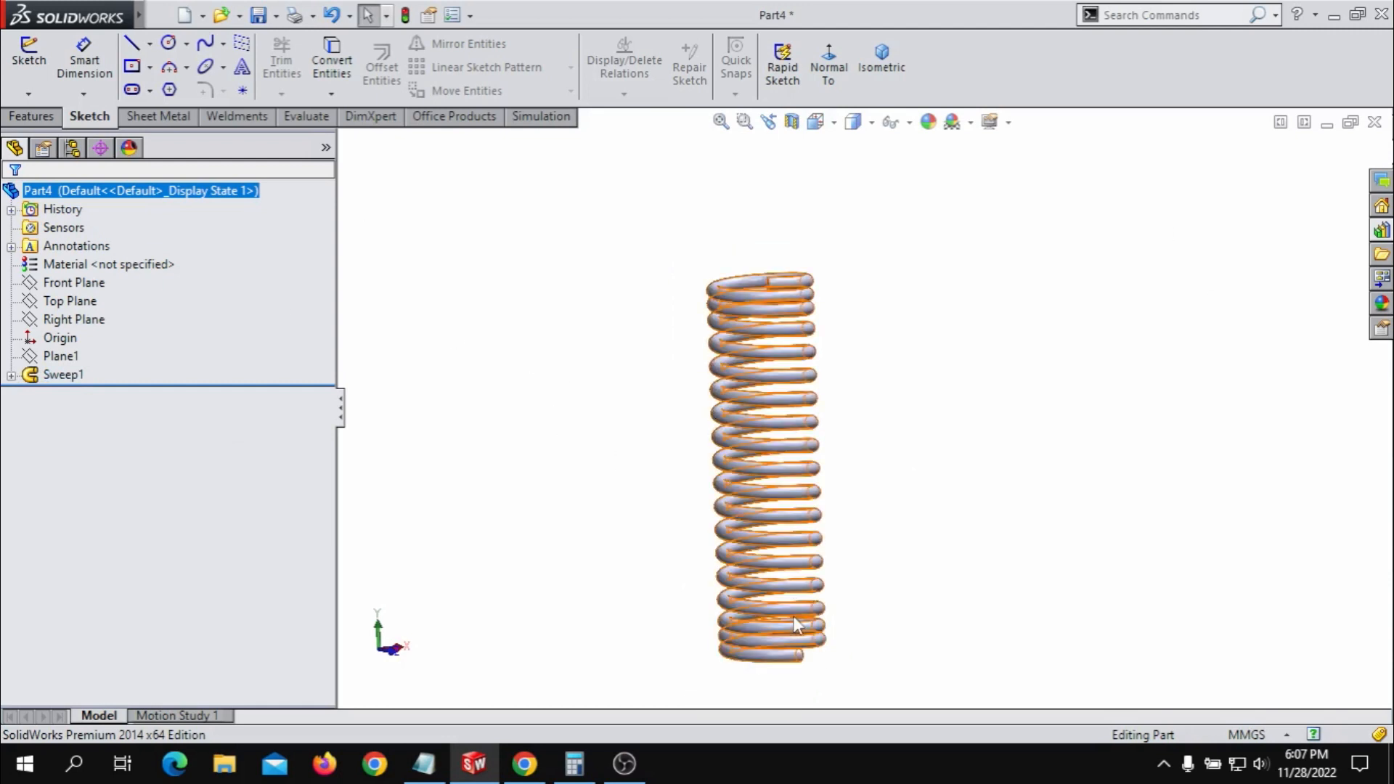
{"action": "scroll", "coordinate": [791, 622], "scroll_direction": "down", "scroll_amount": 2}
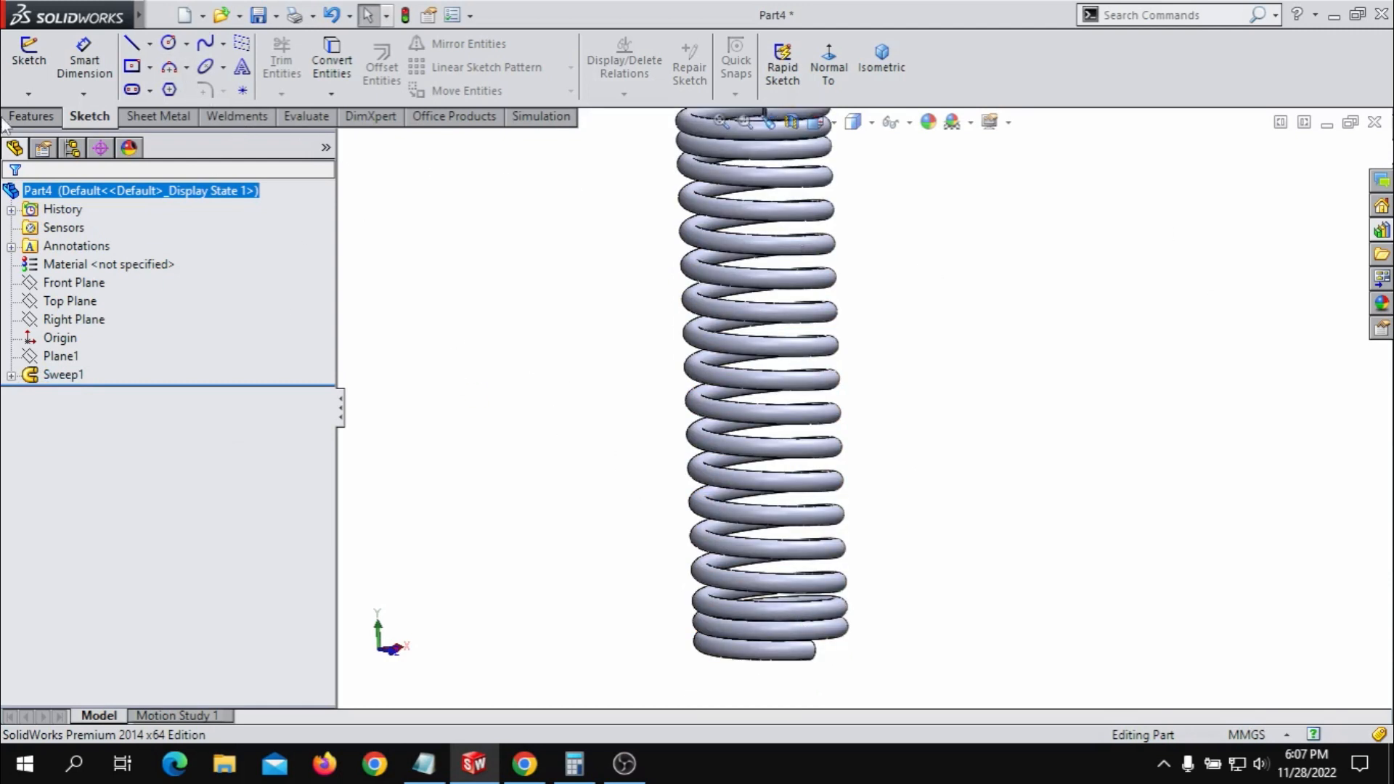
- Start a reference plane offset 100 mm above the Top Plane
{"action": "left_click", "coordinate": [37, 116]}
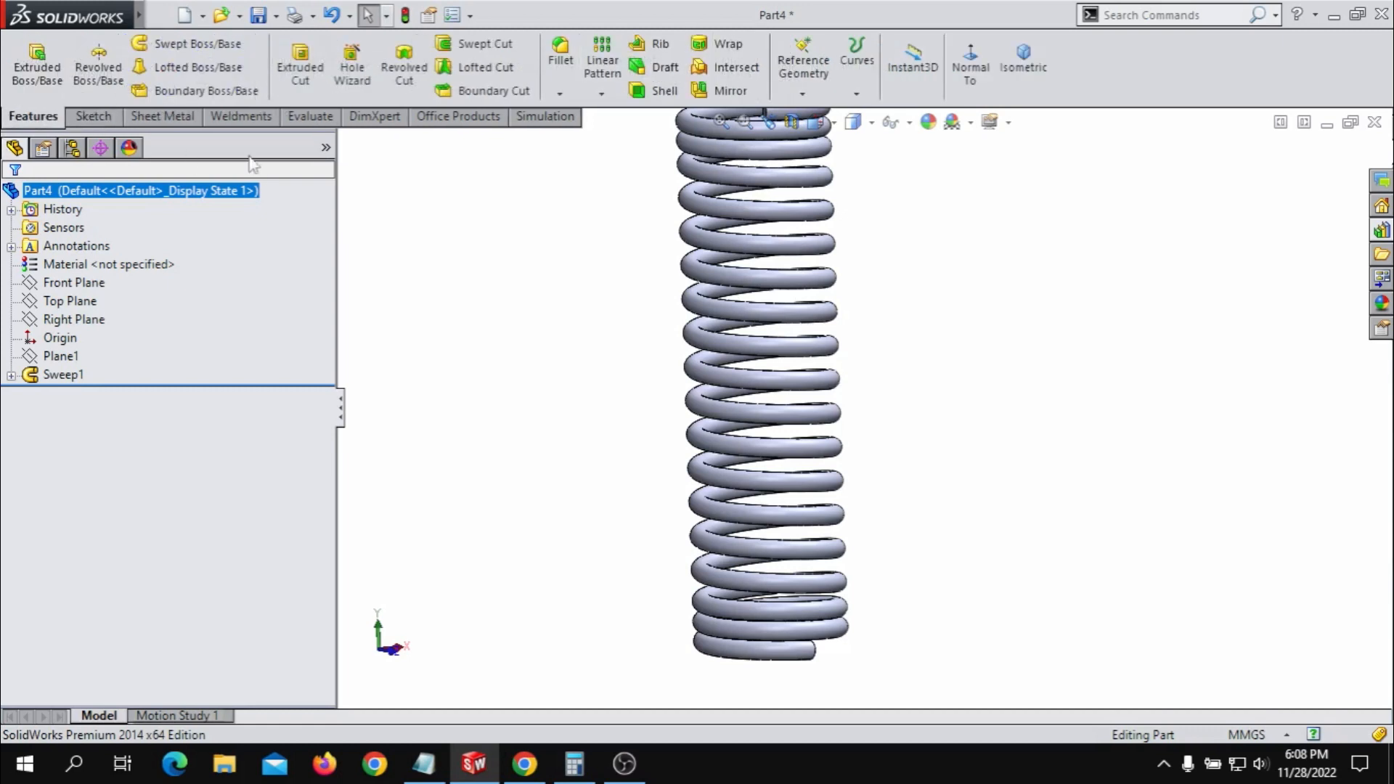
{"action": "scroll", "coordinate": [882, 363], "scroll_direction": "up", "scroll_amount": 1}
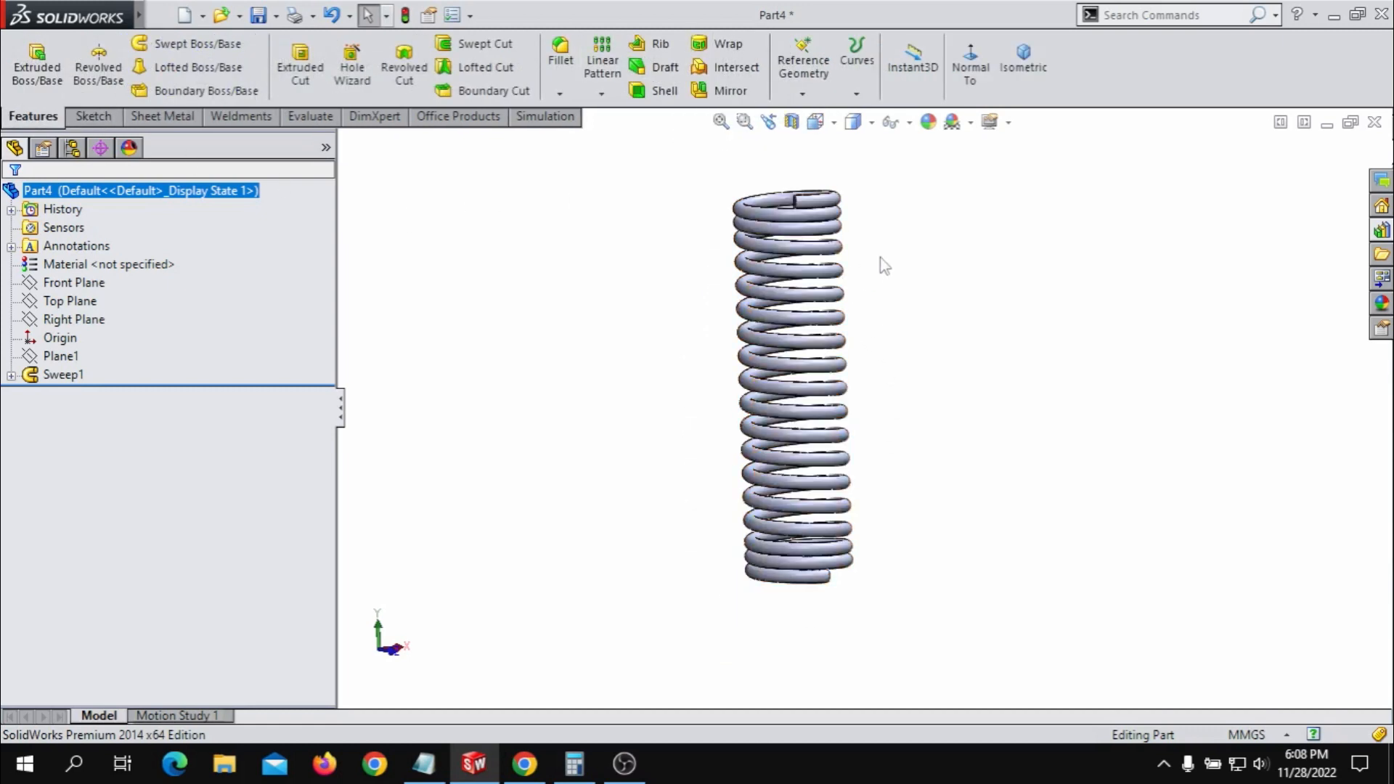
{"action": "middle_click_drag", "start_coordinate": [803, 286], "coordinate": [875, 259]}
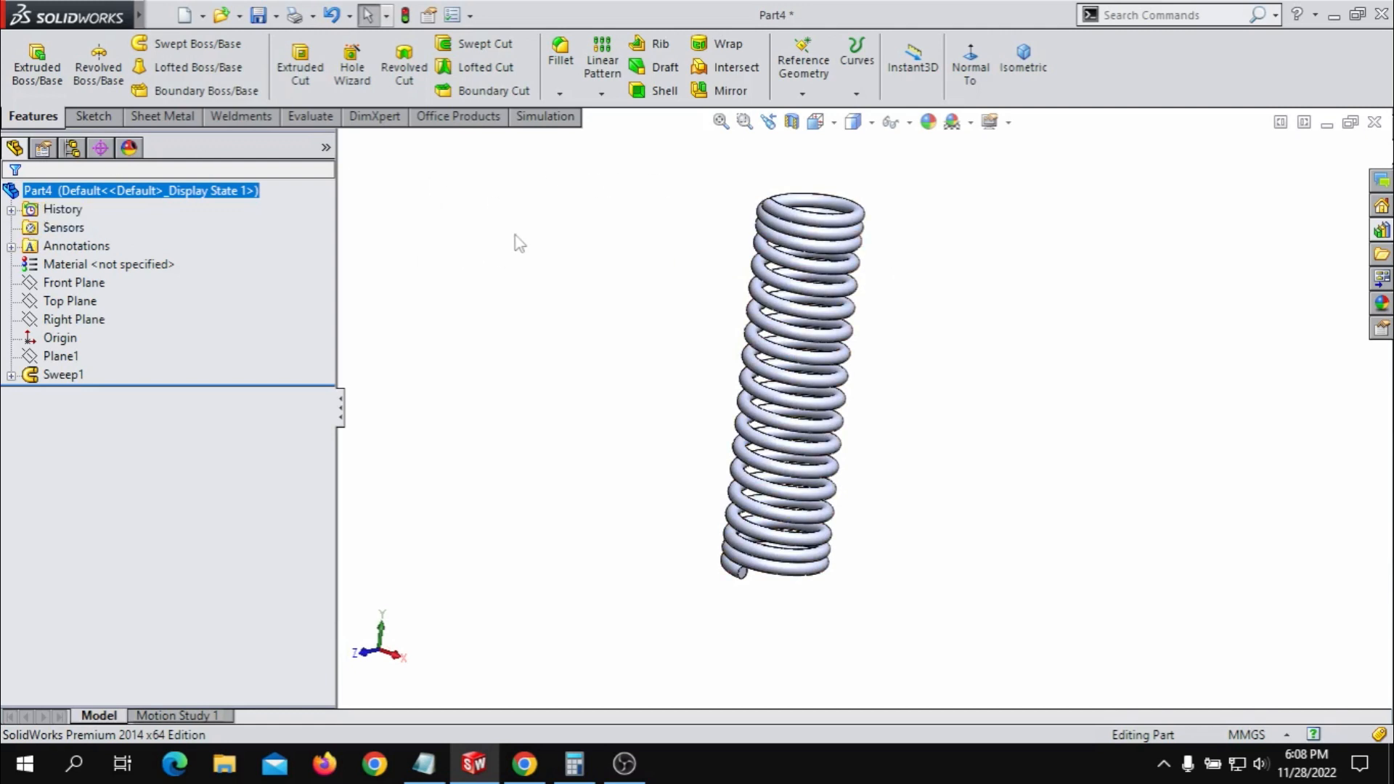
{"action": "left_click", "coordinate": [800, 93]}
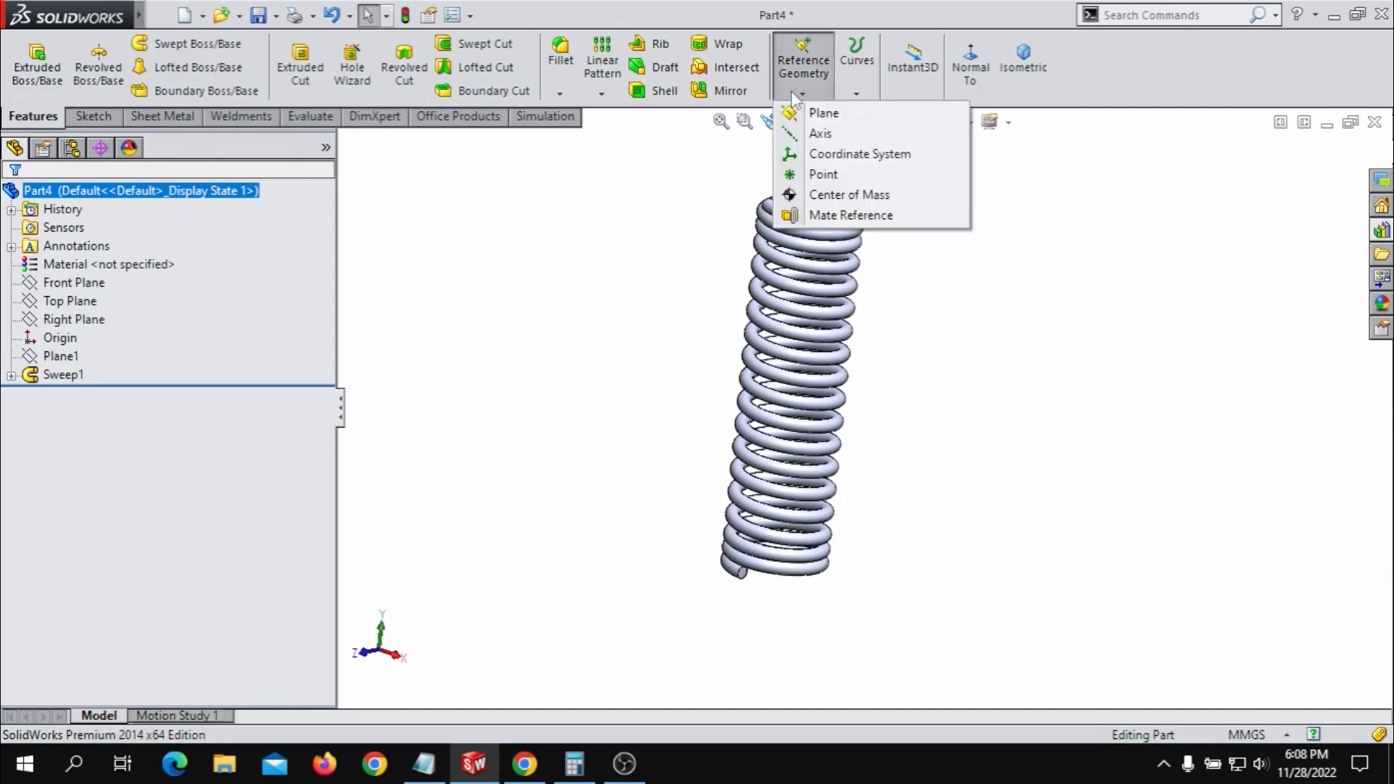
{"action": "left_click", "coordinate": [816, 117]}
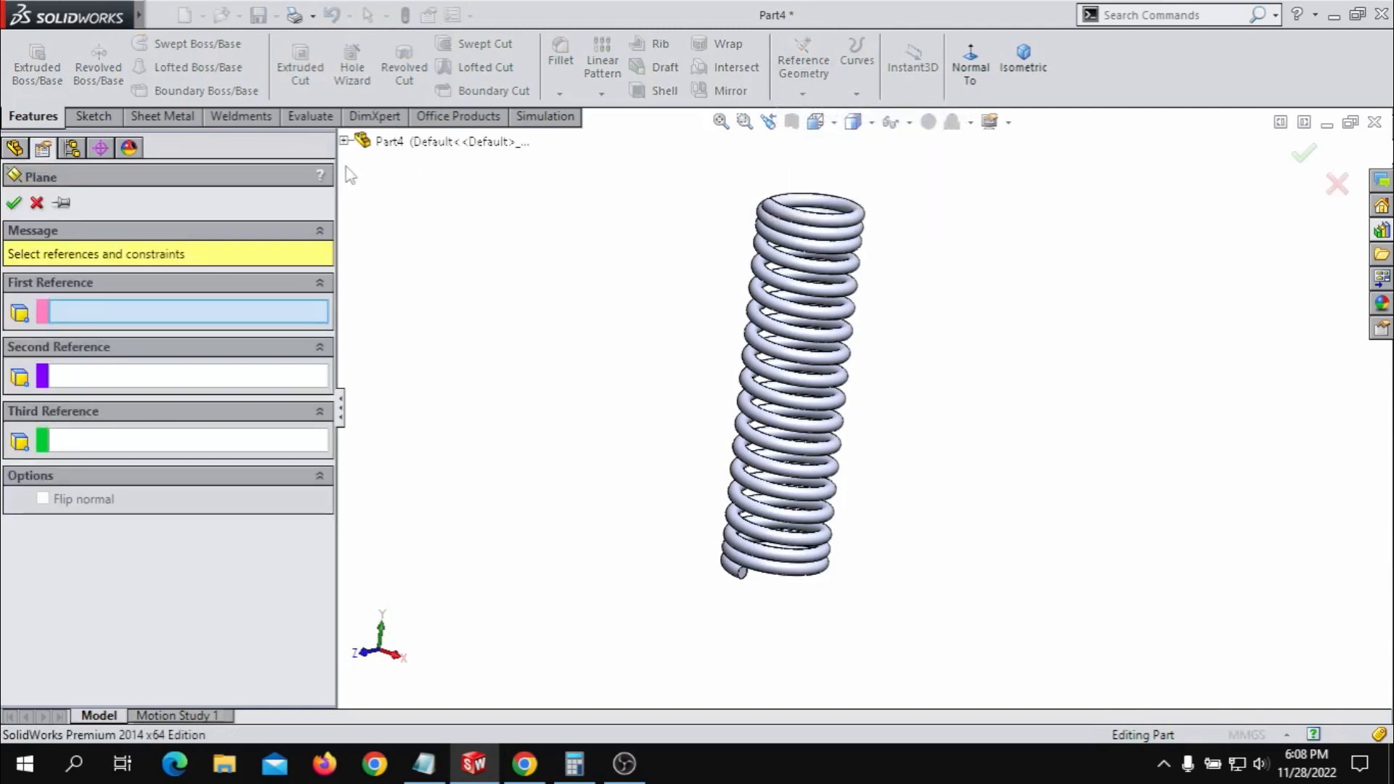
{"action": "left_click", "coordinate": [345, 141]}
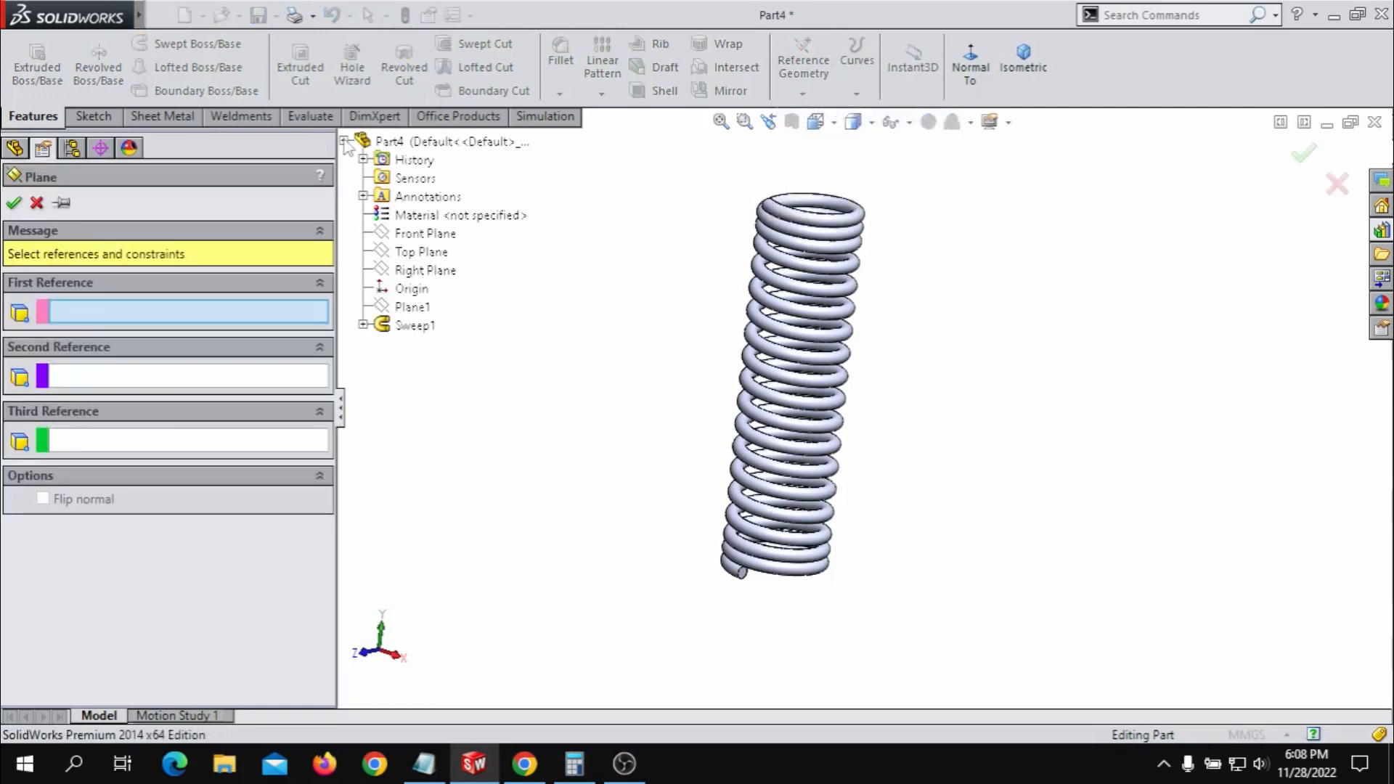
{"action": "left_click", "coordinate": [411, 254]}
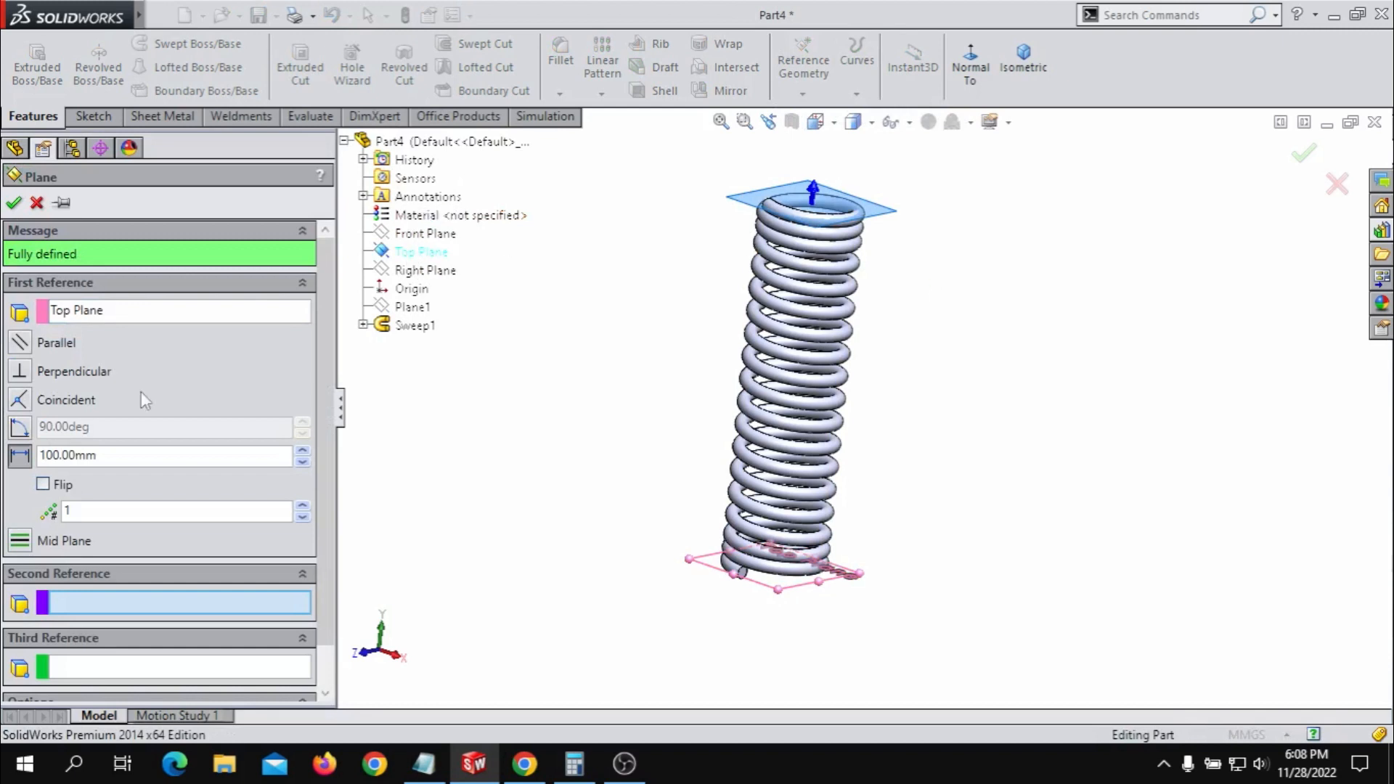
{"action": "double_click", "coordinate": [131, 456]}
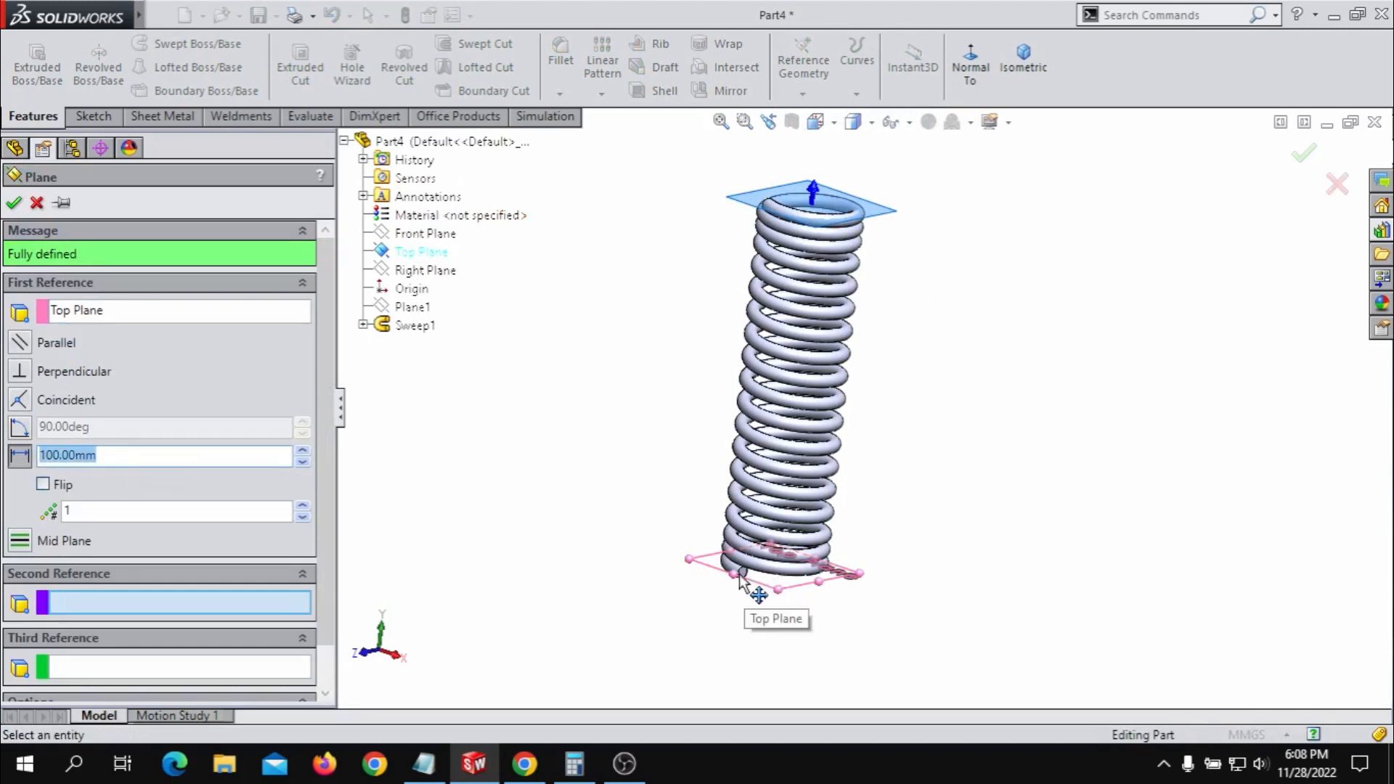
- Examine where the previewed offset plane crosses the wire end and the top coils of the spring
{"action": "scroll", "coordinate": [803, 210], "scroll_direction": "down", "scroll_amount": 3}
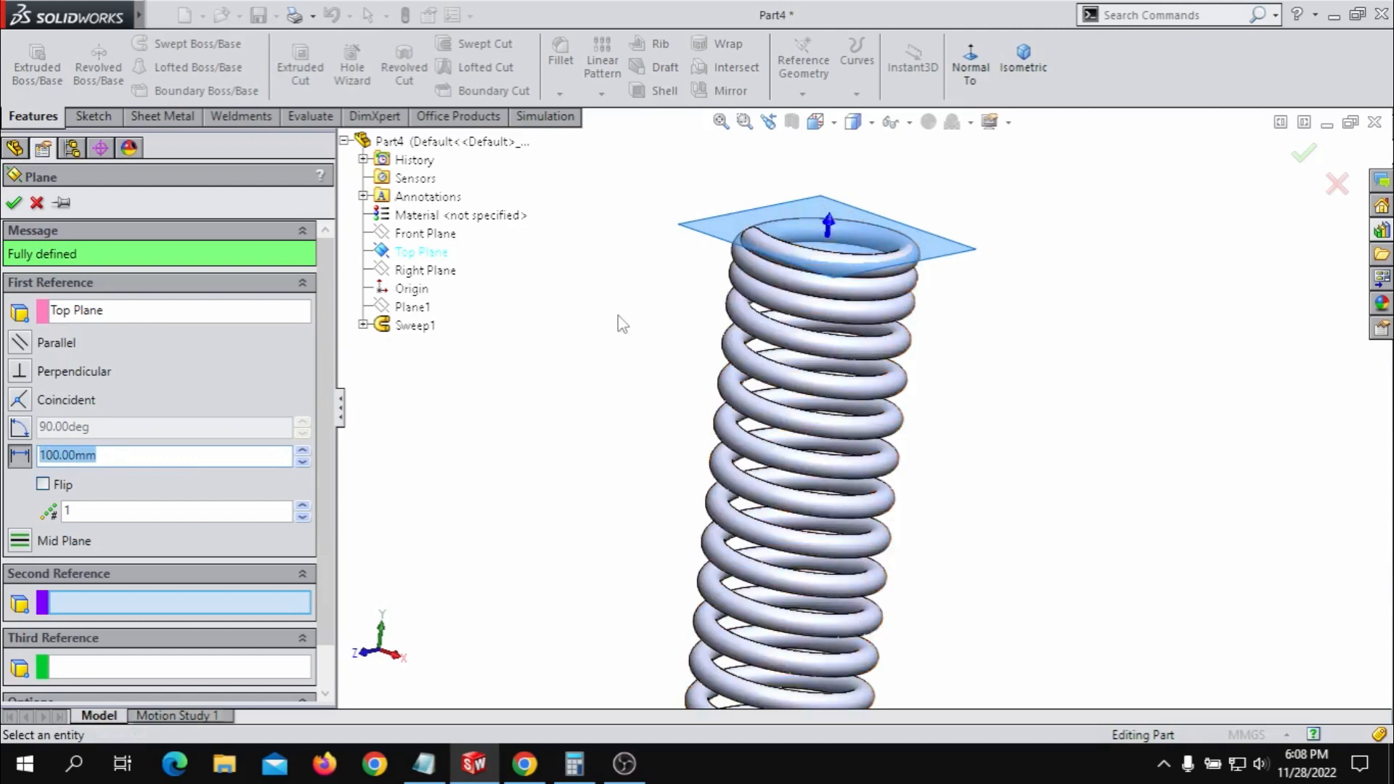
{"action": "middle_click_drag", "start_coordinate": [616, 315], "coordinate": [777, 240]}
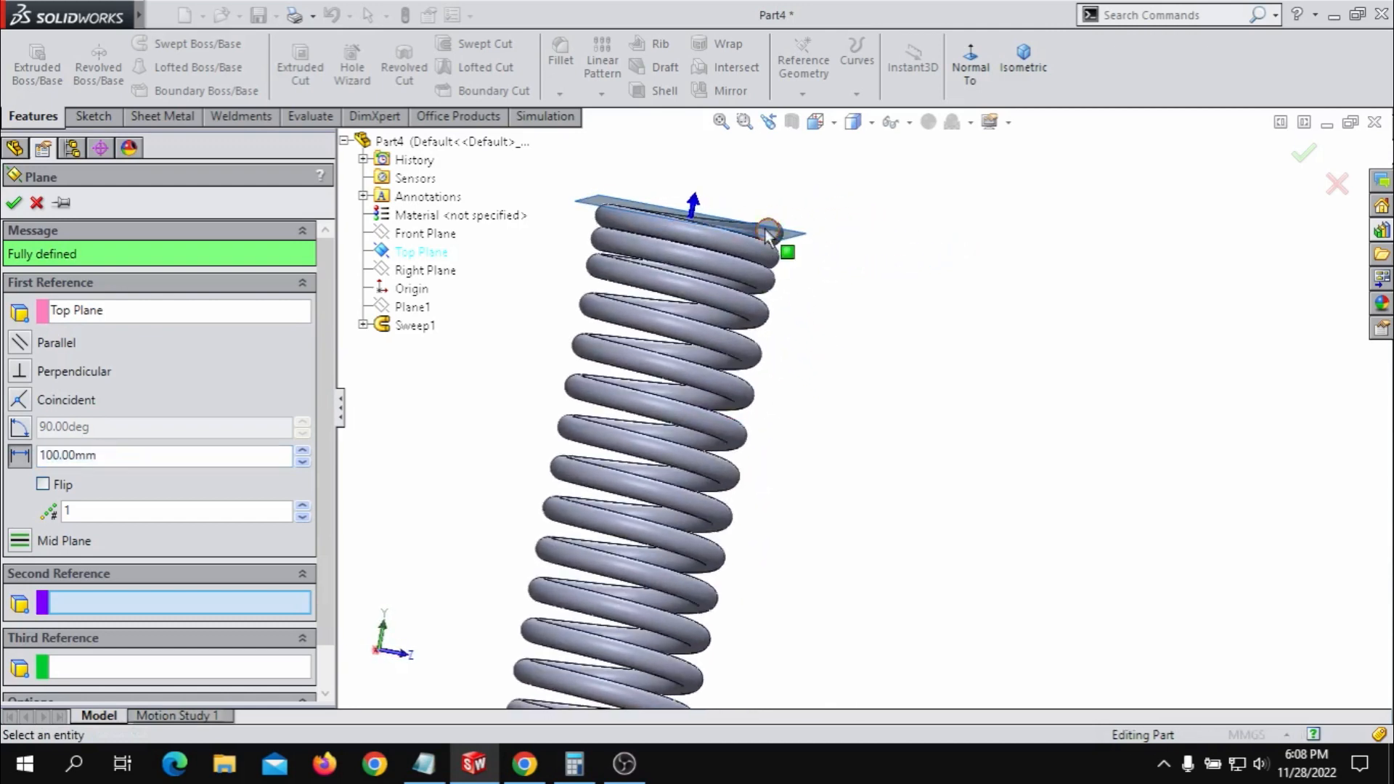
{"action": "scroll", "coordinate": [797, 268], "scroll_direction": "down", "scroll_amount": 3}
{"action": "scroll", "coordinate": [794, 264], "scroll_direction": "down", "scroll_amount": 2}
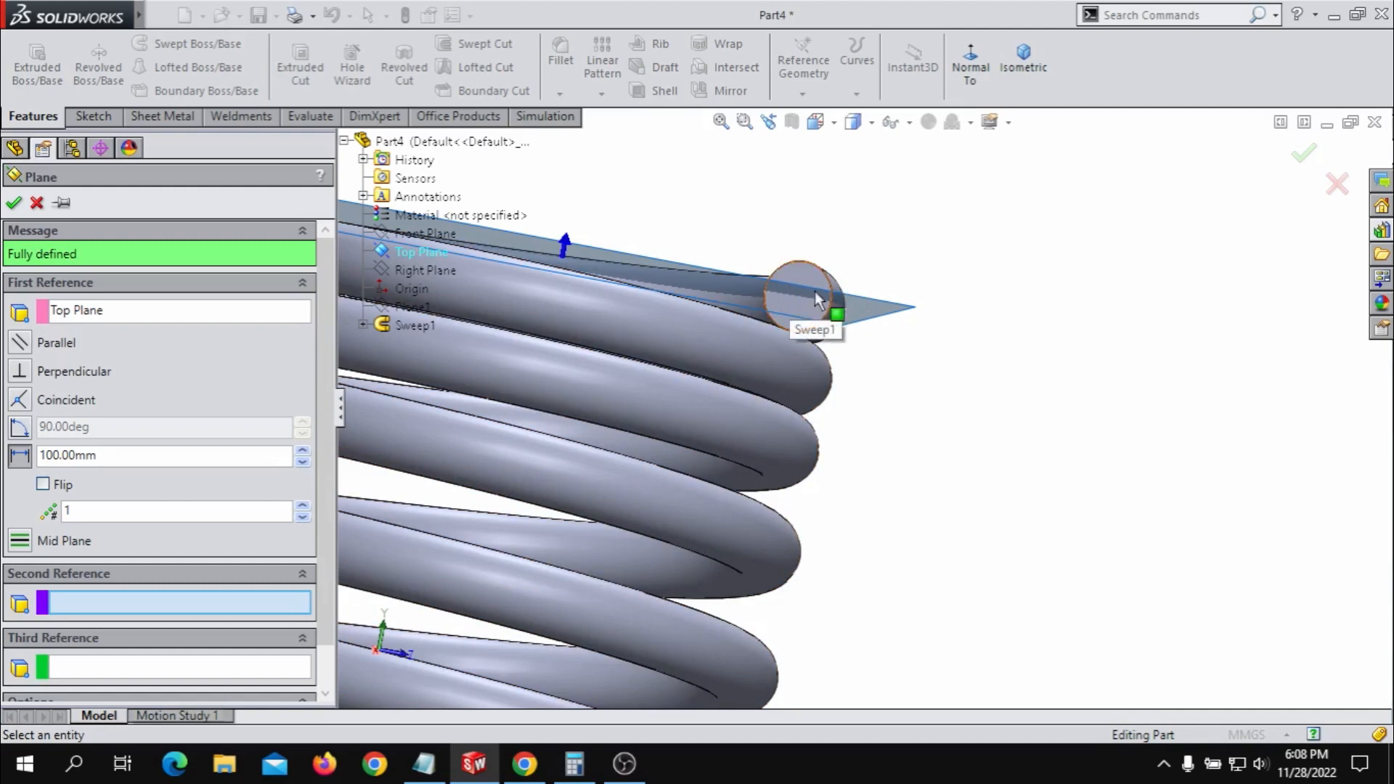
{"action": "scroll", "coordinate": [893, 371], "scroll_direction": "up", "scroll_amount": 3}
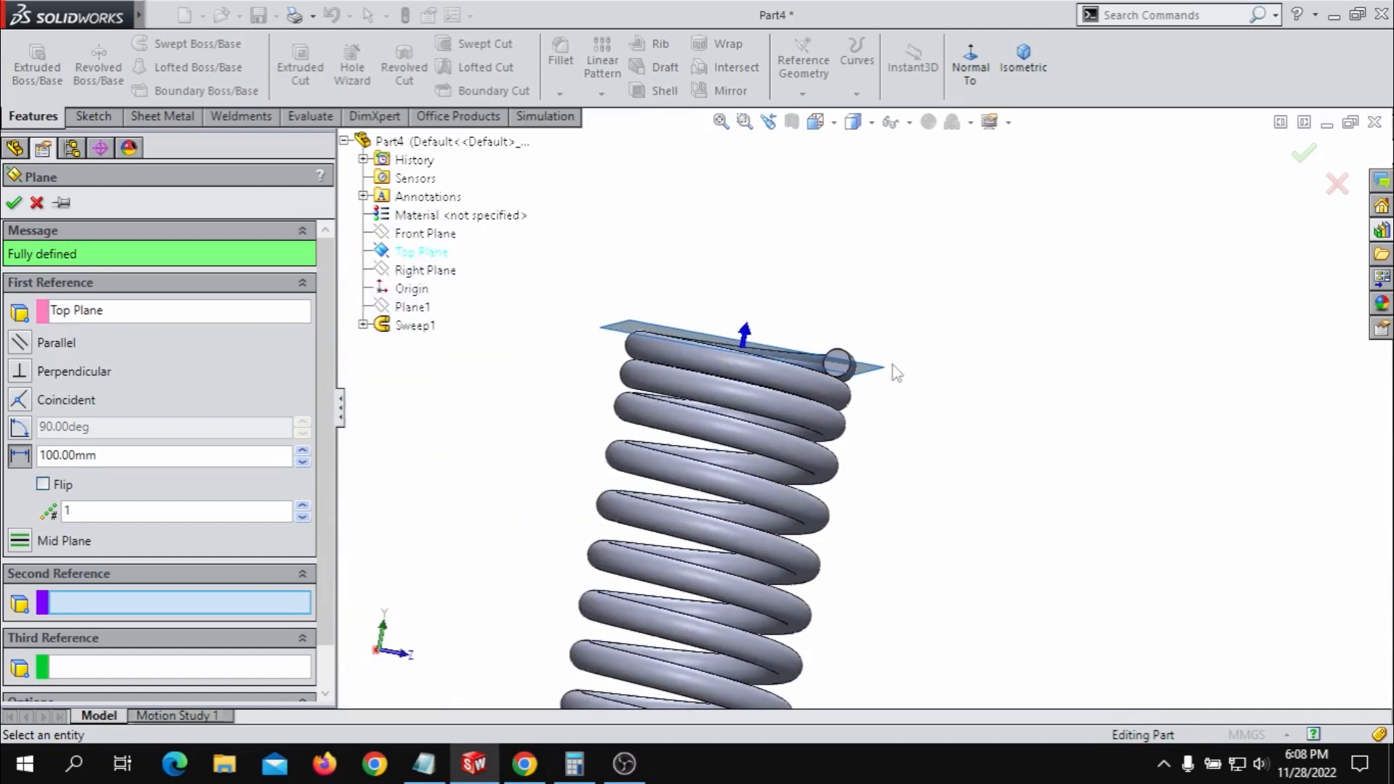
{"action": "scroll", "coordinate": [918, 501], "scroll_direction": "up", "scroll_amount": 2}
{"action": "middle_click_drag", "start_coordinate": [942, 436], "coordinate": [899, 460]}
{"action": "scroll", "coordinate": [898, 459], "scroll_direction": "up", "scroll_amount": 3}
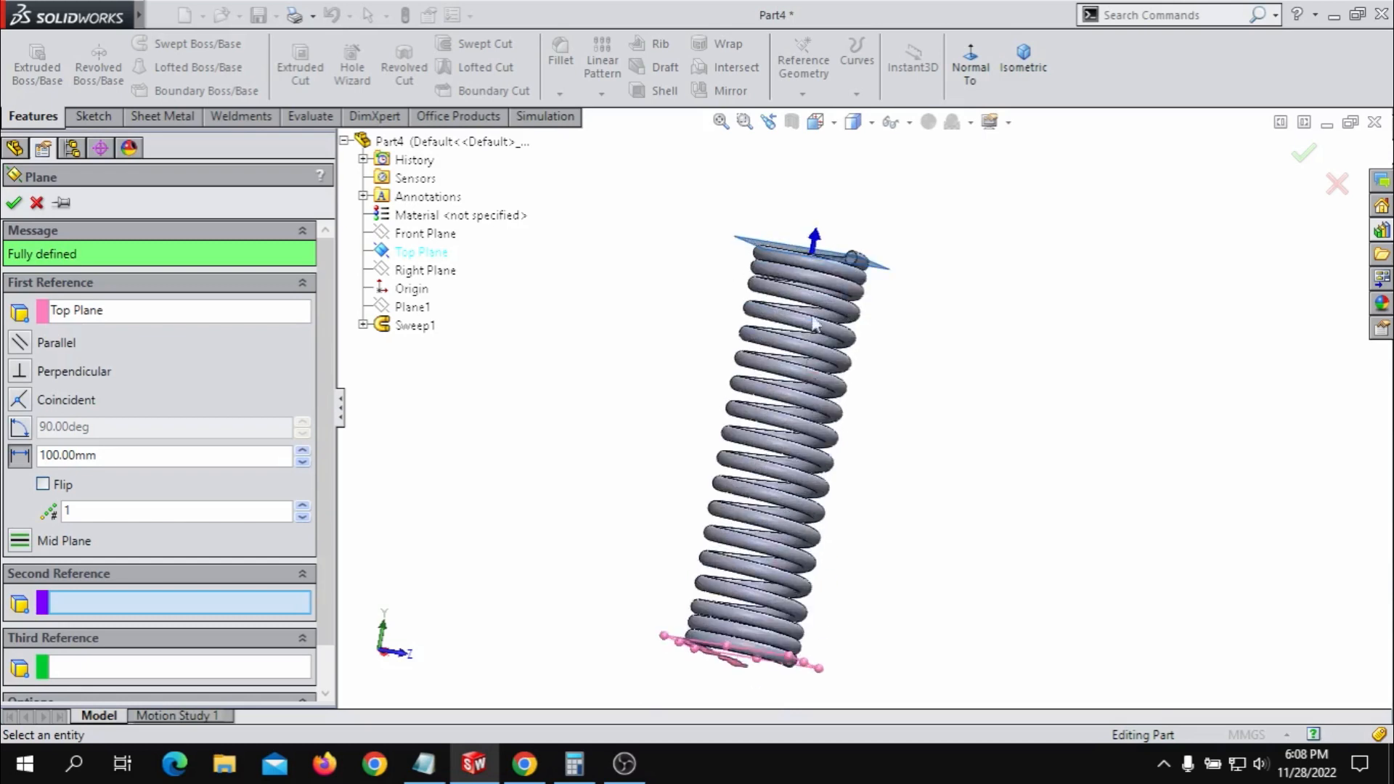
{"action": "scroll", "coordinate": [835, 324], "scroll_direction": "down", "scroll_amount": 8}
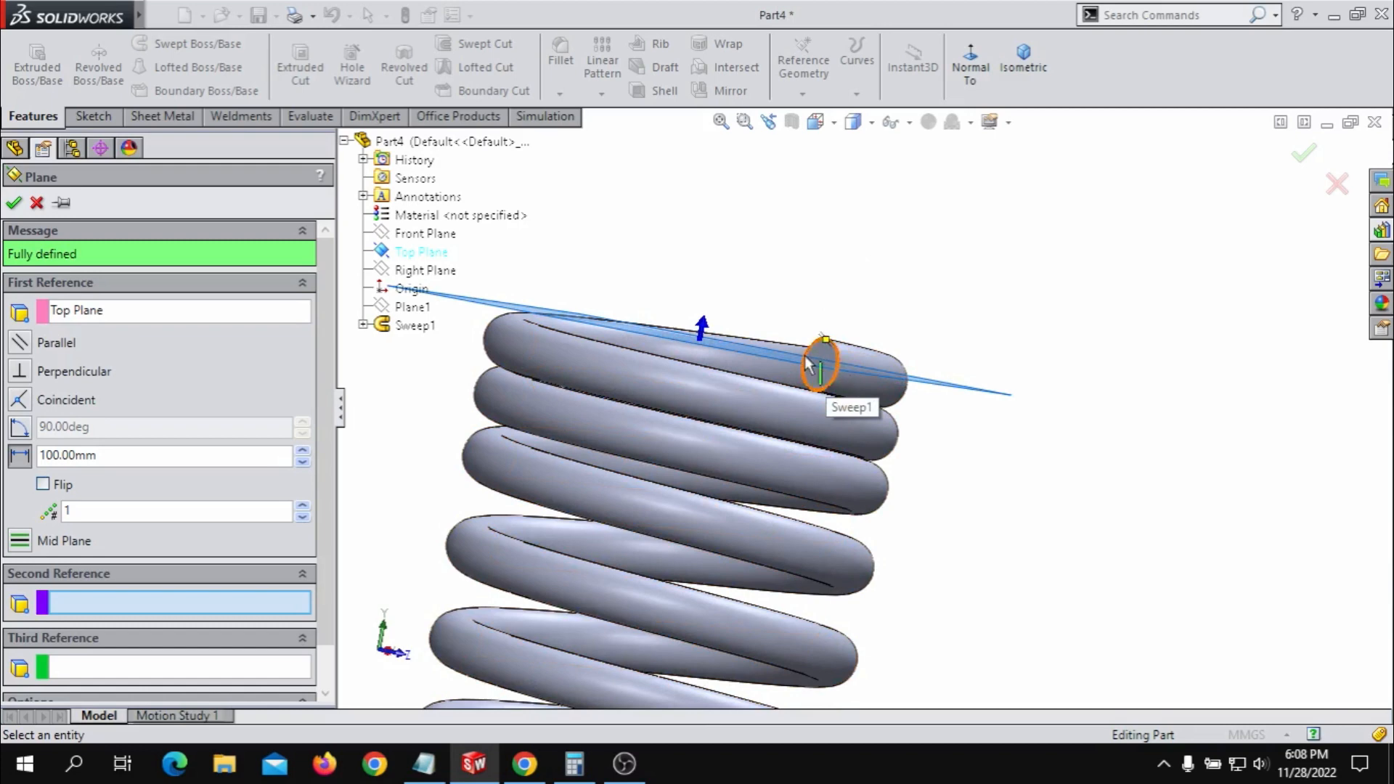
{"action": "scroll", "coordinate": [835, 371], "scroll_direction": "up", "scroll_amount": 5}
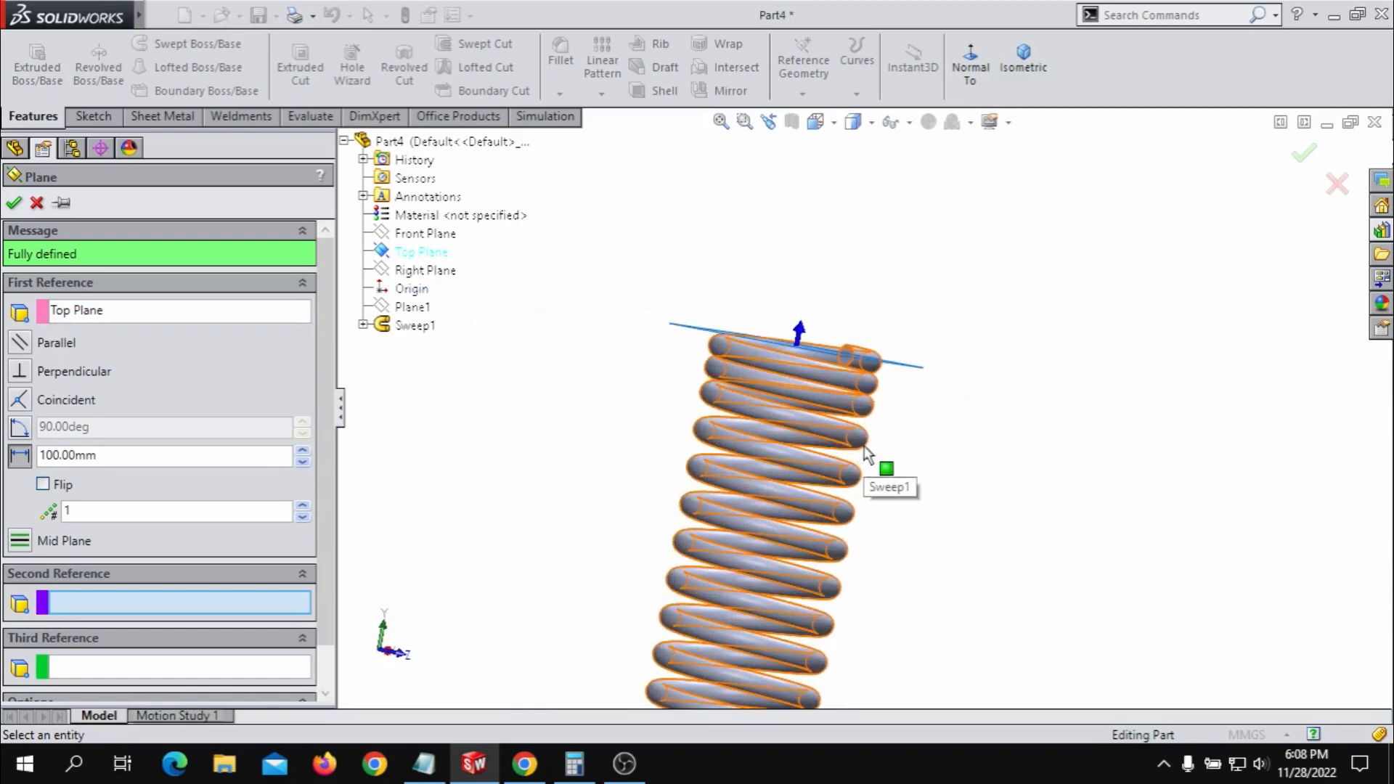
{"action": "scroll", "coordinate": [866, 454], "scroll_direction": "down", "scroll_amount": 2}
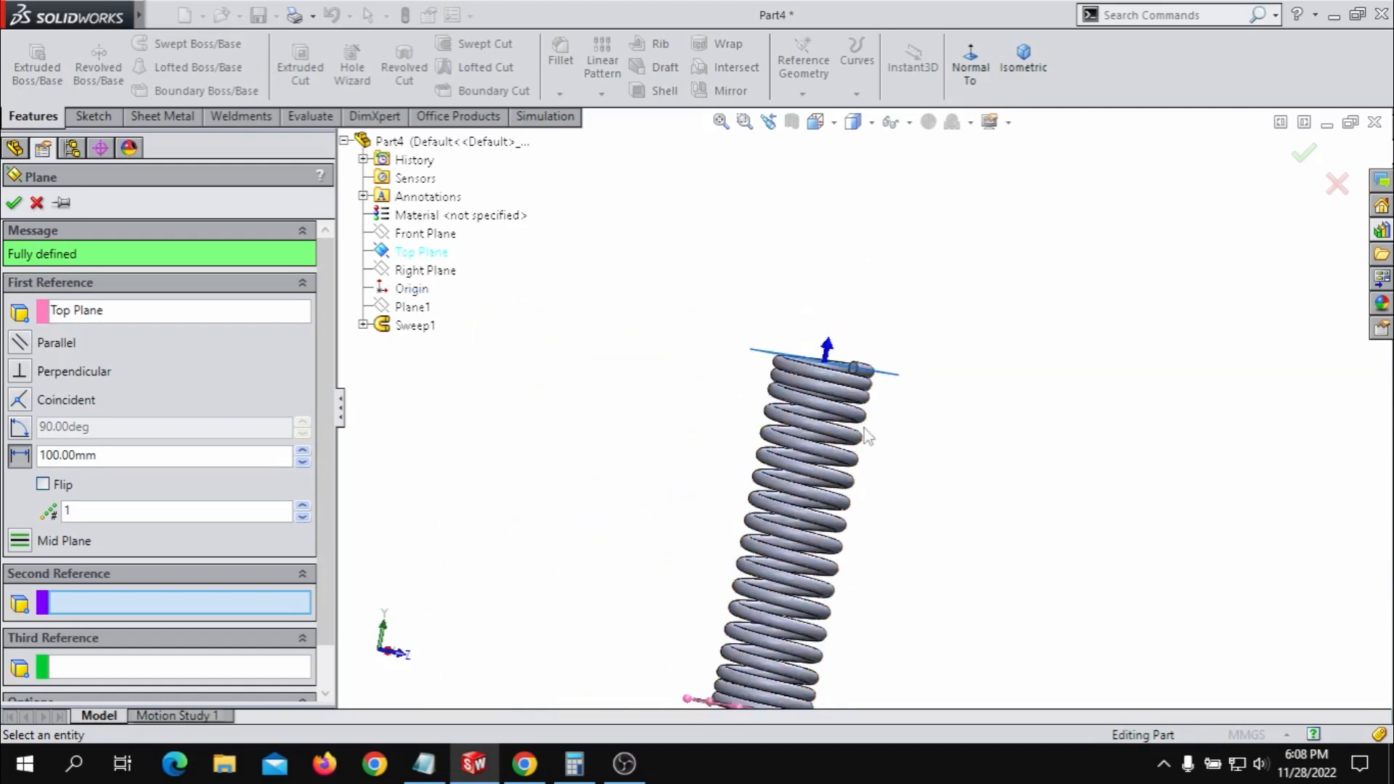
- Set the reference plane's offset from the Top Plane to 100 mm and accept the plane
{"action": "double_click", "coordinate": [155, 456]}
{"action": "type", "text": "100"}
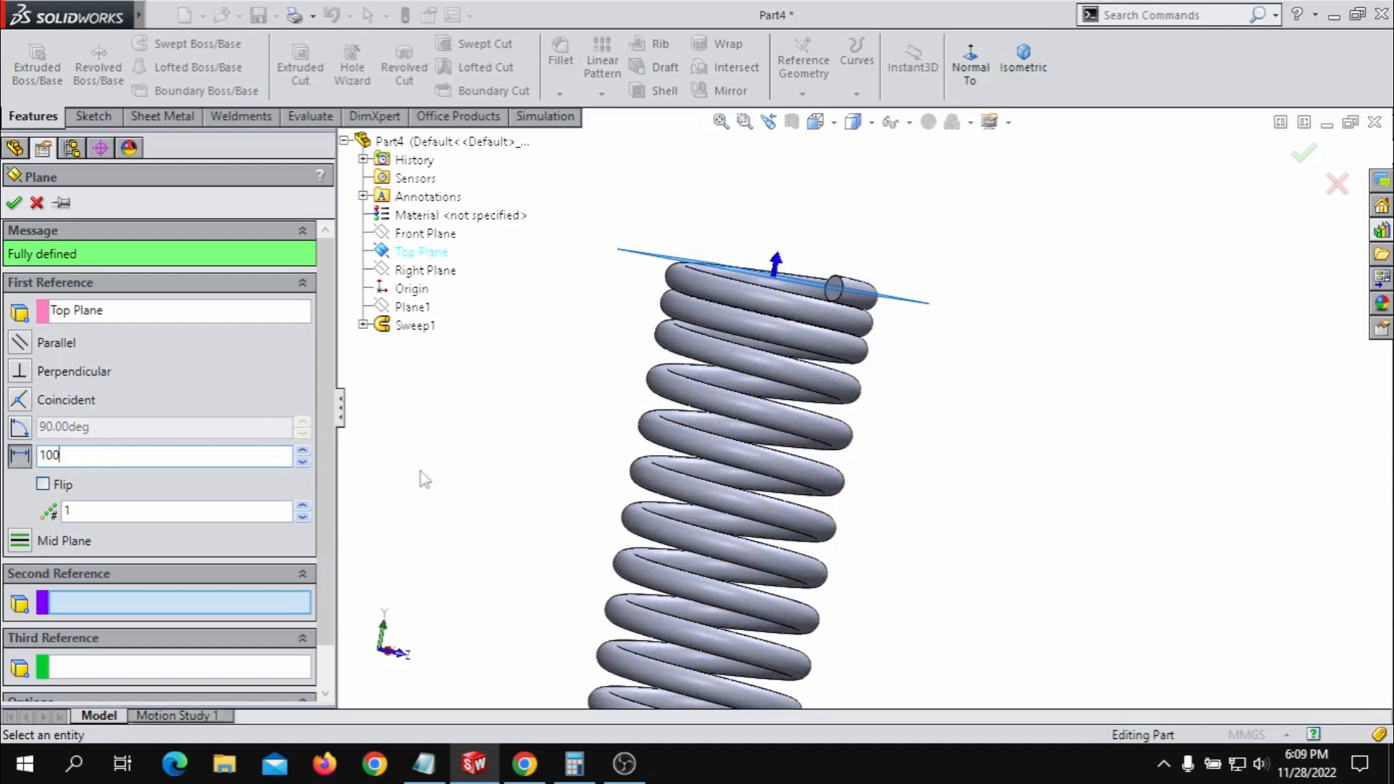
{"action": "key", "text": "Return"}
{"action": "scroll", "coordinate": [868, 493], "scroll_direction": "up", "scroll_amount": 2}
{"action": "scroll", "coordinate": [865, 483], "scroll_direction": "up", "scroll_amount": 3}
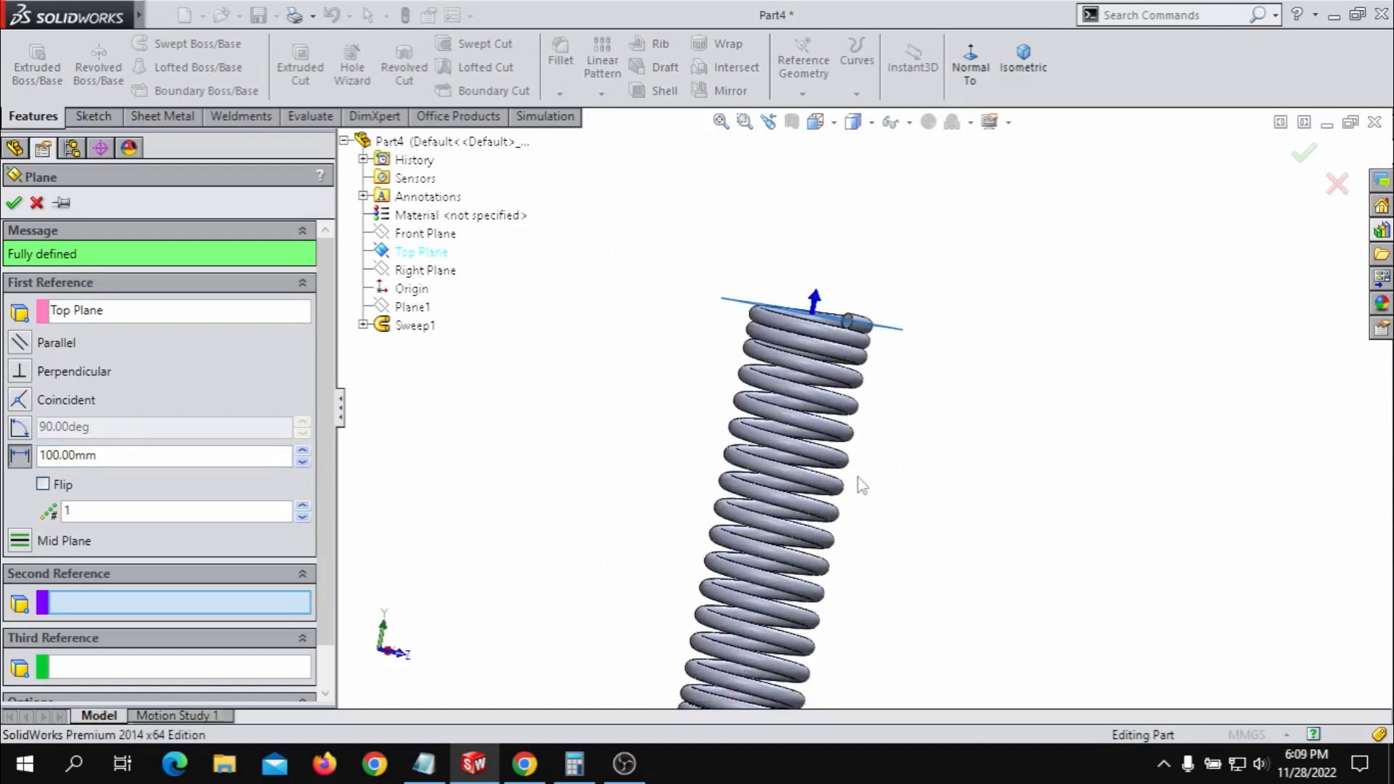
{"action": "middle_click_drag", "start_coordinate": [936, 485], "coordinate": [860, 501]}
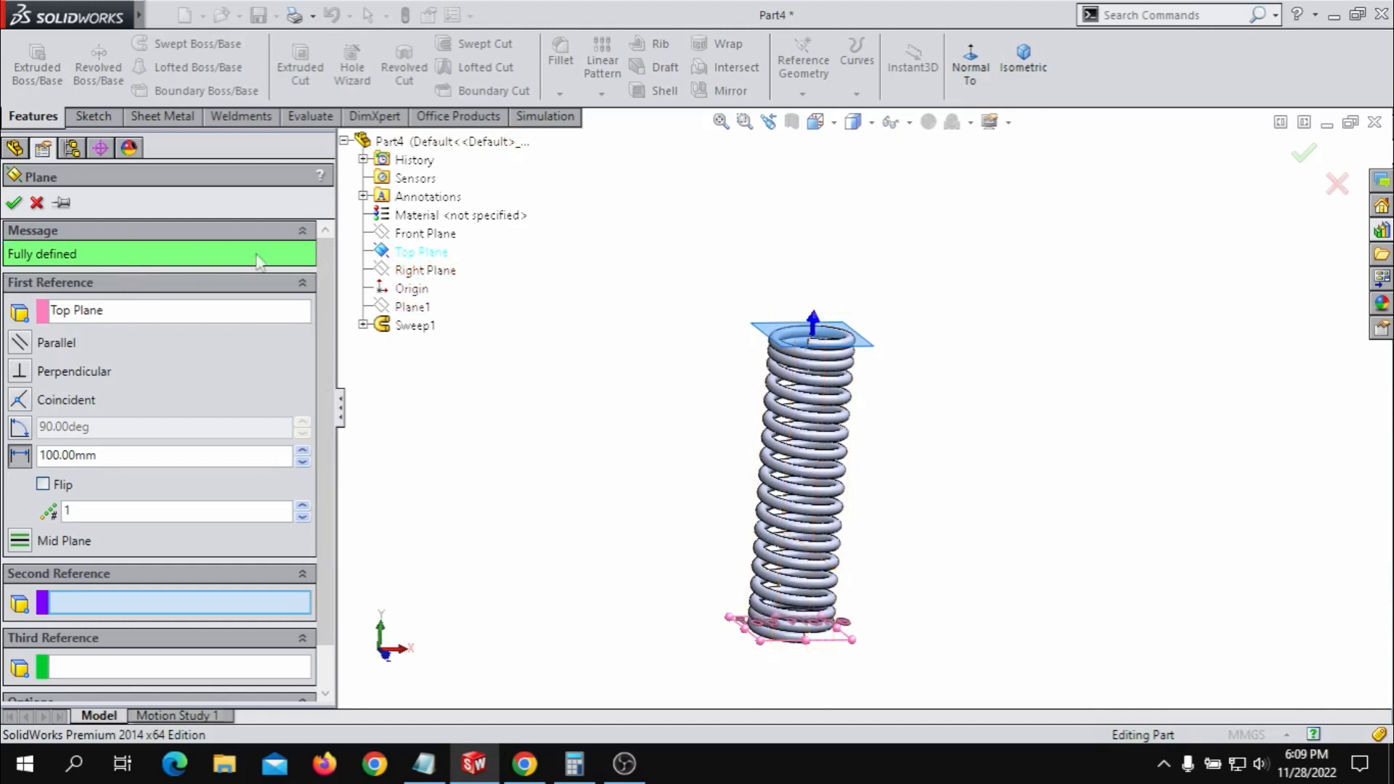
{"action": "left_click", "coordinate": [13, 203]}
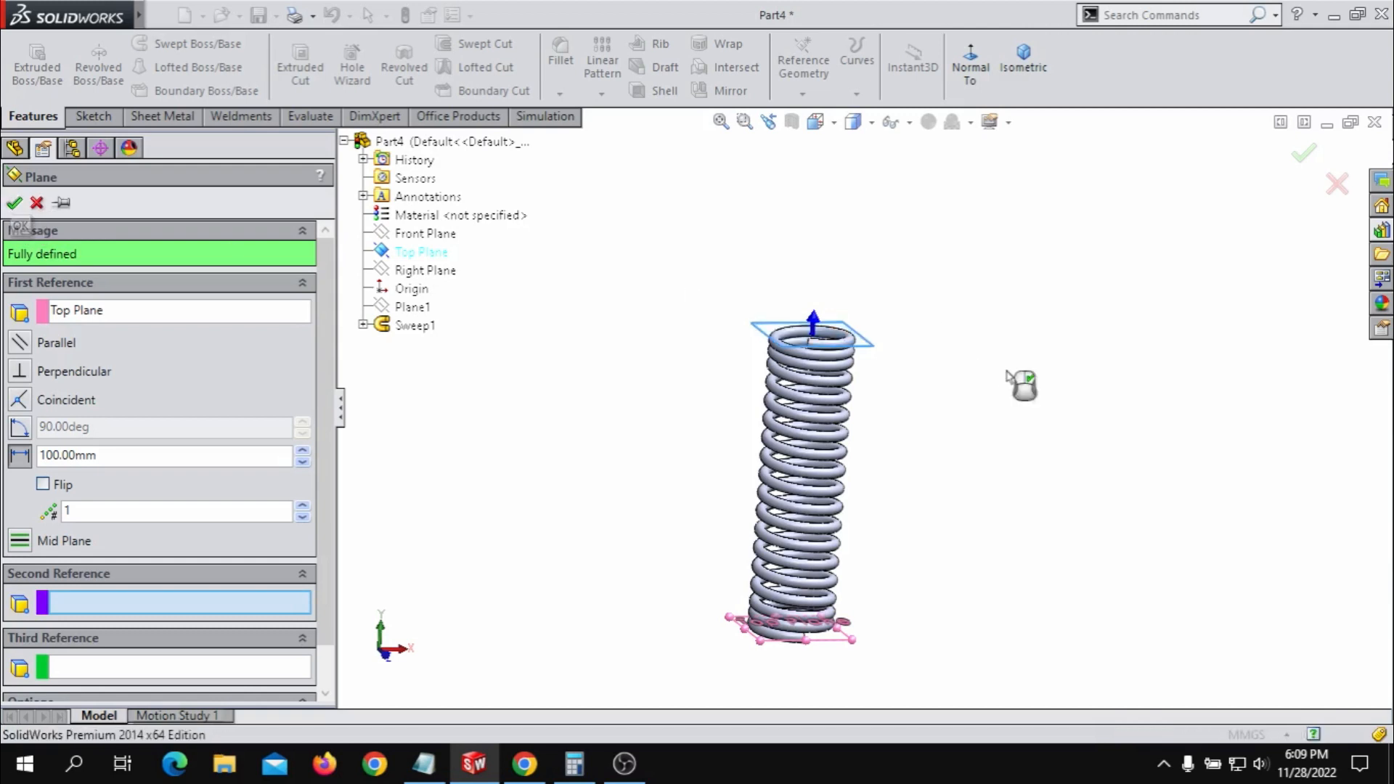
{"action": "scroll", "coordinate": [869, 404], "scroll_direction": "down", "scroll_amount": 3}
{"action": "left_click", "coordinate": [1034, 339]}
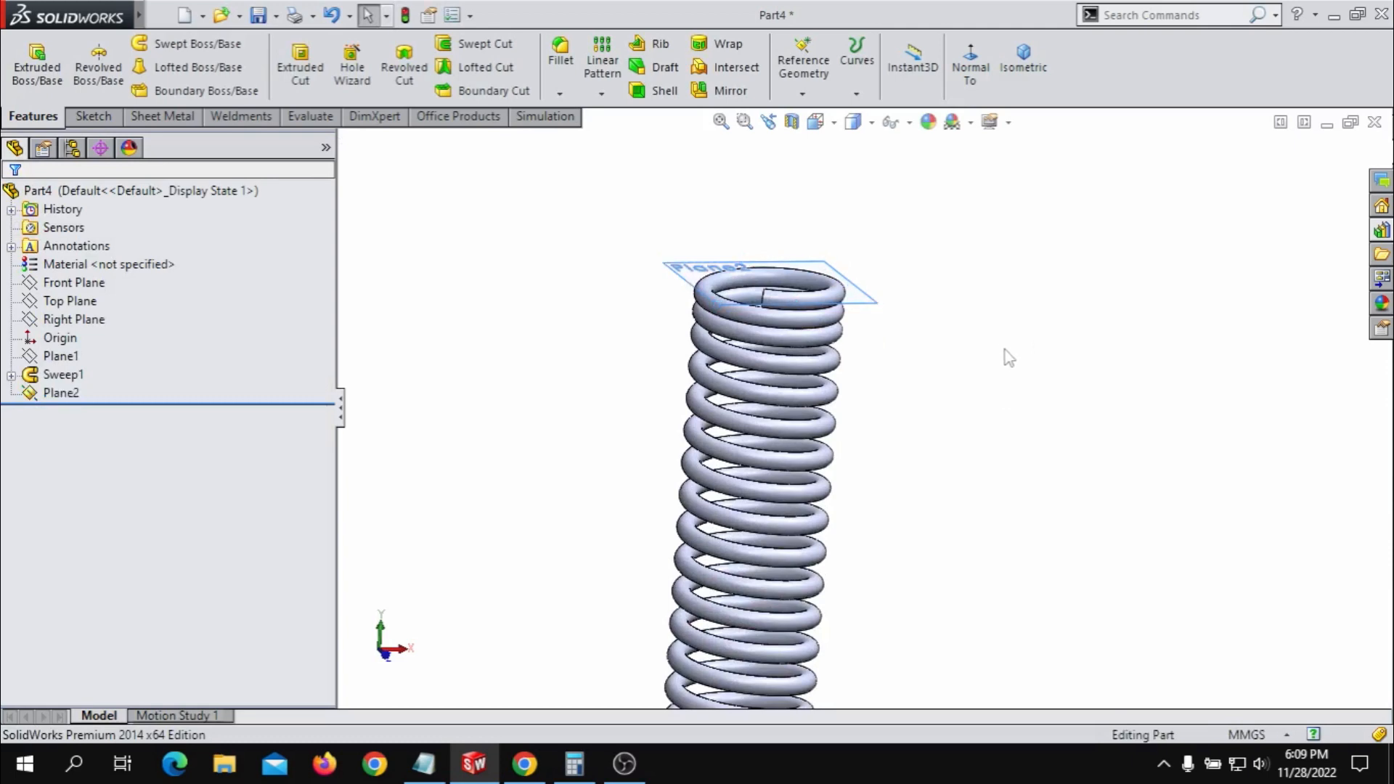
- Start a Cut With Surface and select the offset plane at the spring's top as the cutting surface
{"action": "middle_click_drag", "start_coordinate": [1000, 339], "coordinate": [1043, 342]}
{"action": "scroll", "coordinate": [940, 315], "scroll_direction": "down", "scroll_amount": 3}
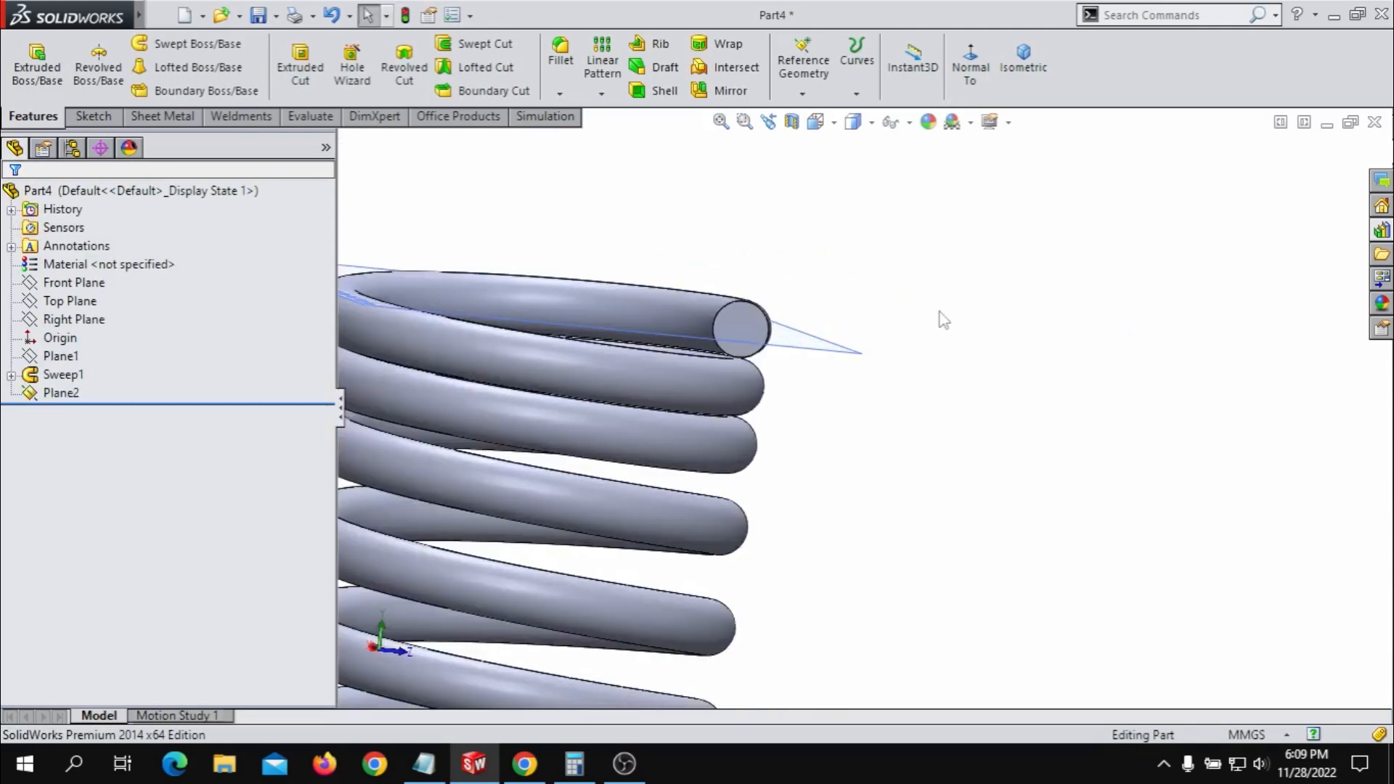
{"action": "scroll", "coordinate": [1080, 432], "scroll_direction": "up", "scroll_amount": 3}
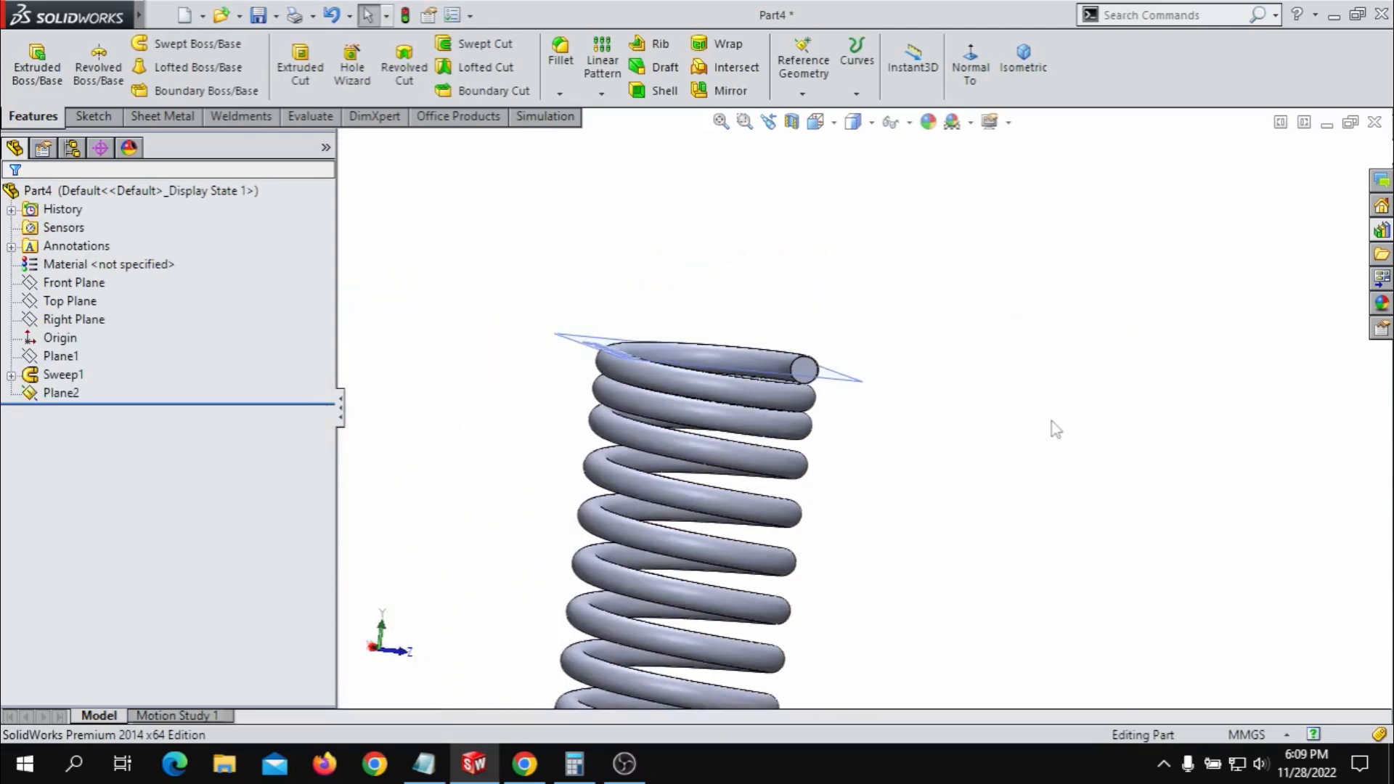
{"action": "middle_click_drag", "start_coordinate": [1049, 429], "coordinate": [973, 410]}
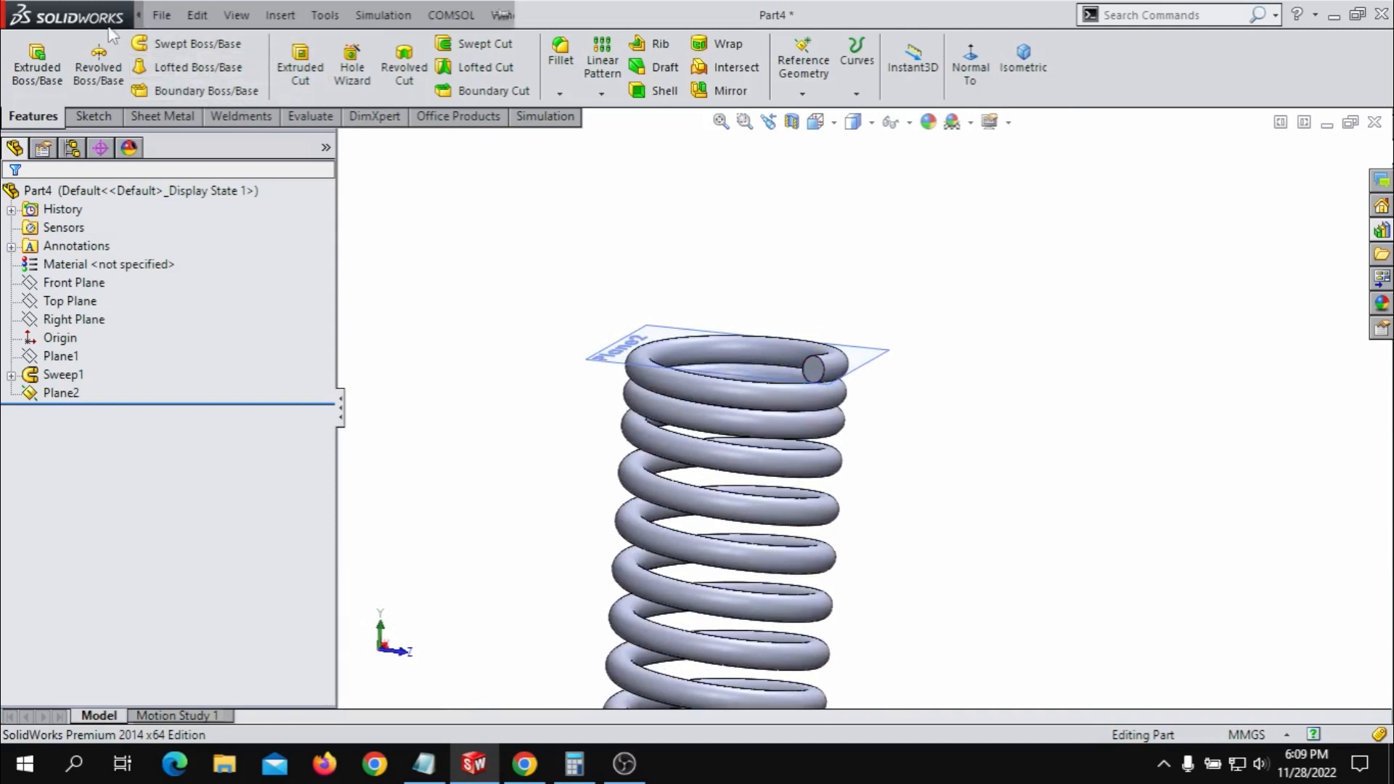
{"action": "mouse_move", "coordinate": [113, 11]}
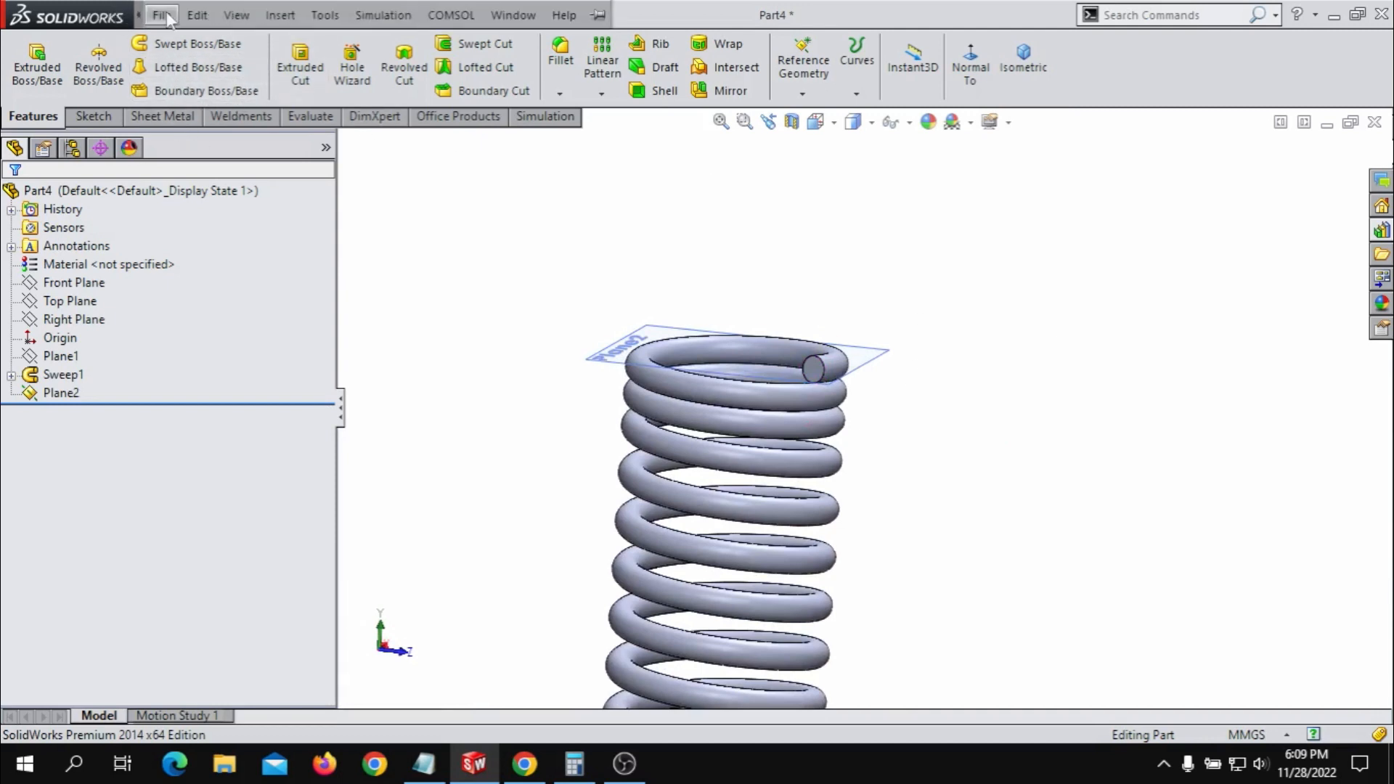
{"action": "left_click", "coordinate": [293, 15]}
{"action": "mouse_move", "coordinate": [309, 64]}
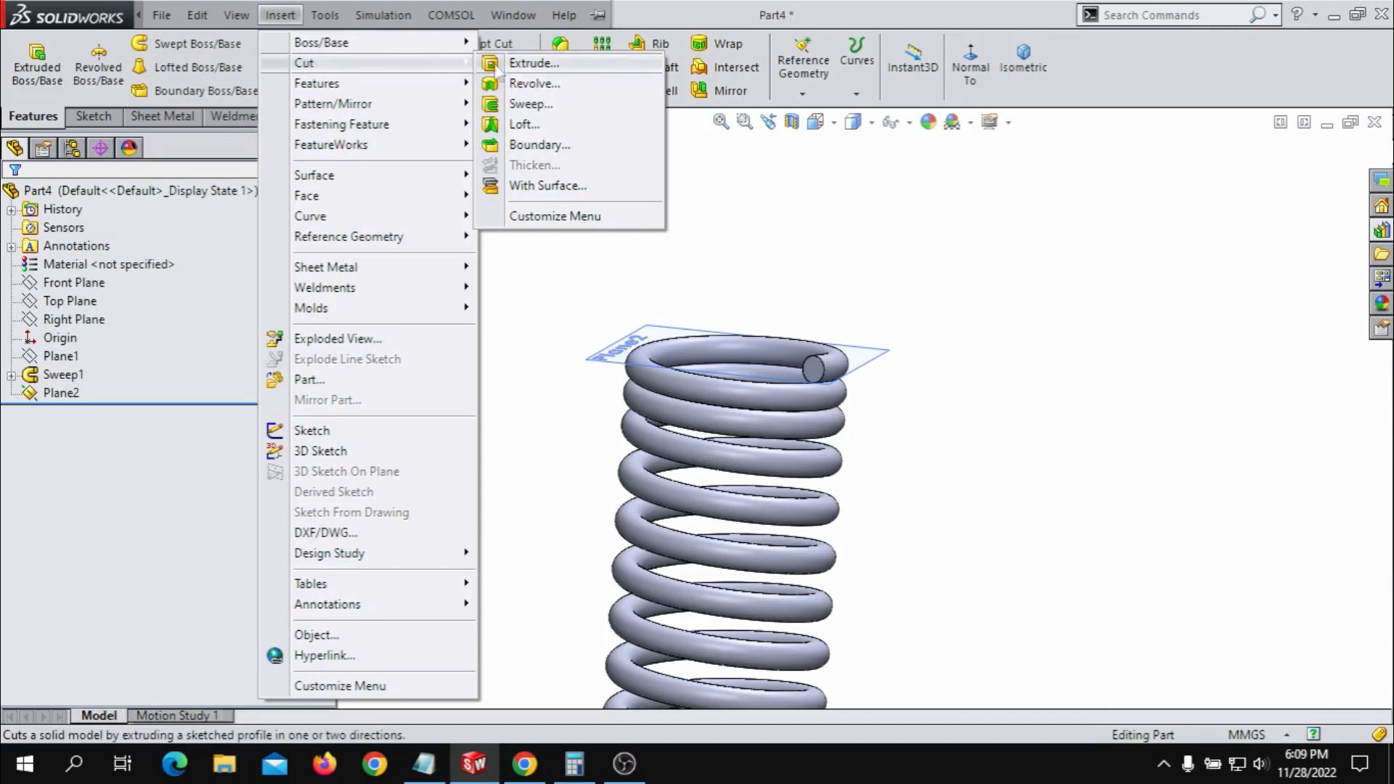
{"action": "left_click", "coordinate": [519, 186]}
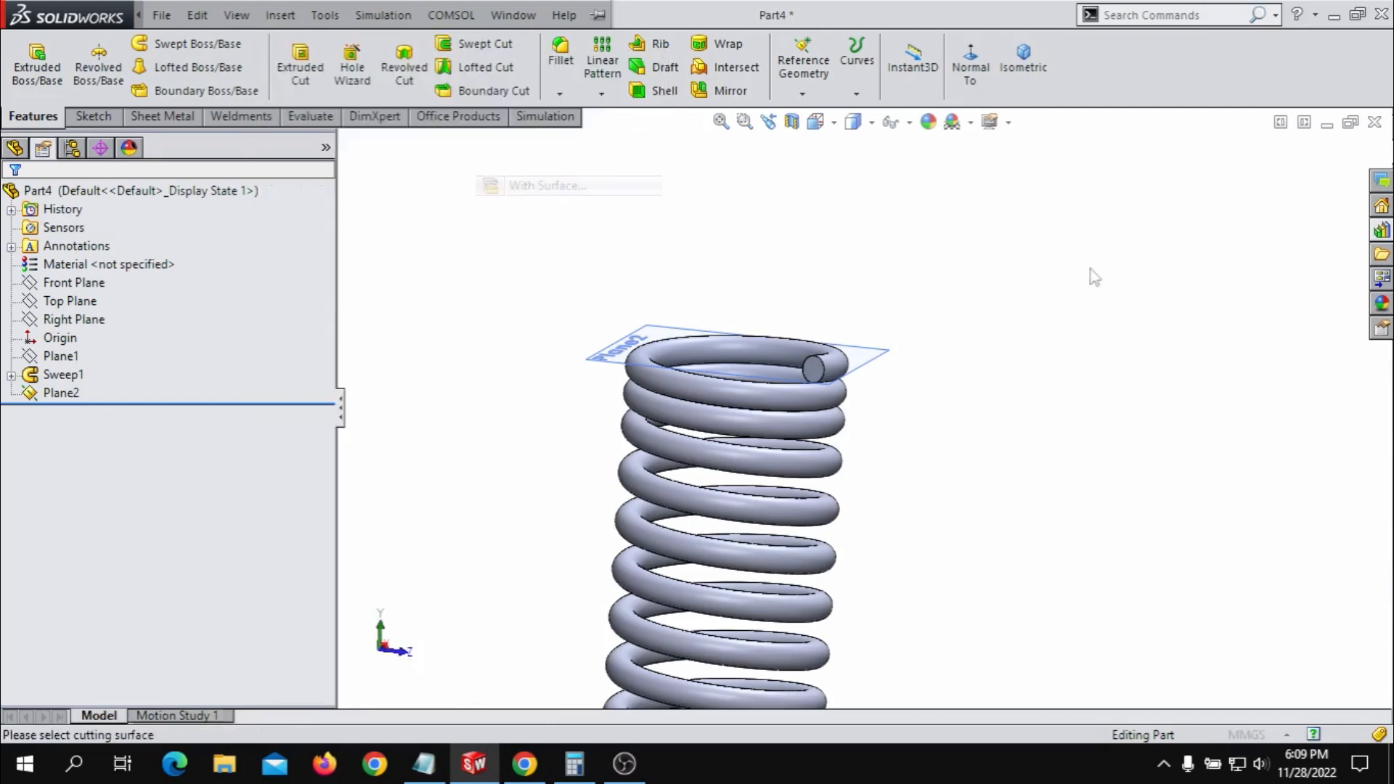
{"action": "middle_click_drag", "start_coordinate": [983, 511], "coordinate": [873, 423]}
{"action": "scroll", "coordinate": [921, 403], "scroll_direction": "down", "scroll_amount": 3}
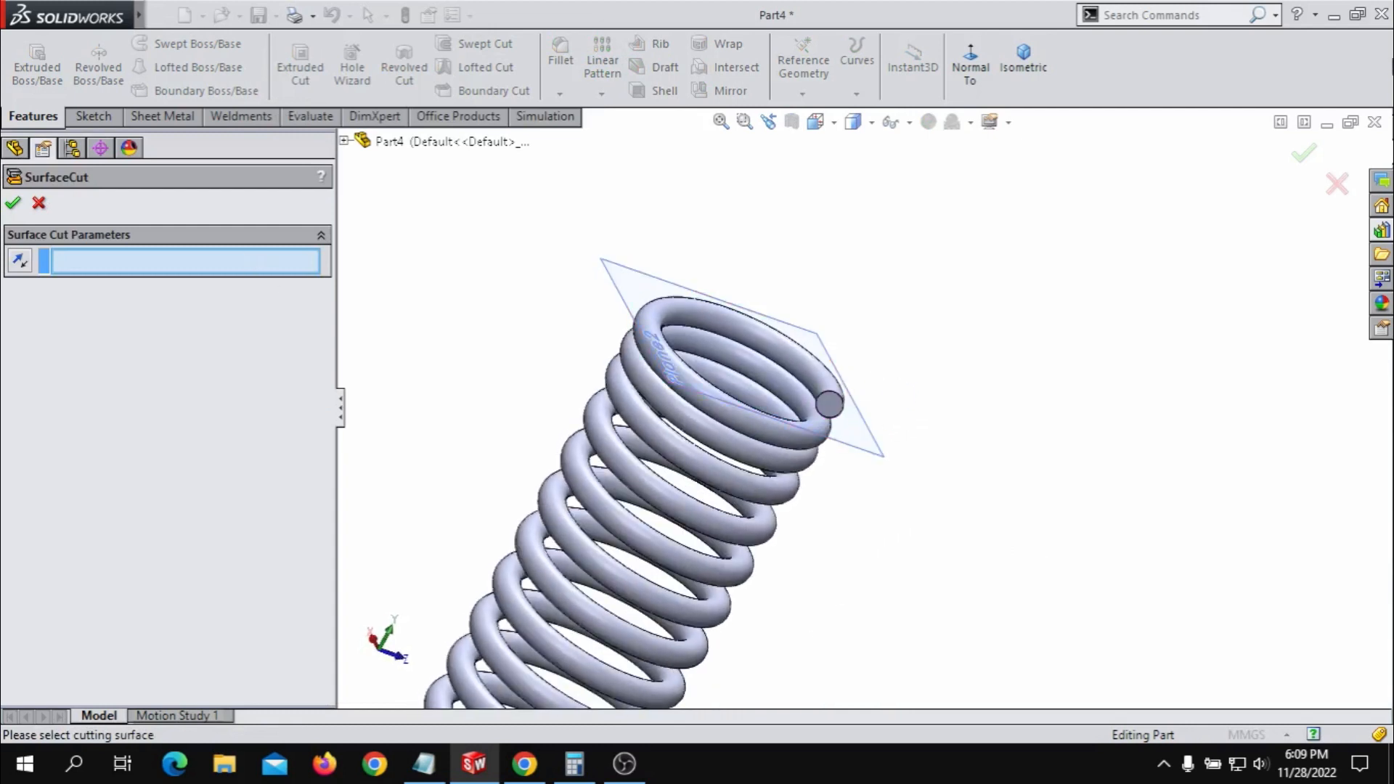
{"action": "middle_click_drag", "start_coordinate": [871, 330], "coordinate": [905, 264]}
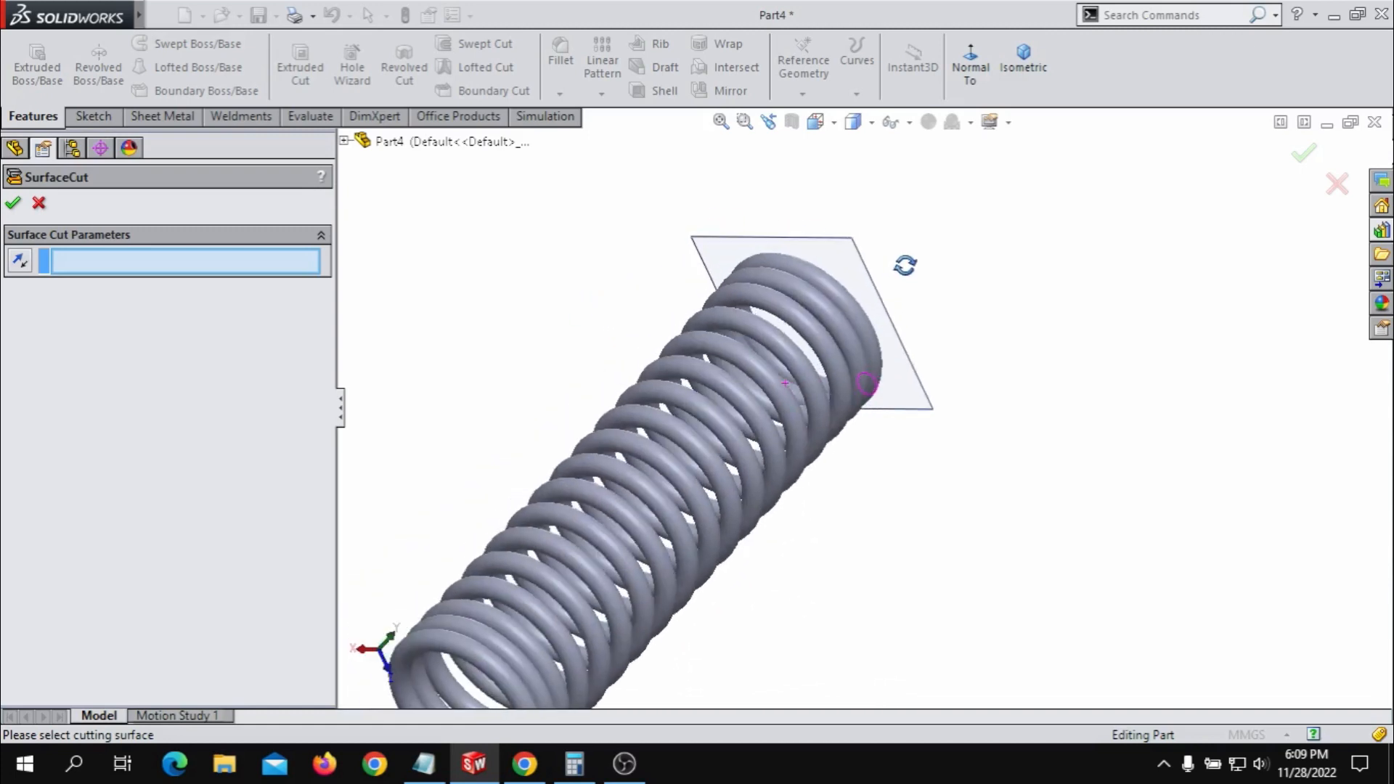
{"action": "left_click", "coordinate": [852, 276]}
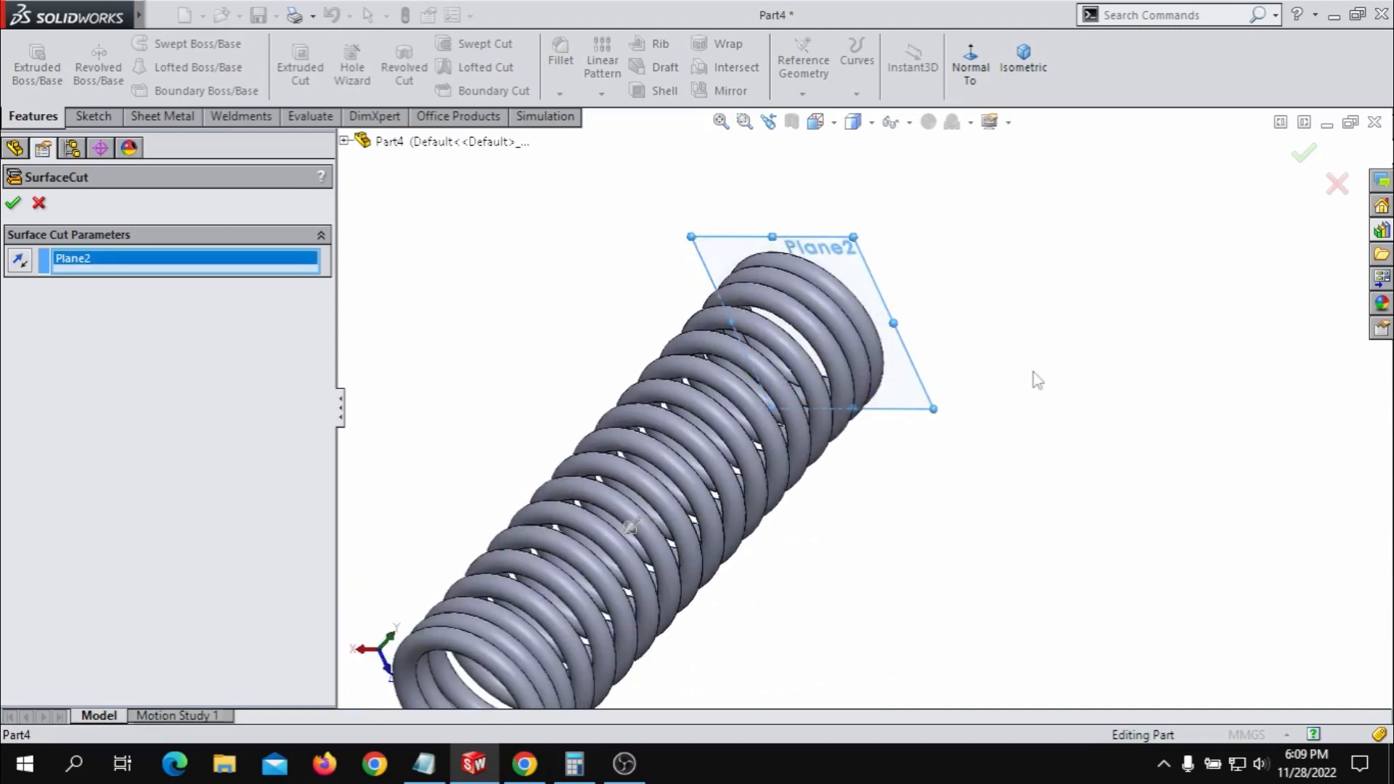
- Flip the surface cut so it removes the wire above the top plane, and accept the cut
{"action": "middle_click_drag", "start_coordinate": [1037, 379], "coordinate": [952, 388]}
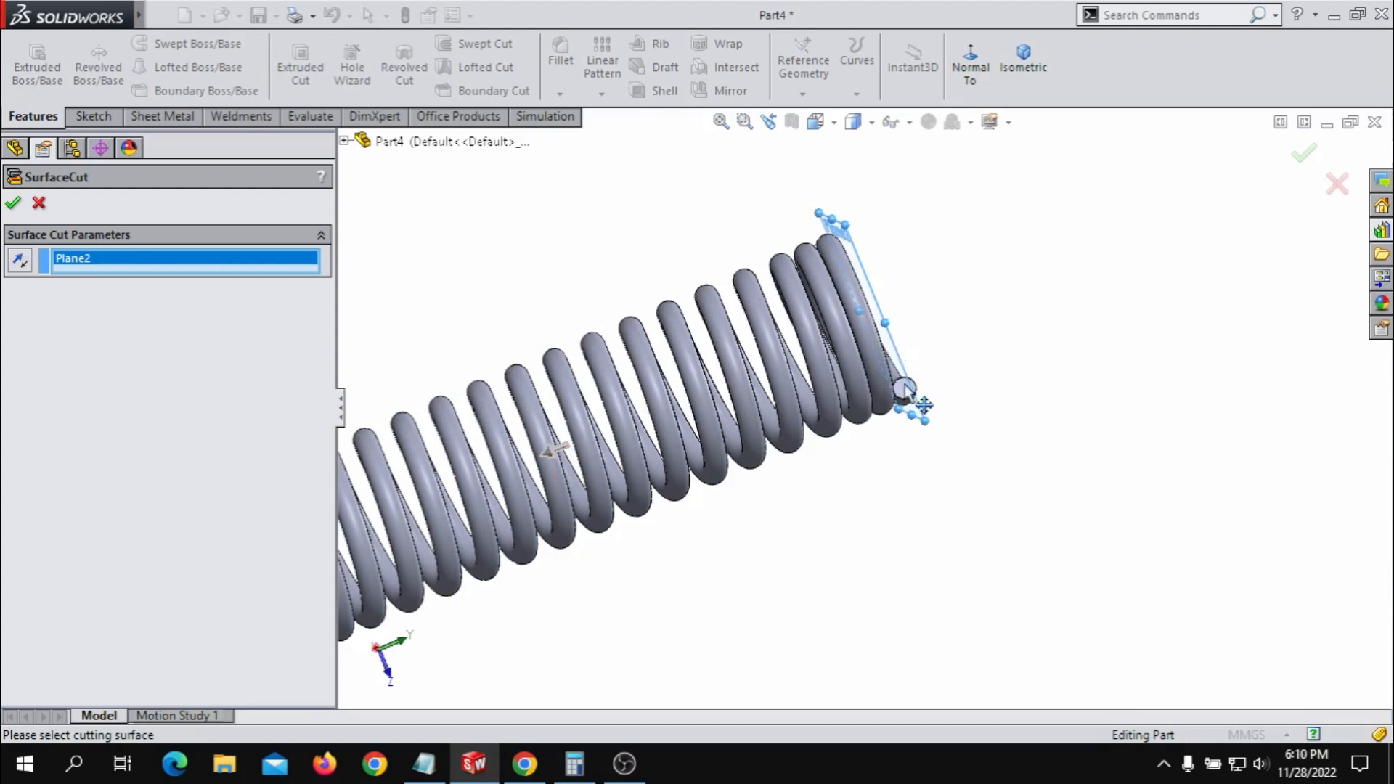
{"action": "middle_click_drag", "start_coordinate": [958, 386], "coordinate": [911, 404]}
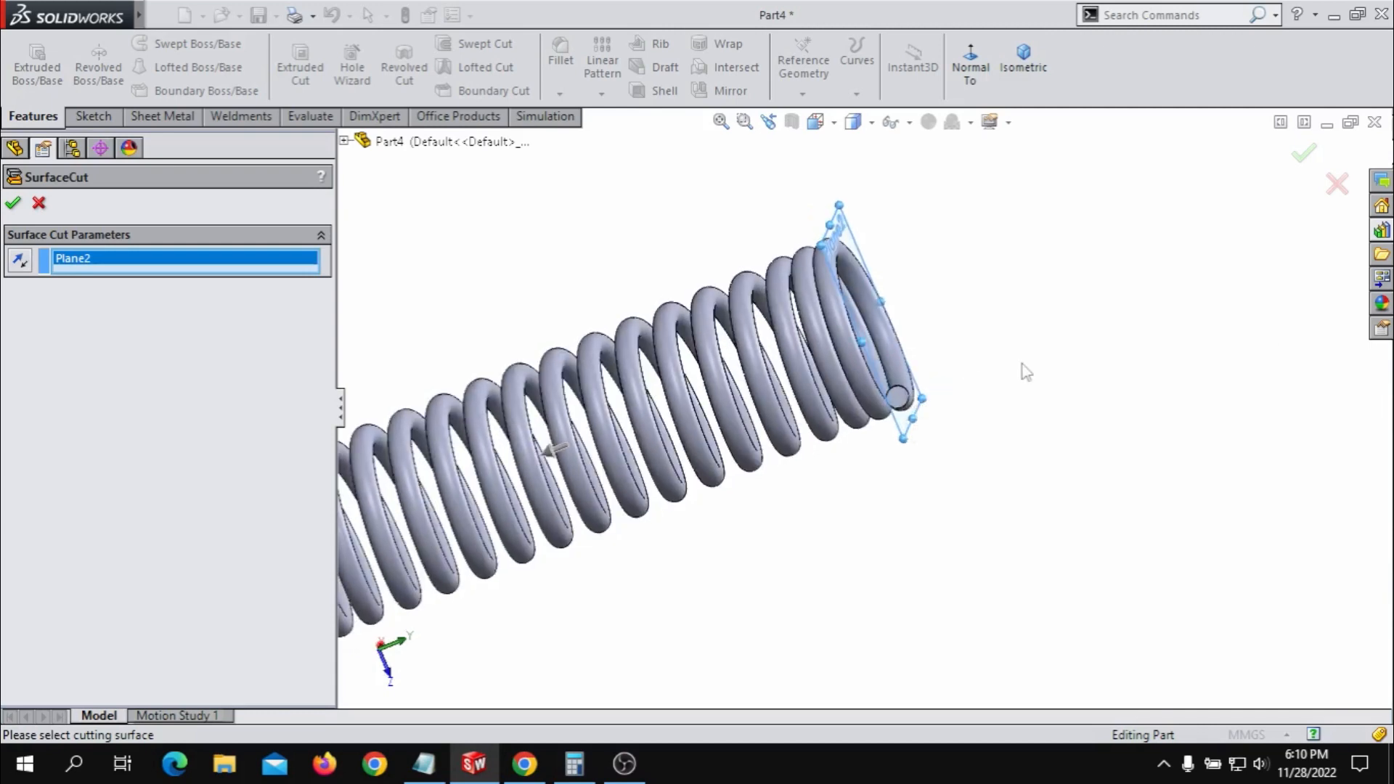
{"action": "mouse_move", "coordinate": [977, 373]}
{"action": "middle_mouse_down"}
{"action": "mouse_move", "coordinate": [987, 351]}
{"action": "mouse_move", "coordinate": [973, 347]}
{"action": "middle_mouse_up"}
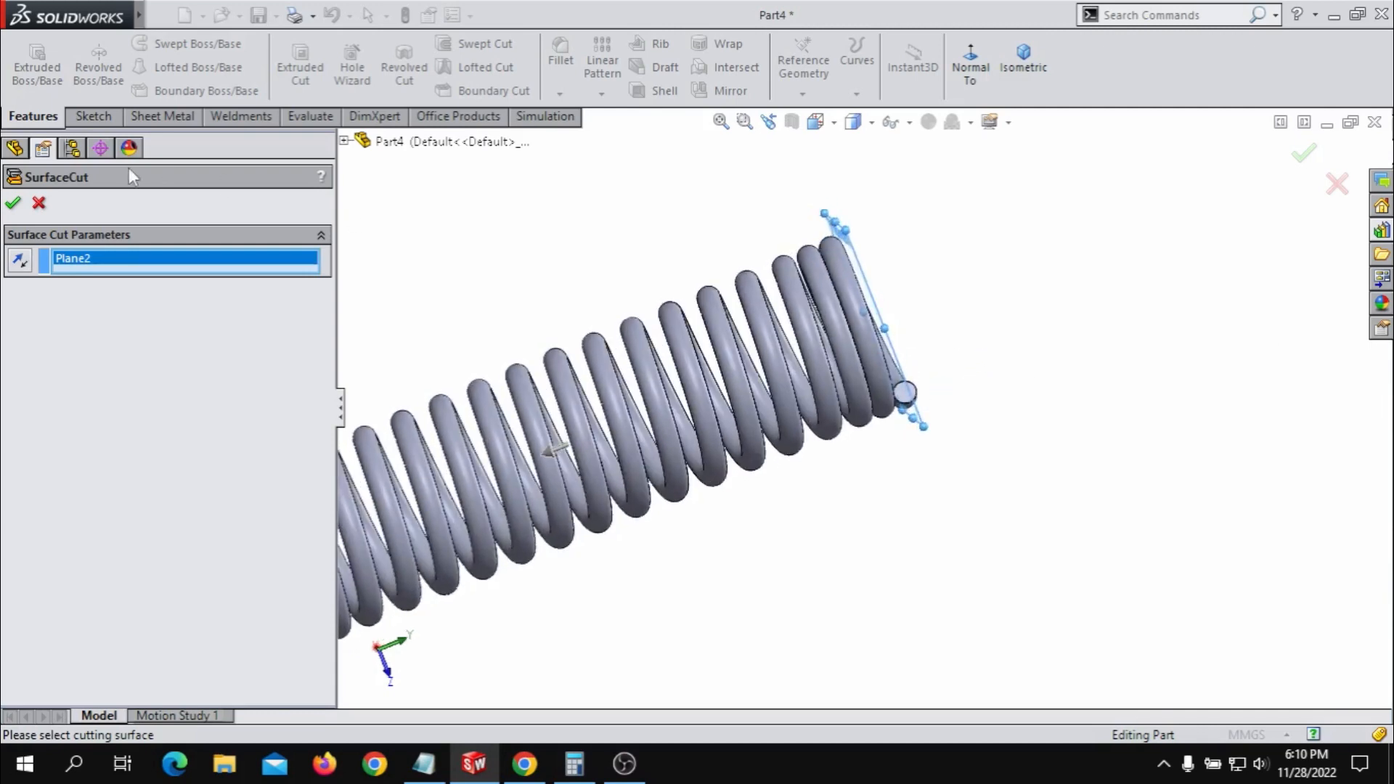
{"action": "left_click", "coordinate": [20, 261]}
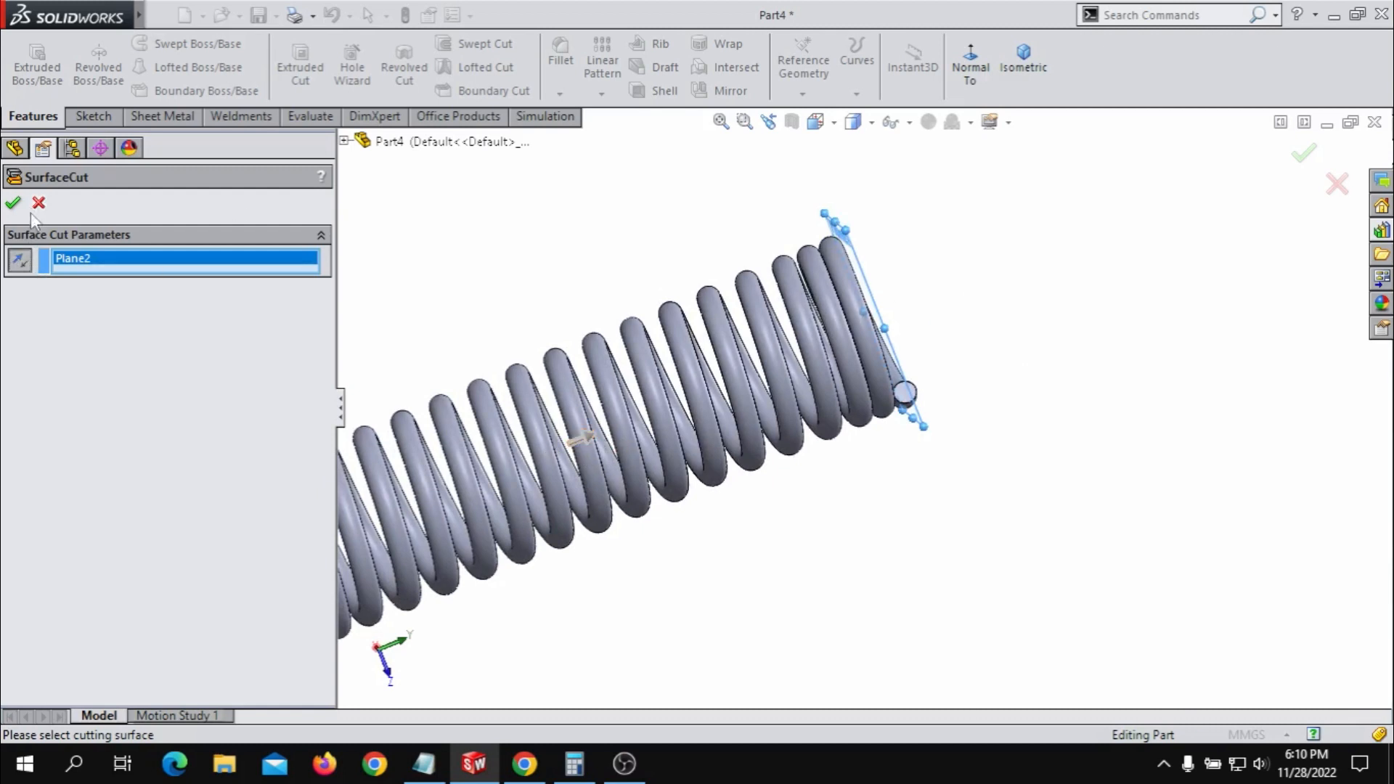
{"action": "left_click", "coordinate": [12, 205]}
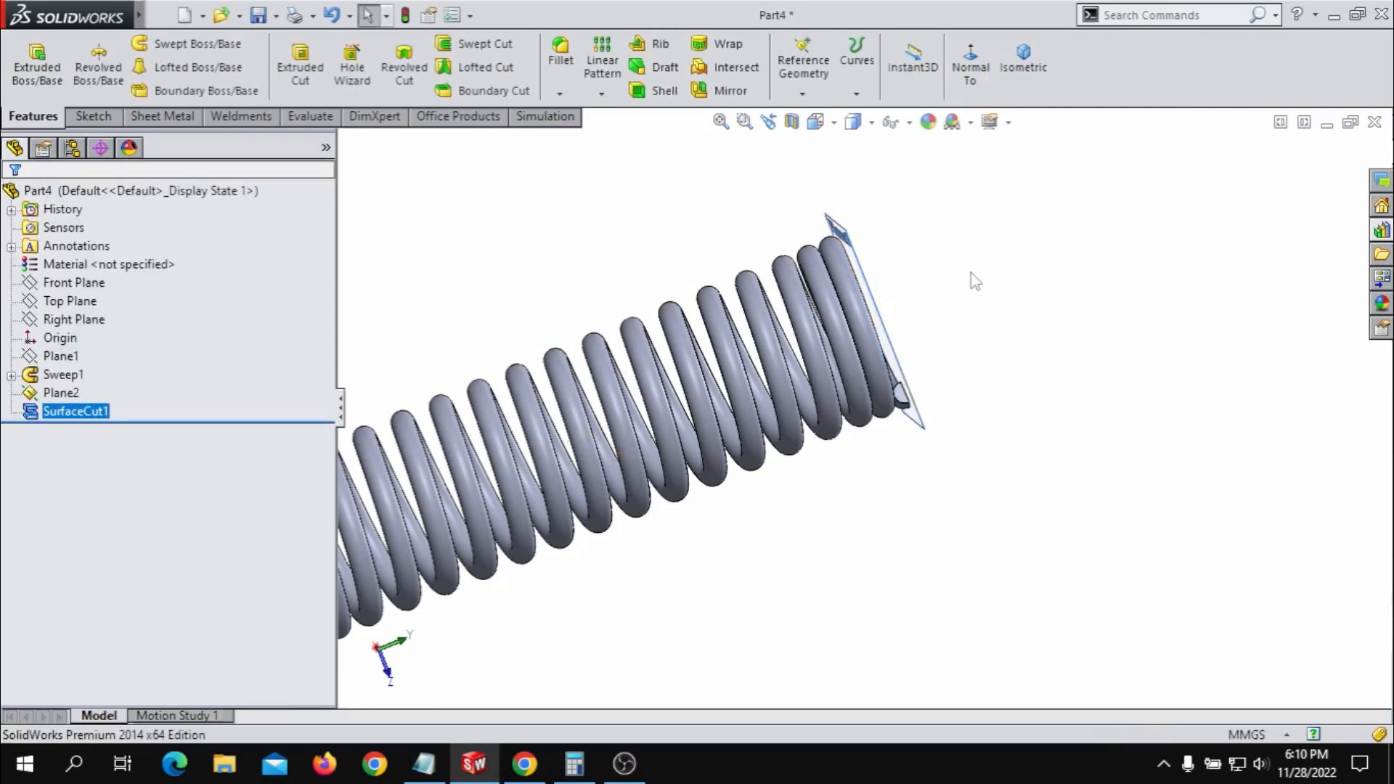
- Hide the reference plane at the top of the spring after viewing the cut end
{"action": "middle_click_drag", "start_coordinate": [965, 274], "coordinate": [831, 243]}
{"action": "scroll", "coordinate": [743, 290], "scroll_direction": "down", "scroll_amount": 5}
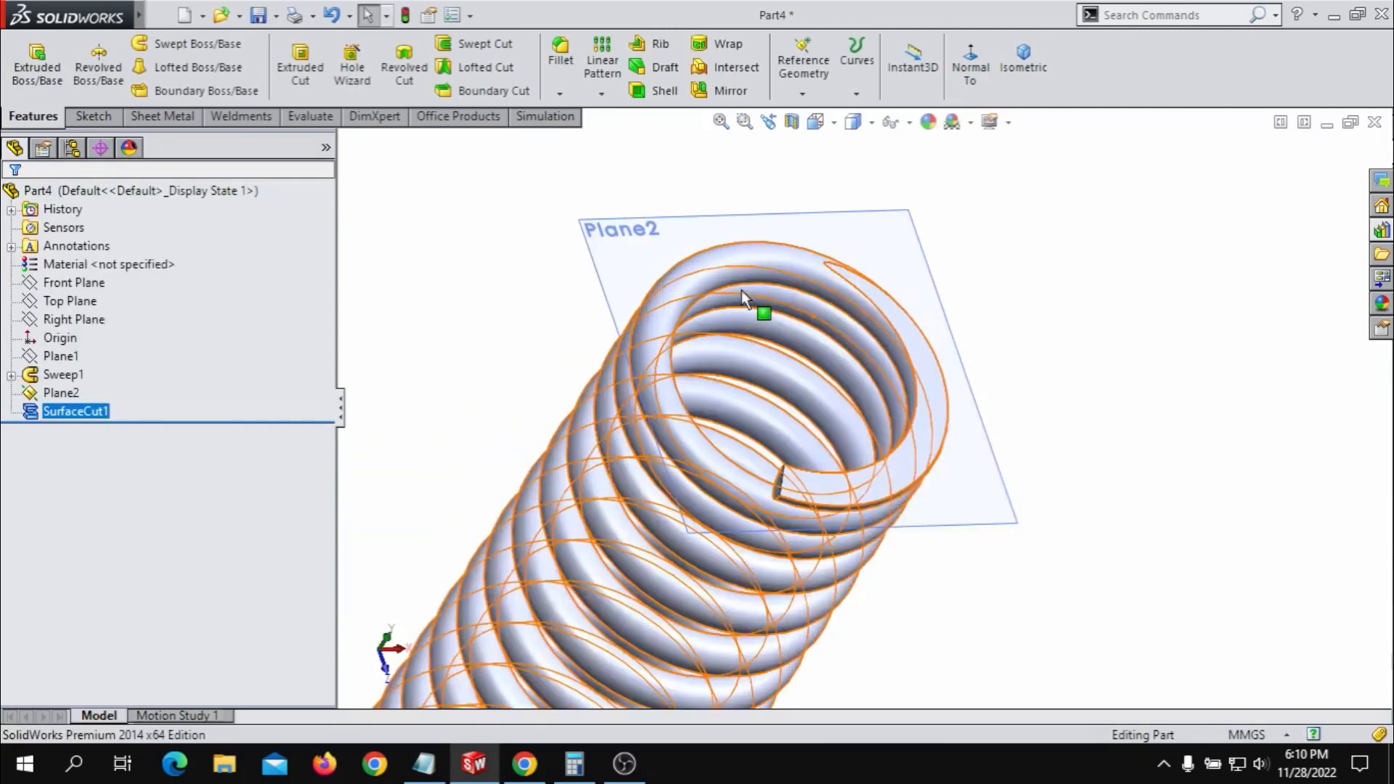
{"action": "mouse_move", "coordinate": [1084, 331]}
{"action": "middle_mouse_down"}
{"action": "mouse_move", "coordinate": [1027, 292]}
{"action": "mouse_move", "coordinate": [999, 199]}
{"action": "mouse_move", "coordinate": [1082, 338]}
{"action": "middle_mouse_up"}
{"action": "left_click", "coordinate": [746, 341]}
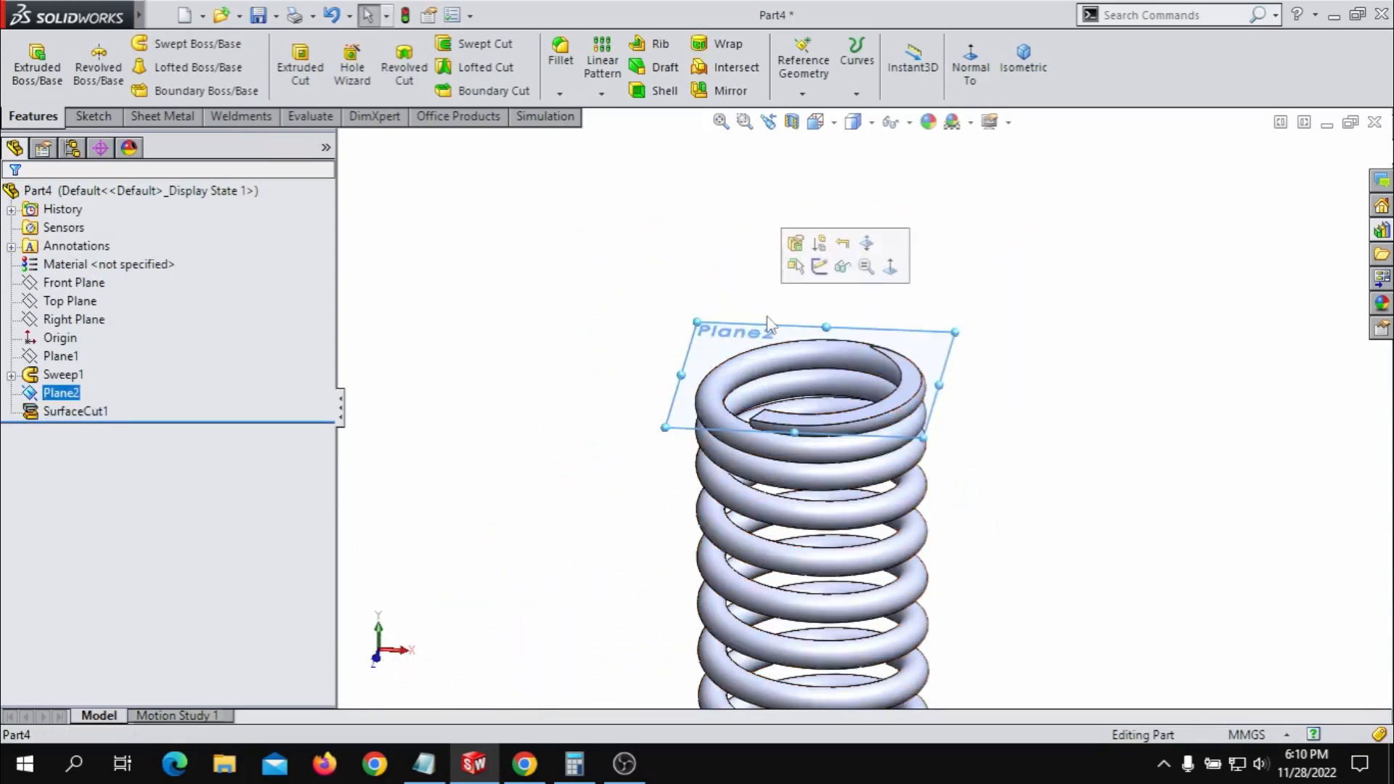
{"action": "left_click", "coordinate": [843, 266]}
{"action": "scroll", "coordinate": [966, 467], "scroll_direction": "up", "scroll_amount": 2}
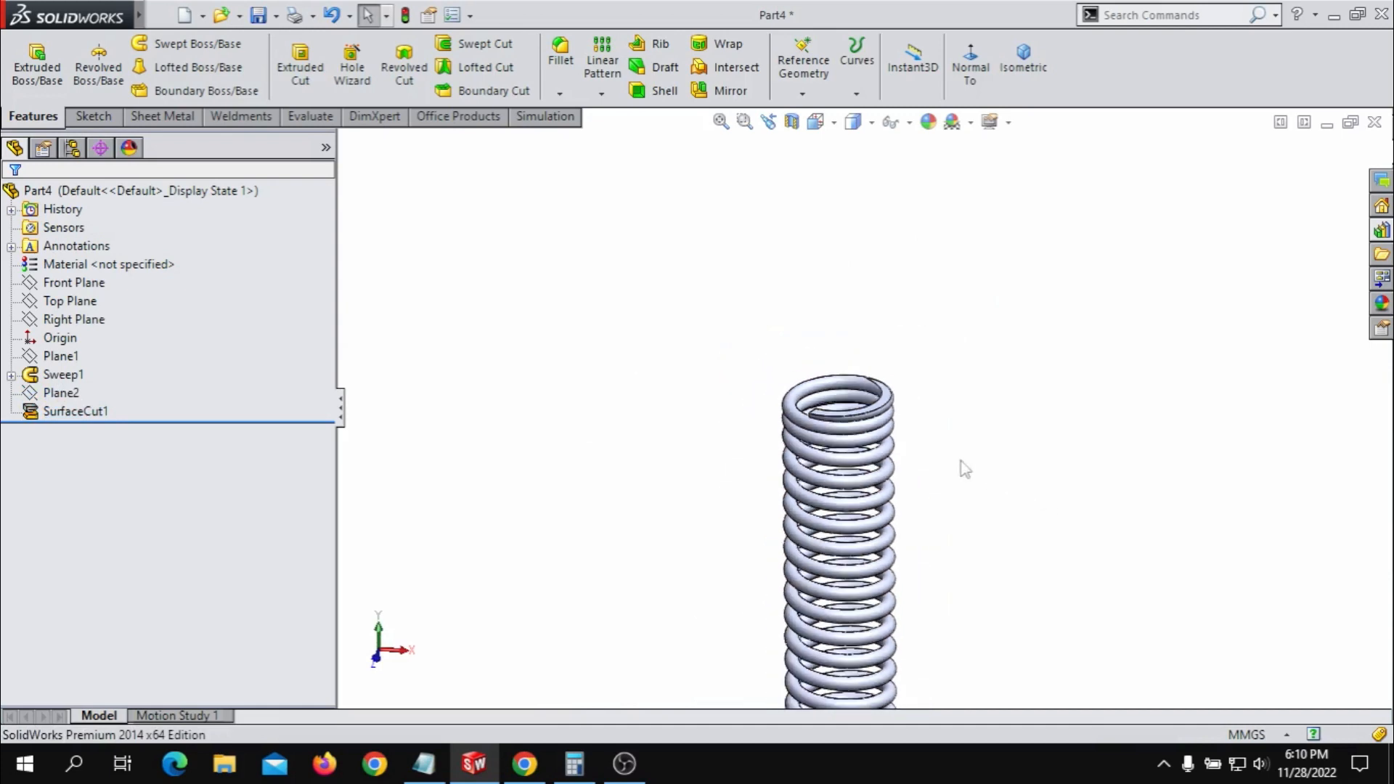
- Inspect the cut coil at the spring's top and the wire end at its base
{"action": "scroll", "coordinate": [904, 366], "scroll_direction": "down", "scroll_amount": 2}
{"action": "middle_click_drag", "start_coordinate": [889, 361], "coordinate": [910, 447]}
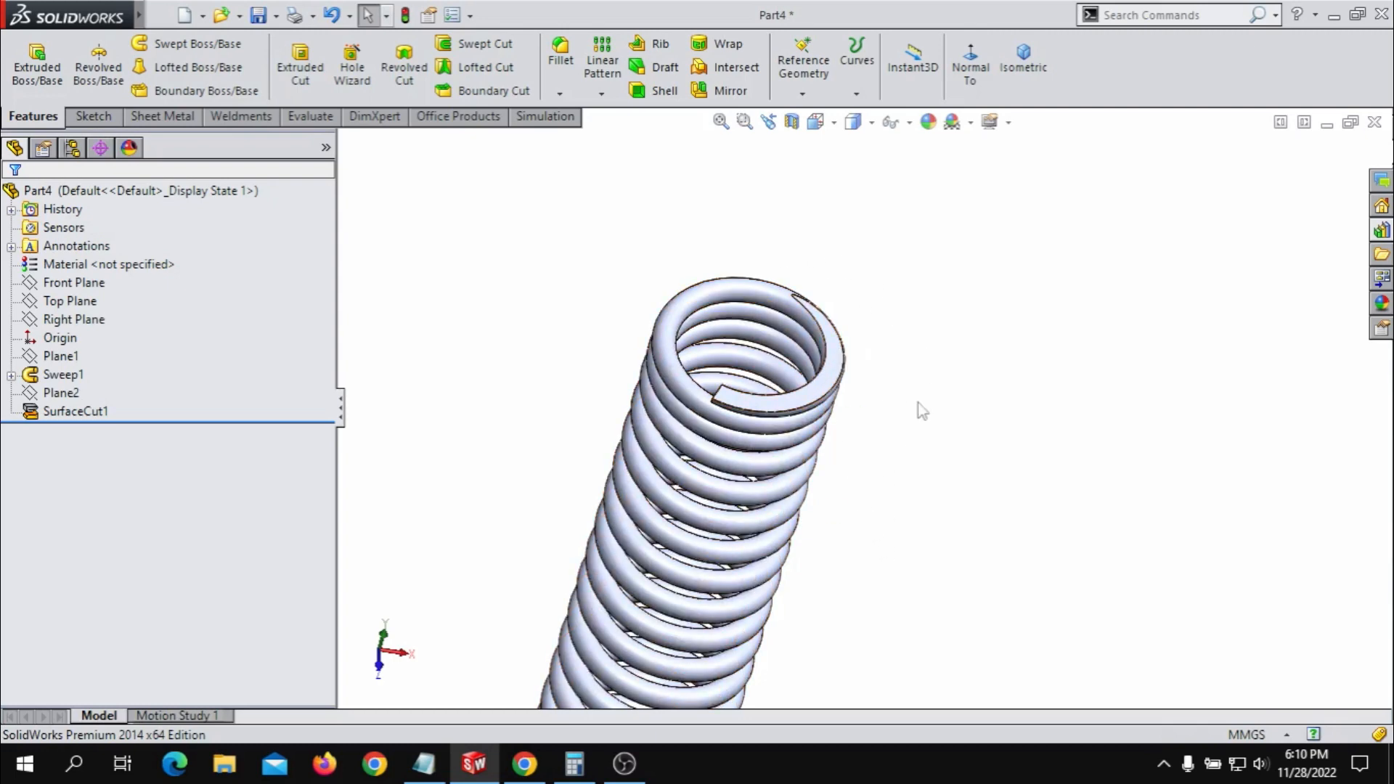
{"action": "middle_click_drag", "start_coordinate": [920, 411], "coordinate": [896, 467]}
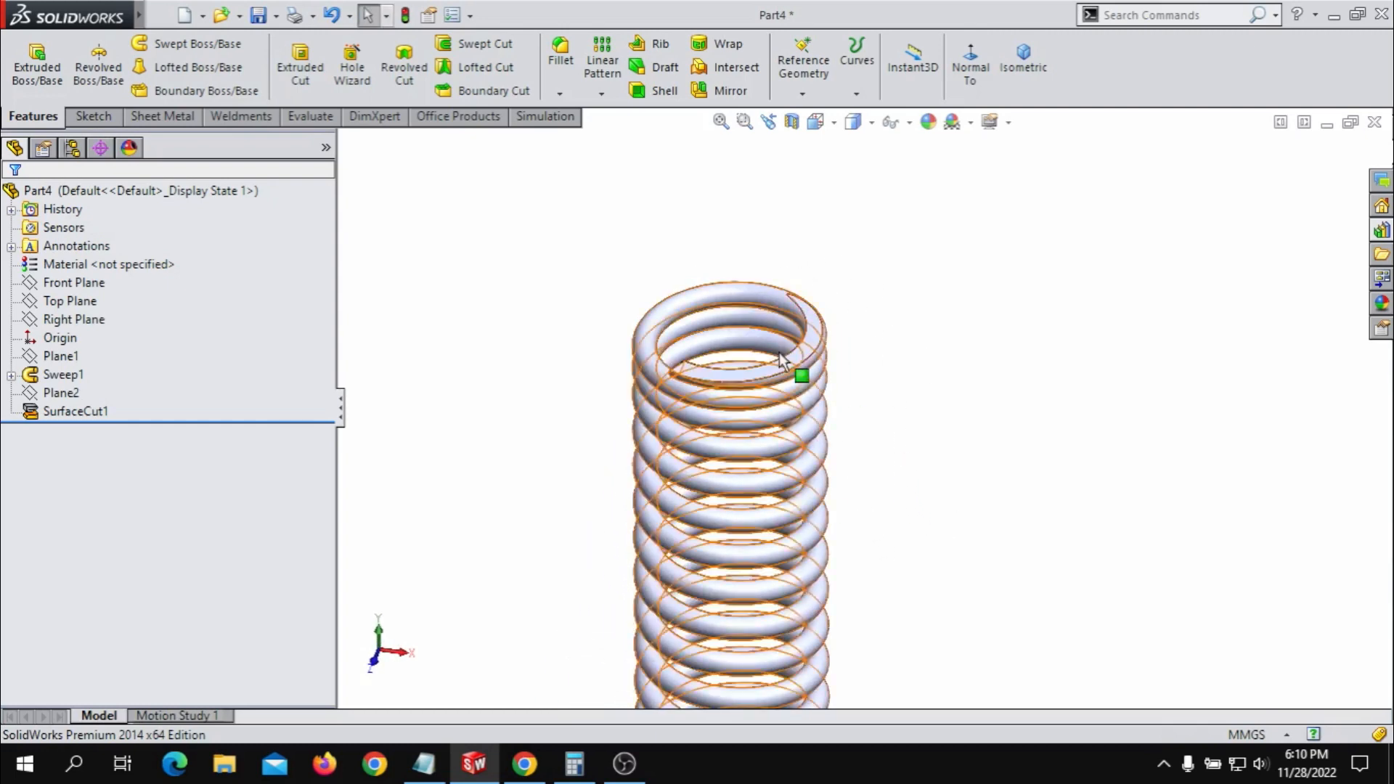
{"action": "scroll", "coordinate": [870, 629], "scroll_direction": "up", "scroll_amount": 3}
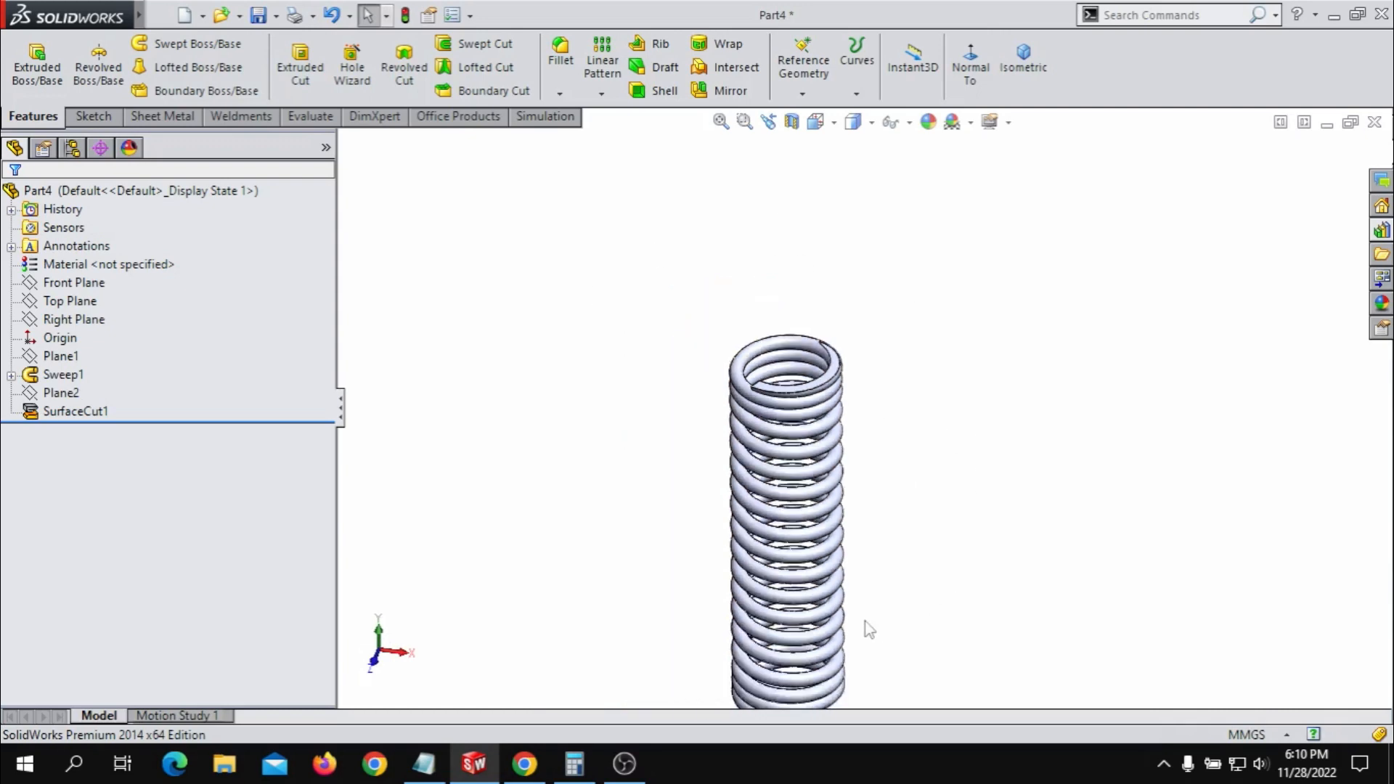
{"action": "middle_click_drag", "start_coordinate": [869, 629], "coordinate": [891, 442]}
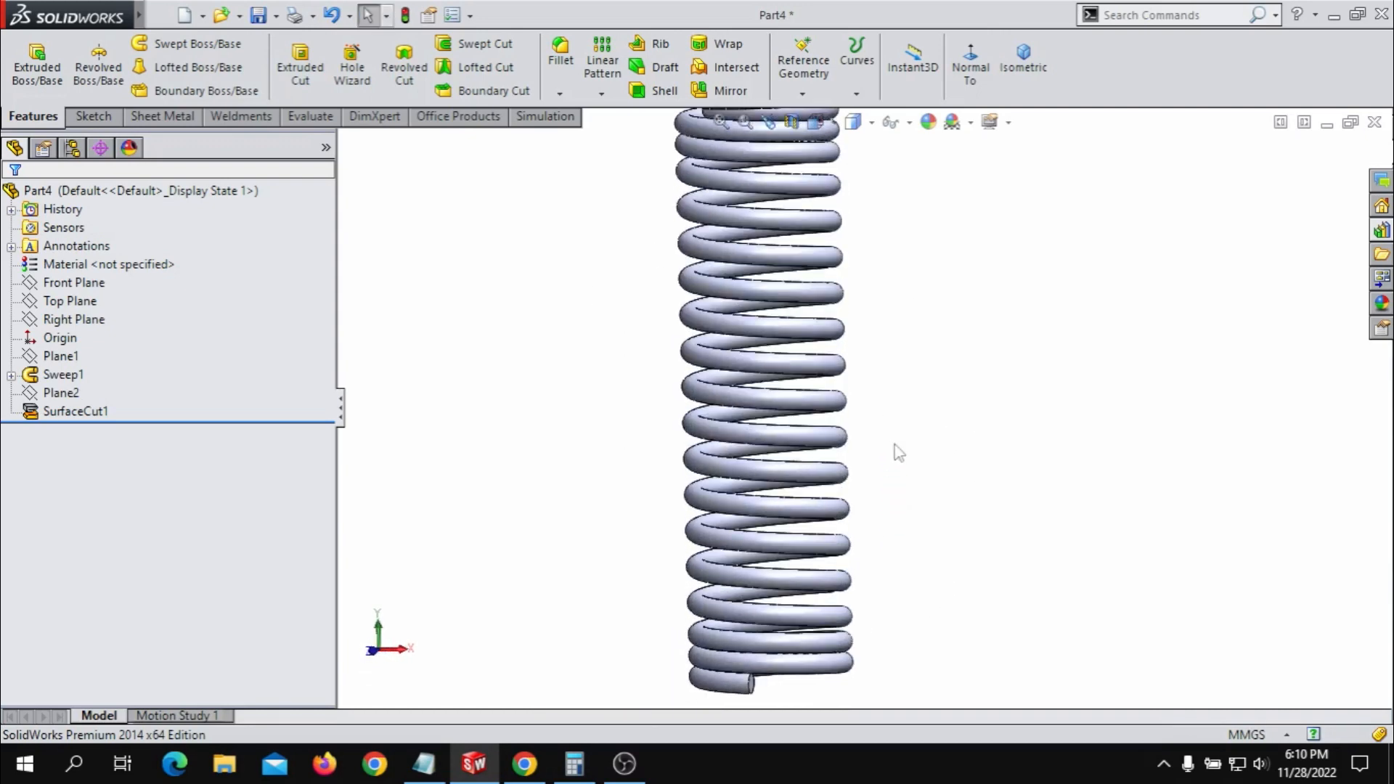
{"action": "mouse_move", "coordinate": [112, 16]}
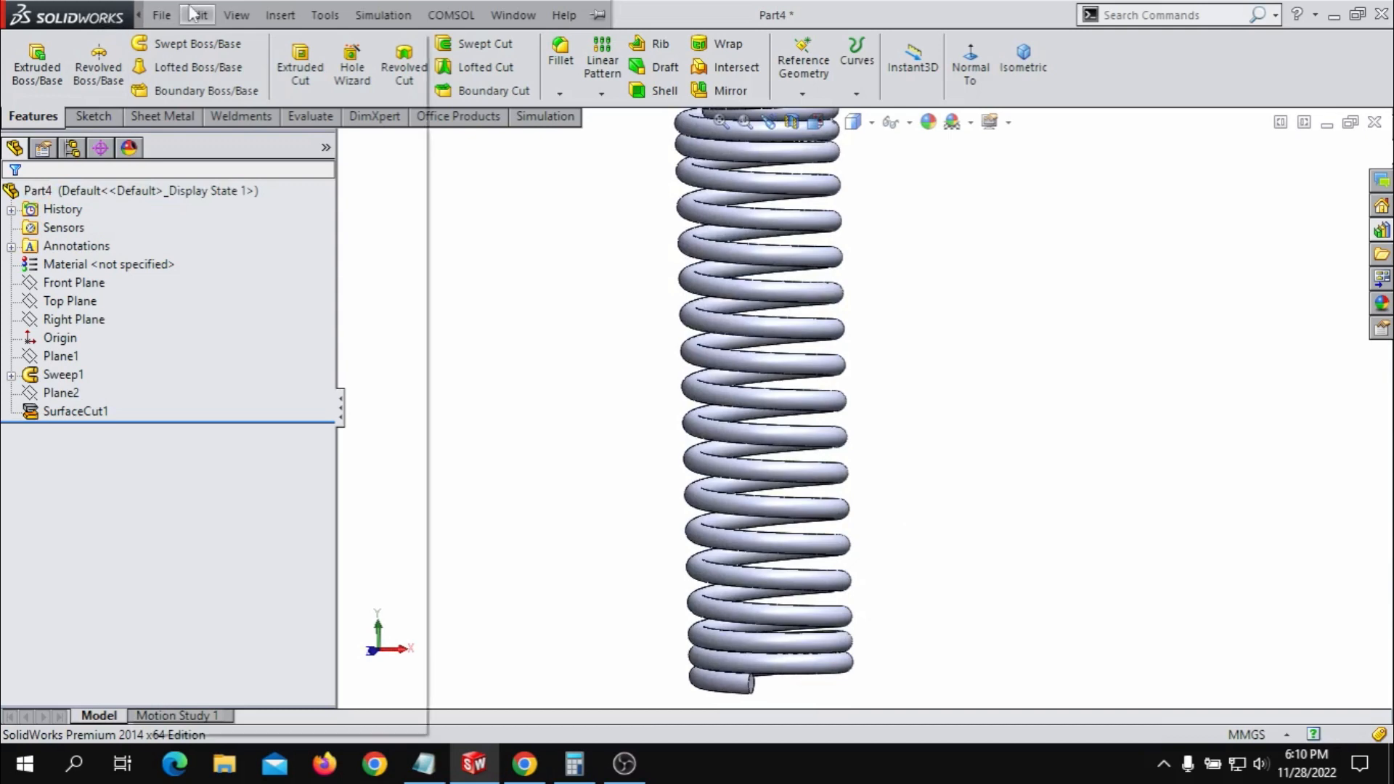
- Start a second Cut With Surface and select the Top Plane at the spring's base as the cutting surface
{"action": "left_click", "coordinate": [226, 15]}
{"action": "mouse_move", "coordinate": [281, 15]}
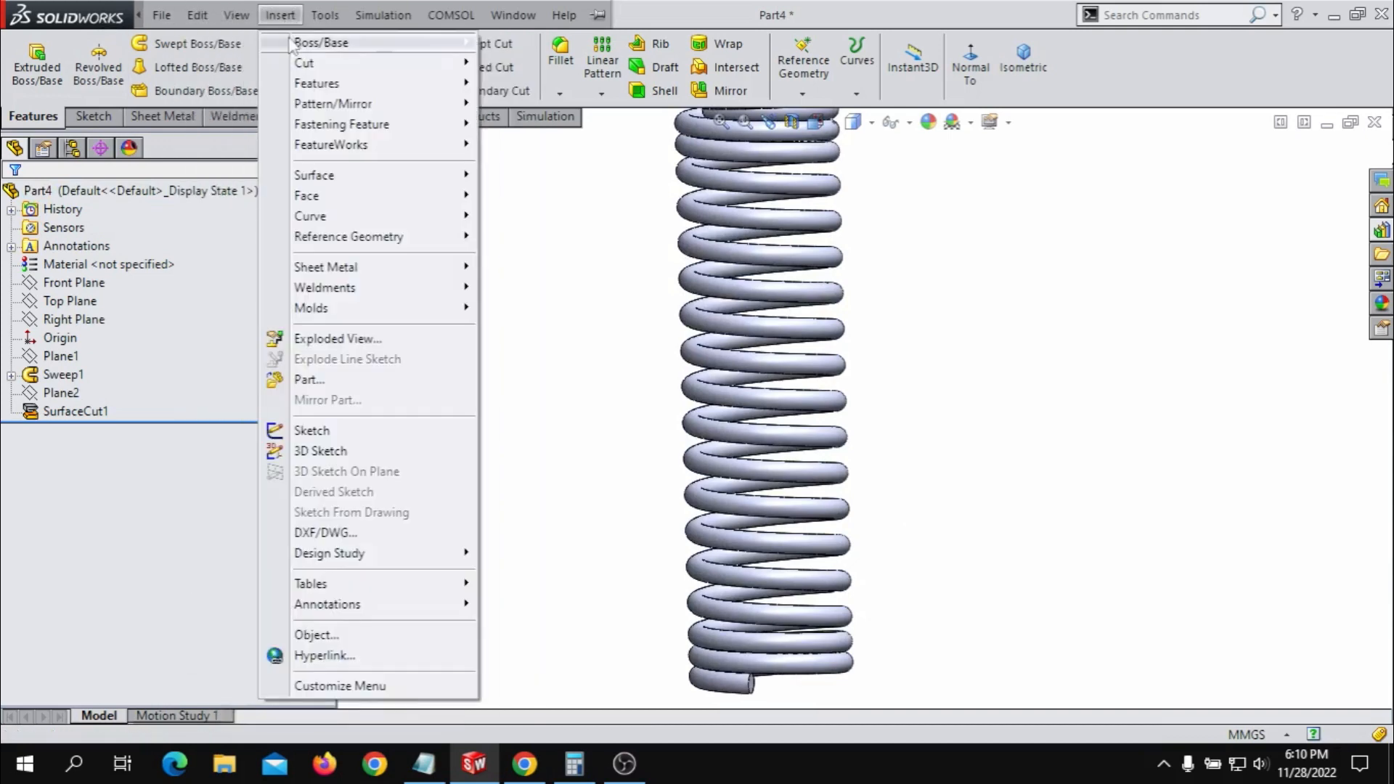
{"action": "mouse_move", "coordinate": [311, 65]}
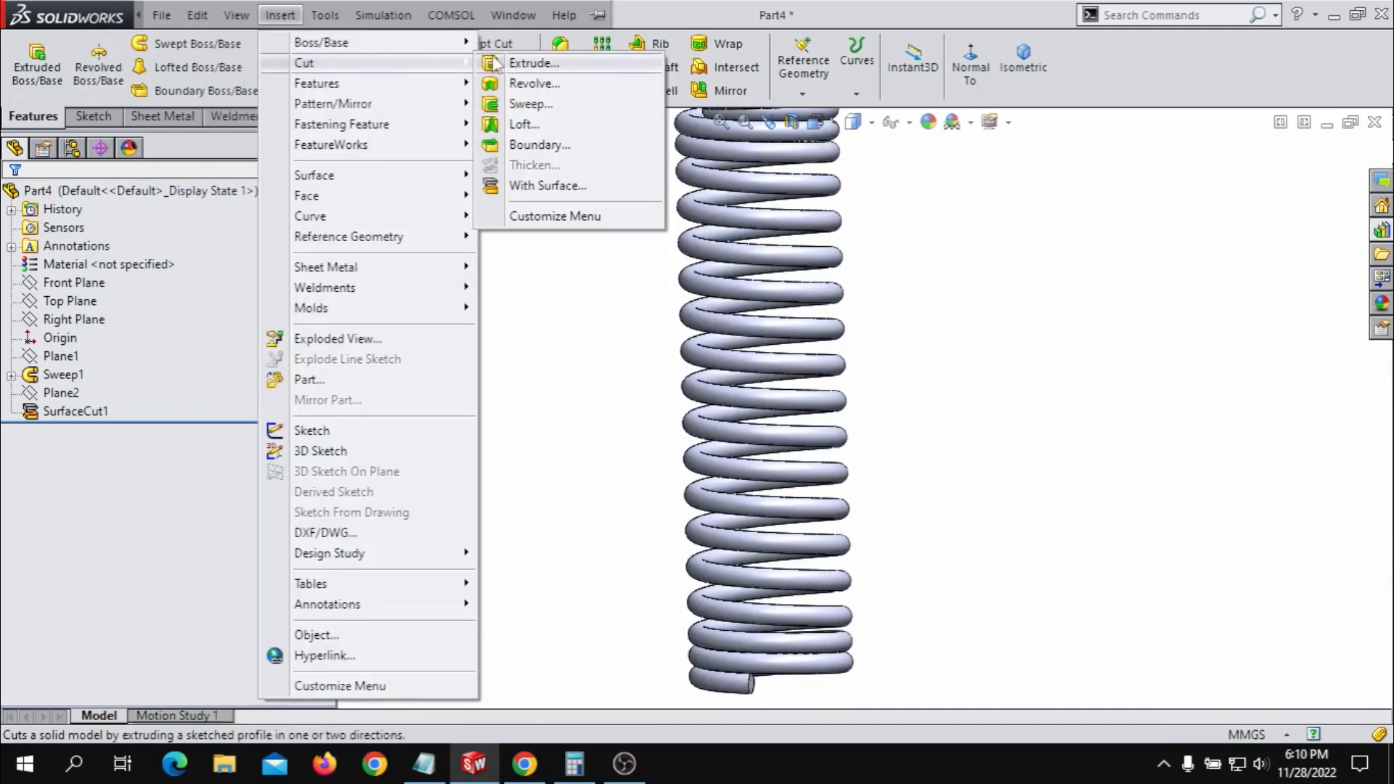
{"action": "left_click", "coordinate": [555, 187]}
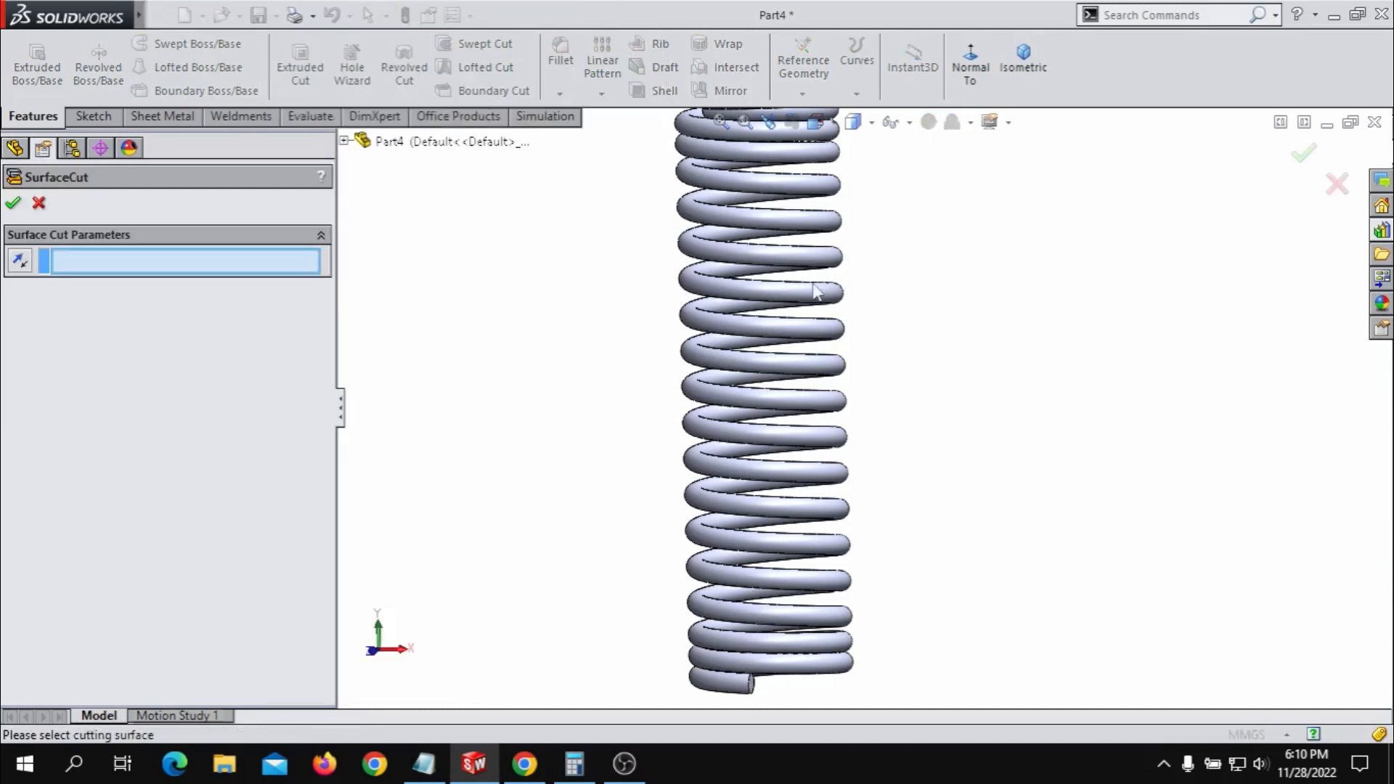
{"action": "scroll", "coordinate": [922, 359], "scroll_direction": "up", "scroll_amount": 3}
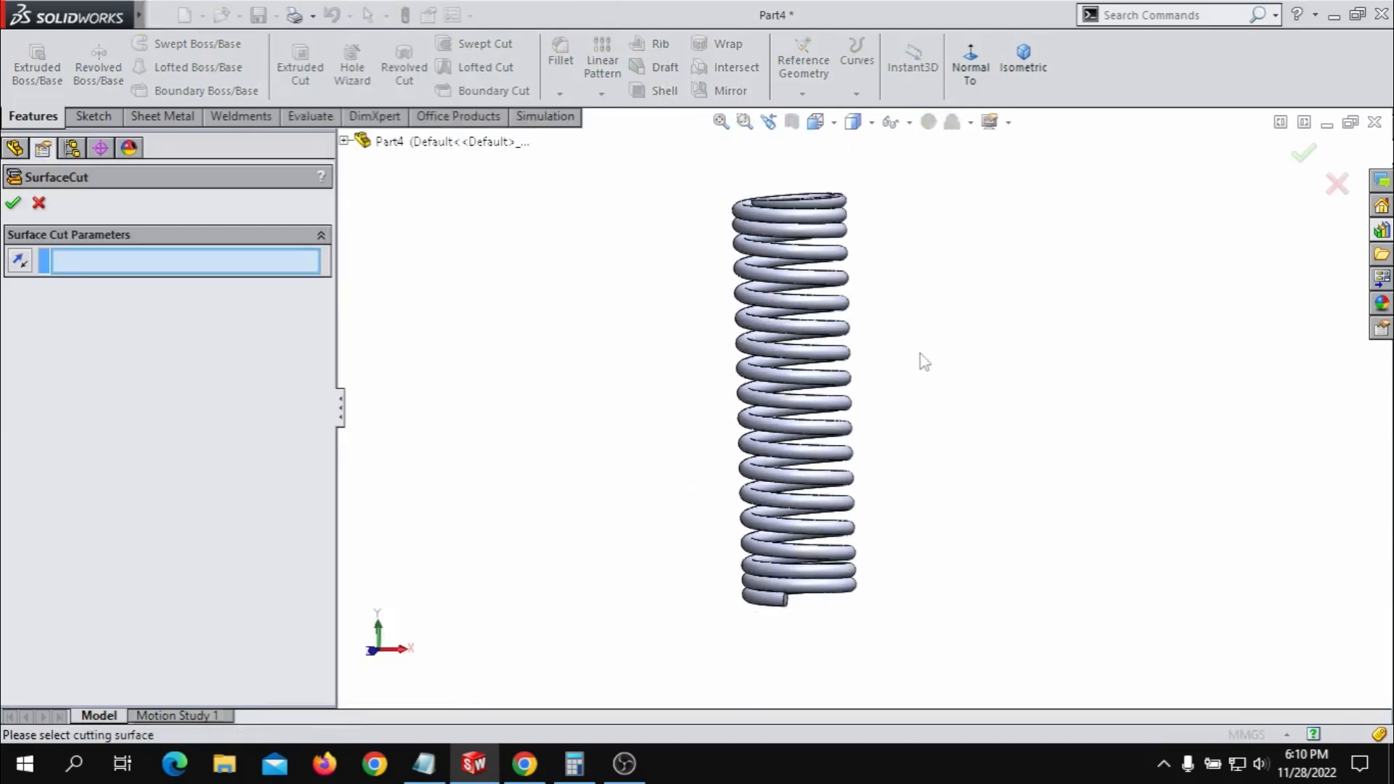
{"action": "scroll", "coordinate": [872, 549], "scroll_direction": "down", "scroll_amount": 4}
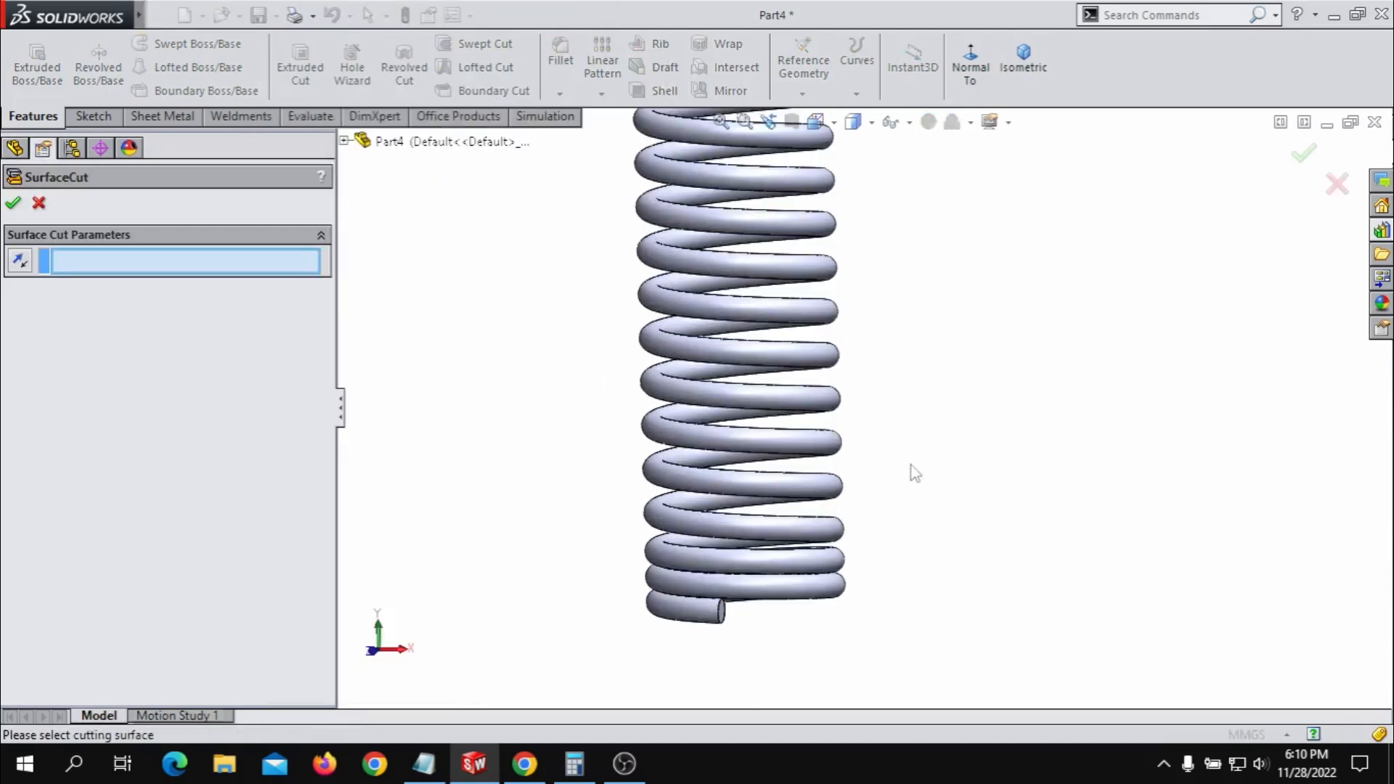
{"action": "left_click", "coordinate": [344, 141]}
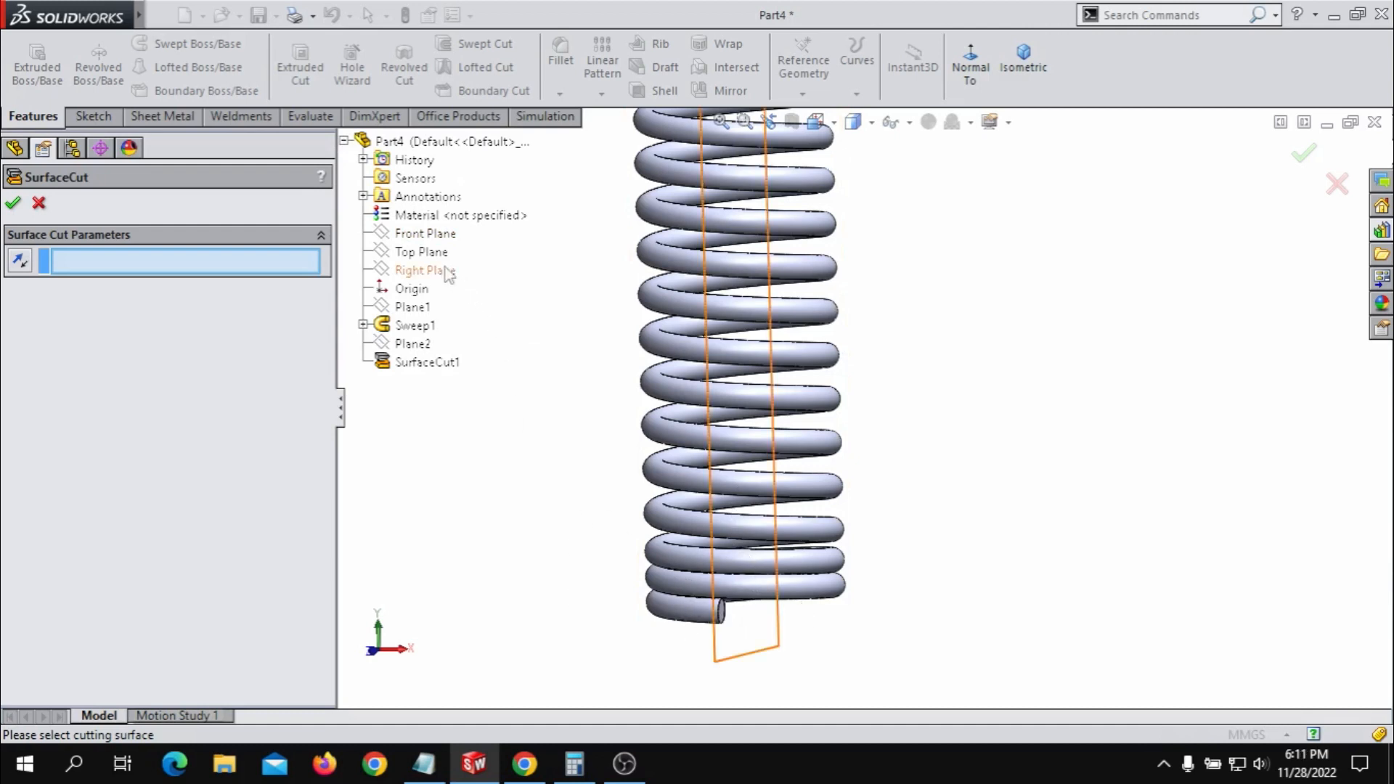
{"action": "left_click", "coordinate": [427, 255]}
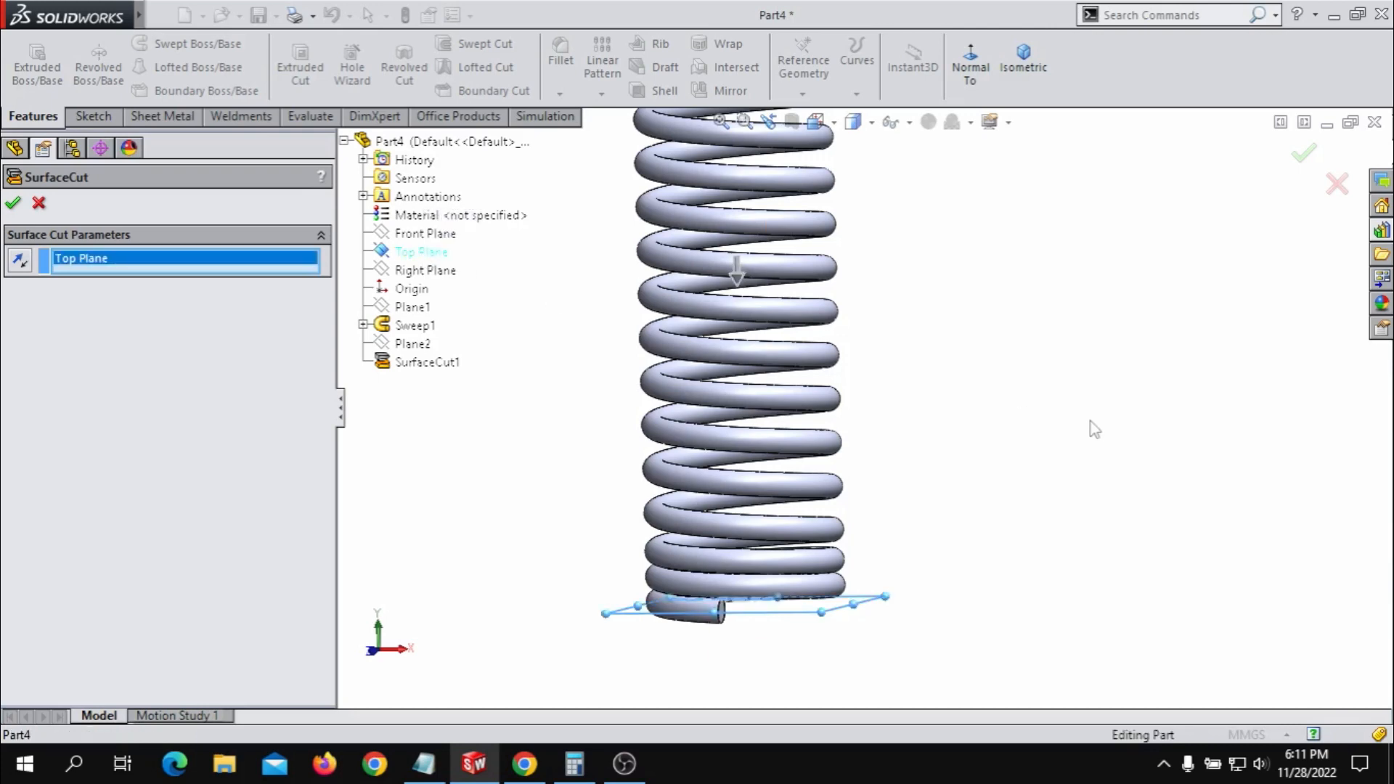
- Direct the surface cut away from the coils so it removes the wire below the Top Plane, and accept the cut
{"action": "middle_click_drag", "start_coordinate": [917, 348], "coordinate": [1034, 425]}
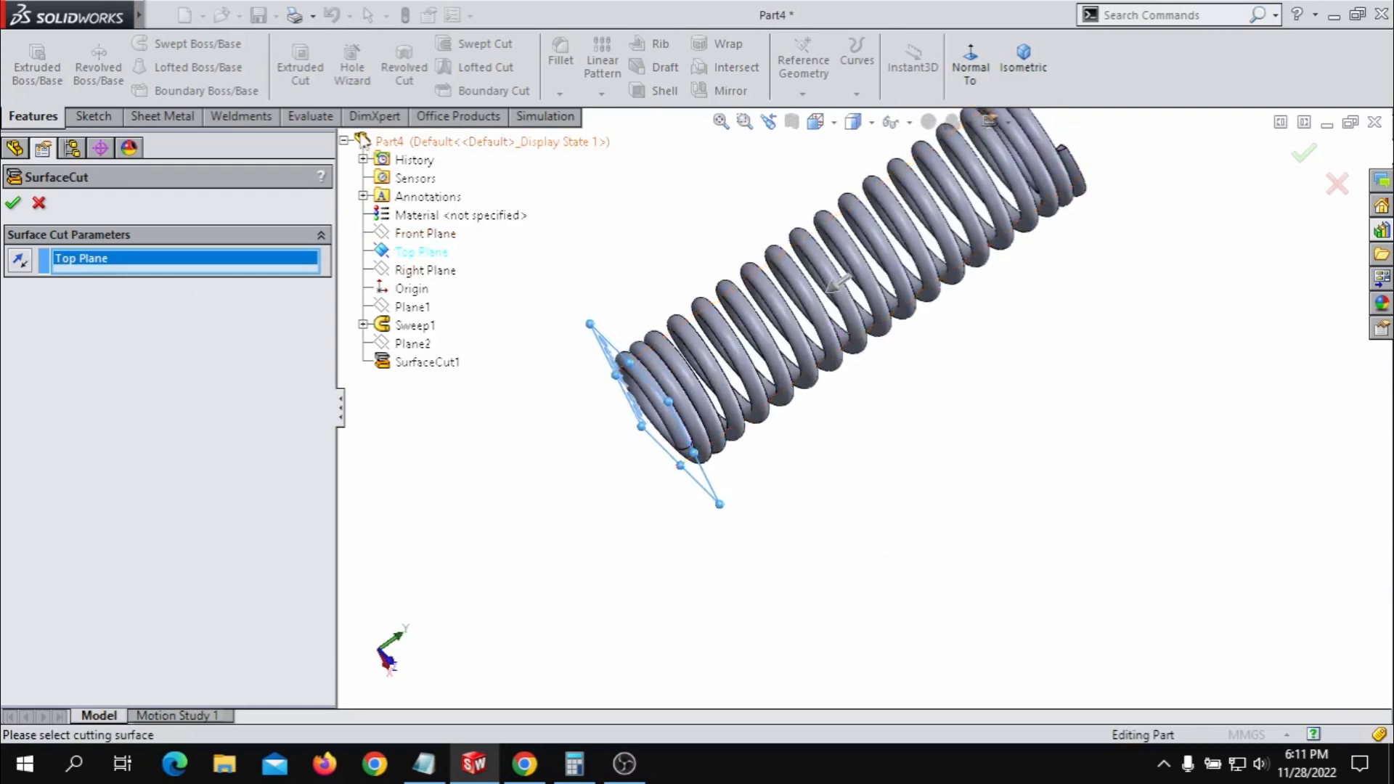
{"action": "left_click", "coordinate": [345, 140]}
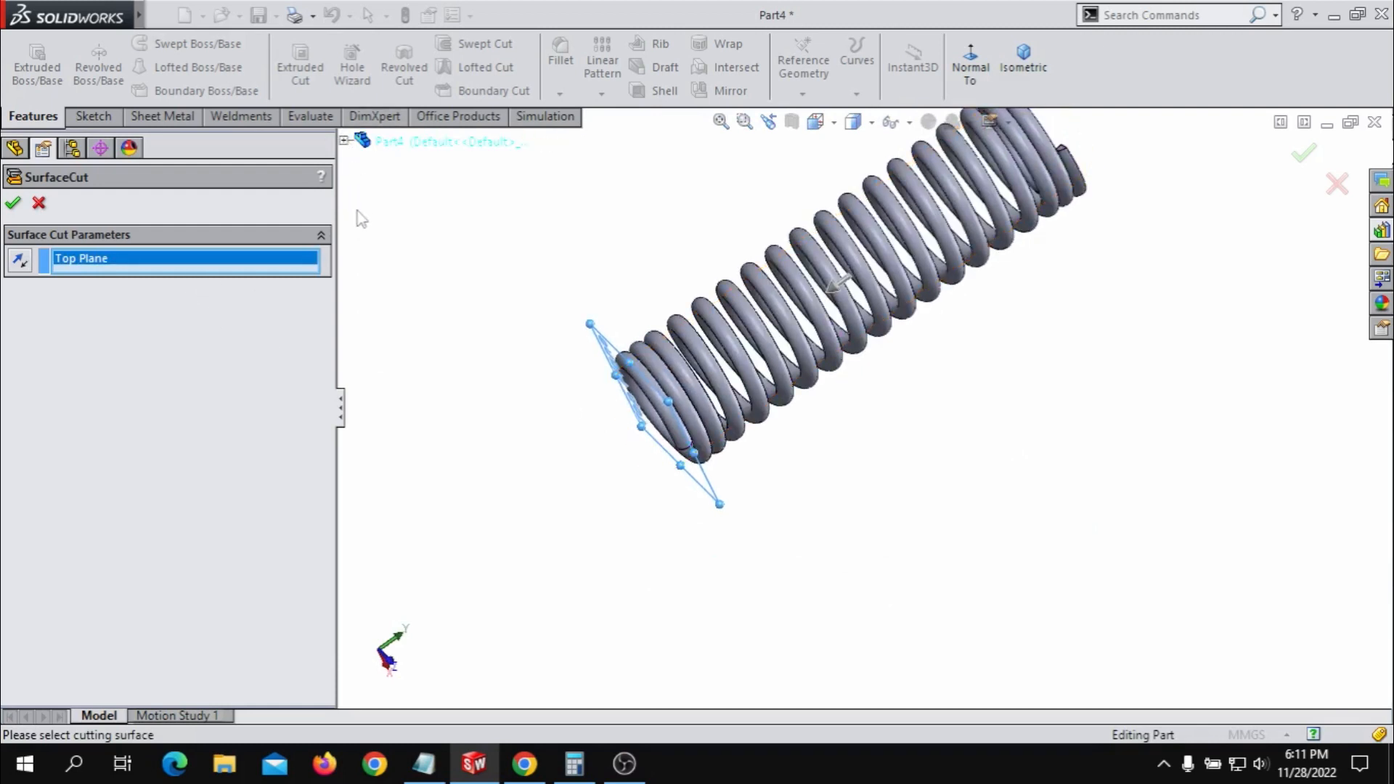
{"action": "left_click", "coordinate": [345, 142]}
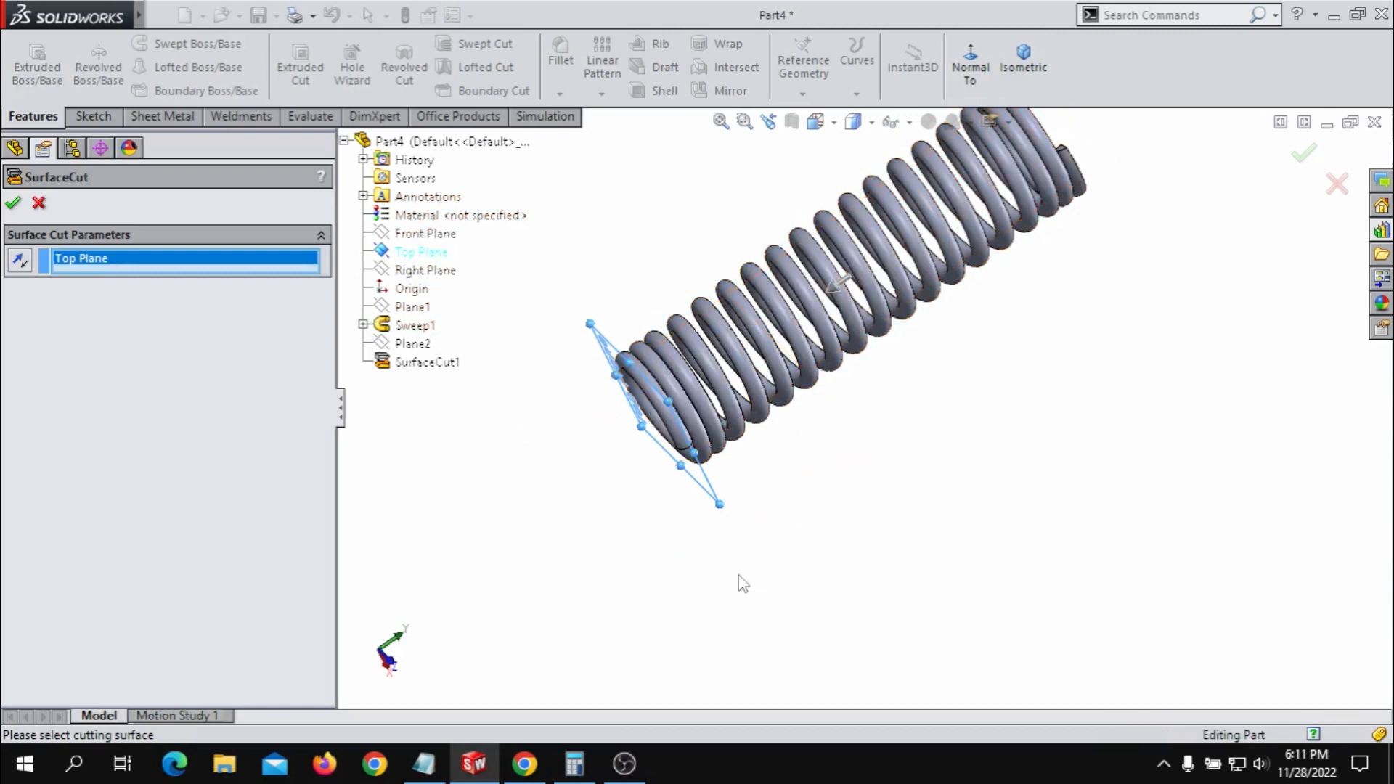
{"action": "middle_click_drag", "start_coordinate": [741, 582], "coordinate": [640, 563]}
{"action": "scroll", "coordinate": [635, 367], "scroll_direction": "down", "scroll_amount": 5}
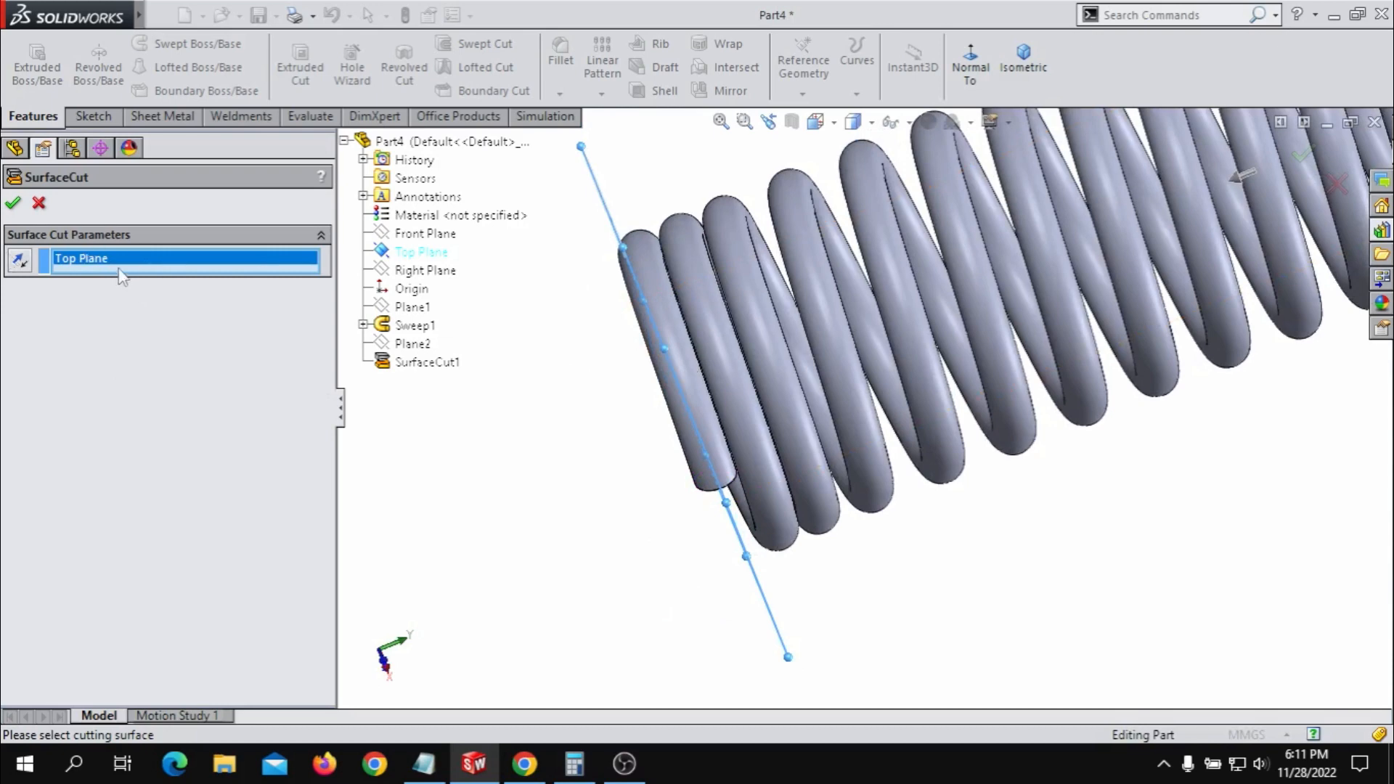
{"action": "scroll", "coordinate": [975, 361], "scroll_direction": "up", "scroll_amount": 3}
{"action": "scroll", "coordinate": [1091, 284], "scroll_direction": "down", "scroll_amount": 3}
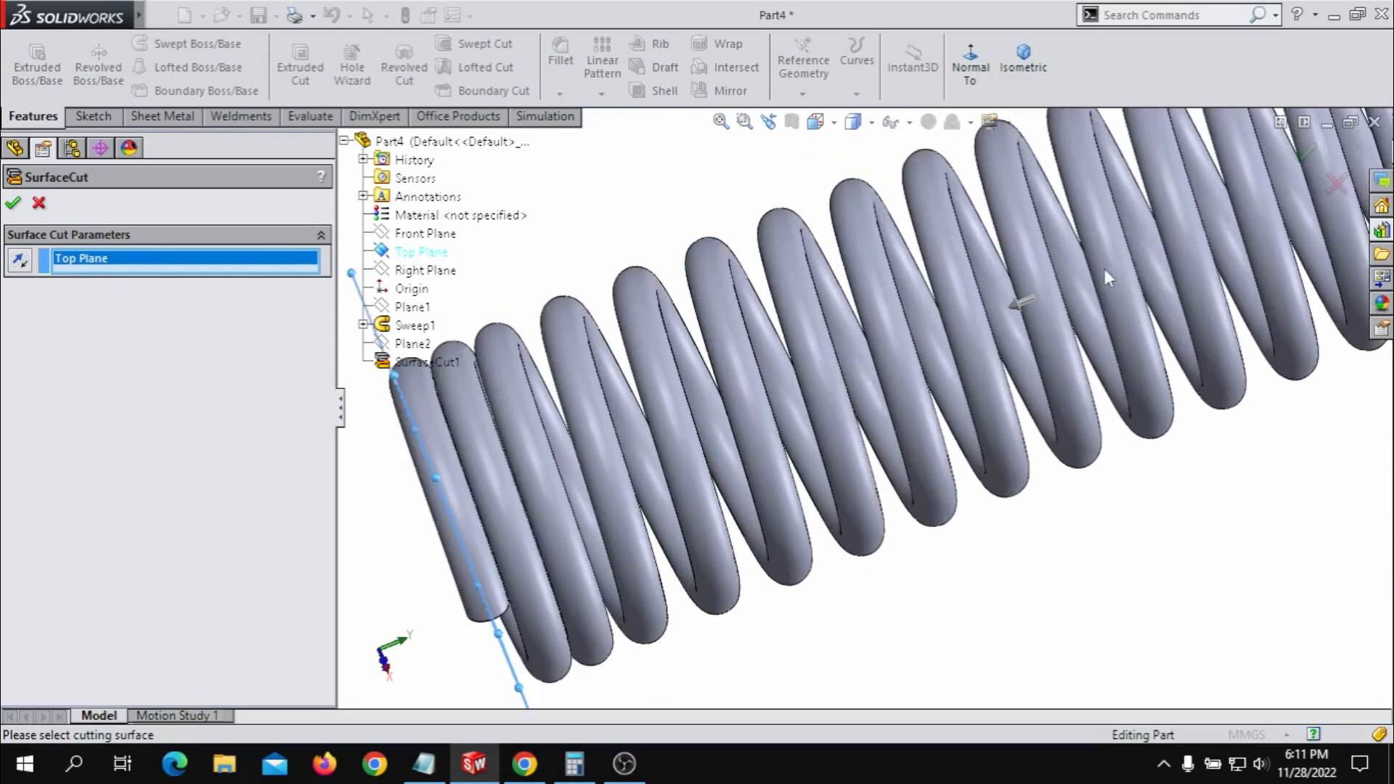
{"action": "scroll", "coordinate": [1051, 298], "scroll_direction": "up", "scroll_amount": 2}
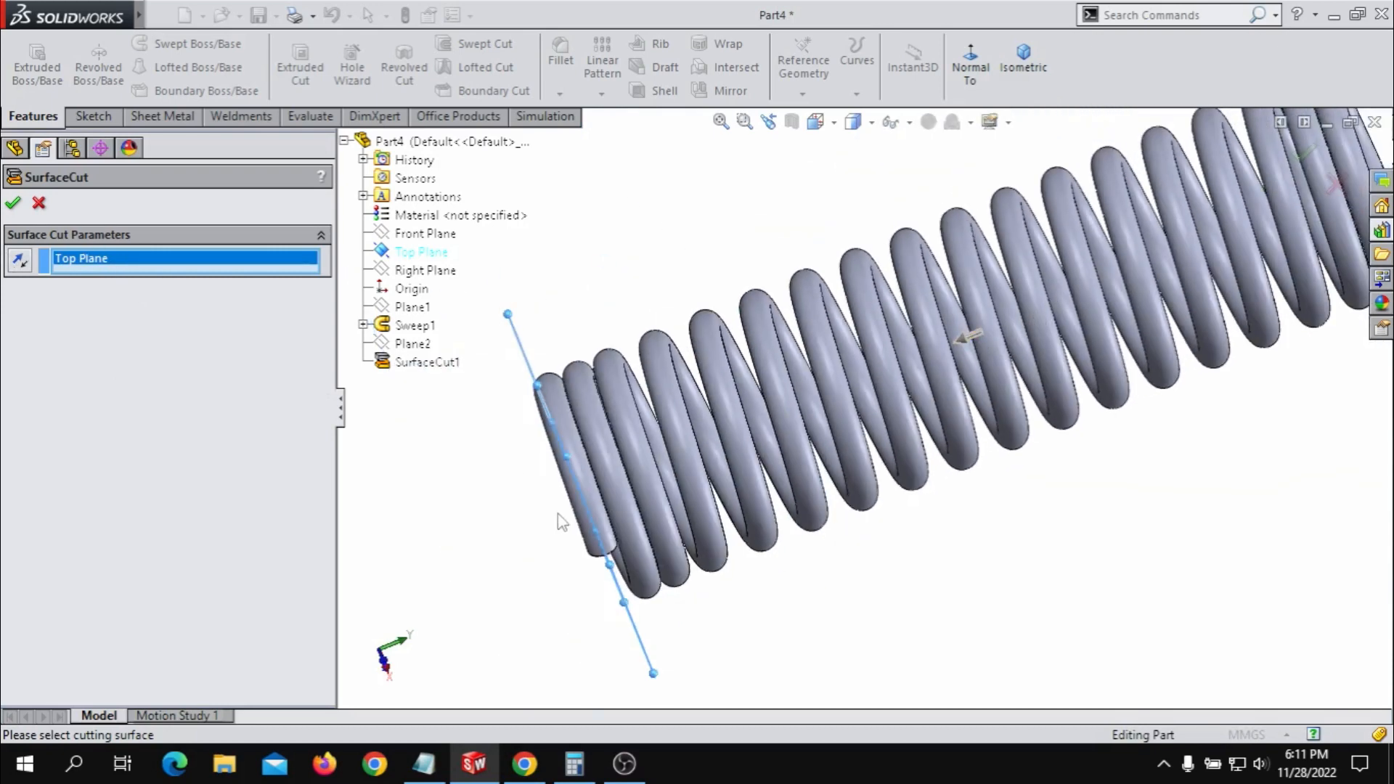
{"action": "left_click", "coordinate": [21, 260]}
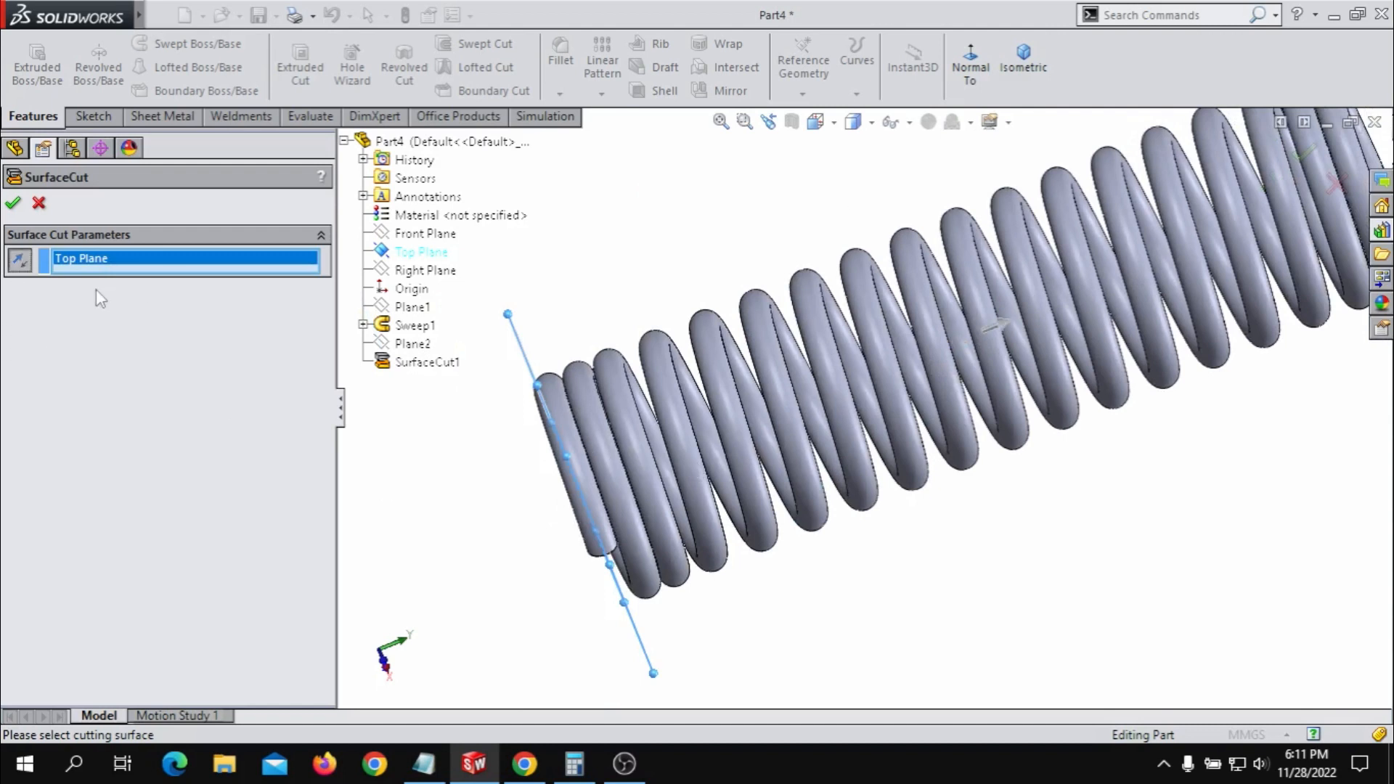
{"action": "left_click", "coordinate": [17, 261]}
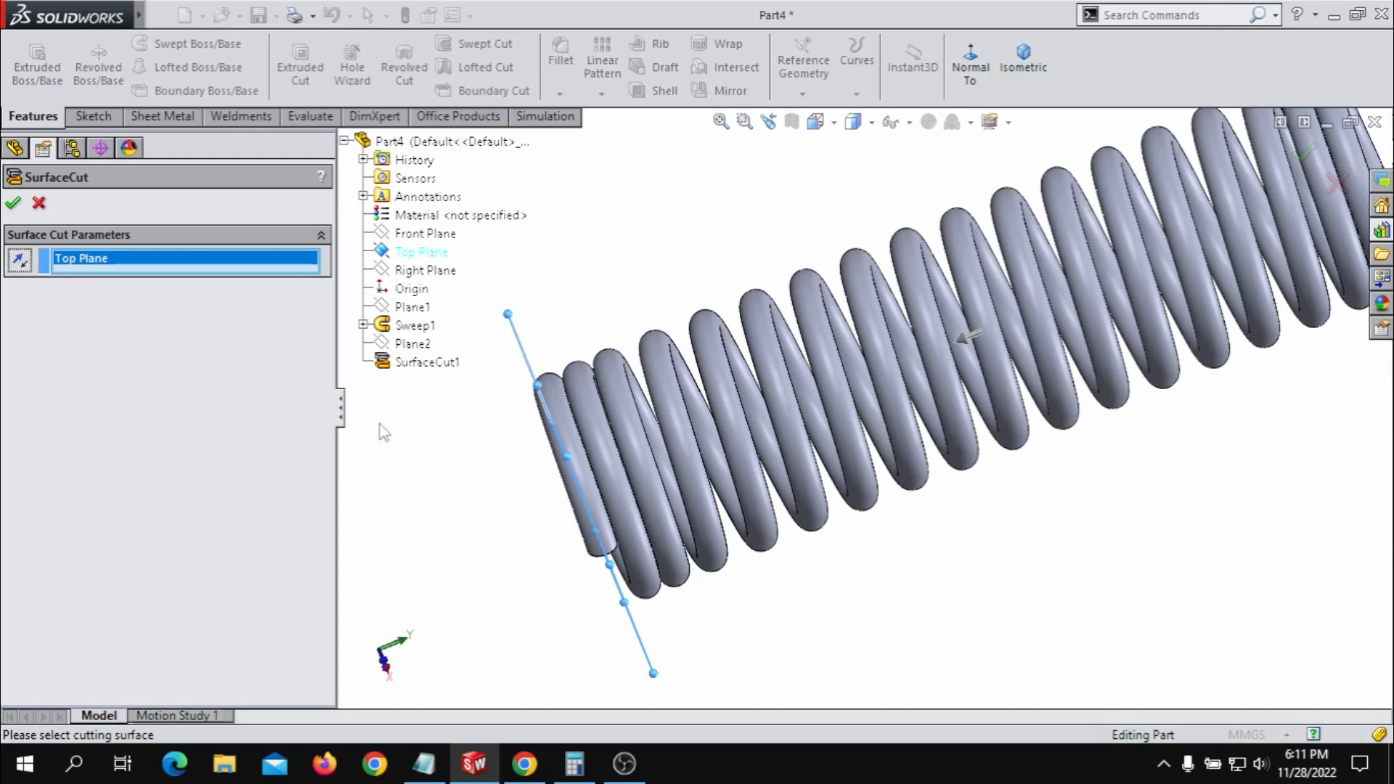
{"action": "left_click", "coordinate": [13, 202]}
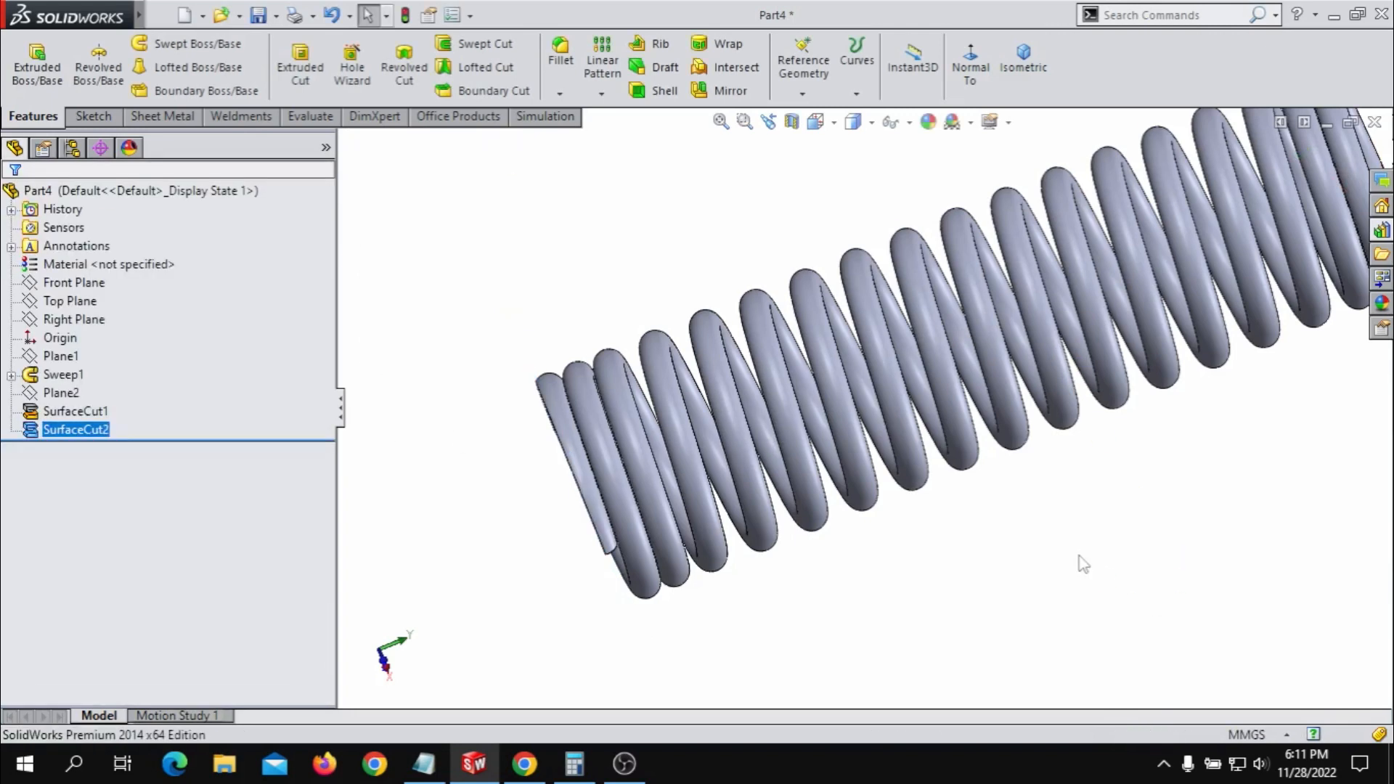
- Inspect the flat-cut coils at the spring's base and top after the second surface cut
{"action": "scroll", "coordinate": [1069, 547], "scroll_direction": "up", "scroll_amount": 4}
{"action": "scroll", "coordinate": [982, 506], "scroll_direction": "down", "scroll_amount": 3}
{"action": "middle_click_drag", "start_coordinate": [969, 502], "coordinate": [816, 535]}
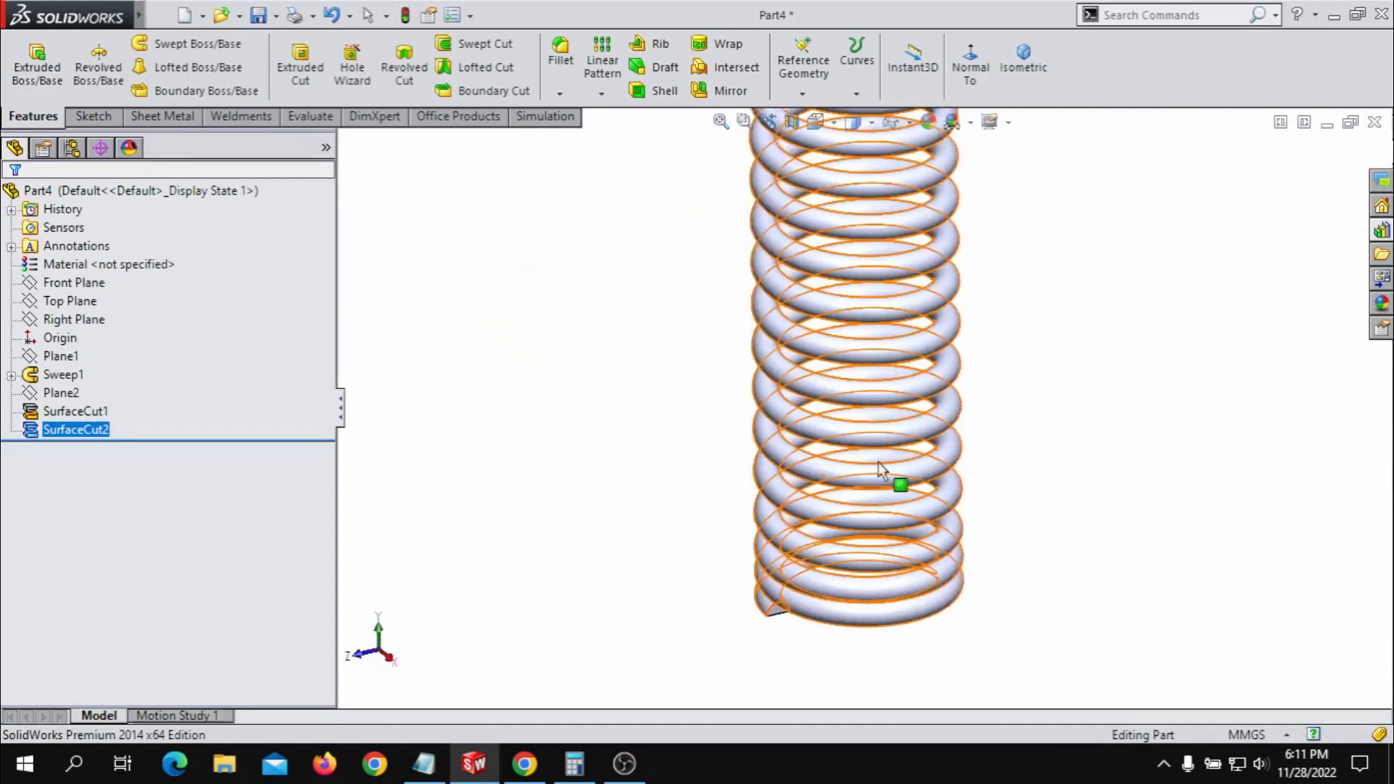
{"action": "scroll", "coordinate": [901, 372], "scroll_direction": "down", "scroll_amount": 3}
{"action": "scroll", "coordinate": [908, 326], "scroll_direction": "up", "scroll_amount": 3}
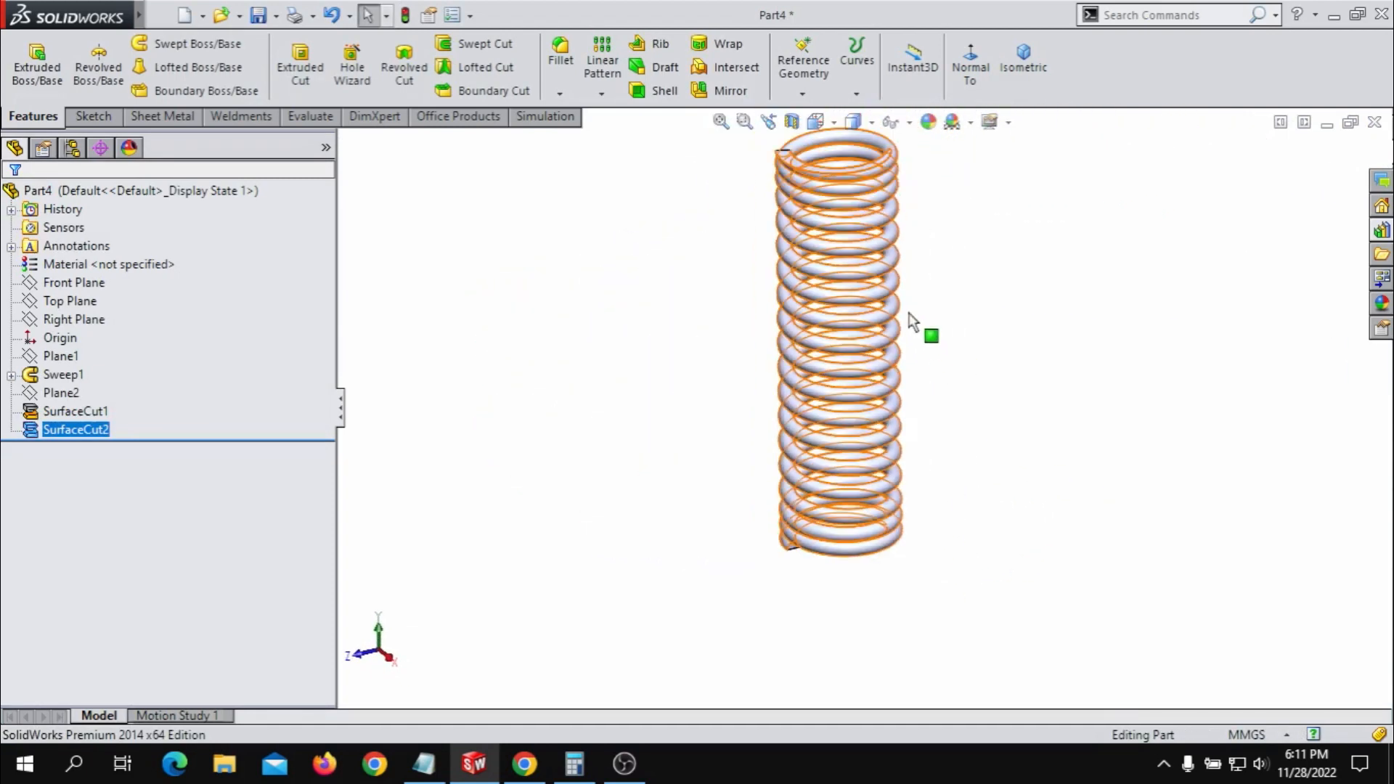
{"action": "scroll", "coordinate": [894, 265], "scroll_direction": "down", "scroll_amount": 3}
{"action": "scroll", "coordinate": [925, 240], "scroll_direction": "up", "scroll_amount": 3}
{"action": "scroll", "coordinate": [928, 488], "scroll_direction": "down", "scroll_amount": 3}
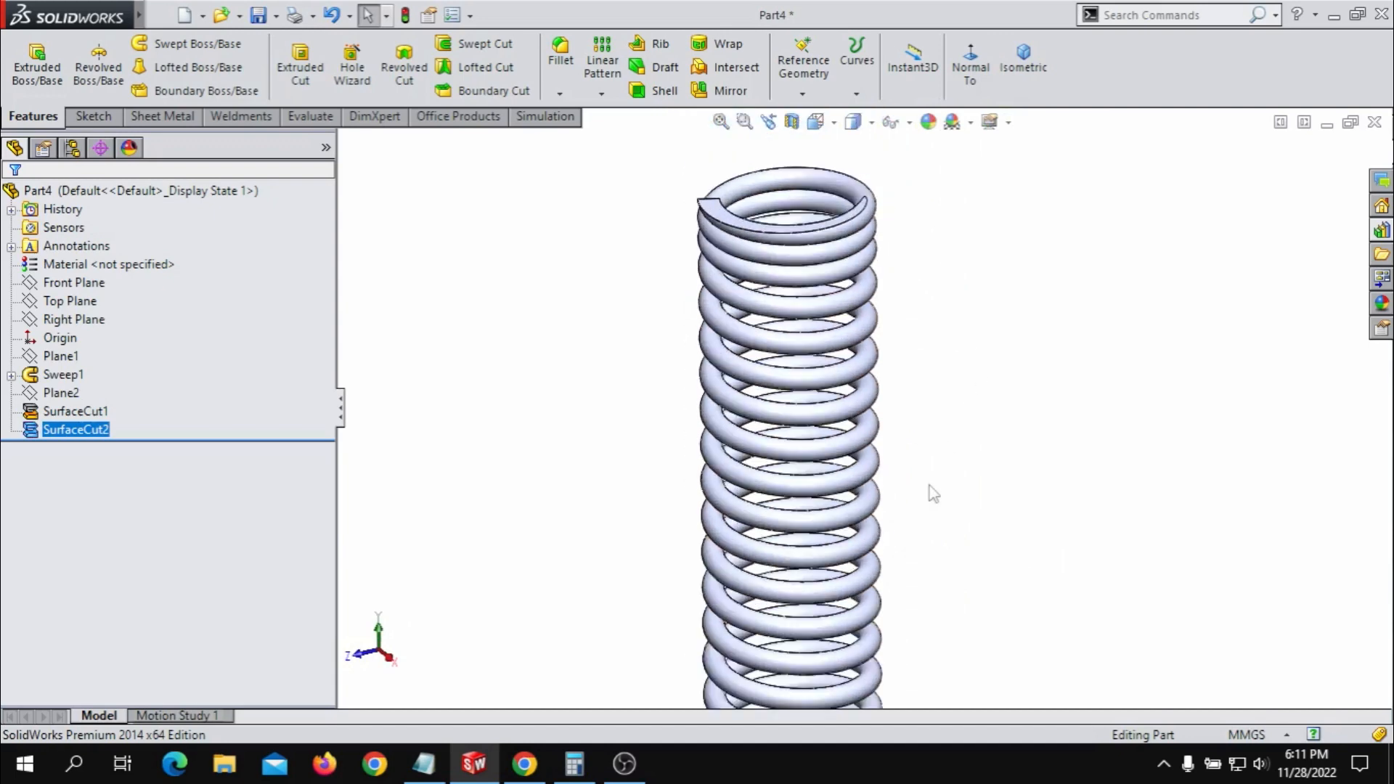
{"action": "scroll", "coordinate": [890, 530], "scroll_direction": "up", "scroll_amount": 3}
{"action": "scroll", "coordinate": [886, 521], "scroll_direction": "down", "scroll_amount": 3}
{"action": "scroll", "coordinate": [908, 507], "scroll_direction": "up", "scroll_amount": 3}
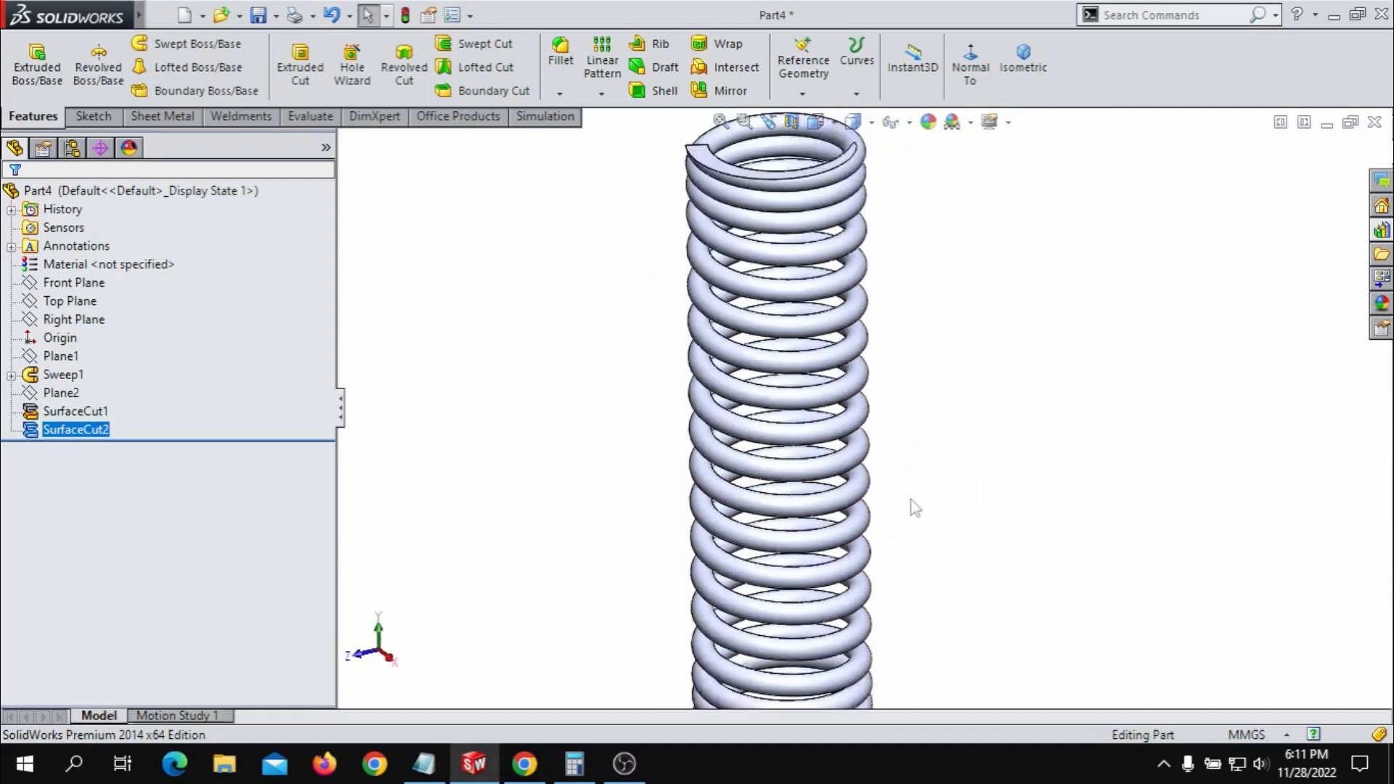
{"action": "scroll", "coordinate": [912, 438], "scroll_direction": "down", "scroll_amount": 3}
{"action": "scroll", "coordinate": [900, 437], "scroll_direction": "up", "scroll_amount": 3}
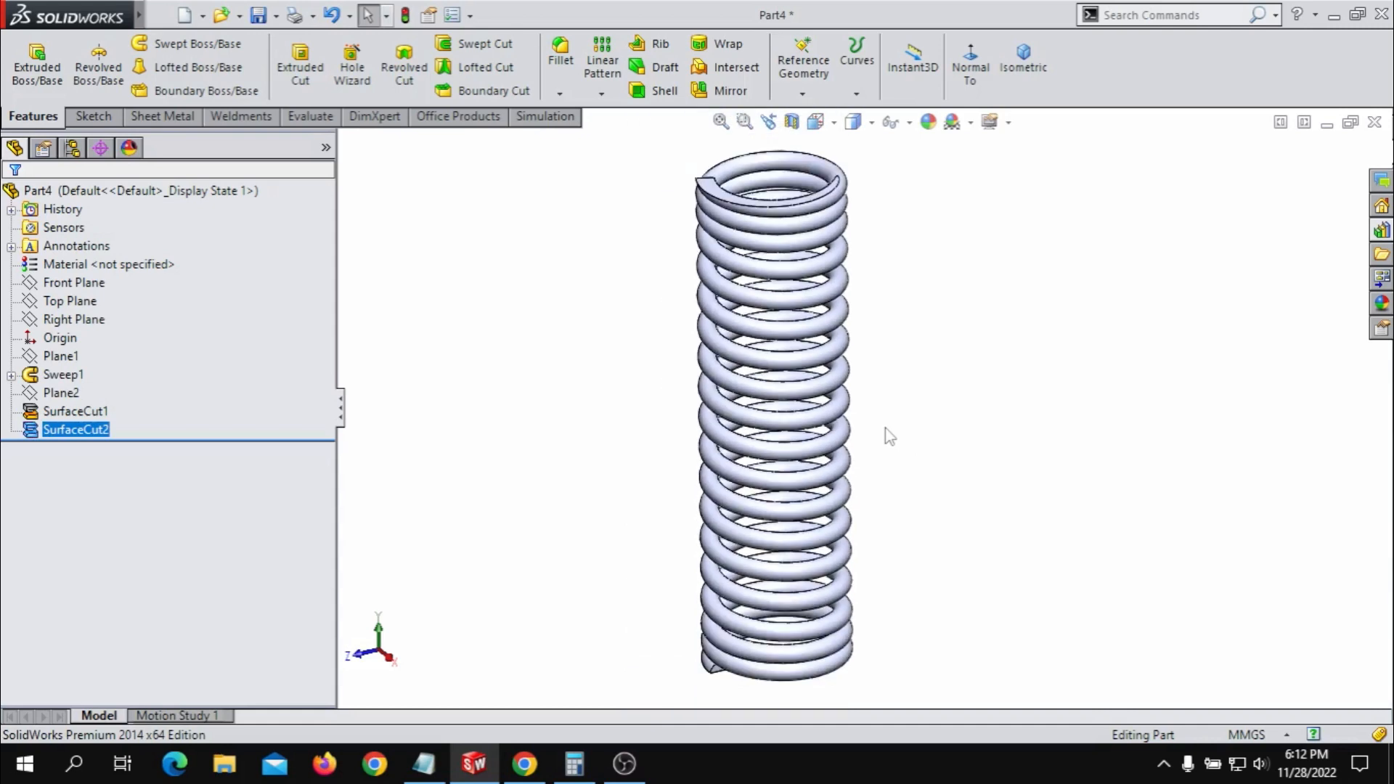
- Examine the finished spring from its other side, including the coil spacing and the wire tips at both ends
{"action": "middle_click_drag", "start_coordinate": [960, 436], "coordinate": [1101, 355]}
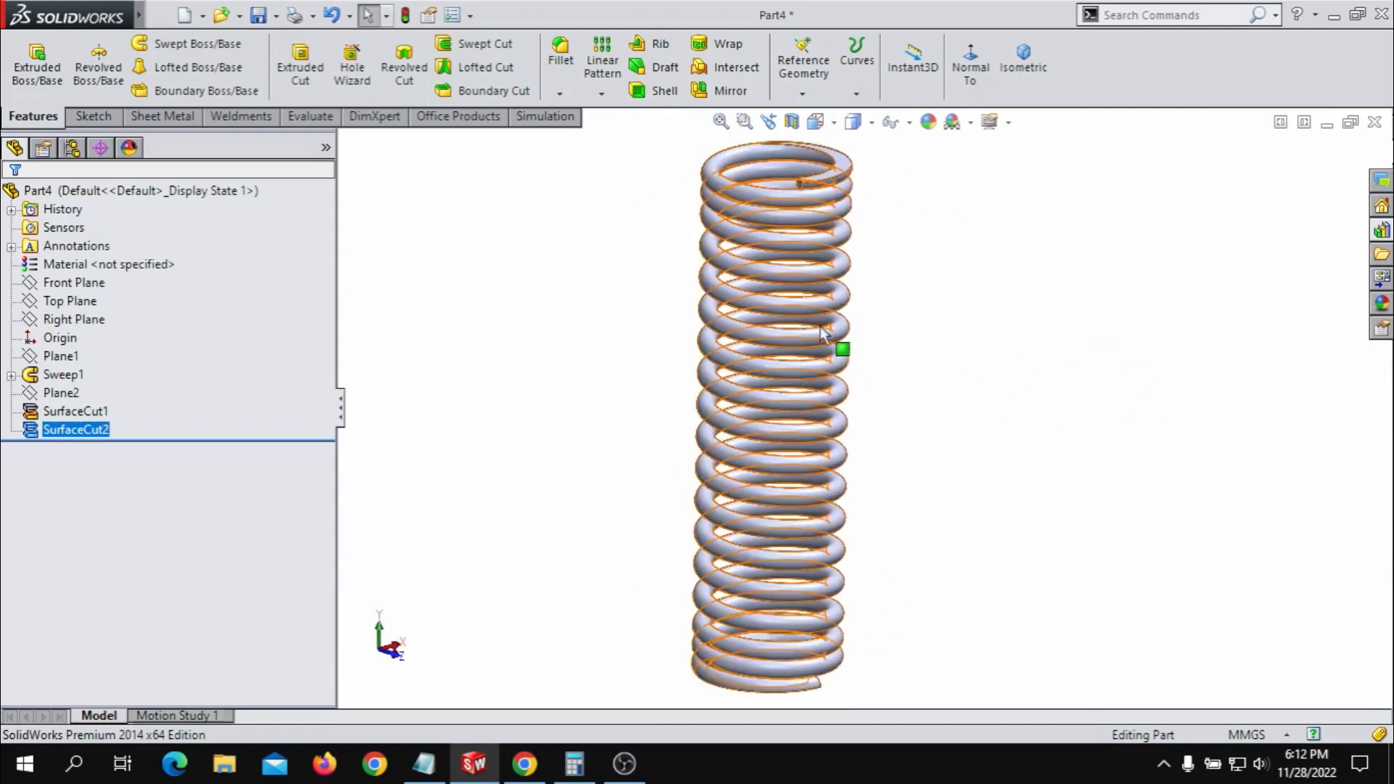
{"action": "scroll", "coordinate": [875, 315], "scroll_direction": "down", "scroll_amount": 2}
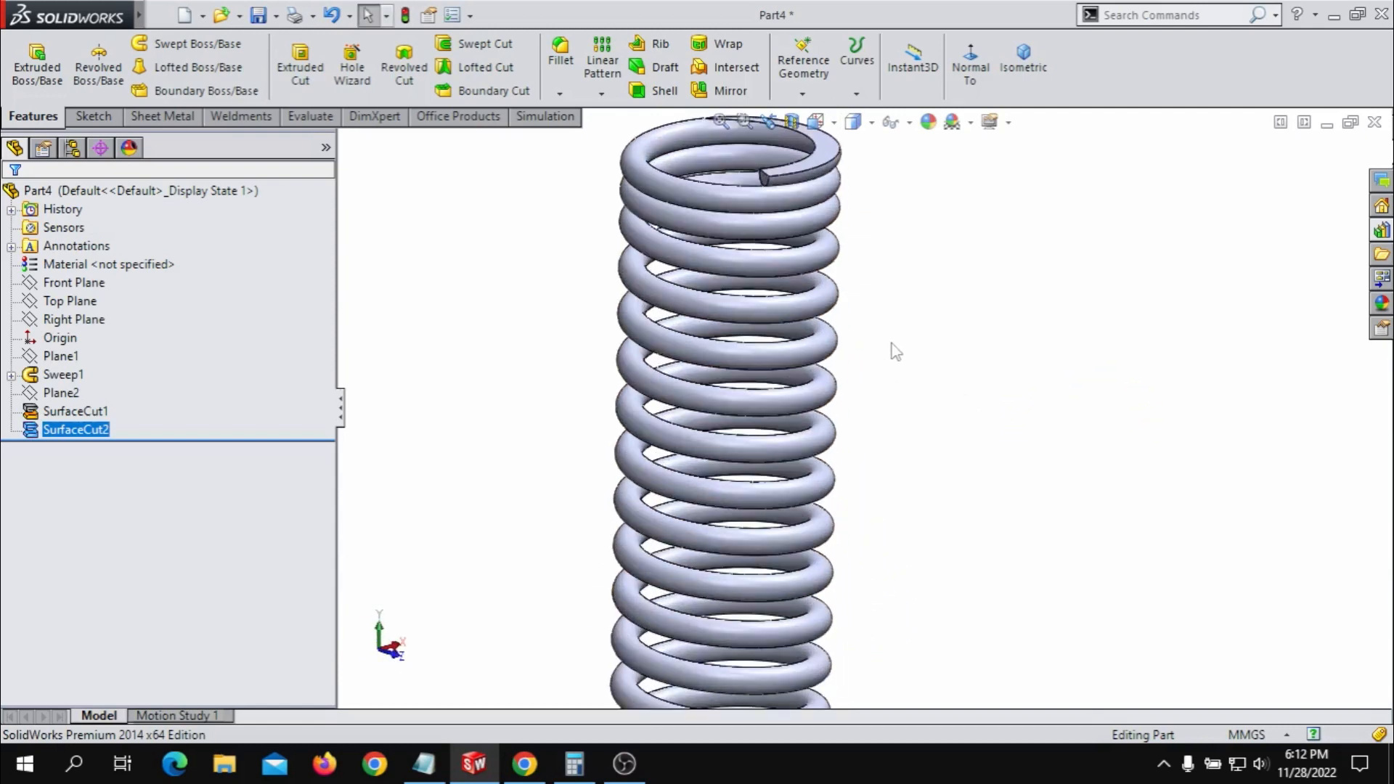
{"action": "scroll", "coordinate": [871, 308], "scroll_direction": "up", "scroll_amount": 2}
{"action": "scroll", "coordinate": [807, 557], "scroll_direction": "down", "scroll_amount": 2}
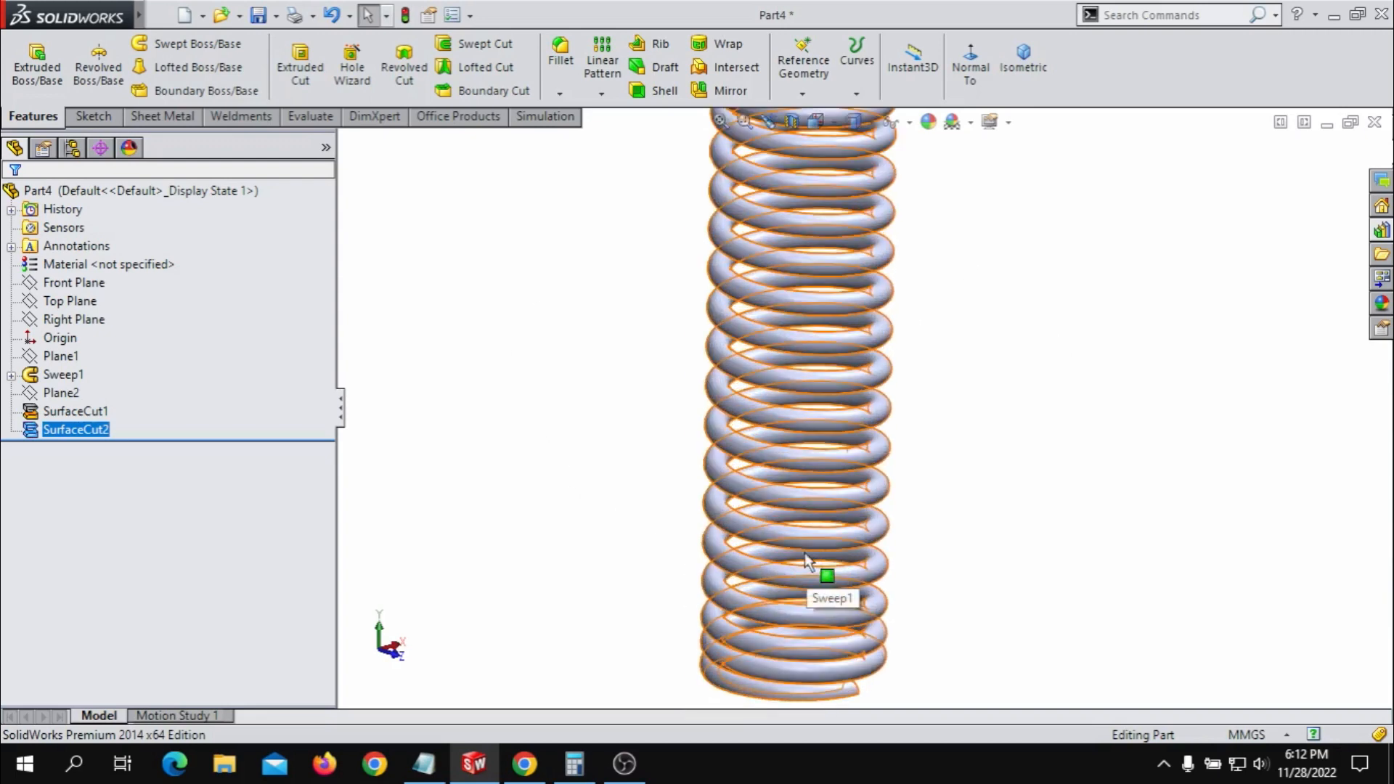
{"action": "scroll", "coordinate": [902, 429], "scroll_direction": "up", "scroll_amount": 2}
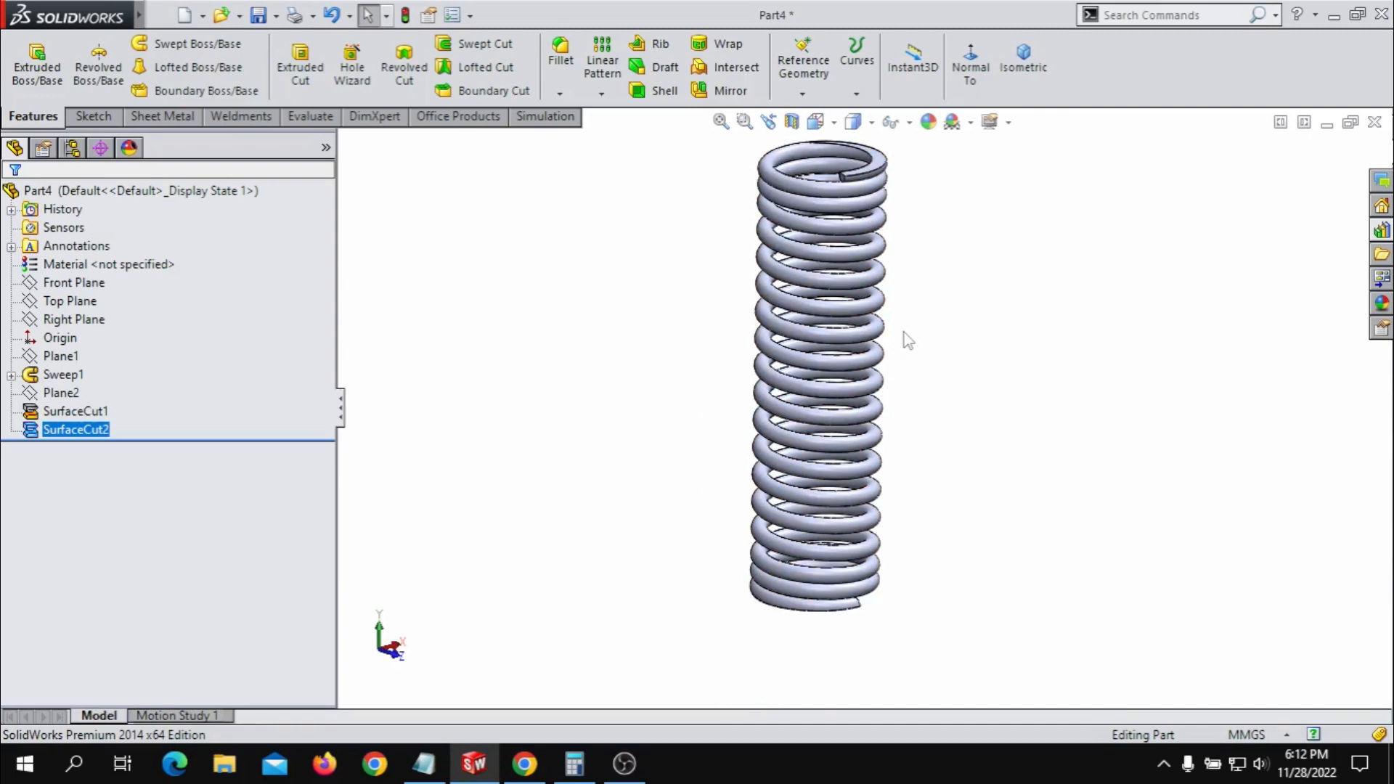
{"action": "scroll", "coordinate": [900, 334], "scroll_direction": "down", "scroll_amount": 3}
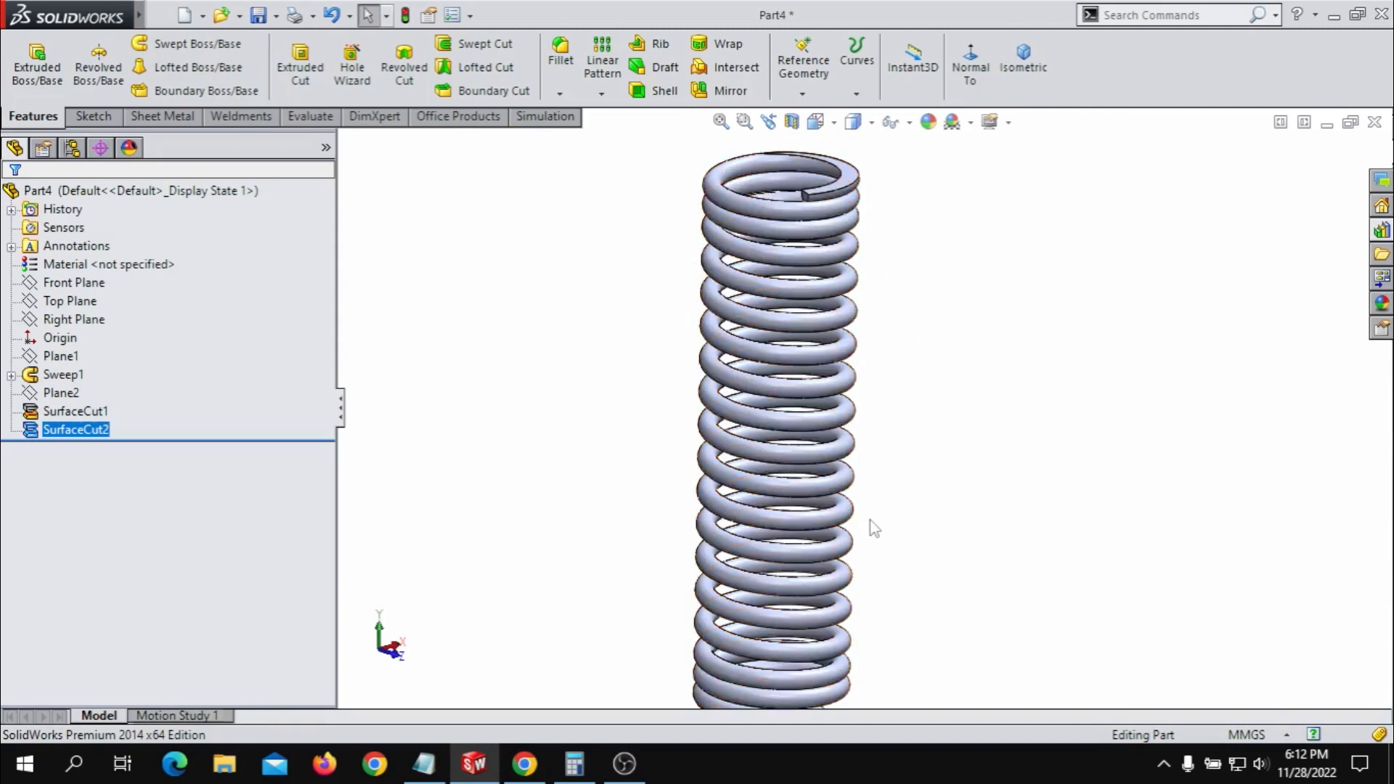
{"action": "scroll", "coordinate": [872, 526], "scroll_direction": "up", "scroll_amount": 3}
{"action": "scroll", "coordinate": [871, 525], "scroll_direction": "down", "scroll_amount": 2}
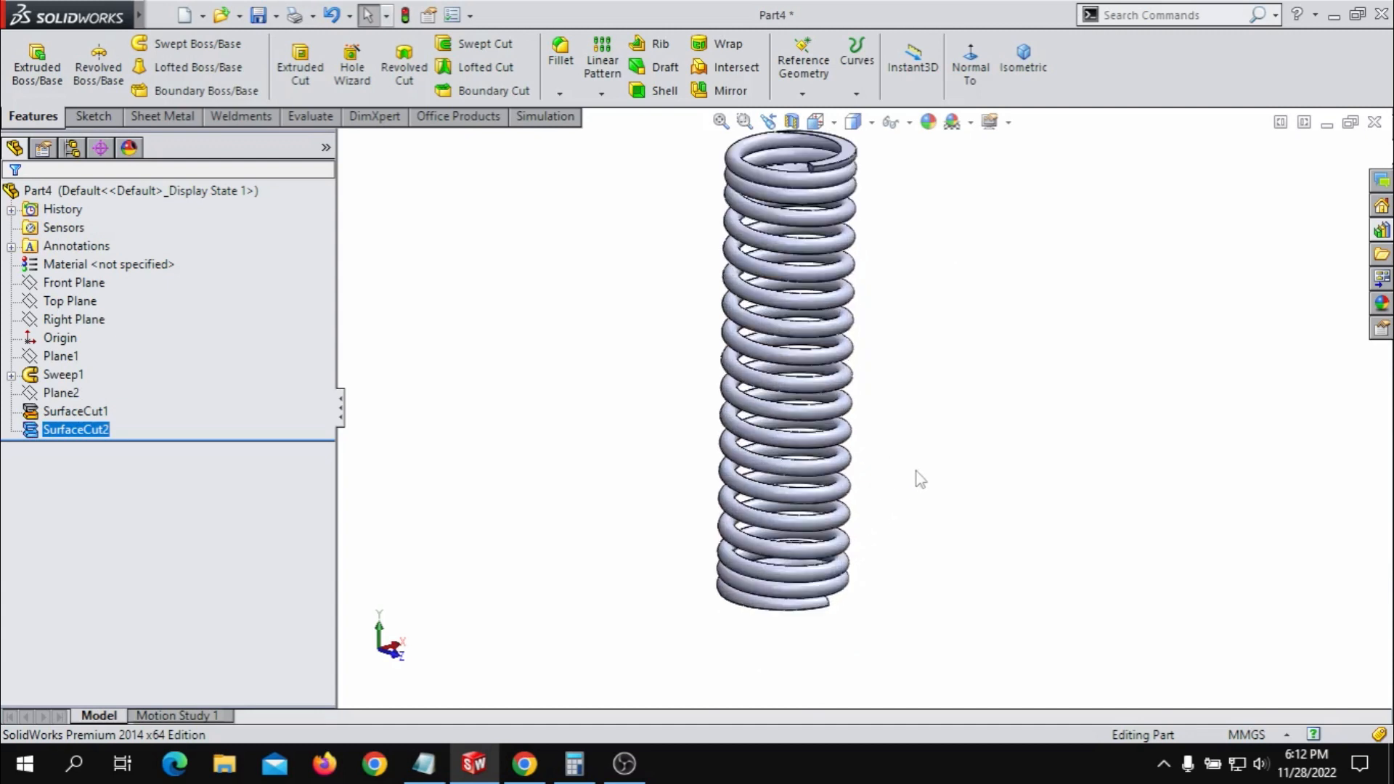